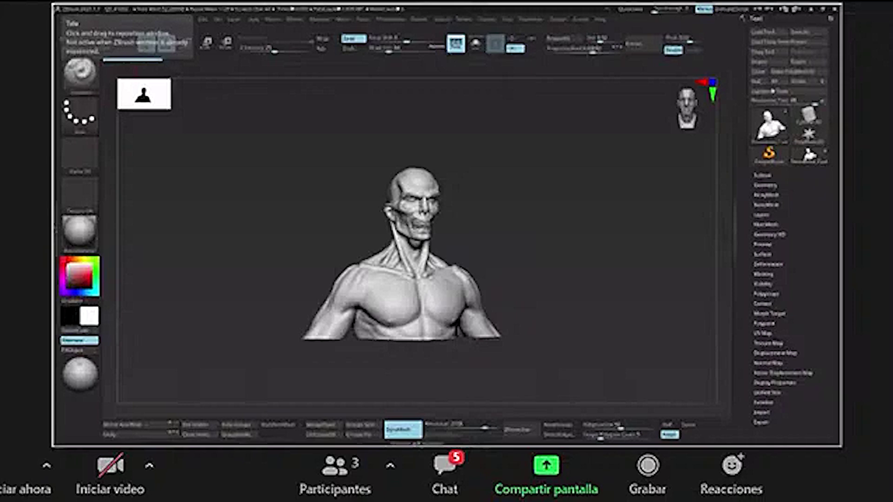
- Switch to the web browser and look through the project gallery on the artist's ArtStation portfolio
key("alt+Tab")
double_click(325, 90)
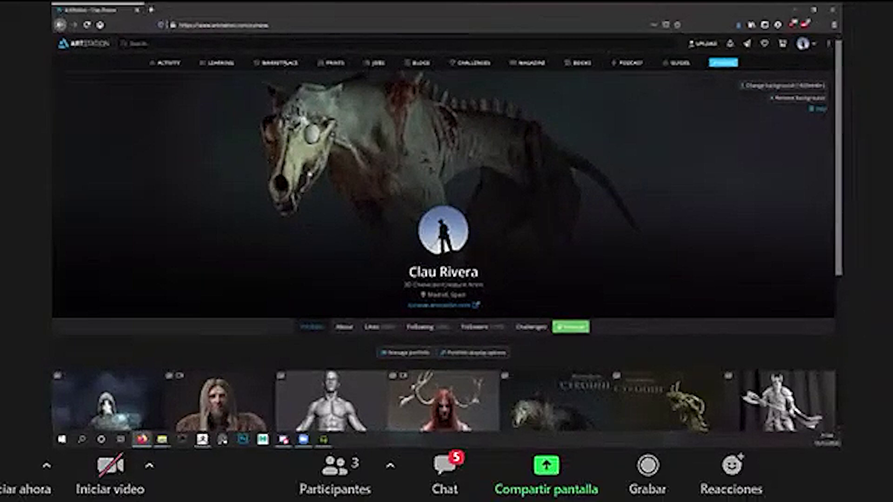
scroll(350, 146, "down", 3)
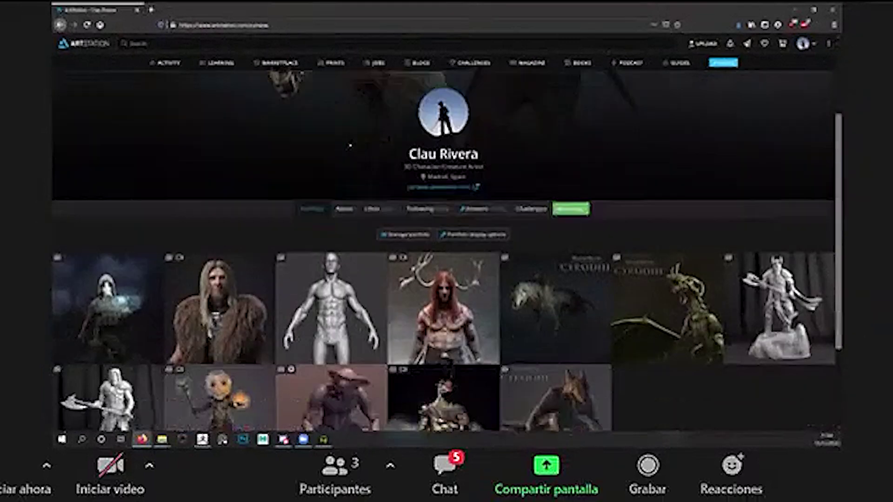
scroll(350, 145, "down", 2)
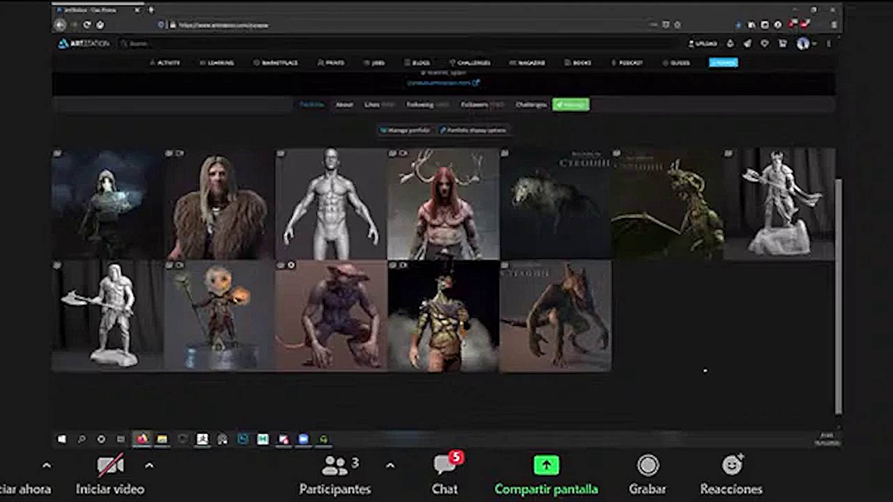
scroll(704, 371, "down", 1)
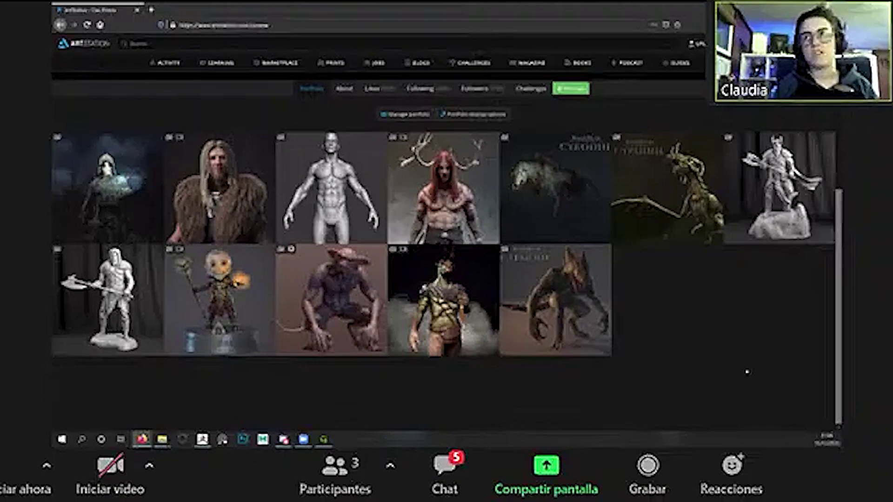
- Open the Beyond Skyrim: Cyrodiil Daedroth project, look at its first renders, and return to the portfolio gallery
left_click(550, 316)
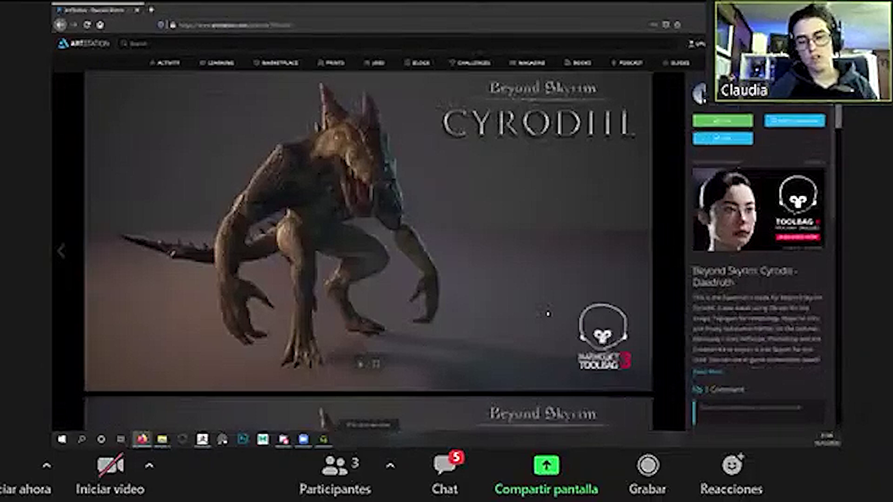
right_click(547, 314)
left_click(403, 267)
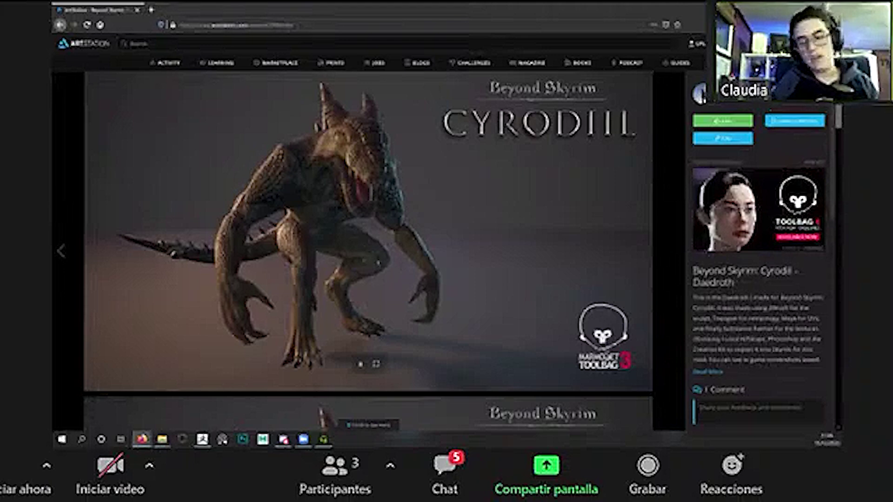
scroll(367, 251, "down", 10)
scroll(367, 251, "up", 10)
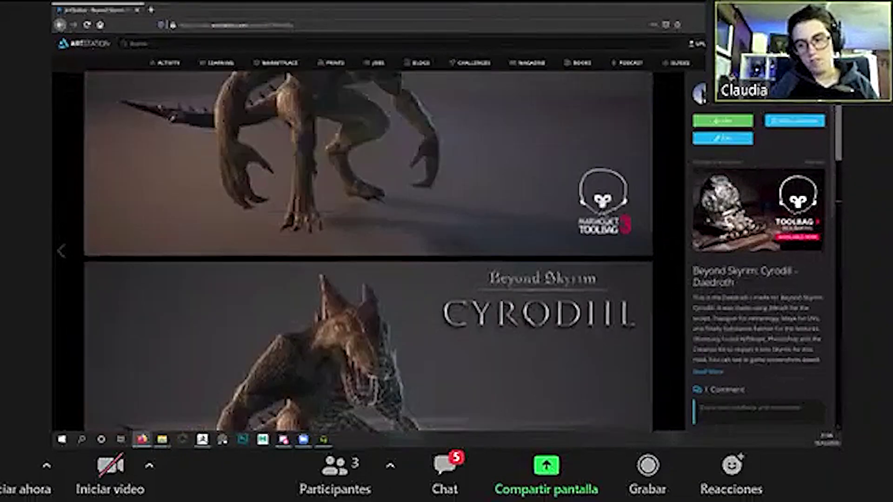
scroll(367, 251, "up", 4)
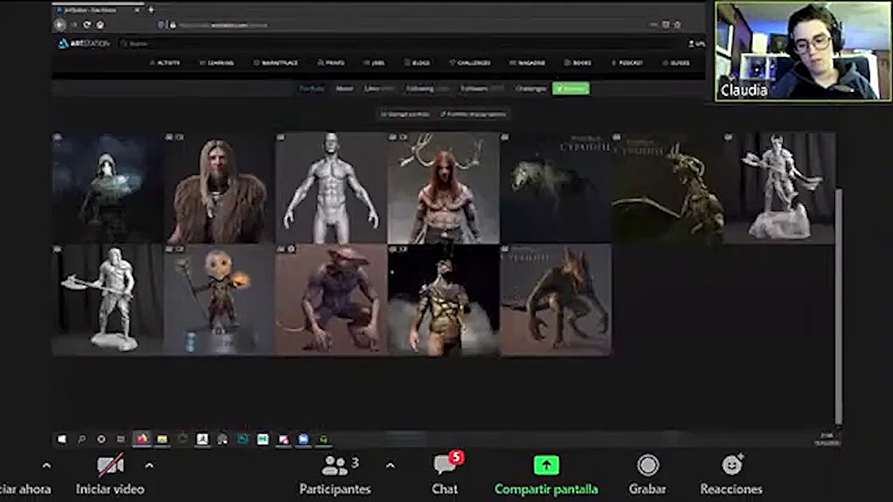
- Reopen the Daedroth project, examine its renders down to the in-game Skyrim screenshots, and return to the gallery
left_click(556, 302)
scroll(391, 265, "down", 3)
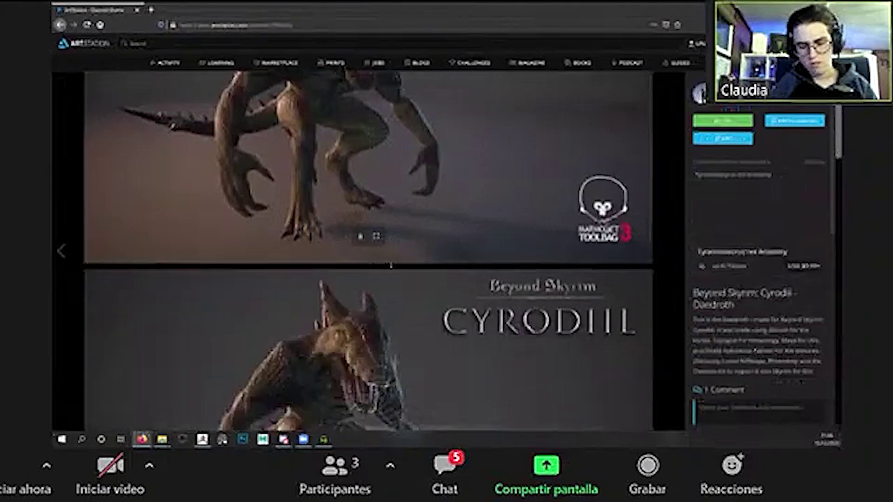
scroll(391, 265, "down", 6)
scroll(368, 269, "up", 5)
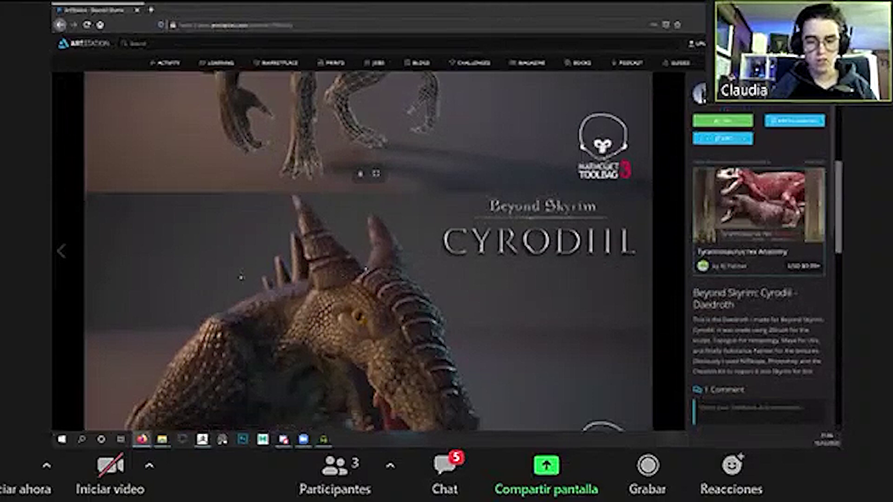
scroll(367, 251, "down", 2)
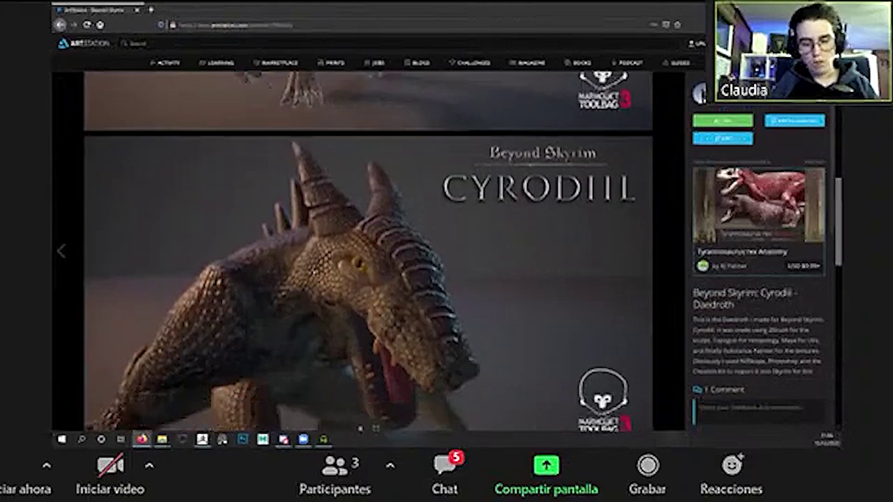
scroll(368, 251, "down", 5)
scroll(367, 251, "down", 5)
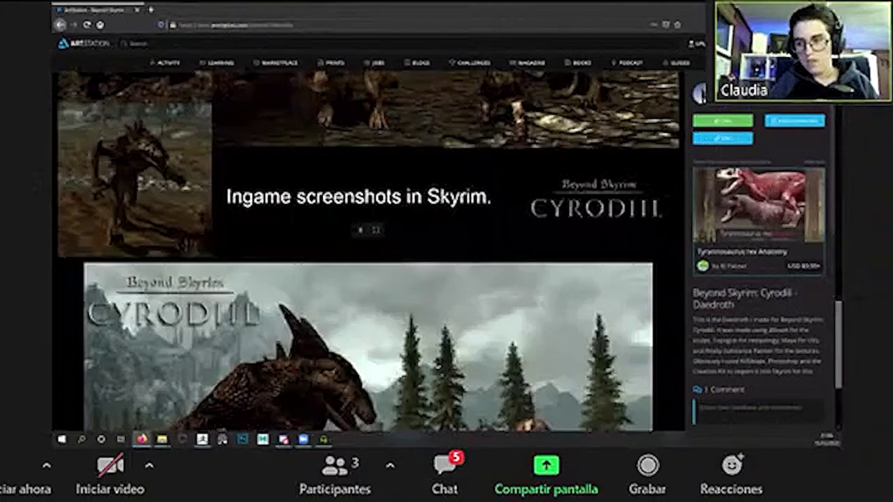
scroll(454, 291, "up", 3)
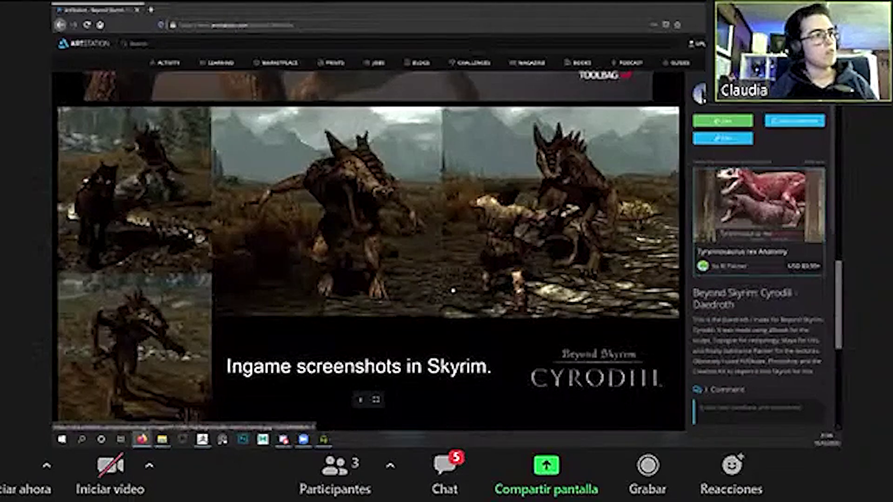
key("alt+Left")
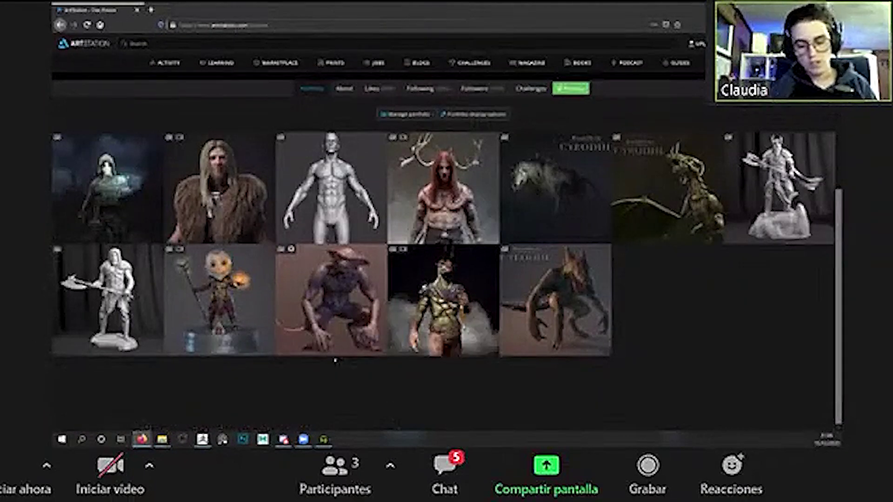
- Open the Scamp project, view its renders down to the embedded 3D model, and return to the gallery
left_click(334, 277)
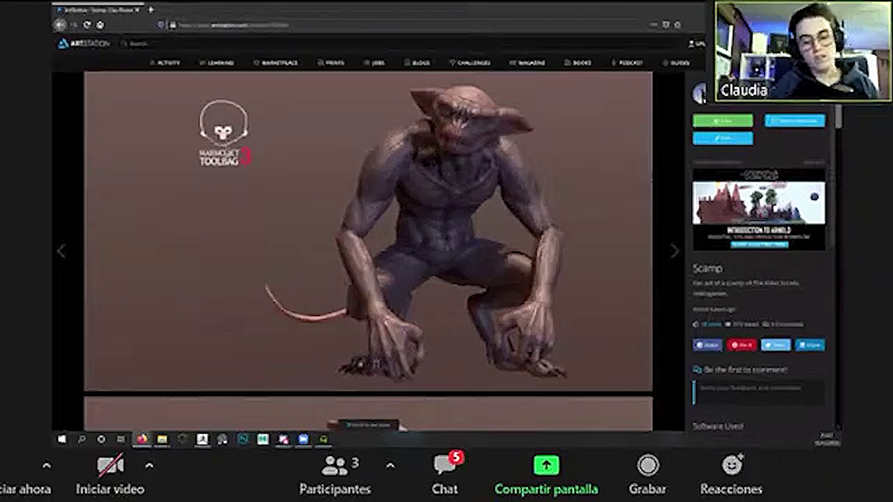
scroll(433, 279, "down", 6)
scroll(434, 310, "down", 10)
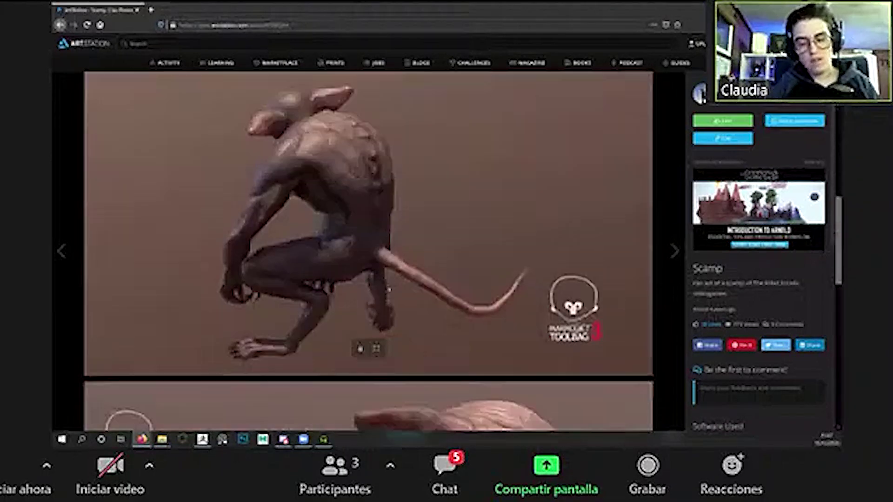
scroll(394, 301, "down", 5)
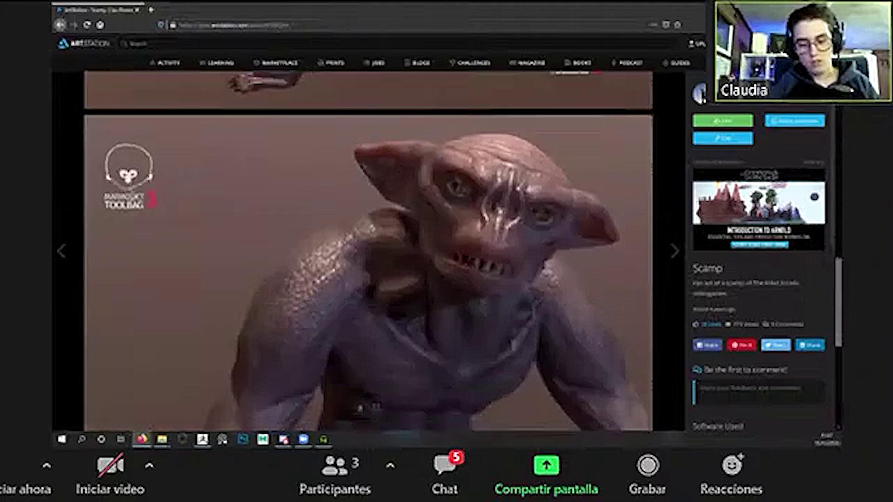
scroll(360, 261, "down", 5)
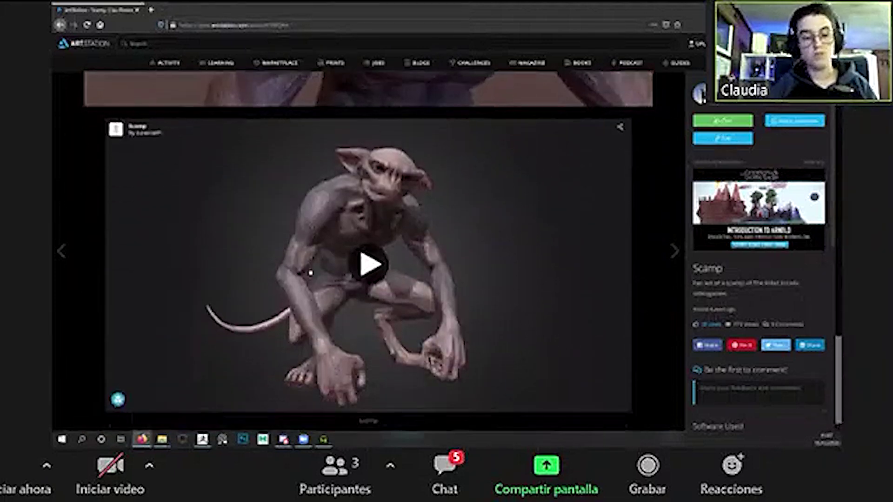
key("alt+Left")
scroll(213, 293, "down", 5)
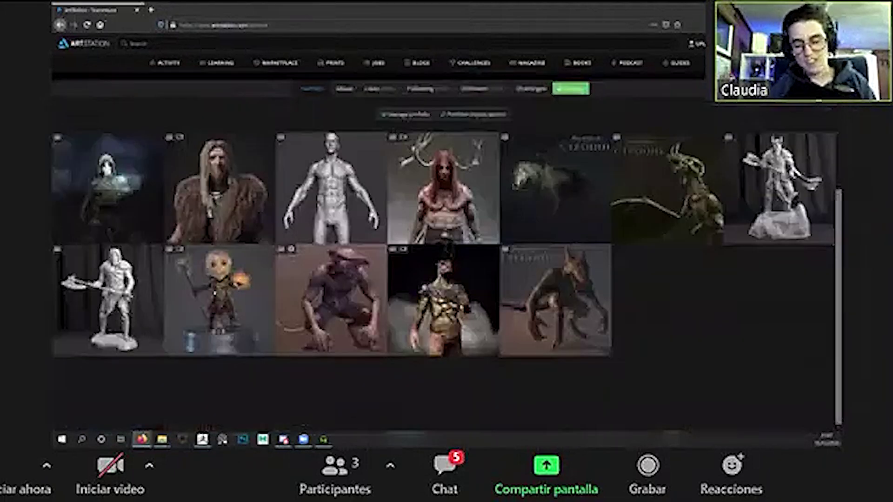
- Open the Abnur Tham - Stylized project and examine the character's renders from several angles
left_click(218, 297)
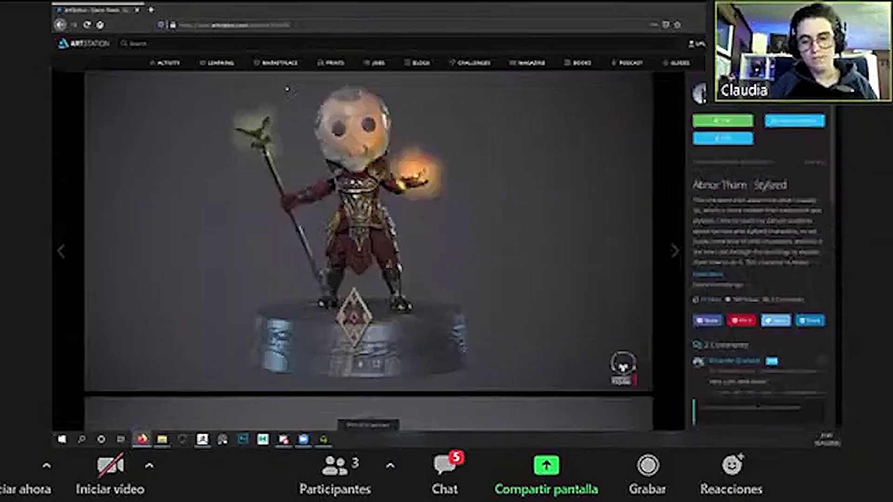
left_click(287, 89)
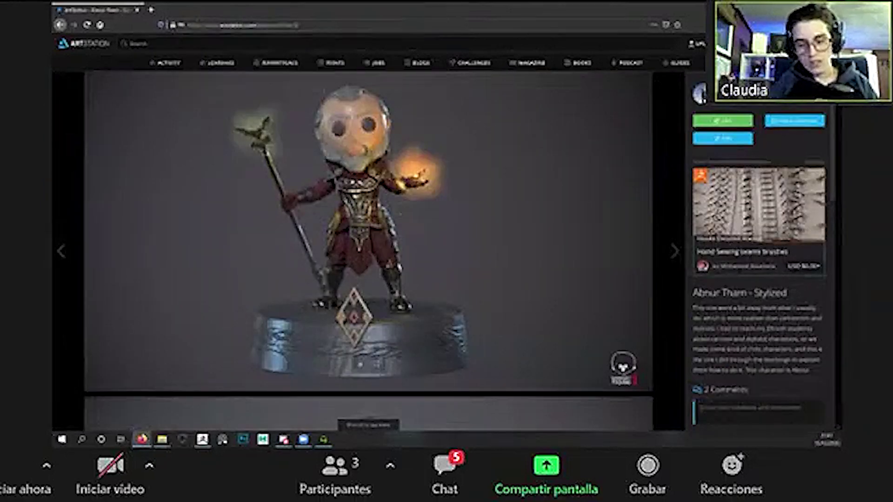
scroll(367, 297, "down", 6)
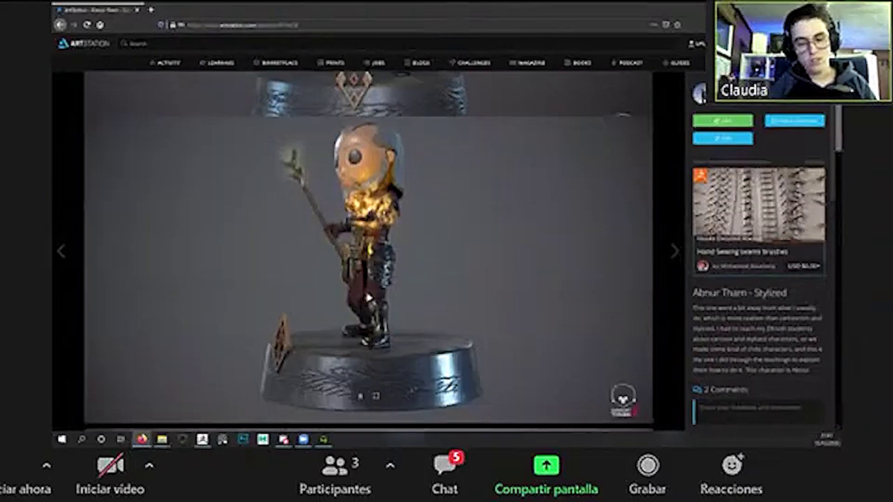
scroll(367, 297, "down", 10)
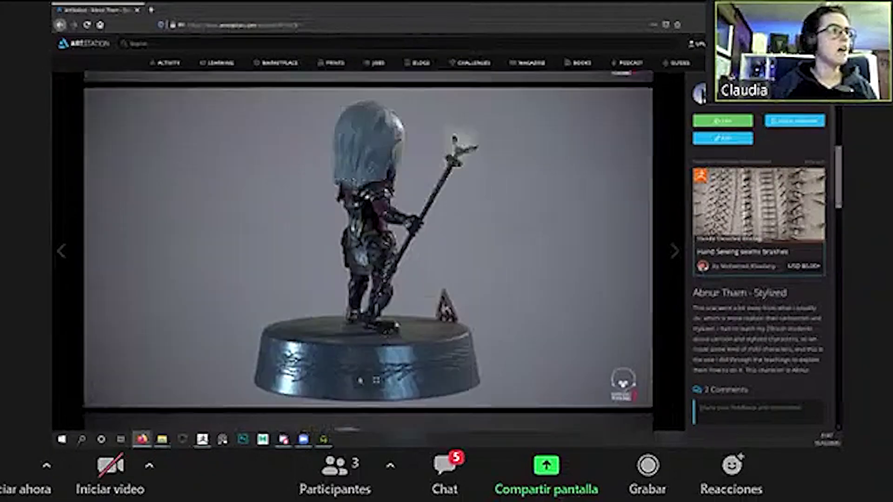
scroll(367, 368, "down", 10)
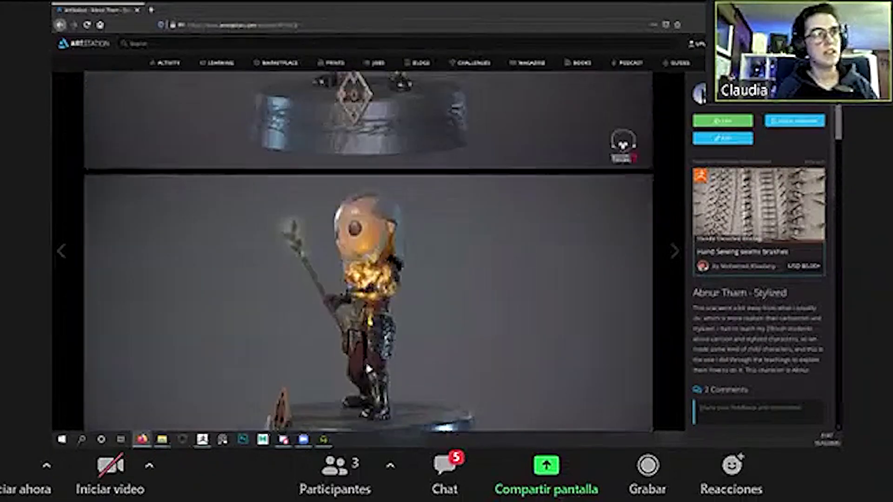
scroll(367, 367, "down", 3)
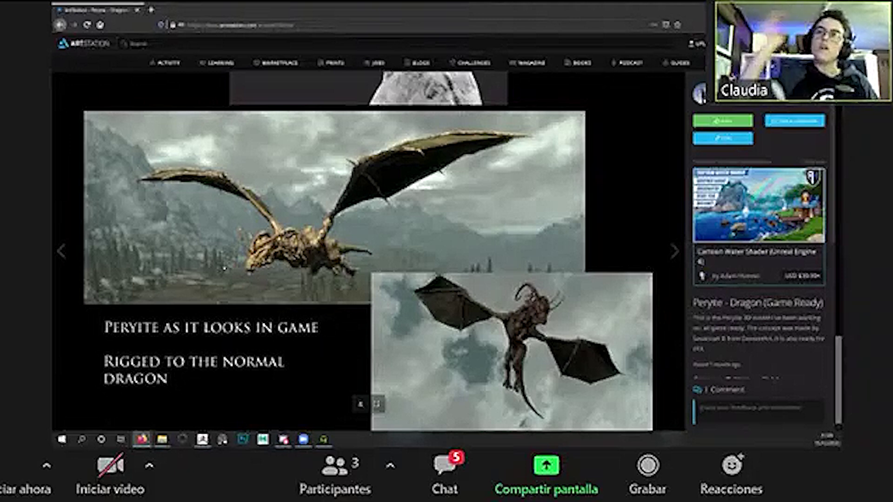
- Go from the Peryite dragon to the adjacent Undead Dog (Beyond Skyrim: Cyrodiil) project and look over its renders
left_click(61, 251)
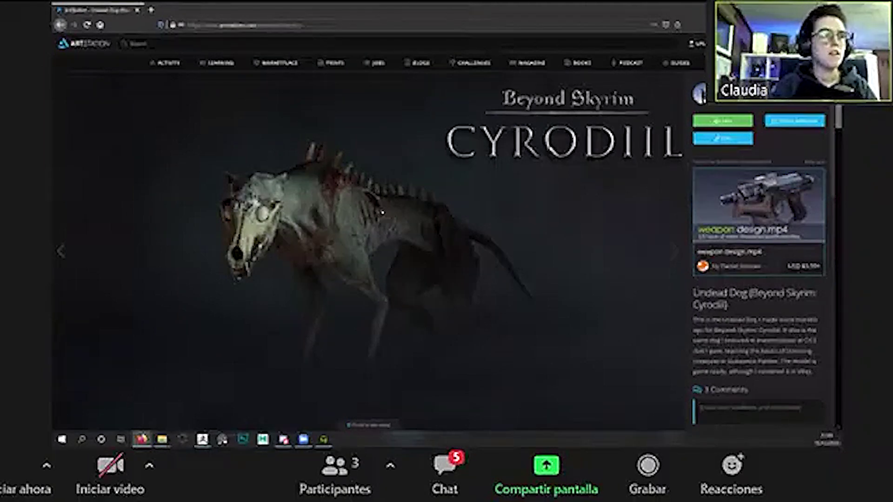
scroll(392, 215, "down", 5)
scroll(392, 215, "up", 5)
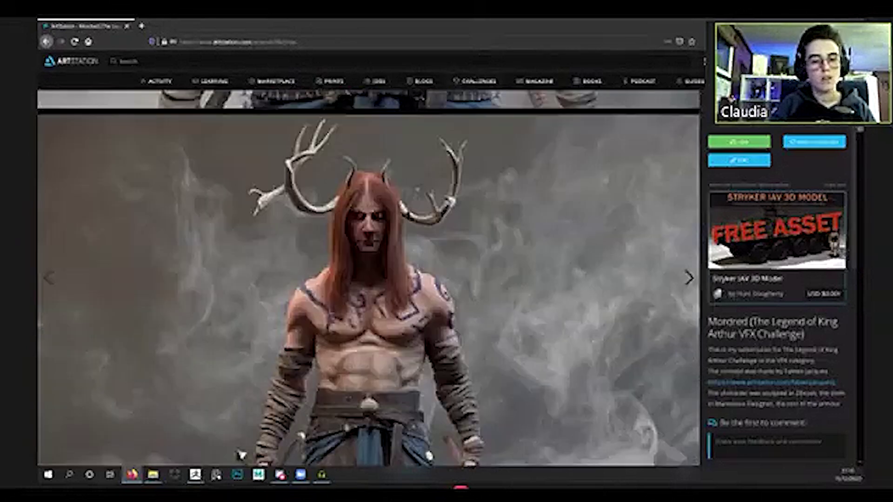
- Open the ArtStation Challenges page in a new tab and look through the Grand Space Opera: Light Age challenges and submissions
left_click(470, 80)
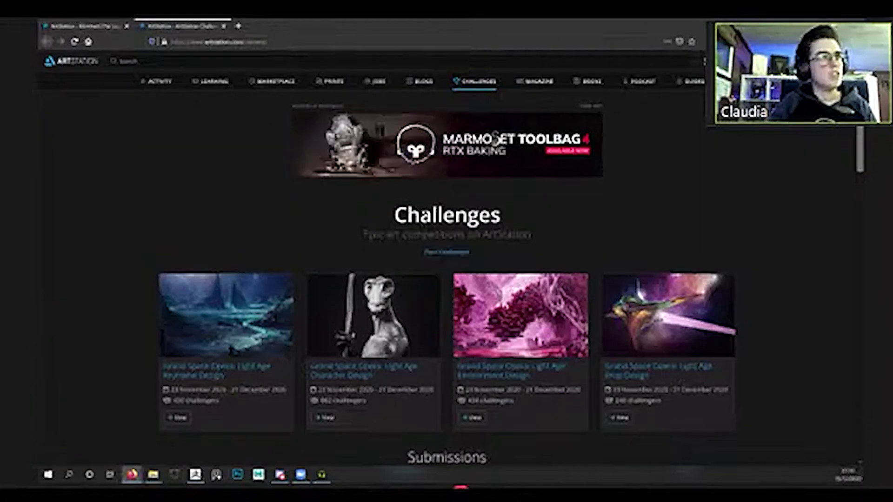
scroll(495, 138, "down", 4)
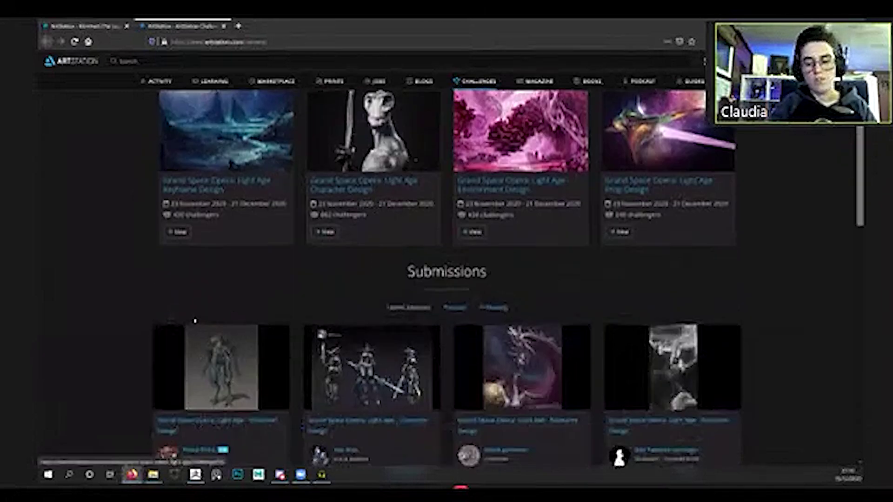
scroll(116, 181, "up", 2)
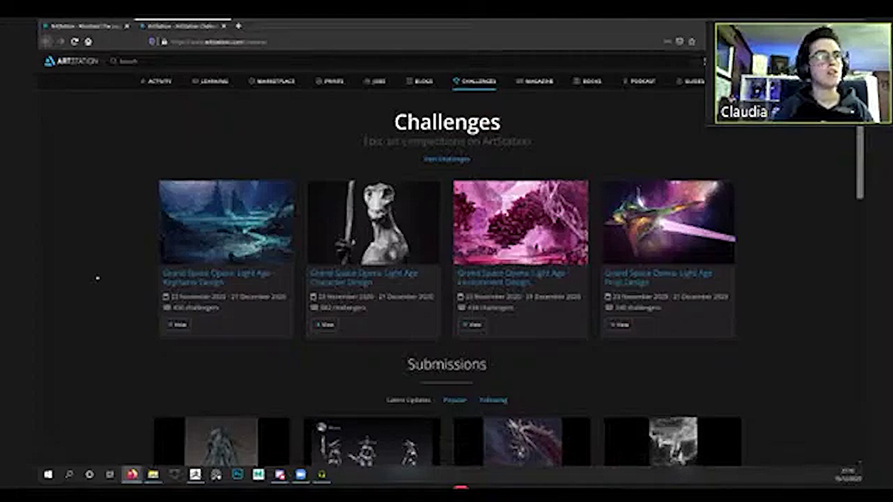
- Return to the Mordred project, examine its renders, turntable and UDIM texture maps, and view the concept artist's portfolio in a separate tab
left_click(111, 27)
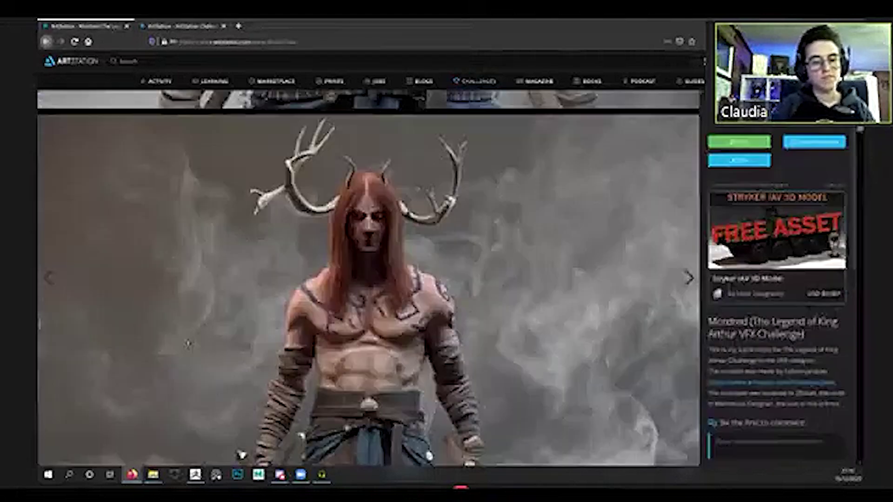
scroll(189, 343, "down", 18)
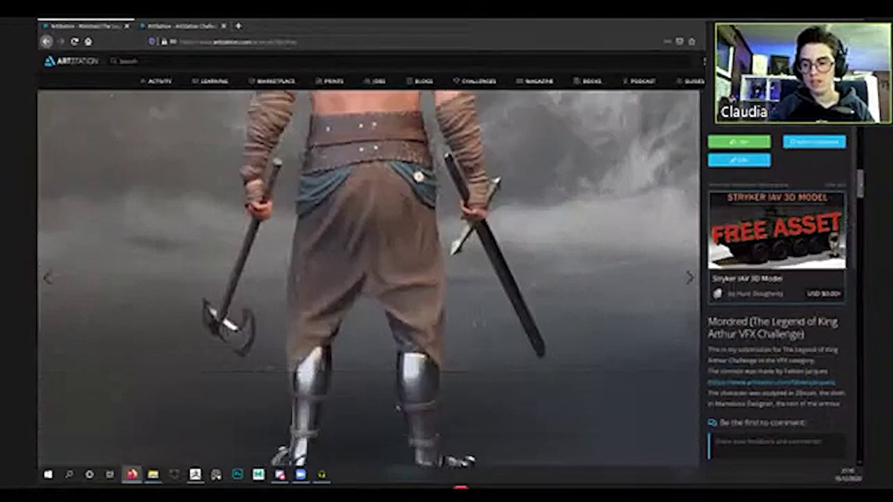
scroll(473, 362, "down", 15)
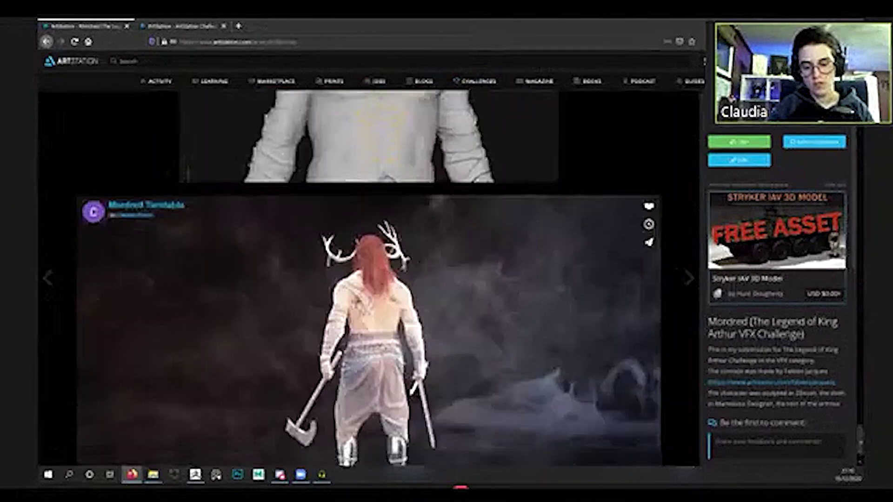
scroll(348, 124, "down", 10)
scroll(349, 125, "up", 2)
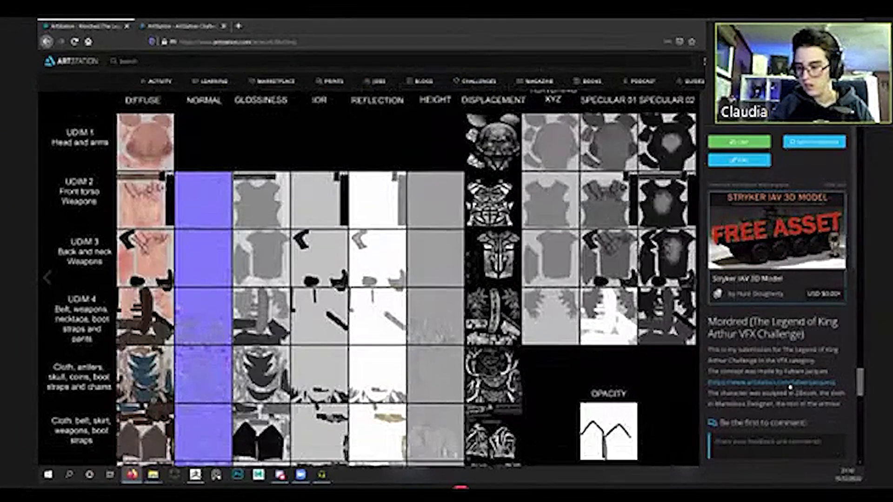
left_click(180, 27)
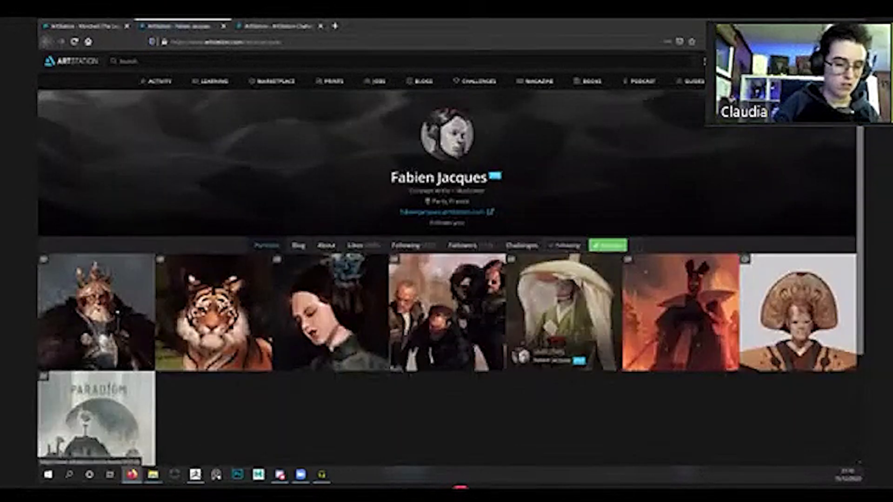
- Open the concept artist's AS King Arthur Challenge project and look over its character designs, including the antlered warrior
left_click(353, 309)
scroll(367, 279, "down", 10)
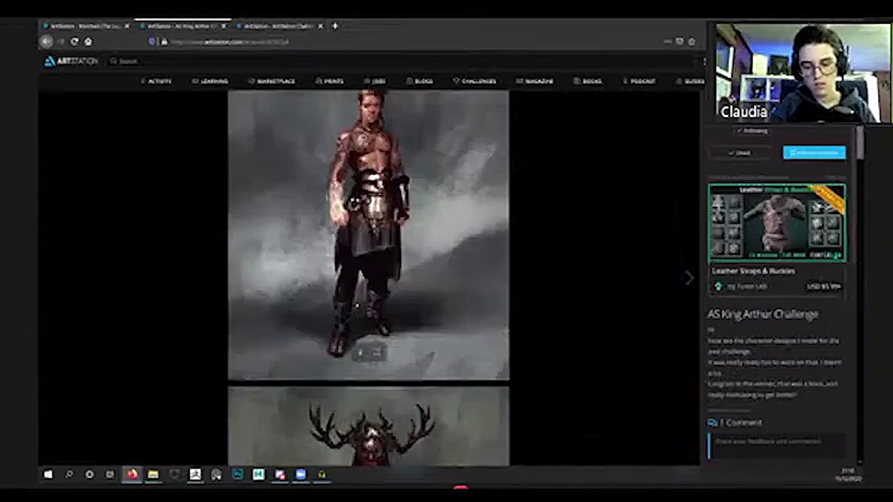
scroll(339, 261, "down", 10)
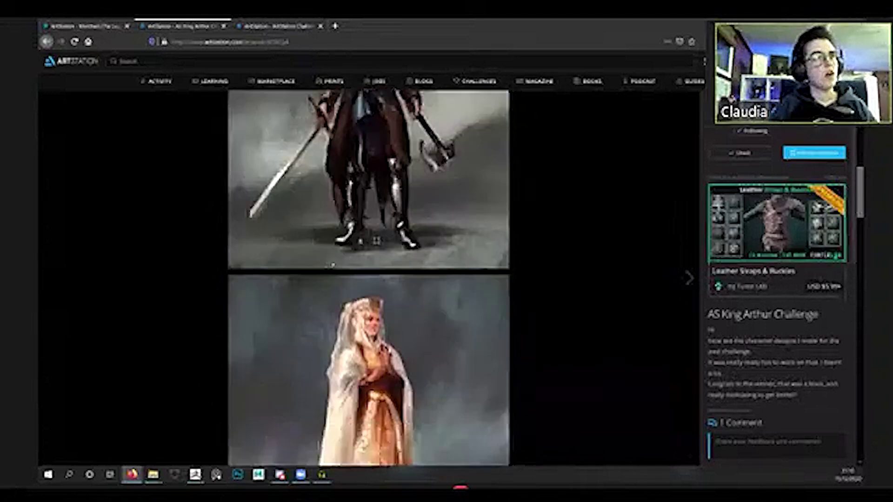
scroll(332, 265, "up", 4)
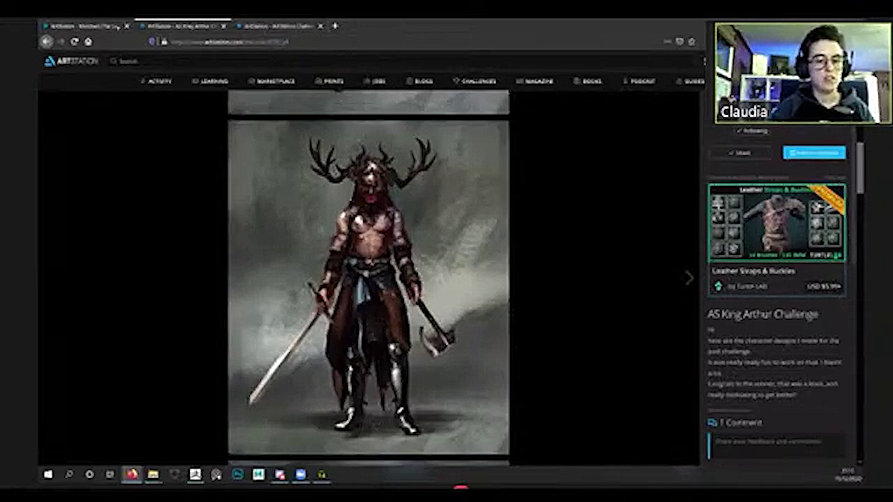
- Return to the Mordred project and review its UDIM texture maps, wireframe views, clay render and final renders
left_click(114, 26)
scroll(483, 372, "up", 3)
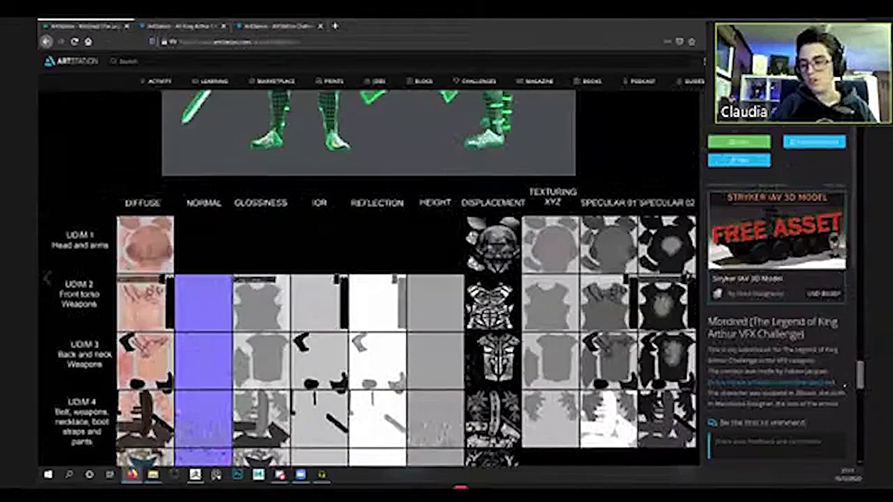
scroll(844, 385, "up", 3)
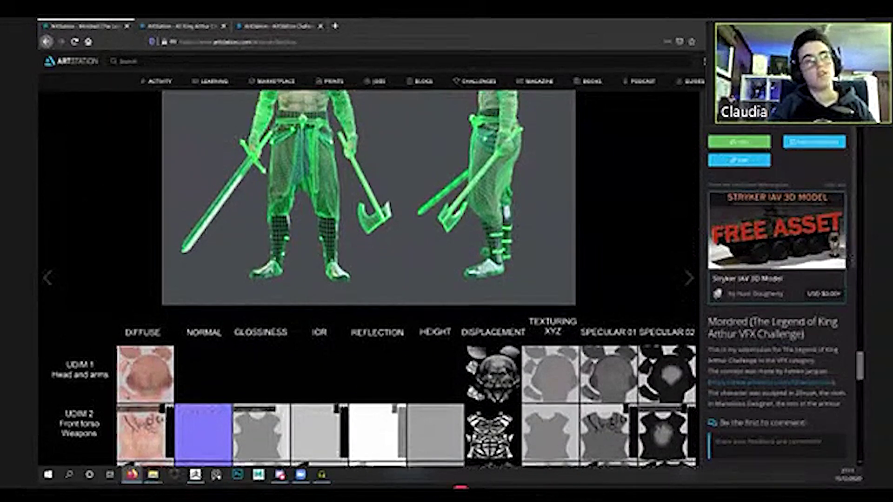
scroll(368, 278, "up", 8)
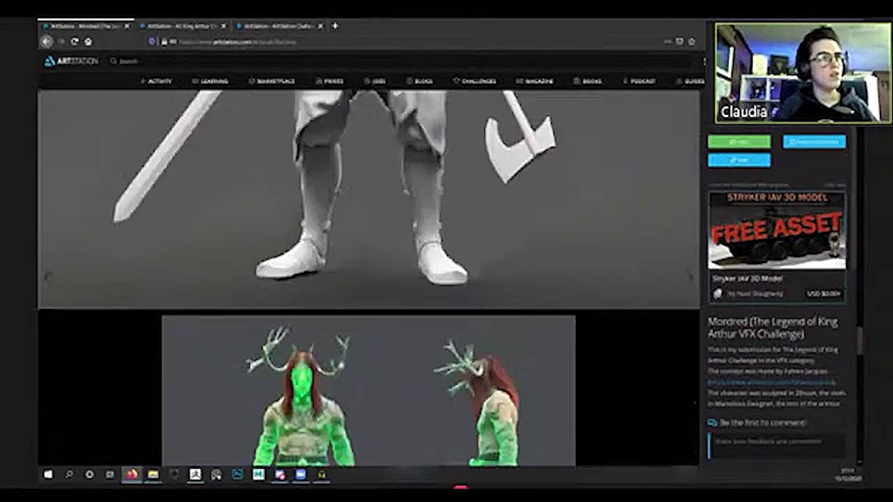
scroll(368, 278, "up", 10)
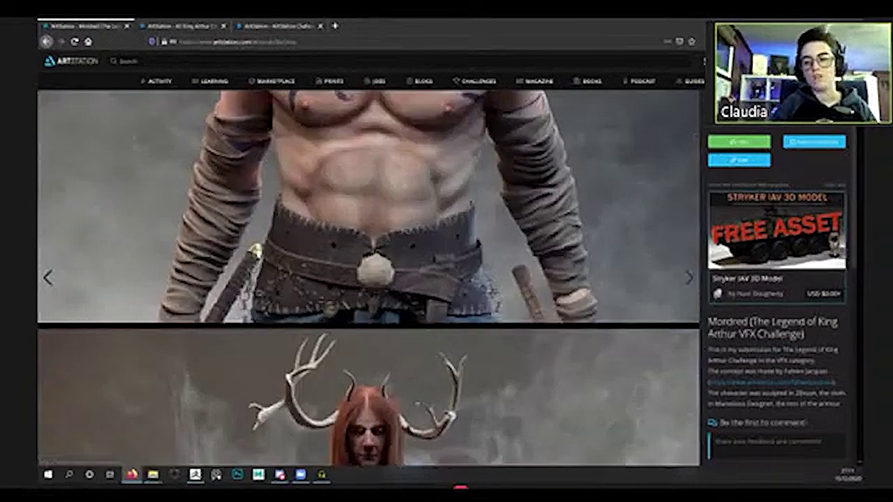
- Go back to the 3D artist's portfolio and examine the body and head renders of Anatomy Study (Male Base Mesh)
left_click(749, 105)
scroll(572, 194, "down", 5)
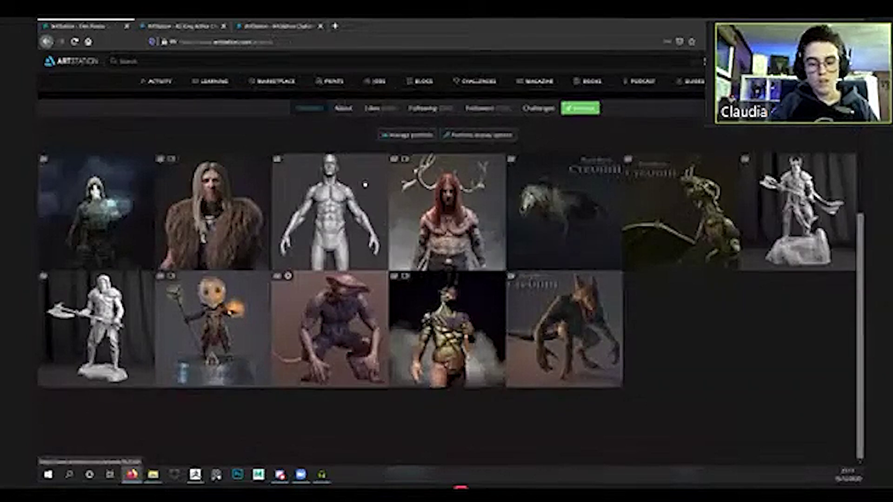
left_click(343, 242)
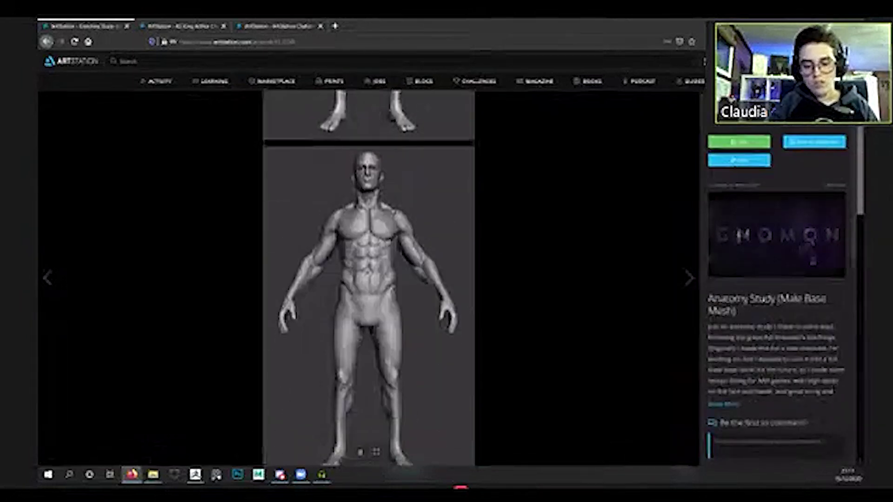
scroll(368, 278, "down", 10)
scroll(368, 278, "down", 5)
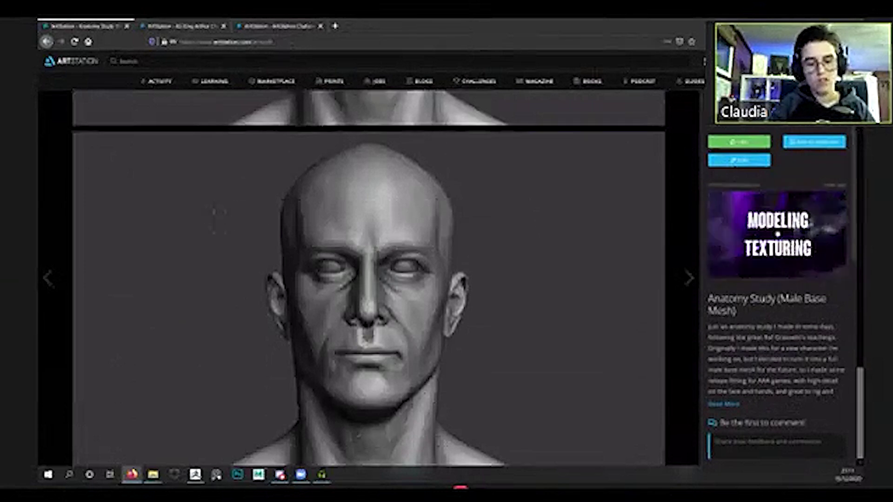
- Go to the adjacent Hjalmar Bearheart project, look over its description and renders, and return to the portfolio
key("Right")
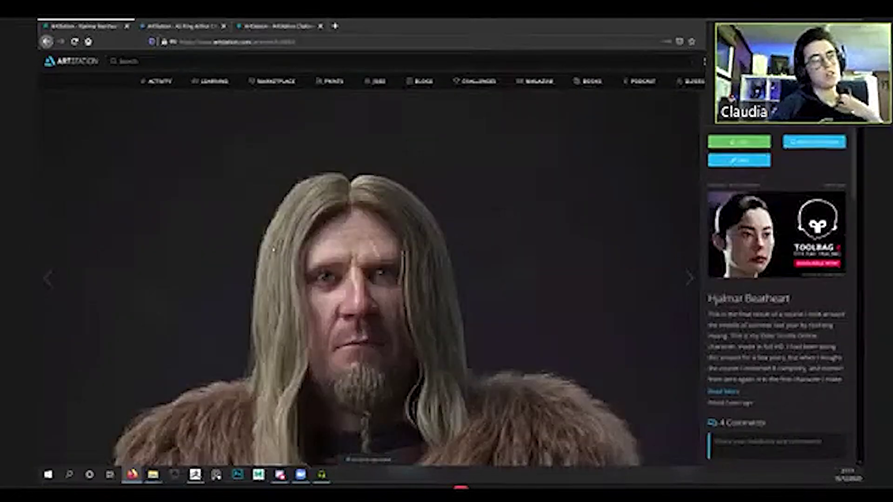
scroll(274, 250, "down", 5)
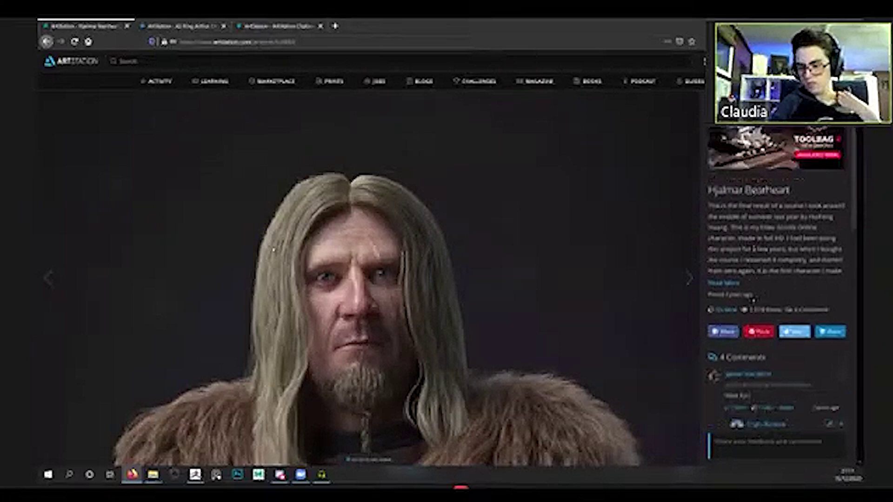
scroll(385, 320, "down", 3)
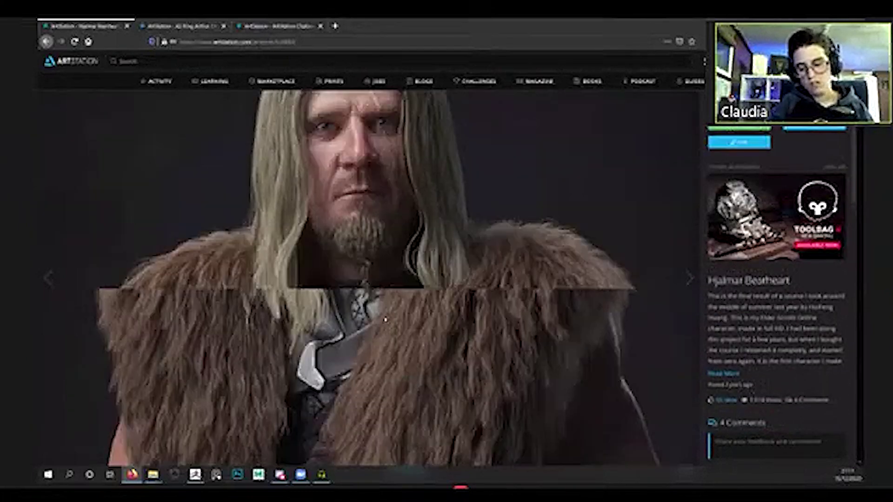
scroll(385, 320, "down", 10)
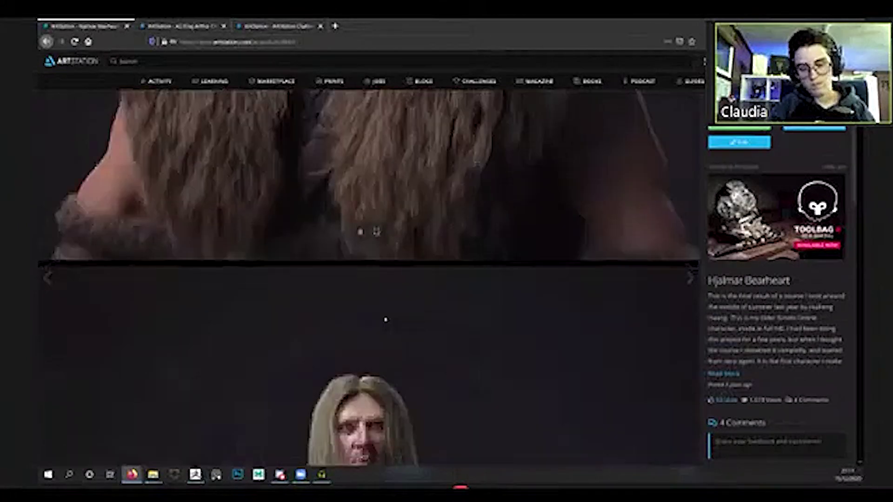
scroll(386, 319, "down", 10)
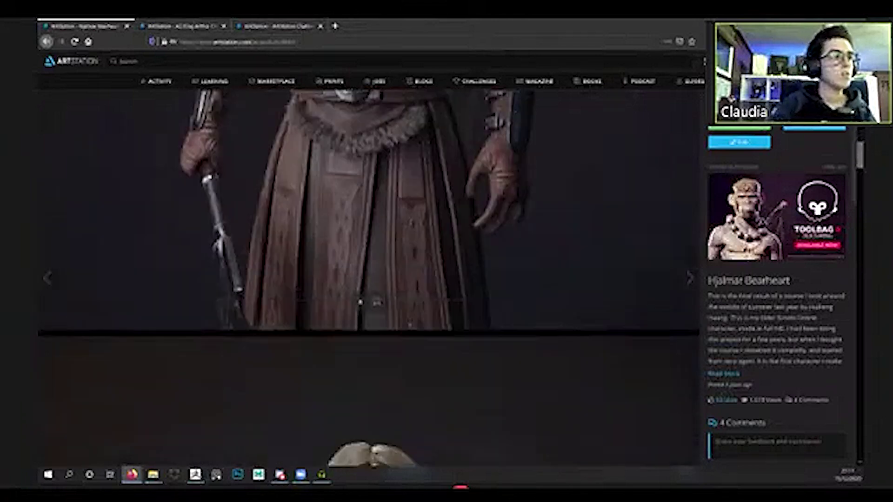
scroll(410, 324, "down", 12)
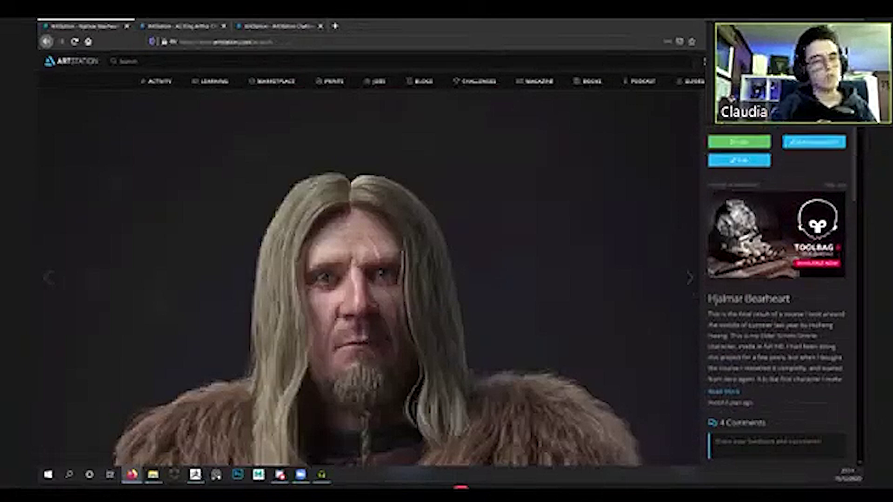
key("Escape")
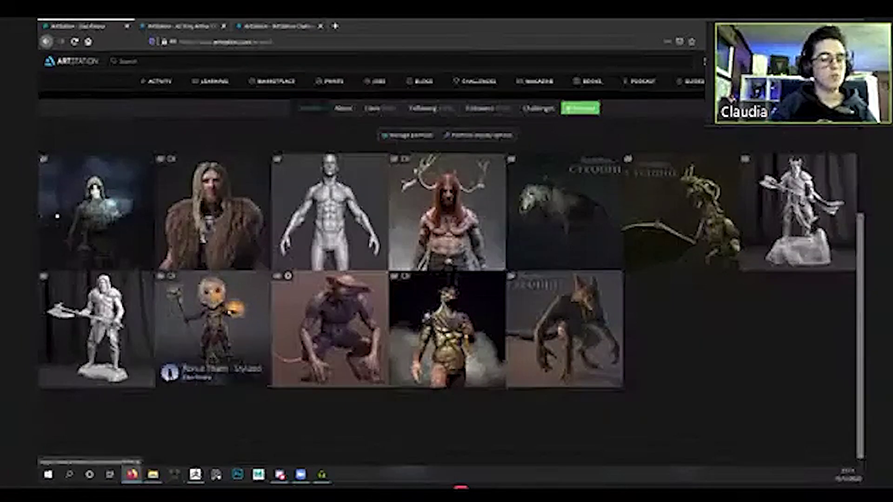
- Open the hooded gas-mask character project, examine its final render and wireframe views, and return to the portfolio
left_click(109, 213)
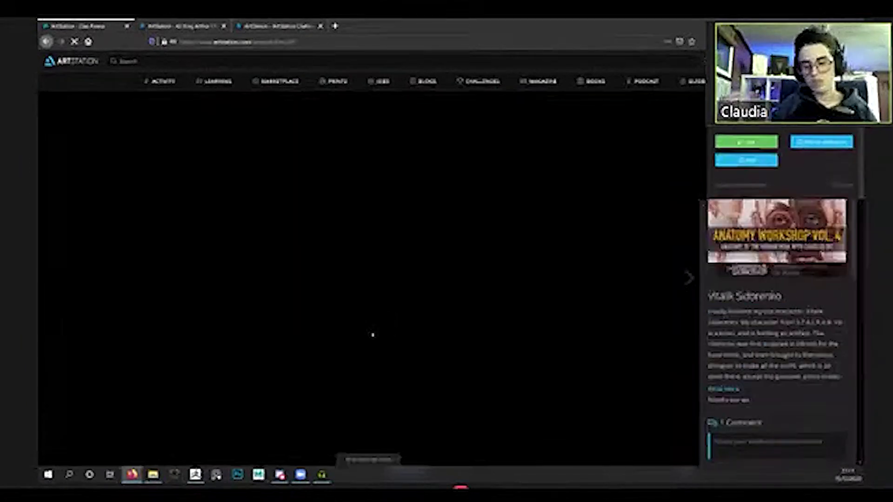
scroll(373, 335, "down", 4)
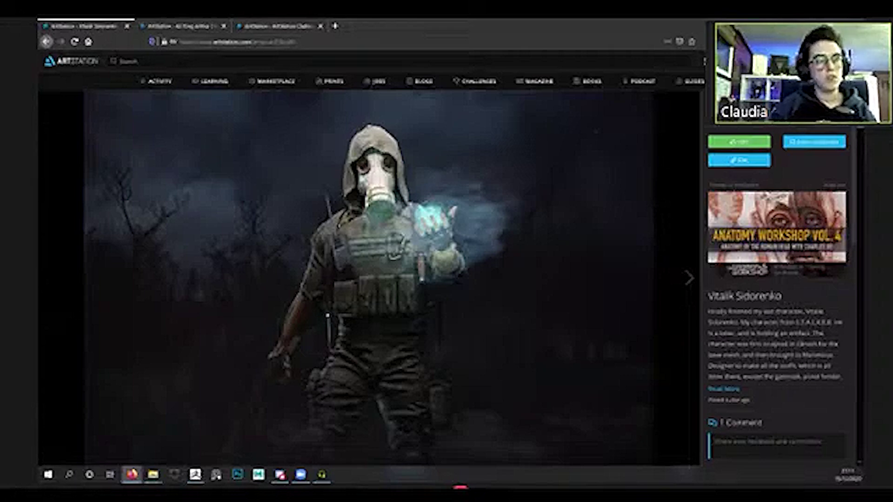
scroll(327, 315, "down", 8)
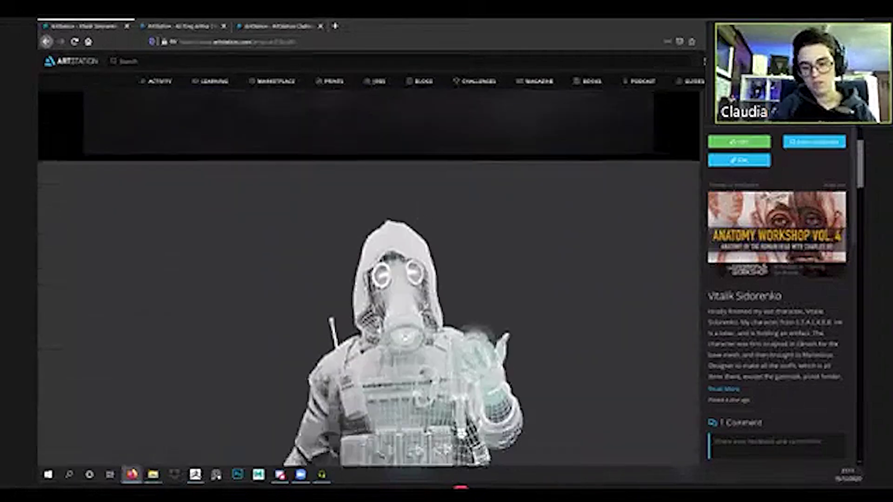
scroll(370, 307, "down", 3)
scroll(369, 279, "down", 4)
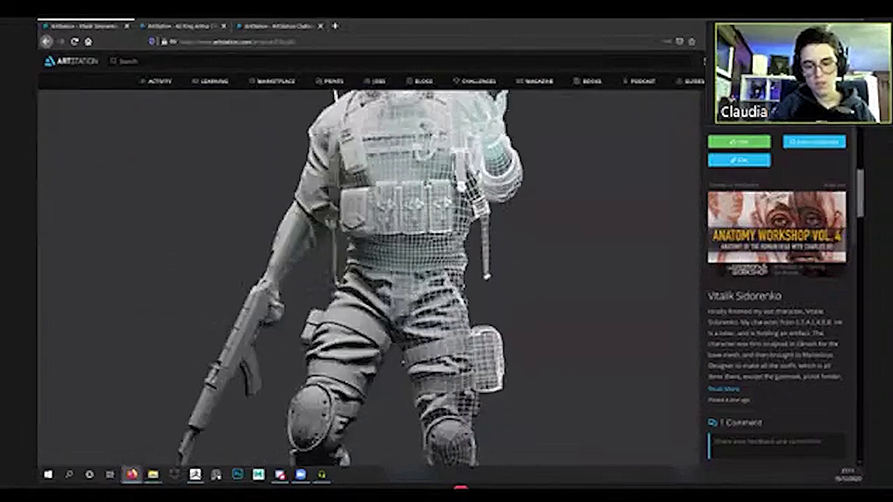
scroll(370, 279, "up", 2)
scroll(360, 278, "up", 3)
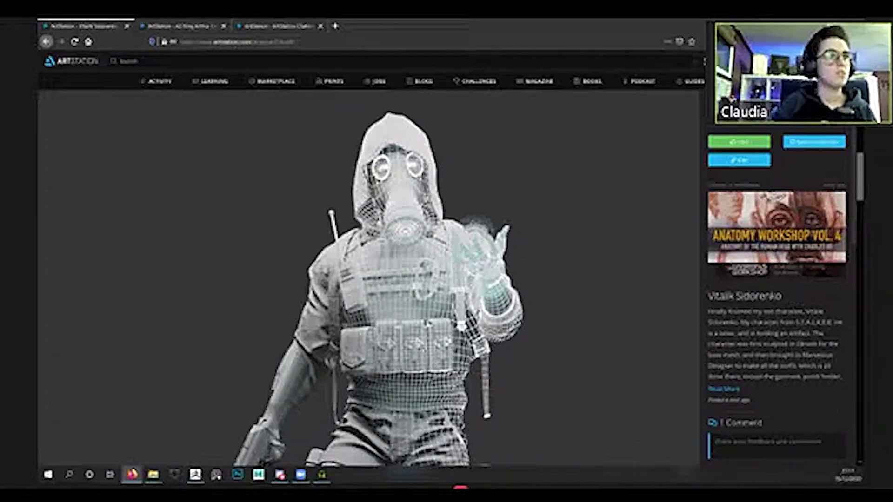
scroll(372, 279, "down", 4)
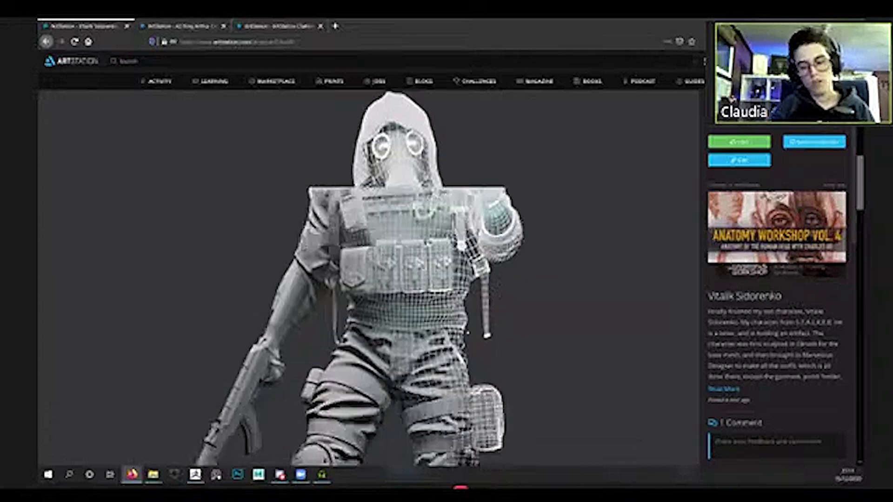
scroll(368, 279, "down", 10)
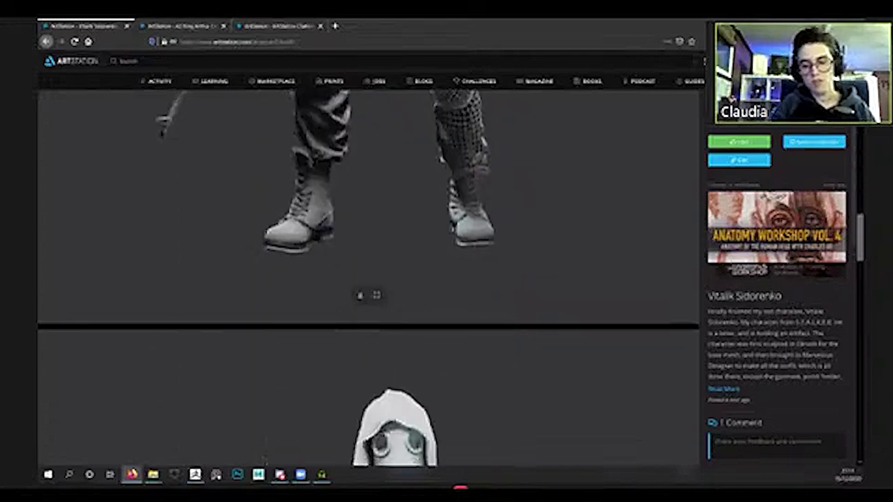
scroll(572, 344, "down", 8)
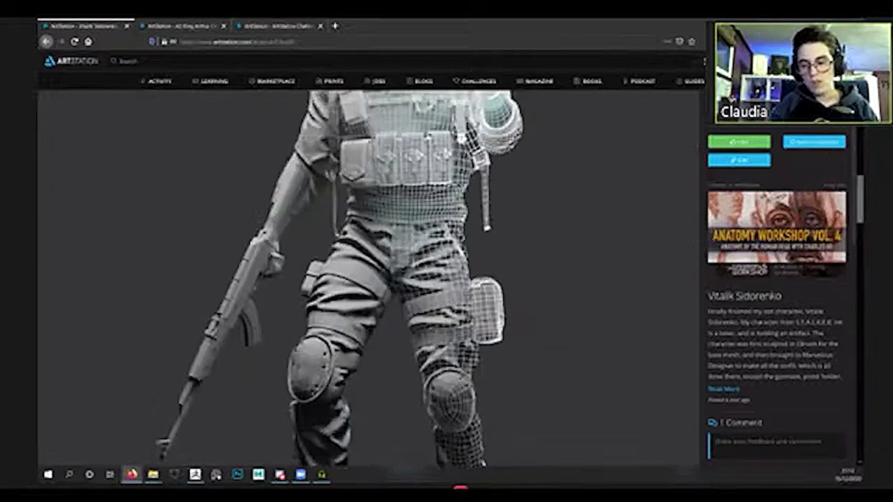
scroll(724, 399, "up", 5)
key("alt+Left")
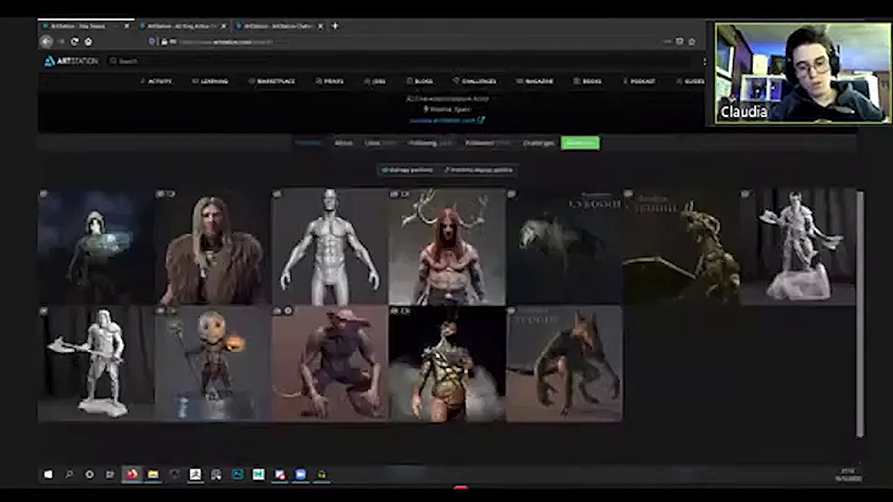
- Look over the portfolio's banner and project thumbnails, briefly reopen the Hjalmar Bearheart project, and close it
scroll(647, 223, "up", 1)
scroll(646, 223, "up", 3)
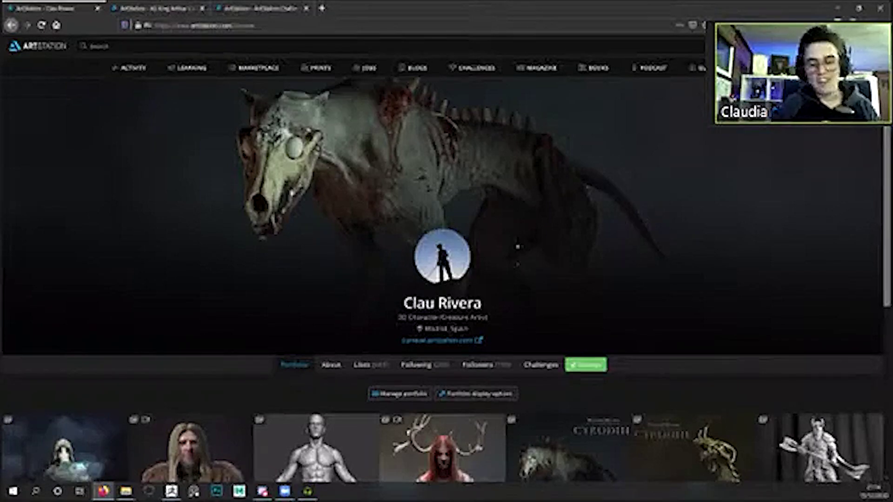
scroll(669, 203, "down", 5)
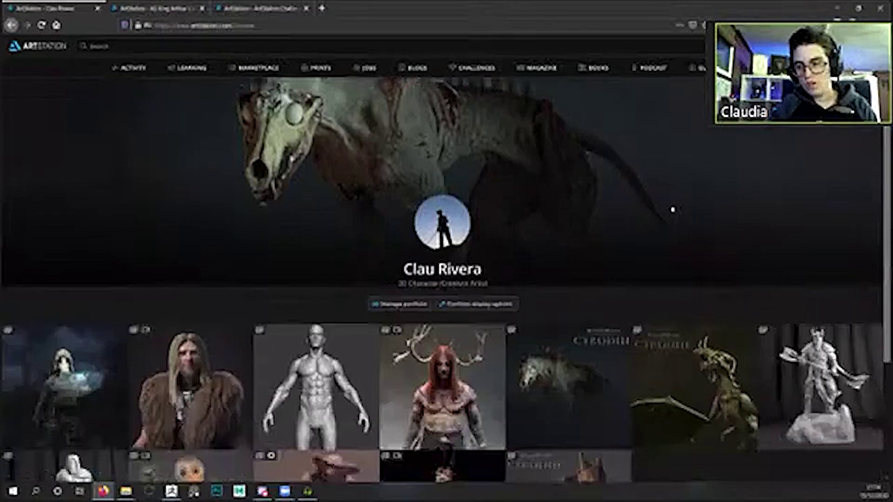
scroll(581, 371, "up", 4)
scroll(580, 371, "down", 4)
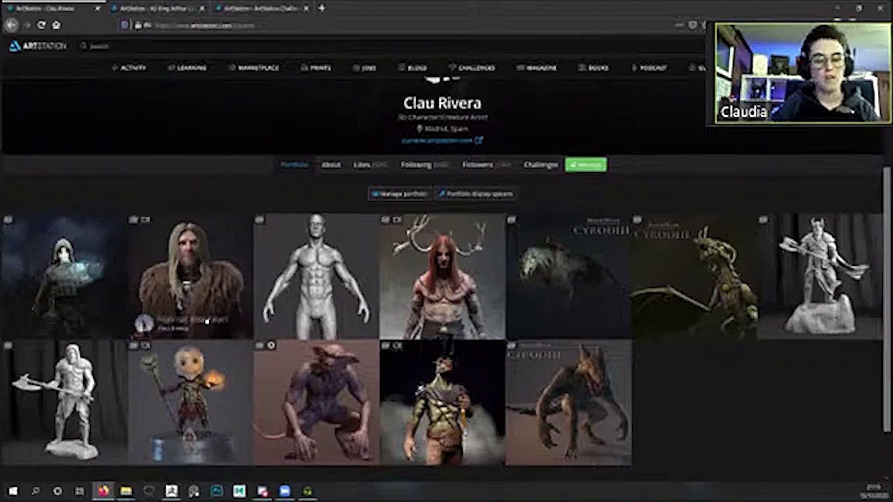
left_click(190, 259)
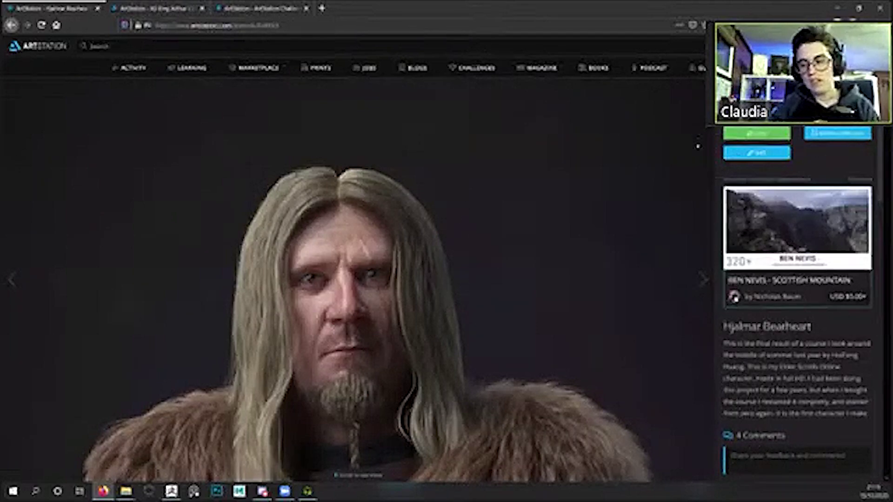
key("Escape")
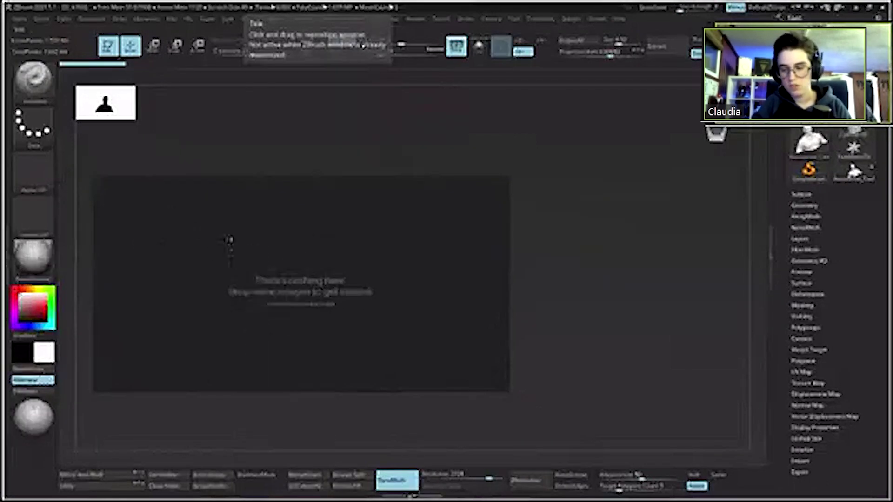
- Switch to the reference board over ZBrush, load the recent draugr.pur scene, and move the board to uncover the sculpted bust
right_click(225, 243)
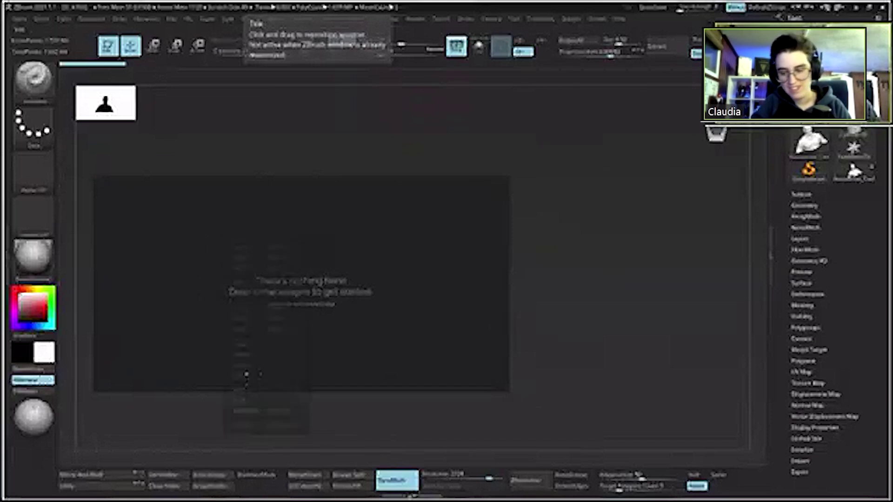
mouse_move(239, 400)
mouse_move(368, 410)
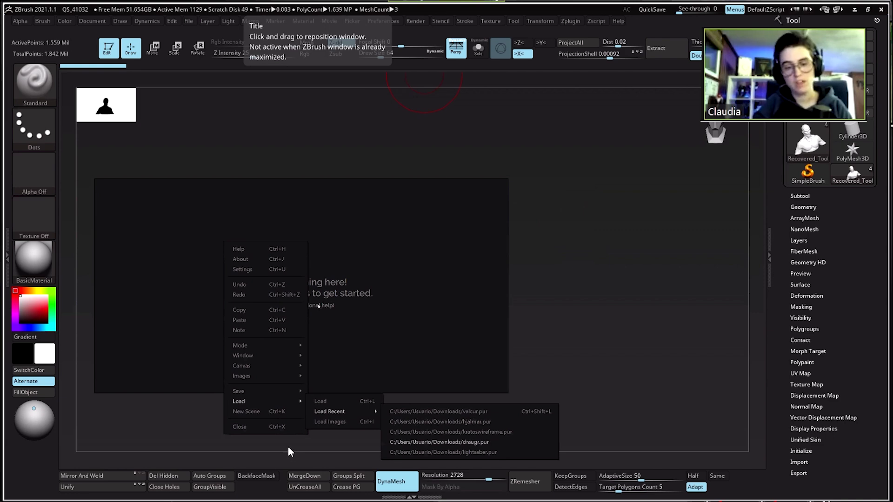
left_click(439, 442)
left_click_drag(475, 307, 436, 266)
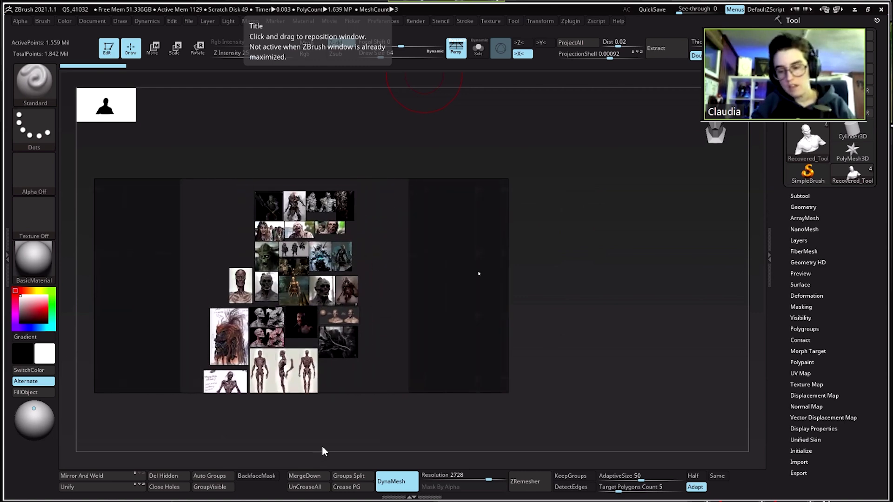
left_click_drag(505, 208, 442, 87)
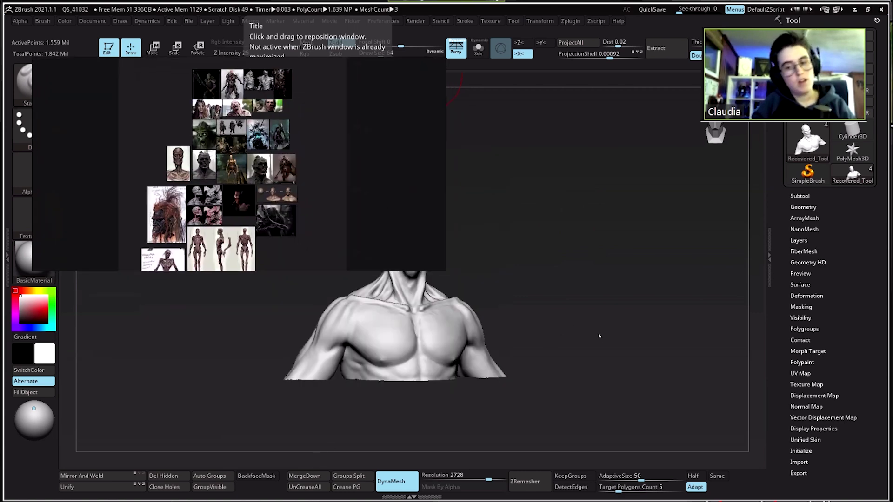
- Enlarge the reference board window over ZBrush and examine the top row of draugr concept art and sculpts up close
left_click_drag(448, 443, 832, 459)
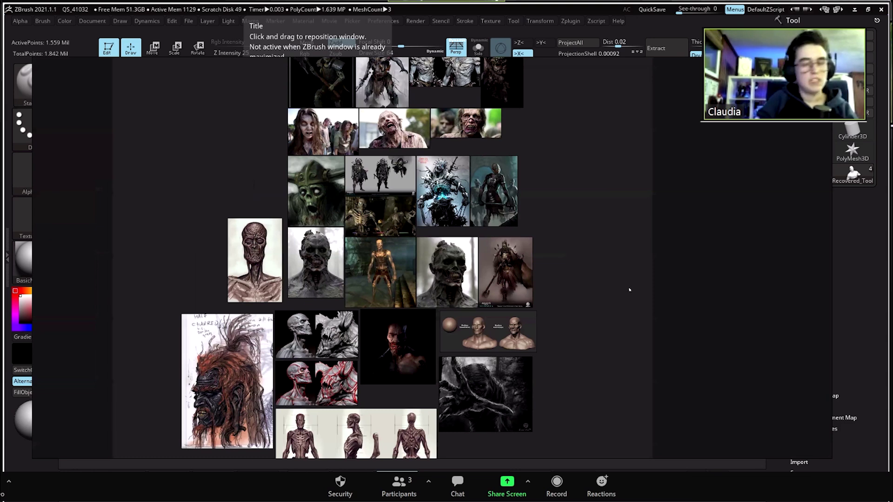
scroll(416, 272, "up", 3)
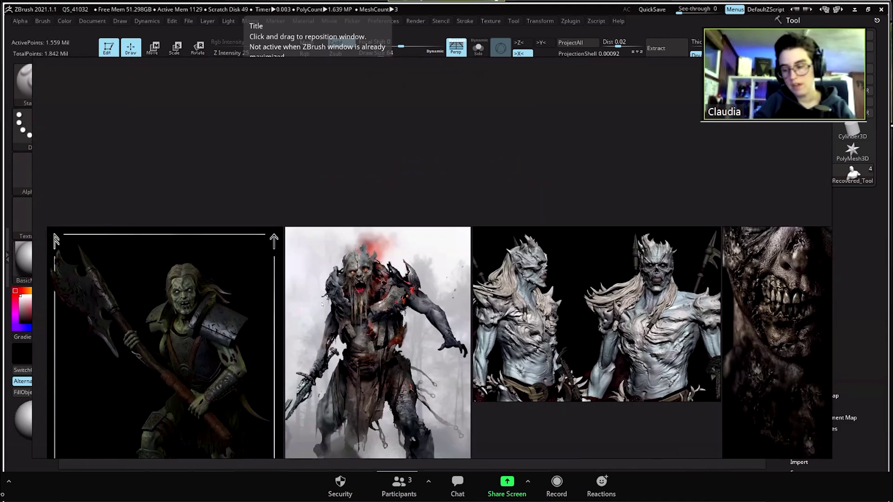
left_click_drag(354, 342, 334, 333)
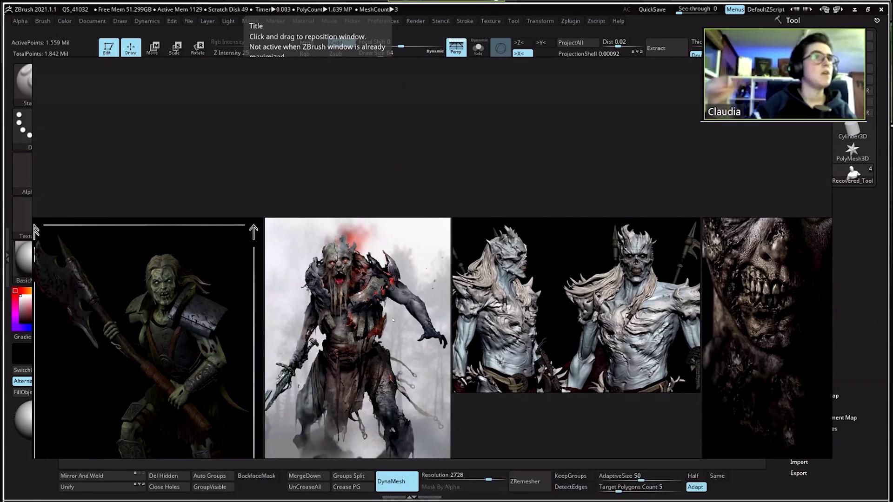
left_click_drag(373, 300, 330, 298)
left_click_drag(470, 257, 374, 252)
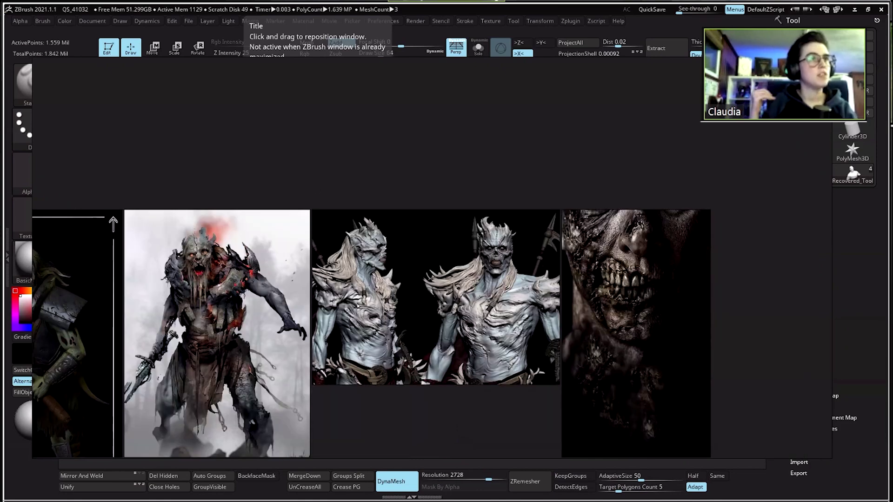
scroll(540, 222, "up", 3)
left_click_drag(540, 221, 410, 157)
scroll(390, 252, "up", 1)
- Survey the rest of the reference board, from the zombie photos down to the head sketches, anatomy studies and skeletal turnaround
scroll(310, 313, "down", 8)
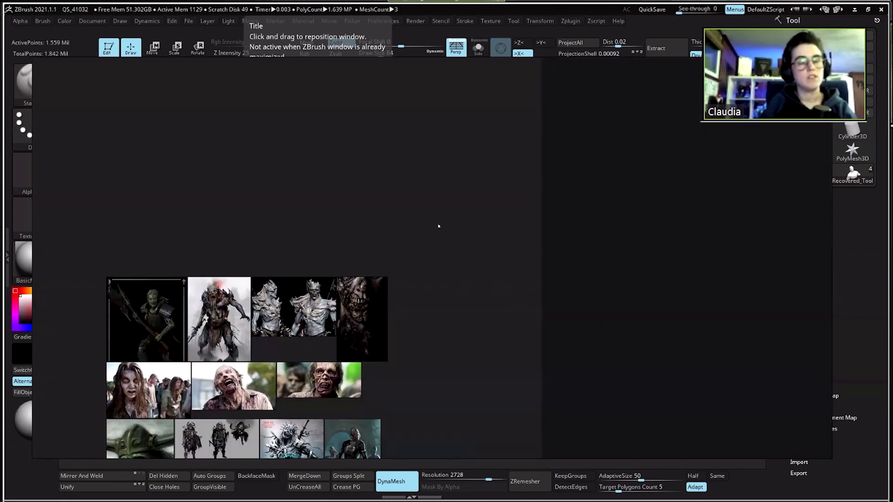
left_click_drag(440, 246, 461, 204)
left_click_drag(528, 295, 588, 185)
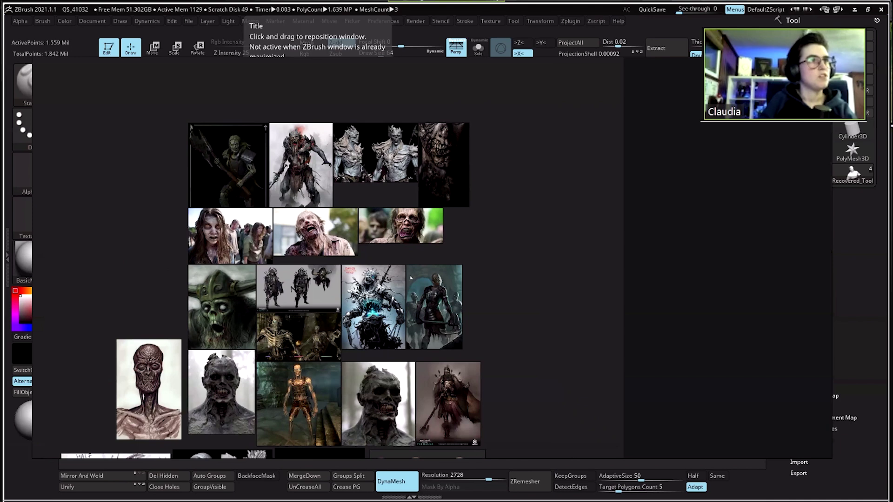
left_click_drag(429, 350, 563, 220)
left_click_drag(363, 377, 366, 360)
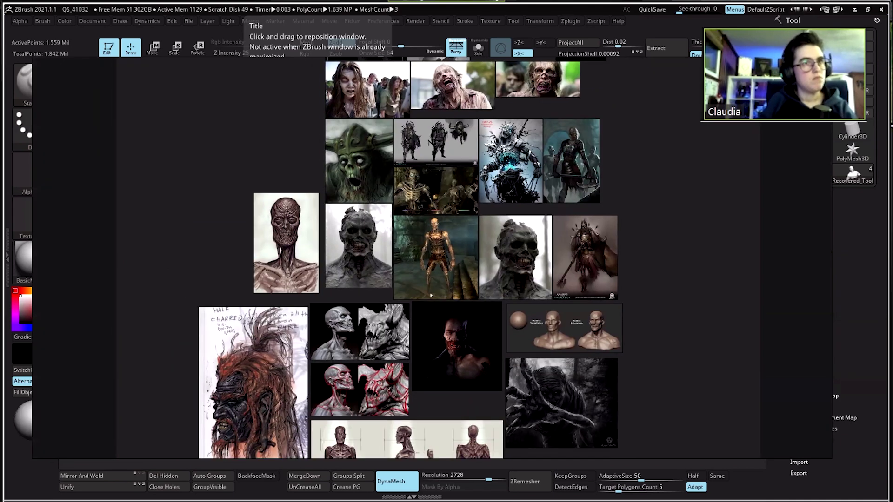
scroll(380, 341, "up", 4)
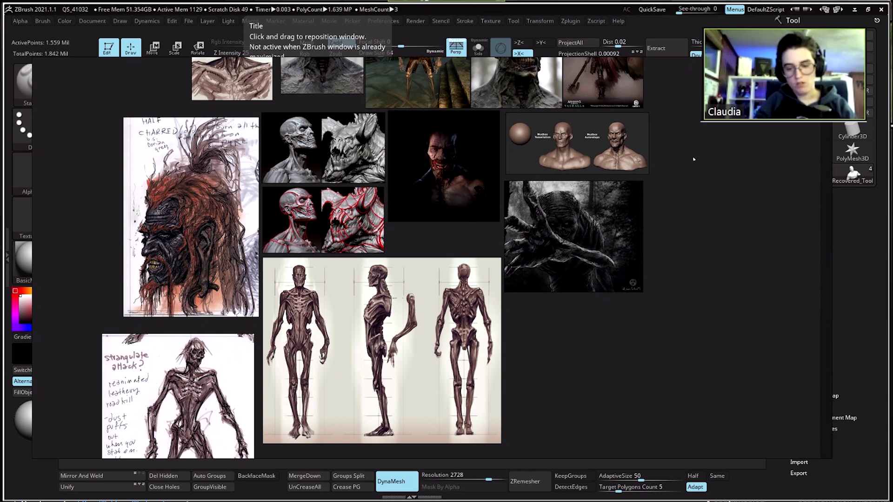
left_click_drag(497, 173, 496, 193)
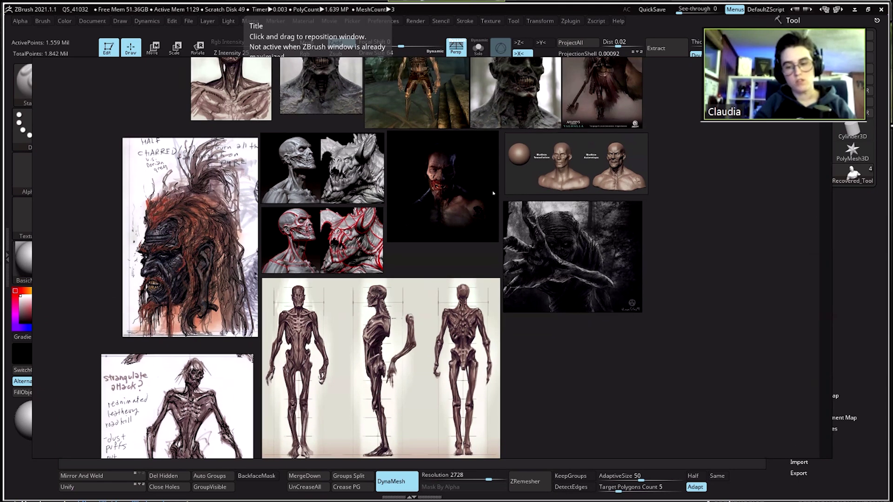
mouse_move(160, 337)
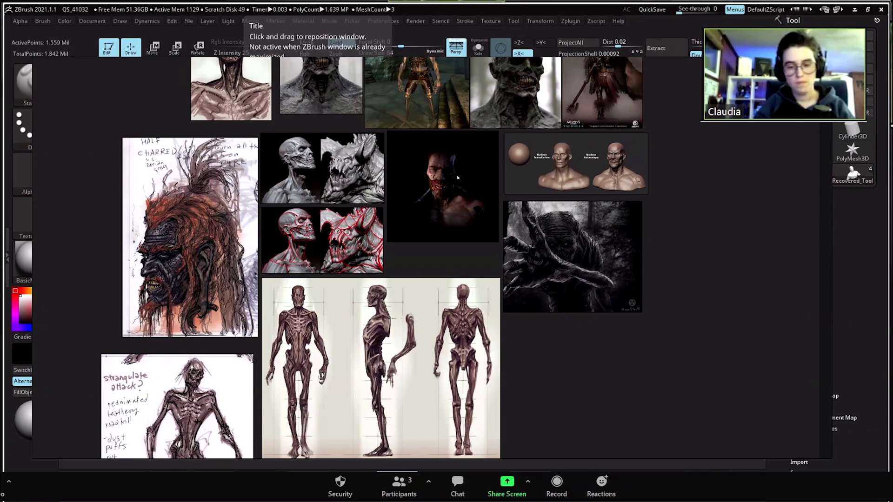
scroll(457, 177, "up", 2)
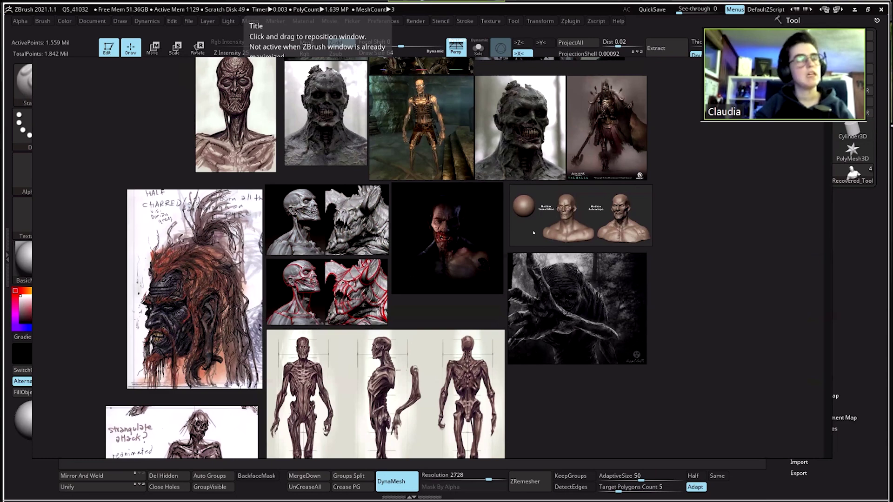
scroll(533, 232, "up", 5)
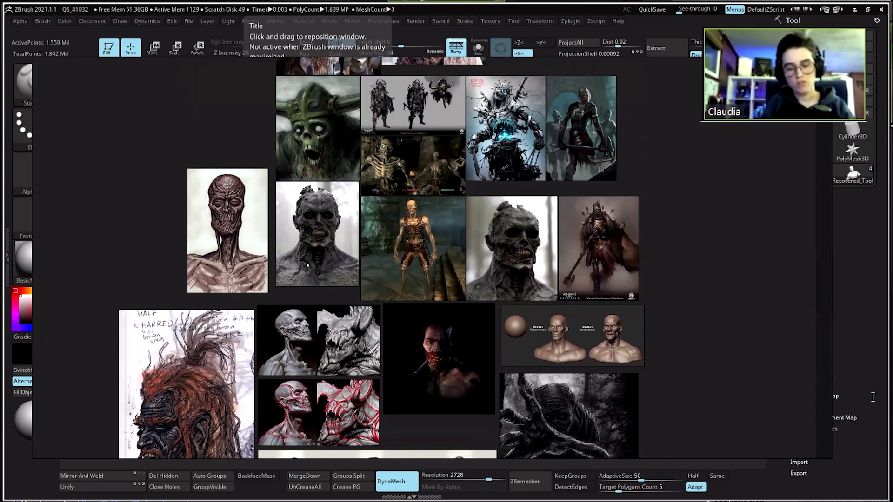
- Examine the zombie photos up close, focusing on the torn skin and exposed teeth of the open-mouthed man
scroll(308, 265, "up", 3)
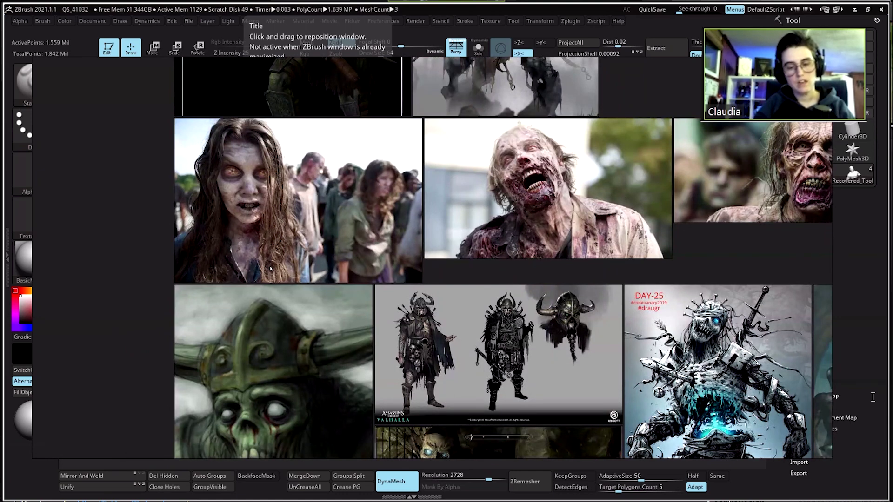
scroll(200, 287, "up", 2)
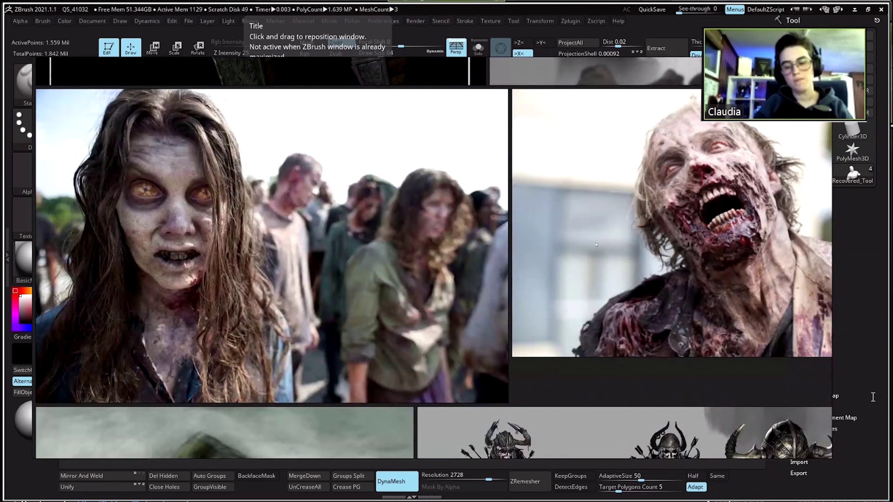
left_click_drag(771, 190, 273, 255)
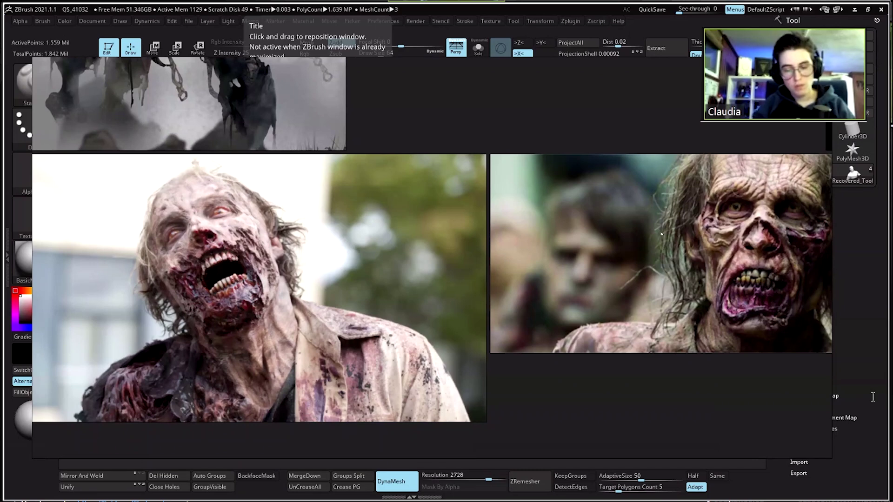
scroll(280, 197, "up", 2)
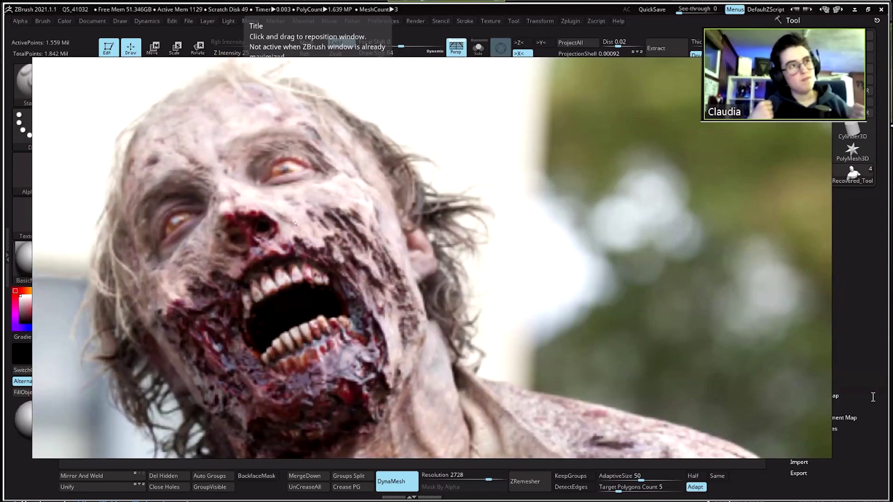
scroll(294, 222, "down", 1)
scroll(317, 224, "down", 1)
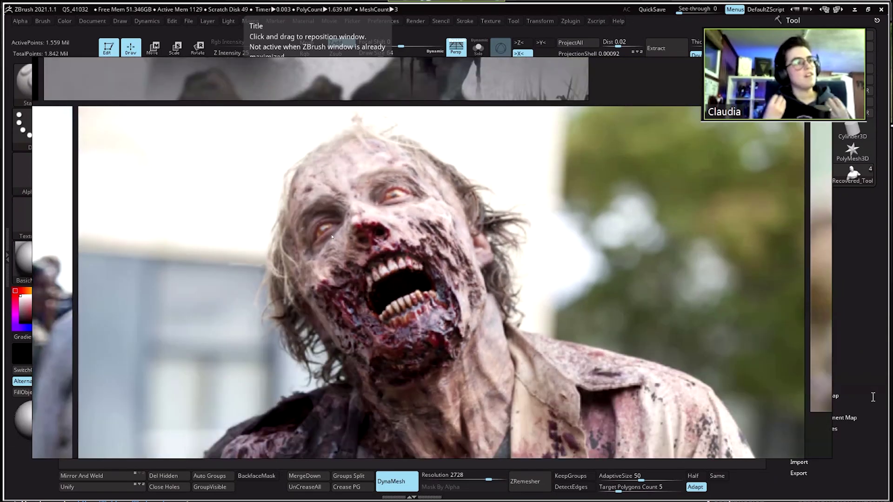
scroll(234, 188, "down", 1)
- Examine the eyes, skin and mouth of the long-haired zombie woman in the adjacent photo
left_click_drag(448, 375, 566, 316)
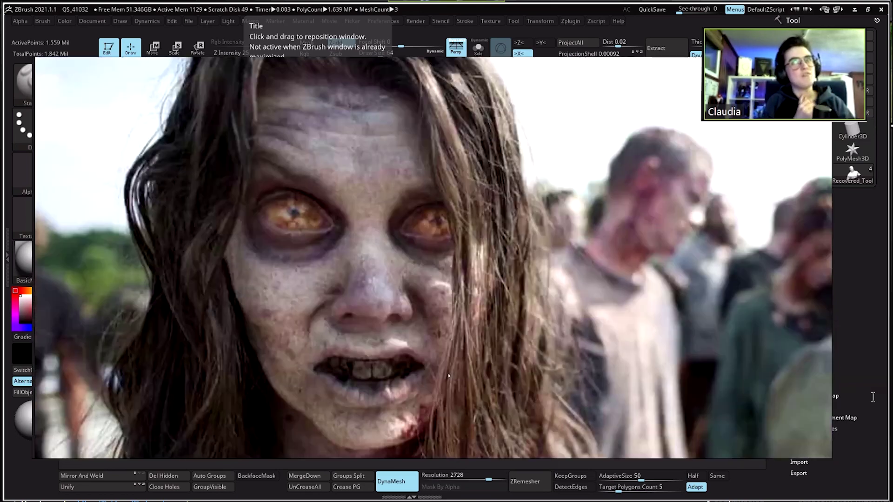
left_click_drag(397, 177, 382, 175)
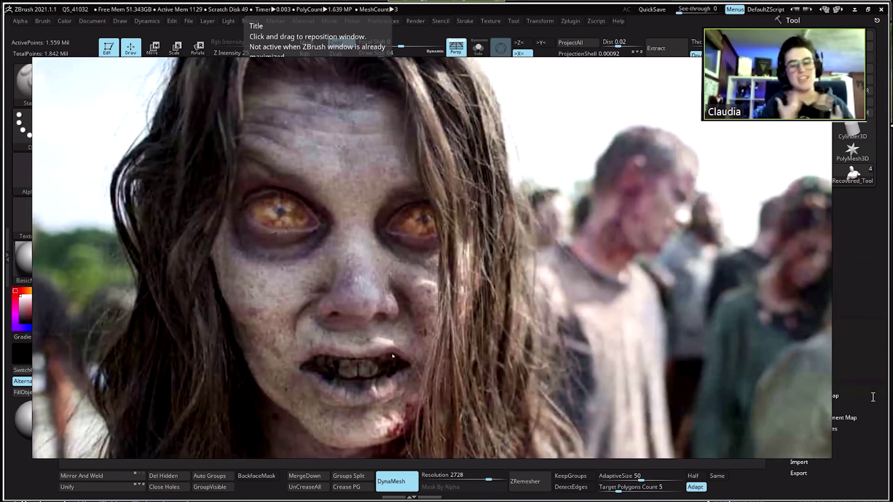
scroll(306, 212, "down", 1)
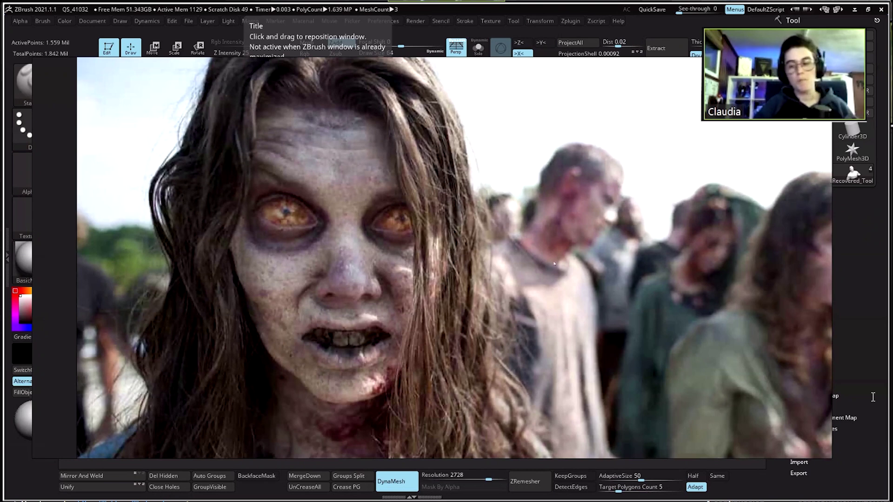
left_click_drag(444, 341, 412, 306)
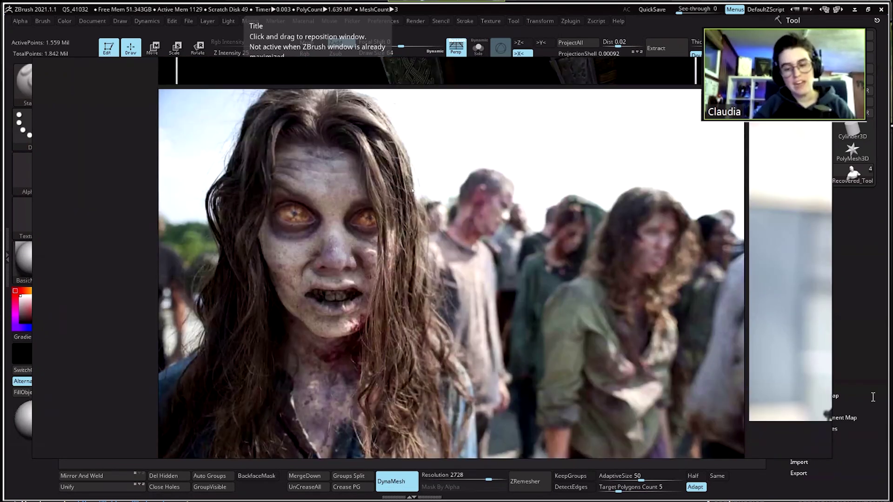
left_click_drag(416, 221, 443, 375)
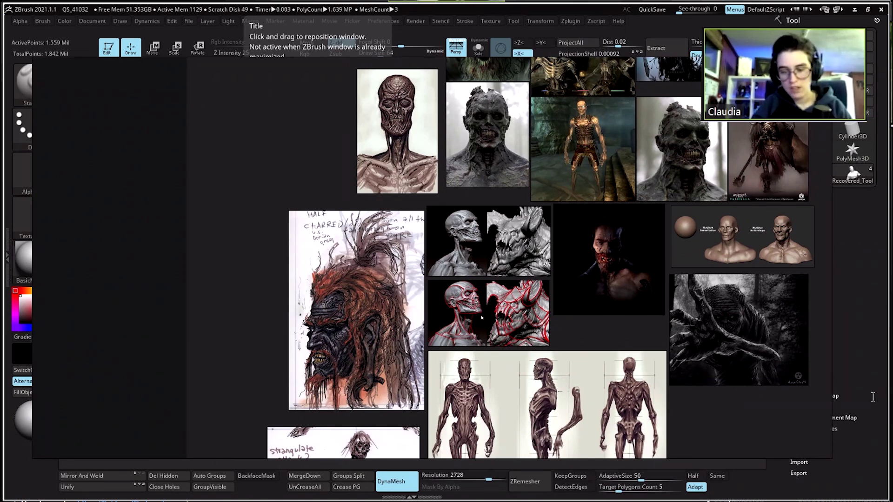
- Examine the charred head sketch, the red-lined head studies and the emaciated body turnaround, and return to the board's top row
scroll(482, 318, "up", 3)
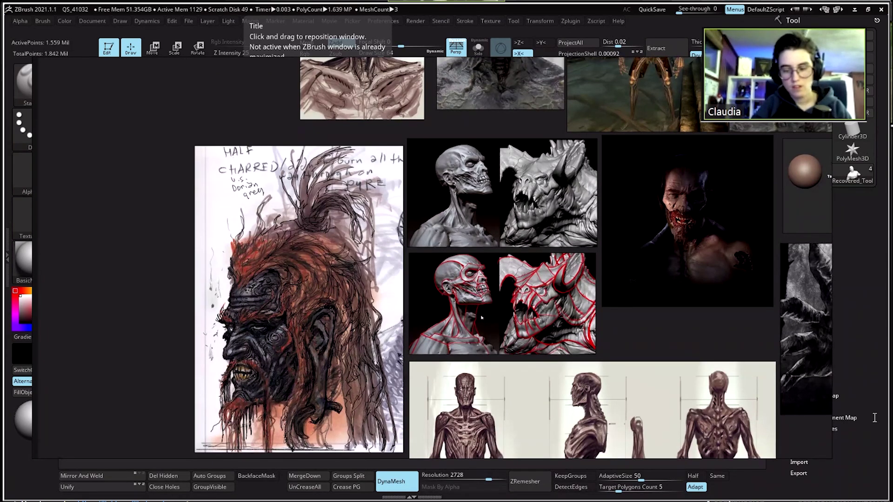
scroll(658, 387, "up", 2)
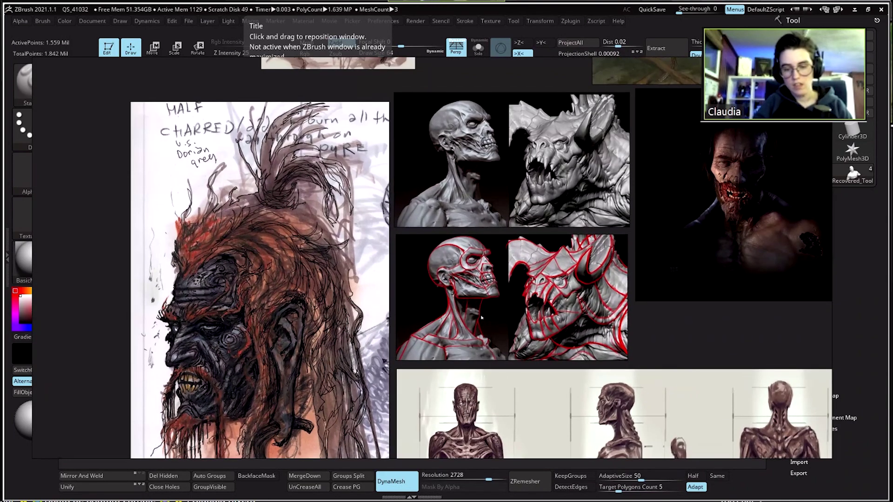
left_click_drag(488, 337, 481, 318)
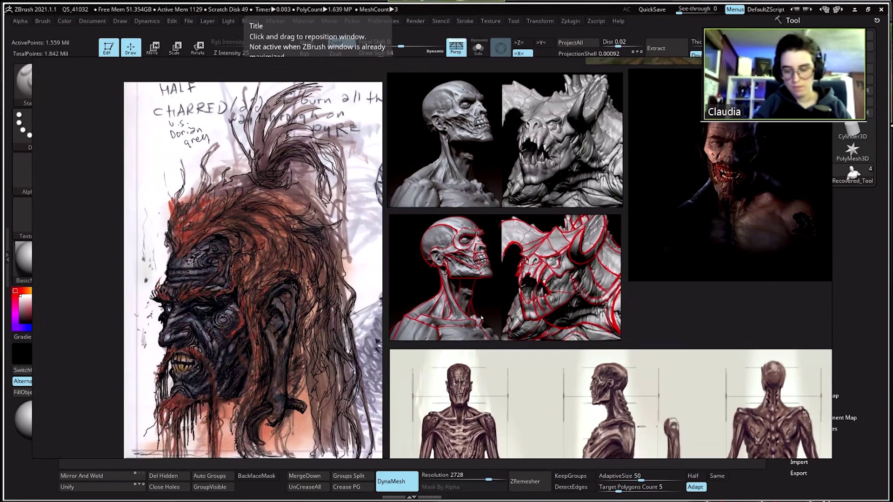
scroll(482, 318, "up", 3)
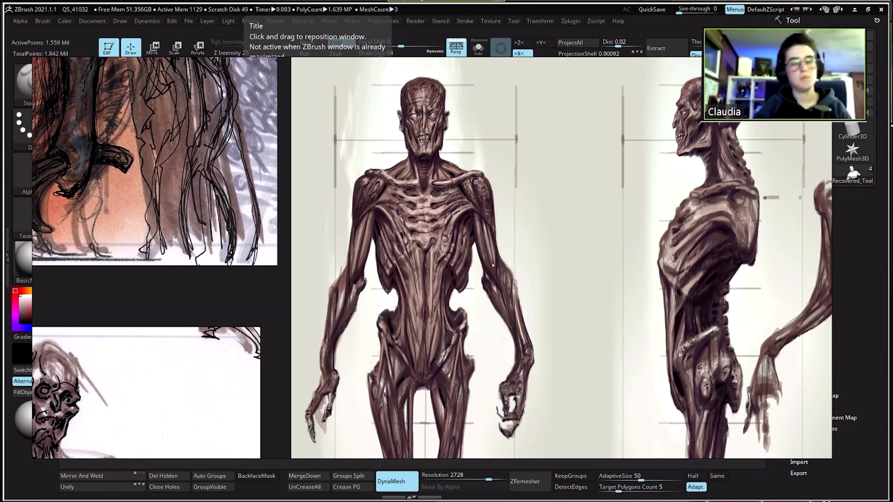
scroll(543, 307, "down", 3)
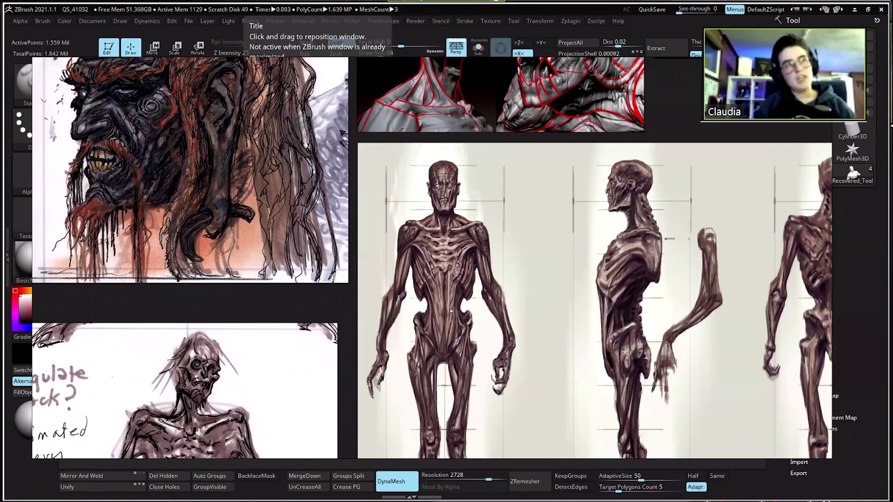
scroll(450, 311, "down", 3)
left_click_drag(400, 256, 384, 262)
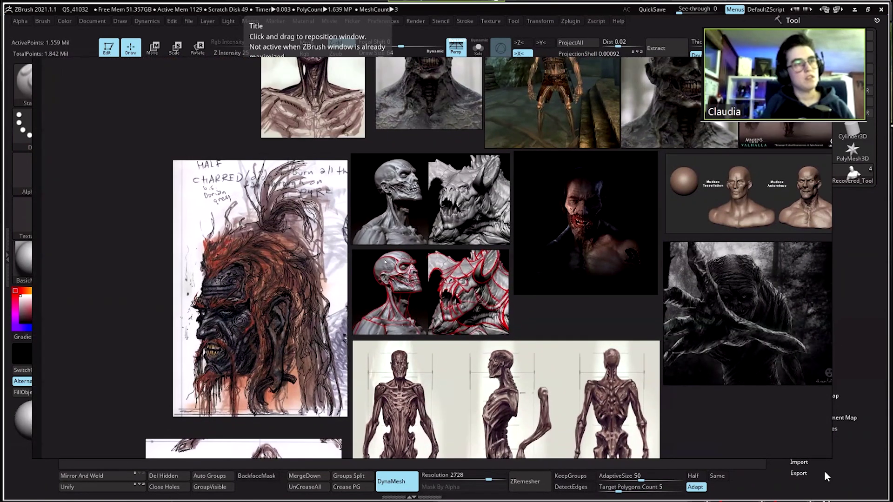
left_click_drag(470, 201, 414, 236)
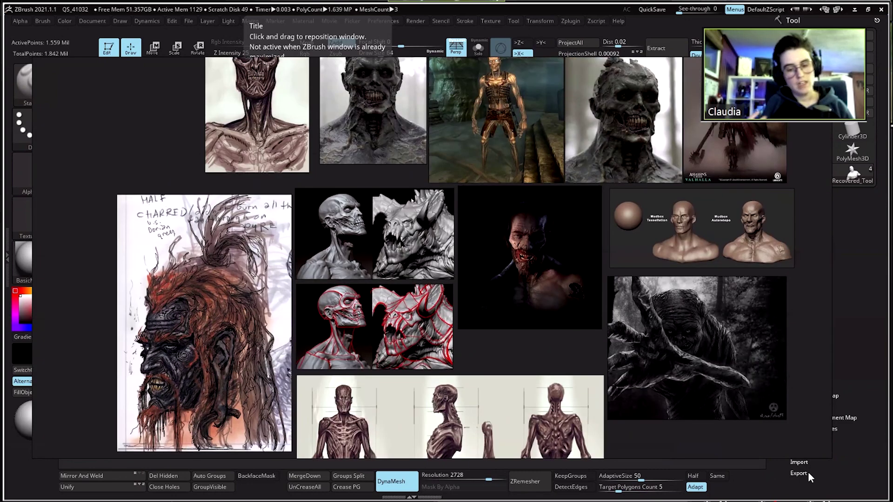
left_click_drag(434, 171, 375, 217)
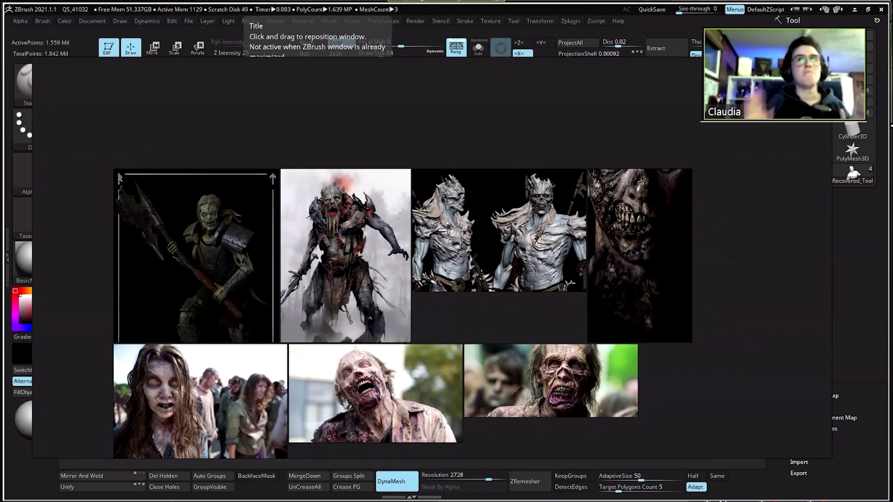
left_click_drag(516, 202, 446, 222)
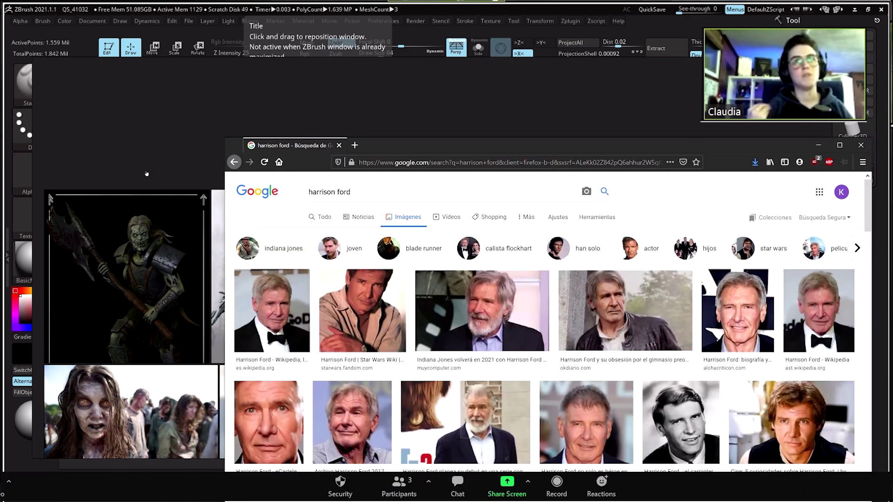
- Switch to the browser, view a short-haired Harrison Ford portrait from the image results, and return to the board's draugr art
left_click(146, 173)
key("alt+Tab")
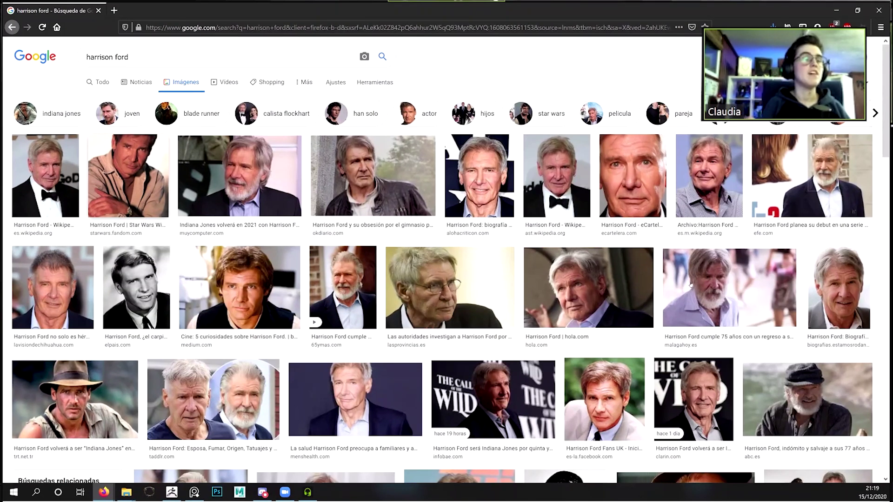
left_click(690, 285)
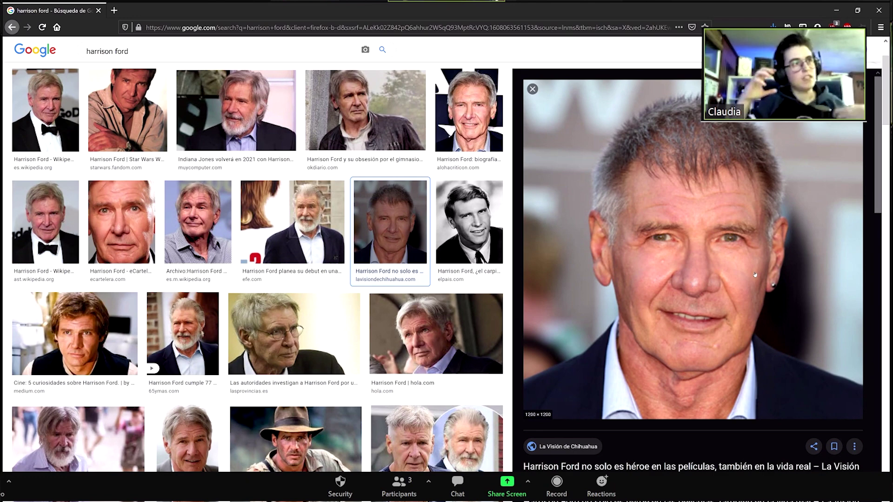
left_click(836, 10)
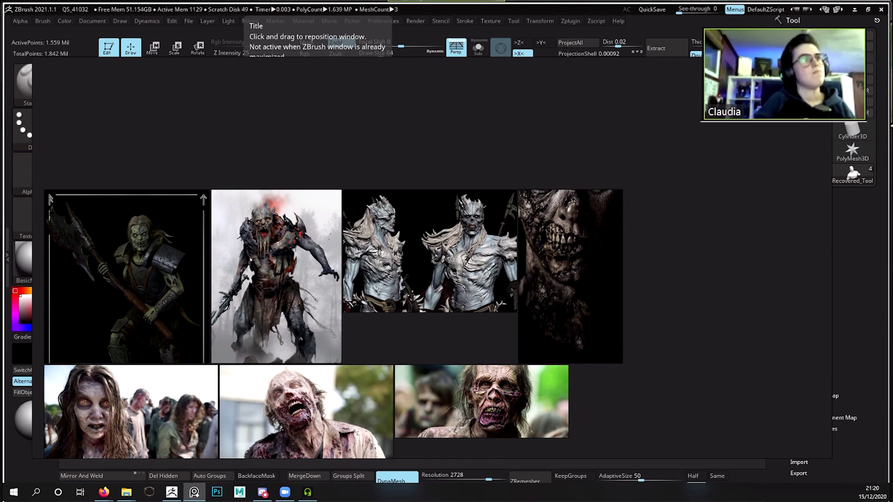
scroll(278, 188, "up", 3)
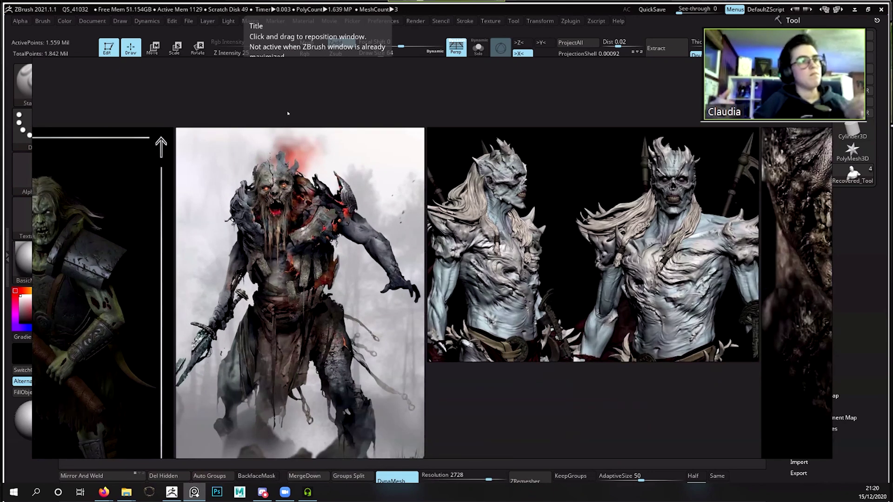
- Examine the board's burning draugr concept, anatomical head sculpts and bloodied portrait, and put the board away
scroll(287, 113, "up", 2)
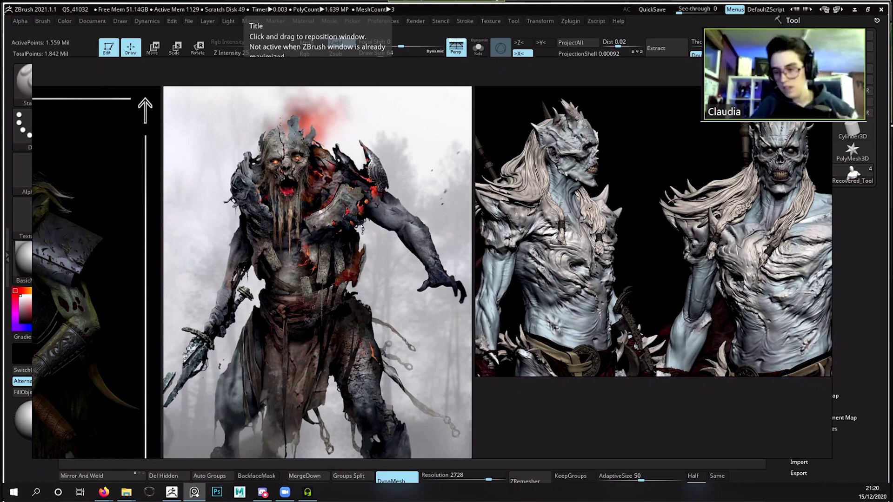
scroll(287, 114, "down", 2)
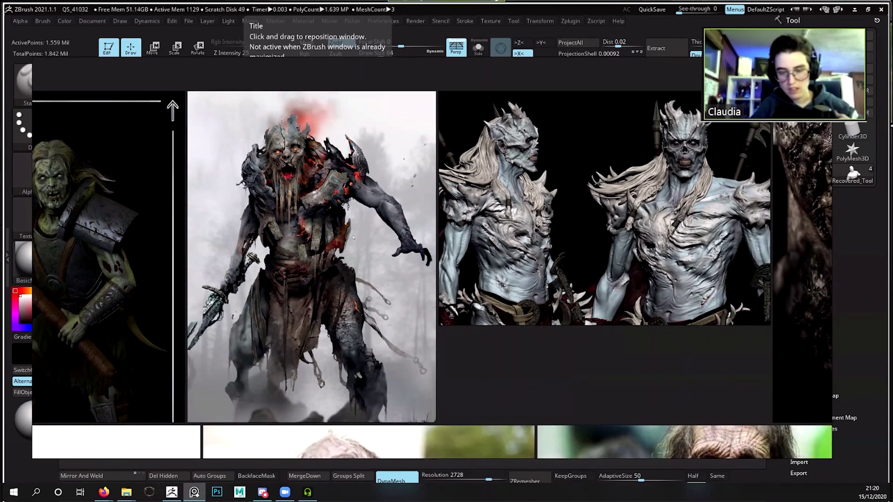
scroll(287, 112, "down", 3)
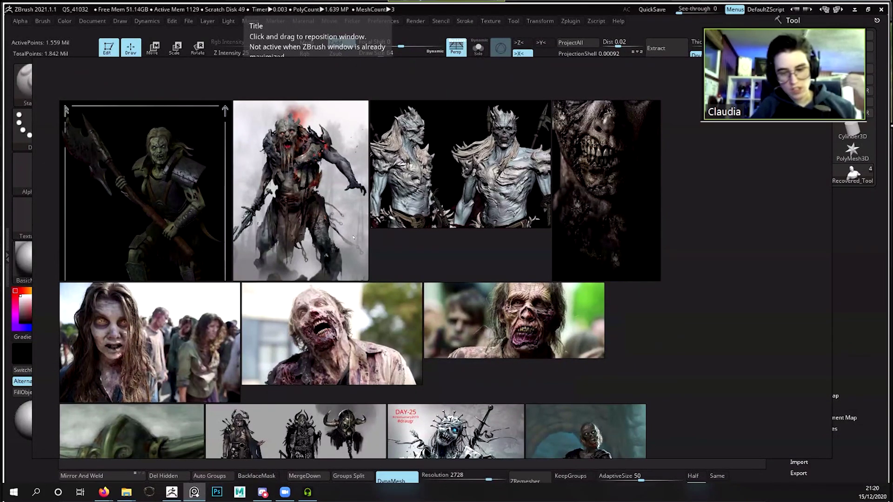
left_click_drag(354, 237, 697, 191)
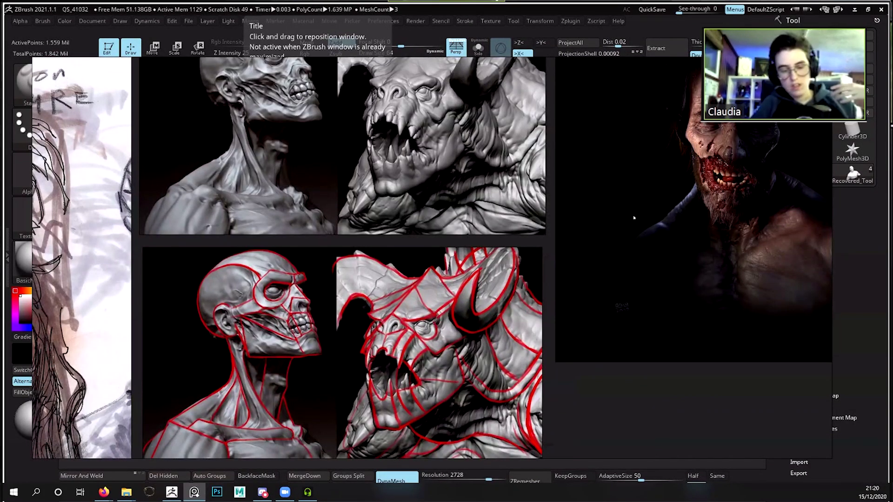
scroll(541, 353, "down", 1)
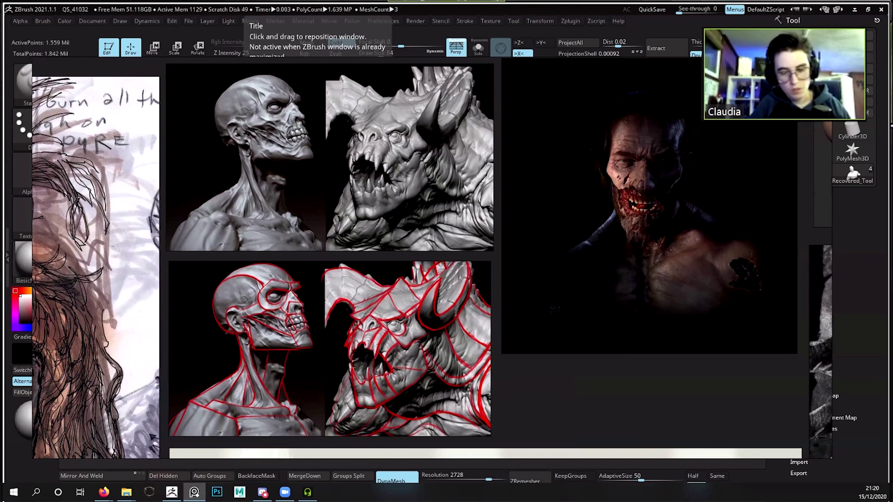
key("ctrl+m")
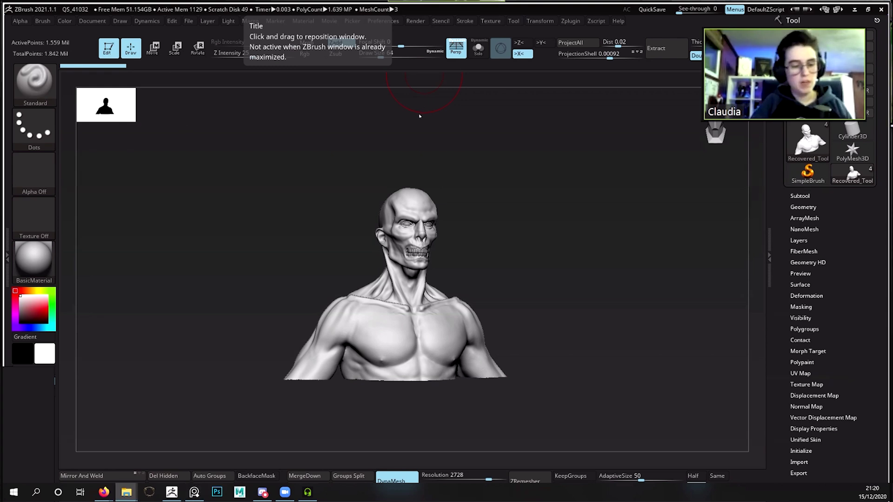
- Switch to File Explorer, browse the Inspiration folder's image library full-screen and open the blue tortank creature render
left_click_drag(418, 116, 410, 112)
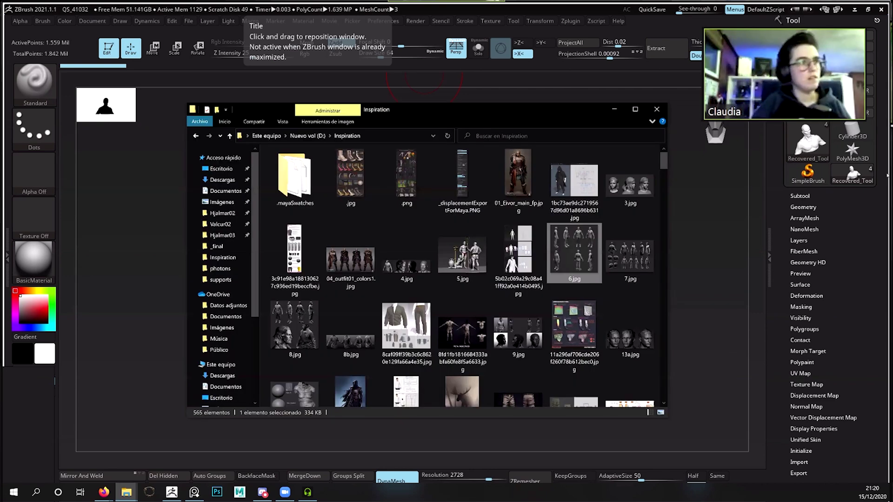
key("super+Up")
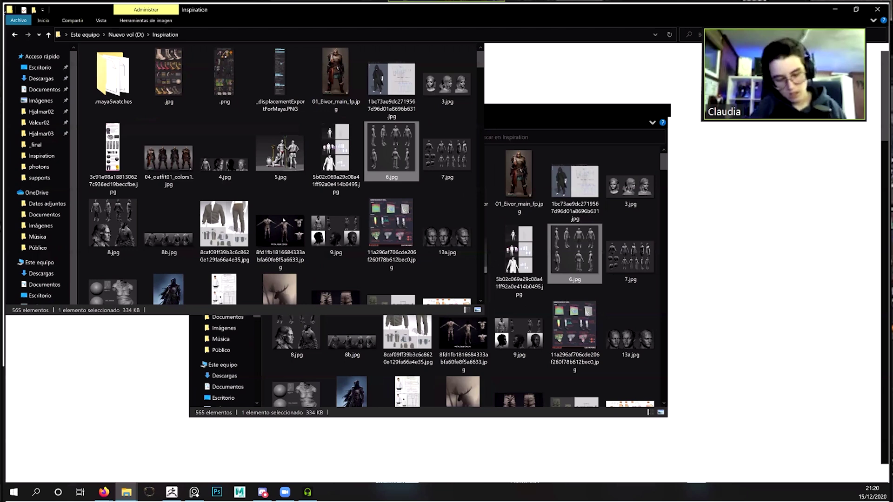
scroll(462, 143, "down", 5)
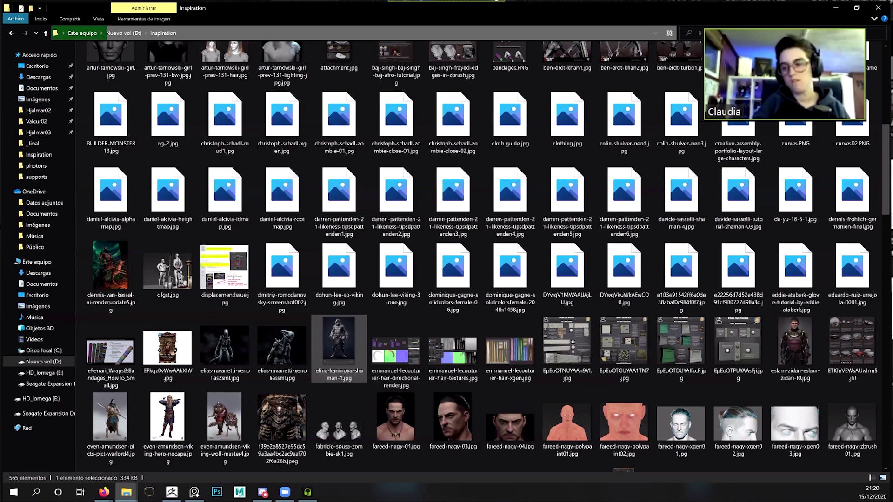
scroll(393, 96, "down", 10)
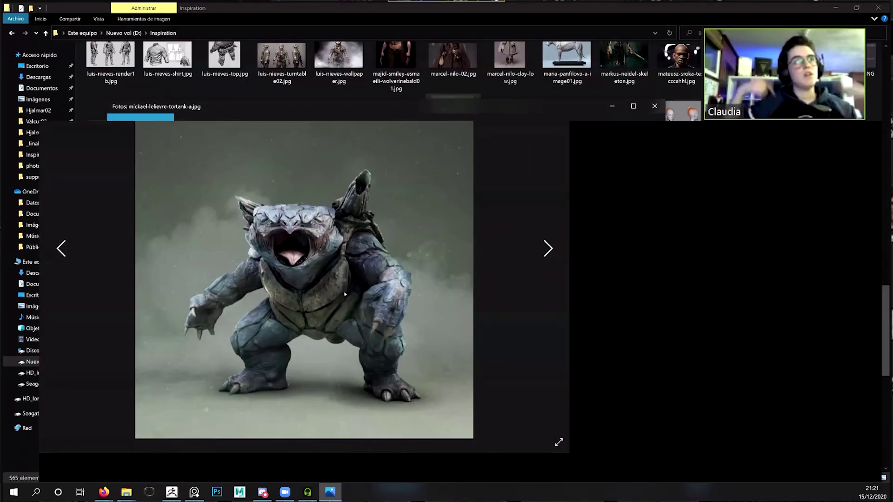
- Move on to the grey render of three turtle creatures, examine its sculpted detail up close and close it
key("Right")
key("Right")
key("Left")
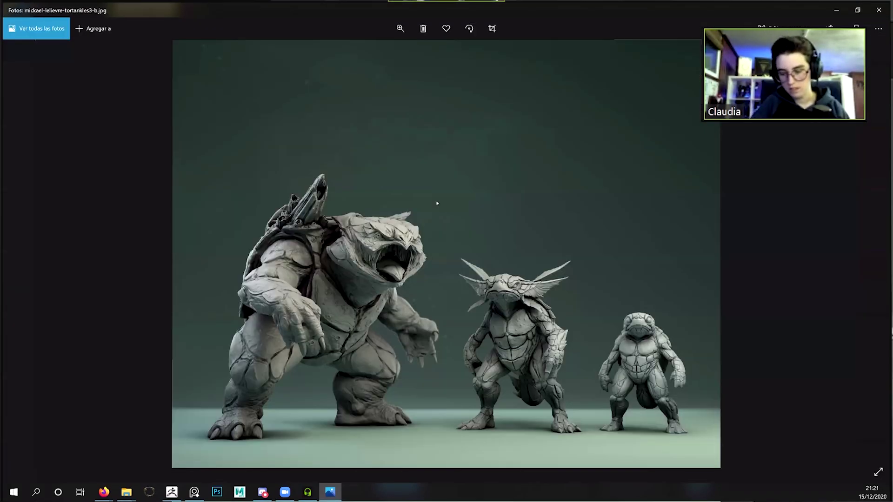
scroll(405, 291, "up", 1)
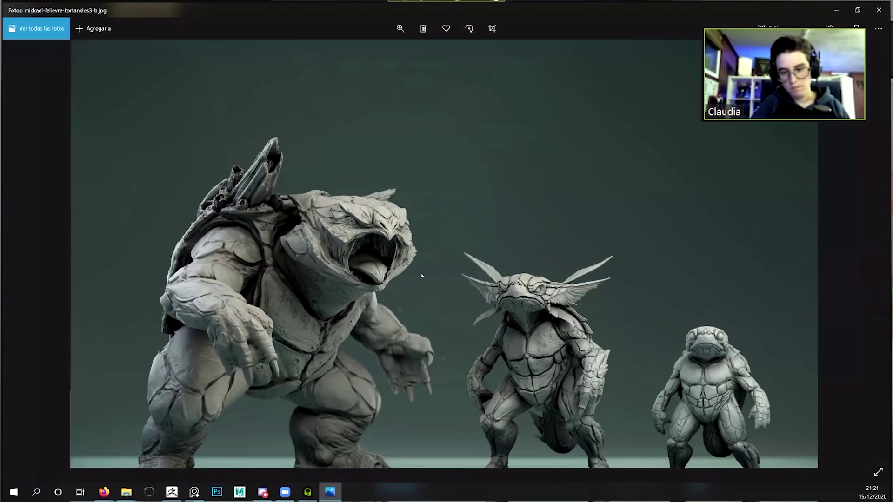
scroll(329, 356, "up", 1)
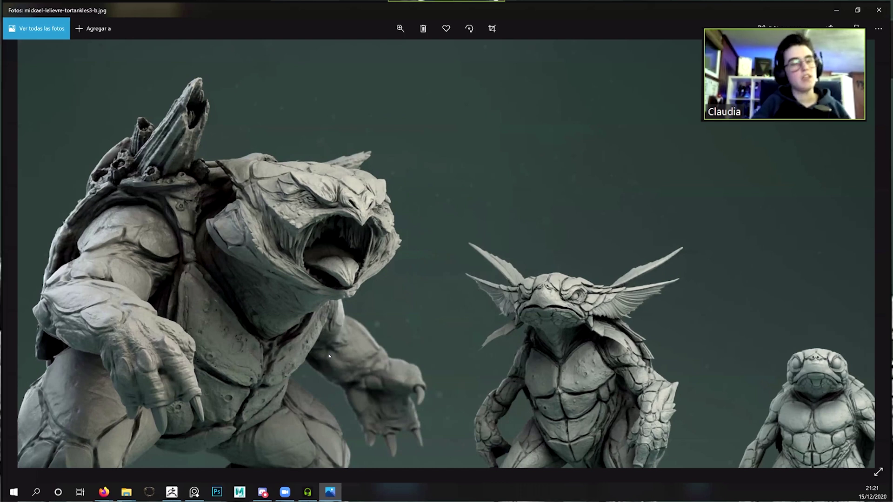
key("alt+F4")
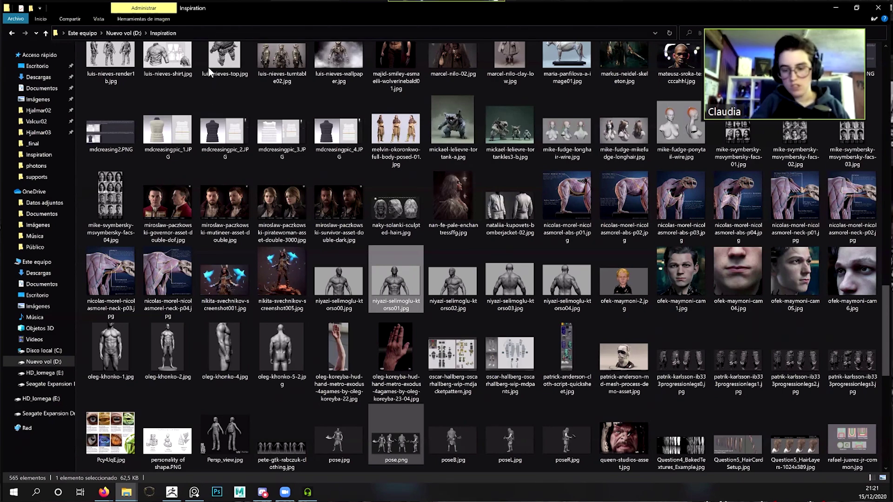
- Find the two-view ZBrush document image of the bald, bearded Viking sculpt, view it and close it
scroll(208, 68, "down", 3)
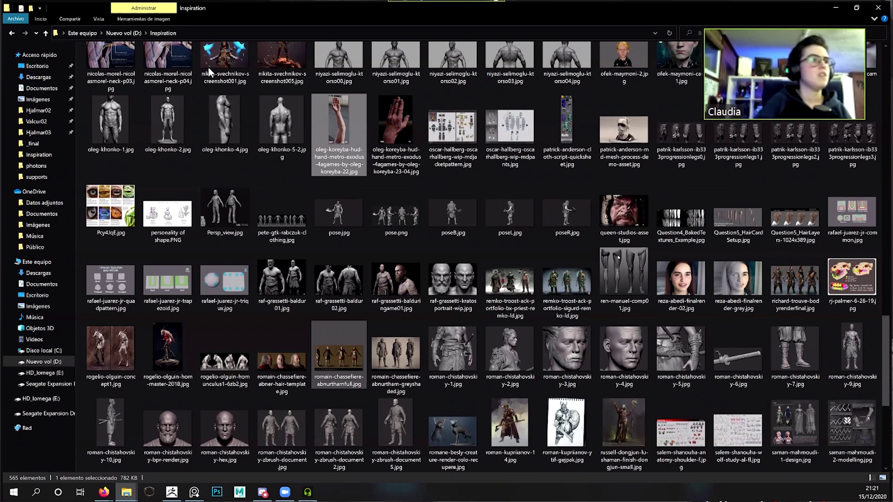
double_click(282, 428)
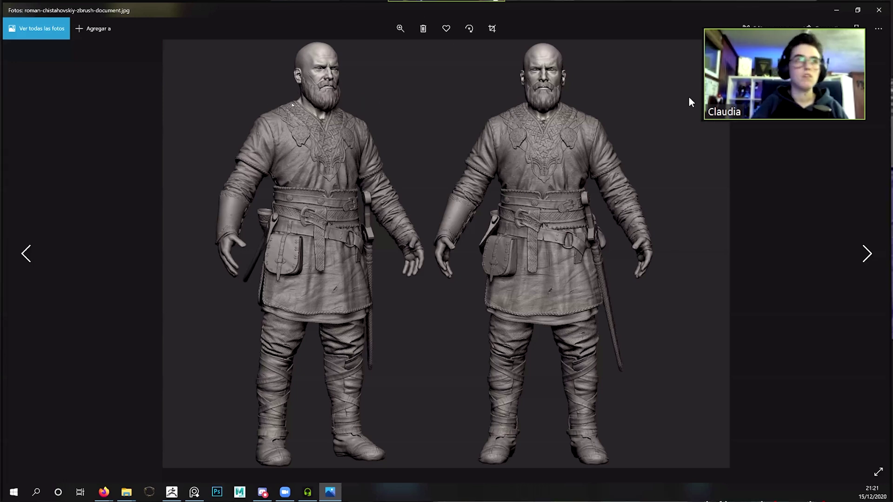
key("alt+F4")
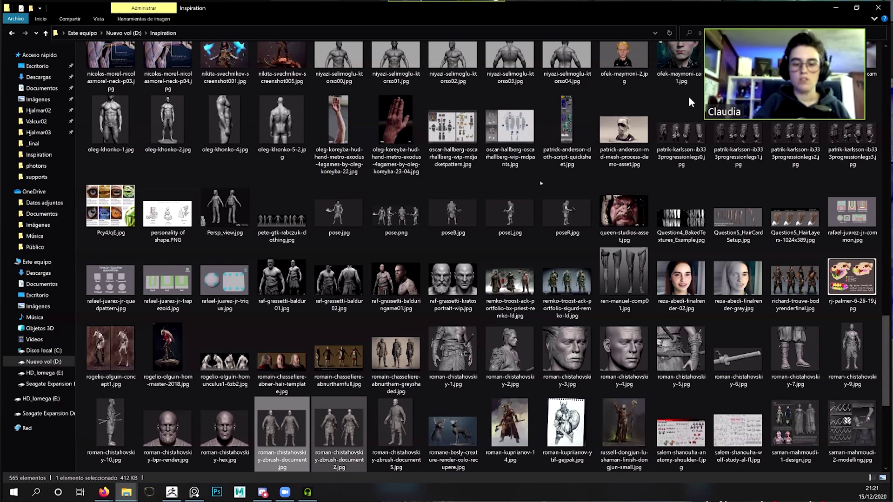
- Open the cloth script quicksheet, read from the Marvelous export section to the polygroups and UV sections, and close it
double_click(567, 120)
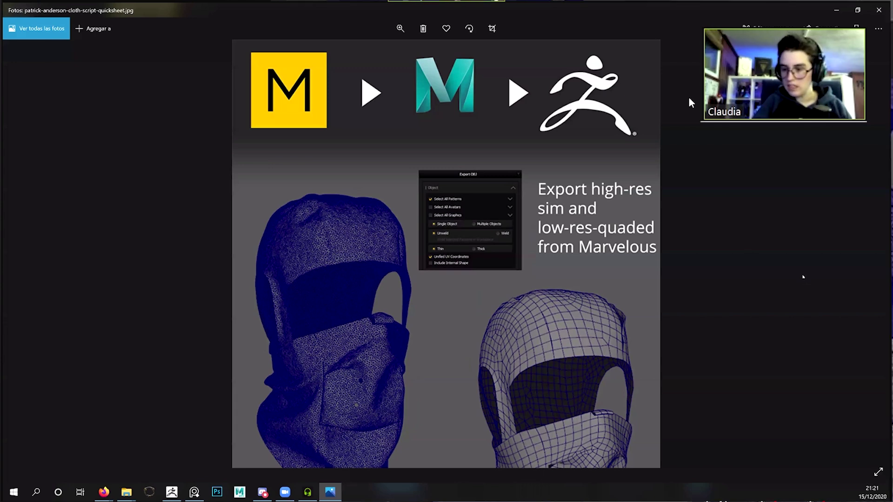
scroll(689, 98, "down", 10)
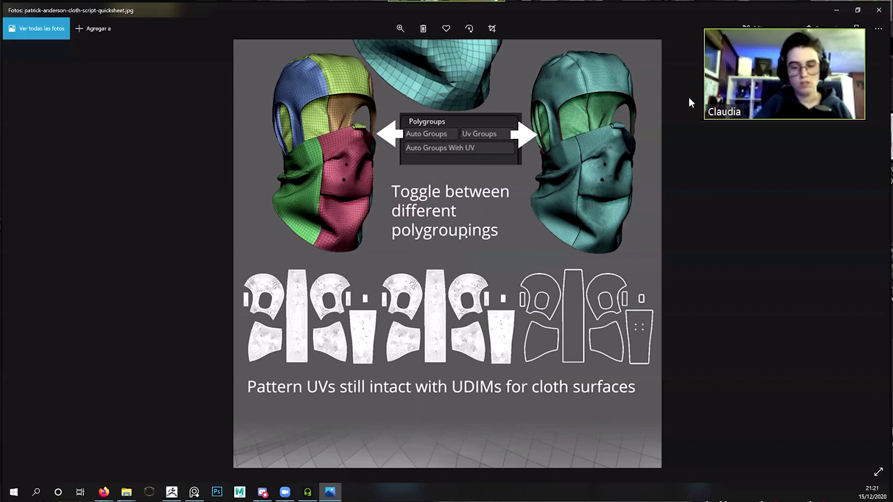
key("alt+F4")
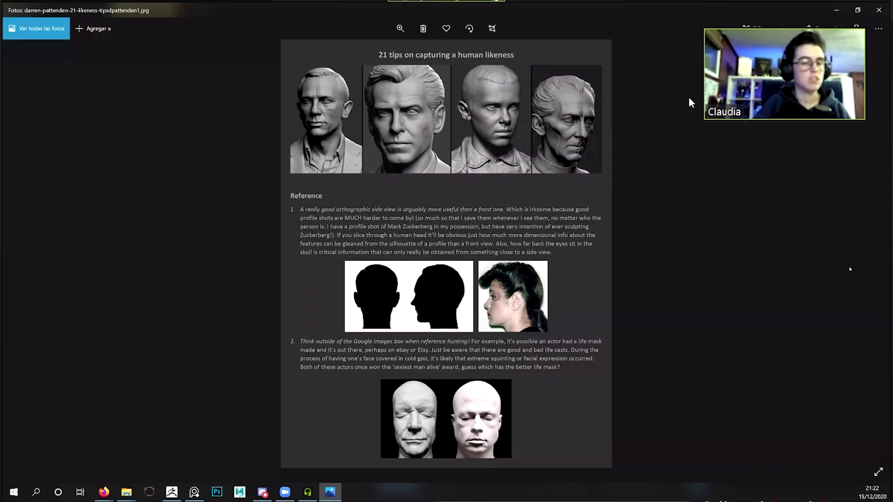
- Read through the pages of "21 tips on capturing a human likeness" up to tip 11 and close the image viewer
key("Right")
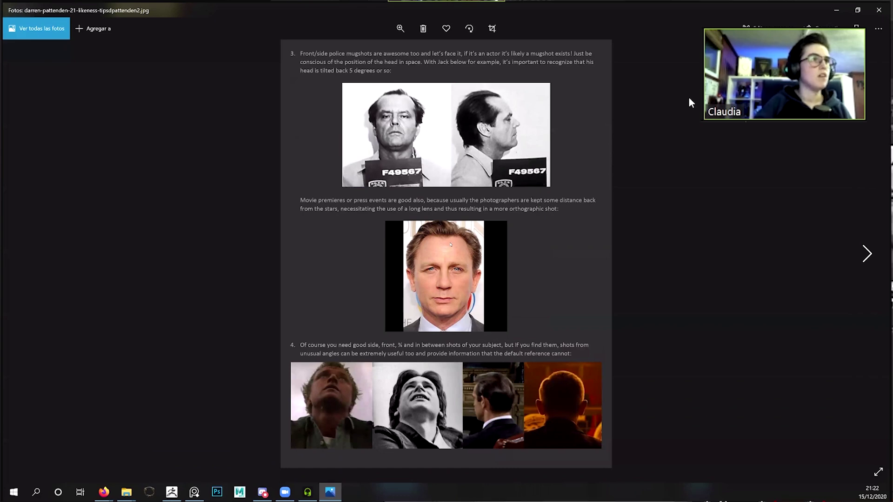
scroll(690, 103, "down", 1)
scroll(690, 101, "down", 1)
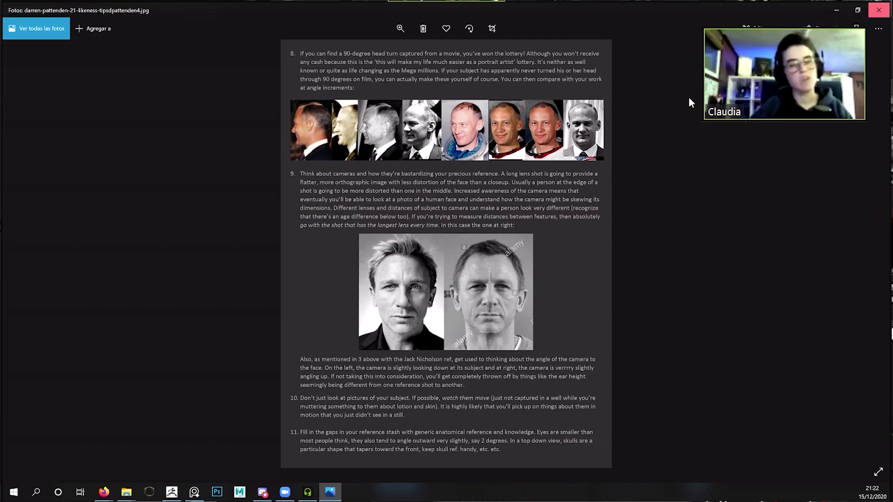
left_click(878, 10)
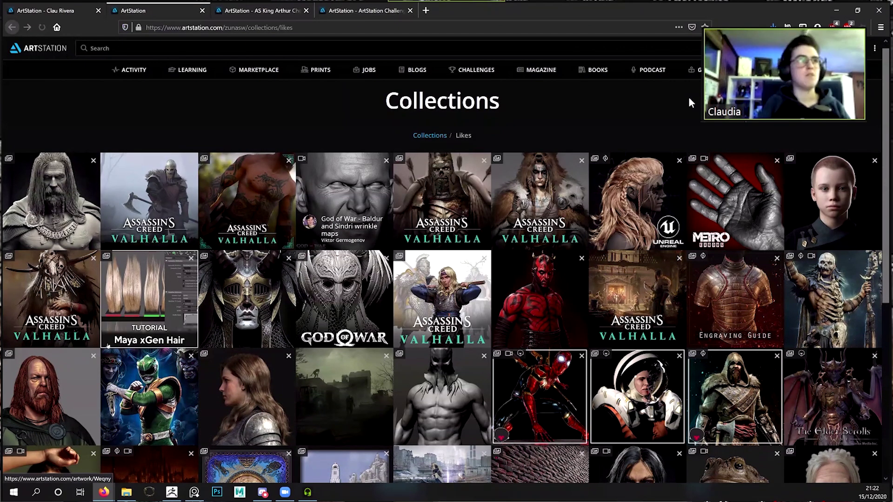
- Look through the ArtStation Likes collection in the browser for character and creature references, and return to its first rows
scroll(688, 97, "down", 1)
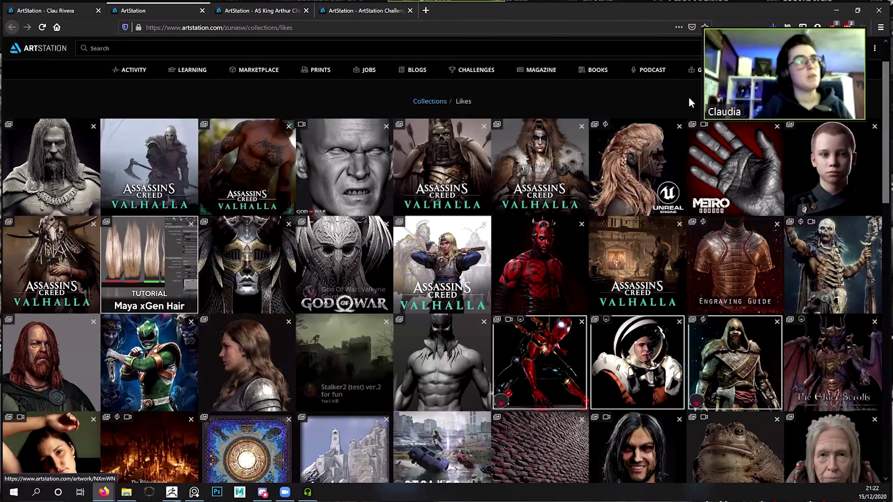
scroll(688, 96, "down", 3)
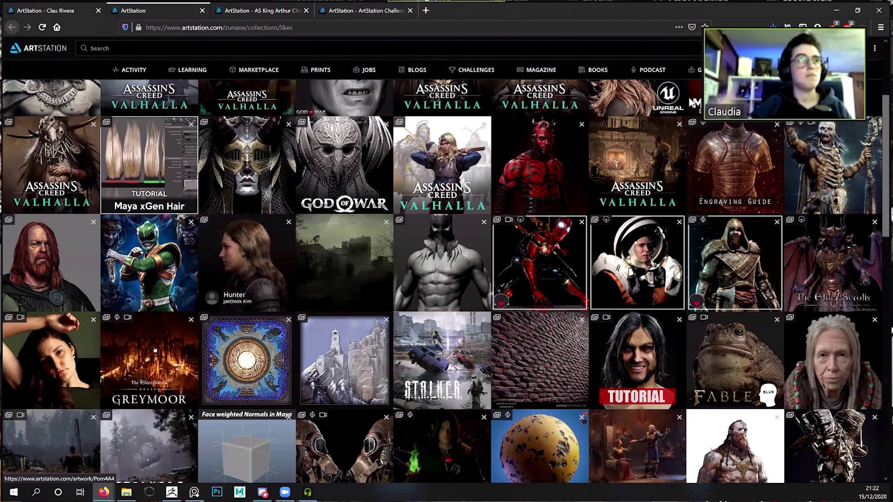
scroll(688, 98, "down", 7)
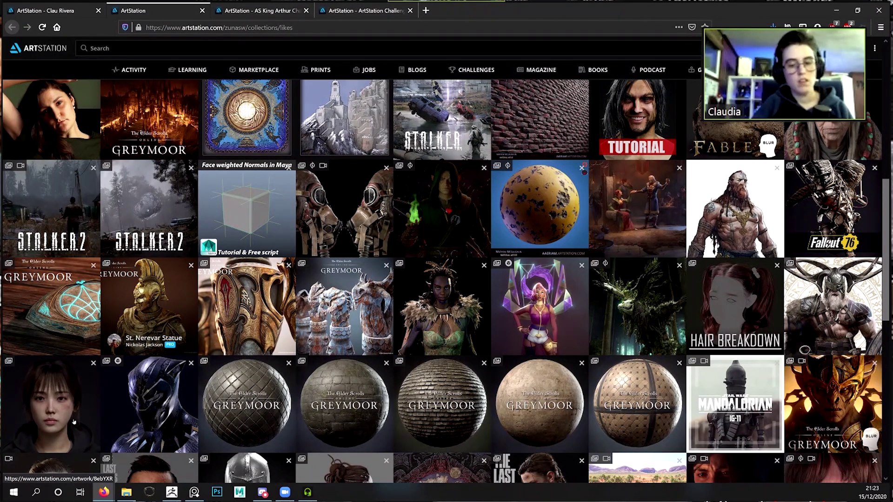
scroll(872, 307, "up", 1)
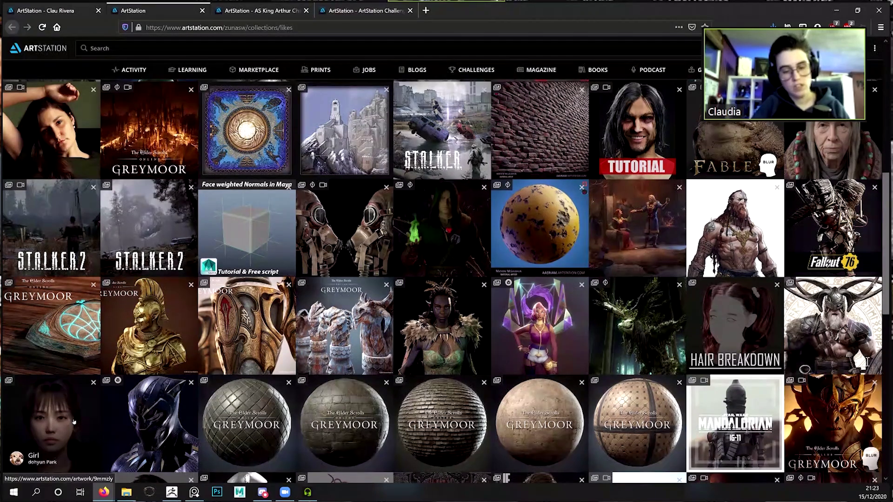
scroll(835, 365, "up", 1)
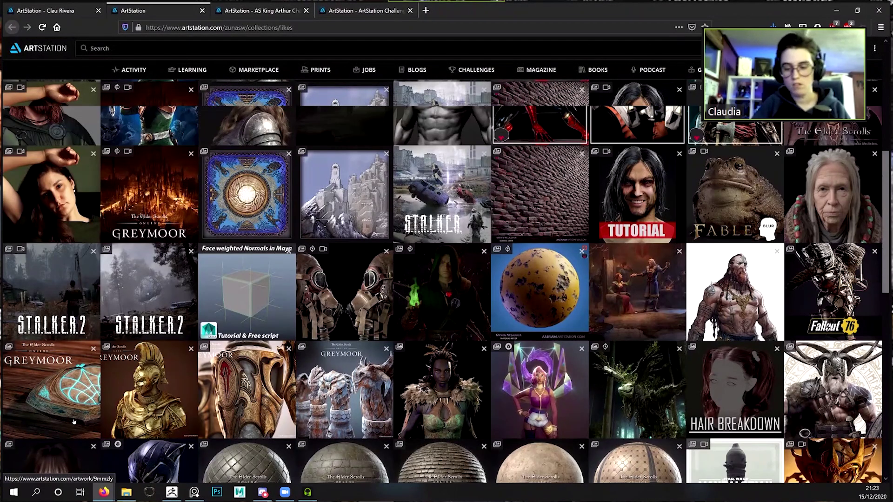
scroll(832, 410, "up", 1)
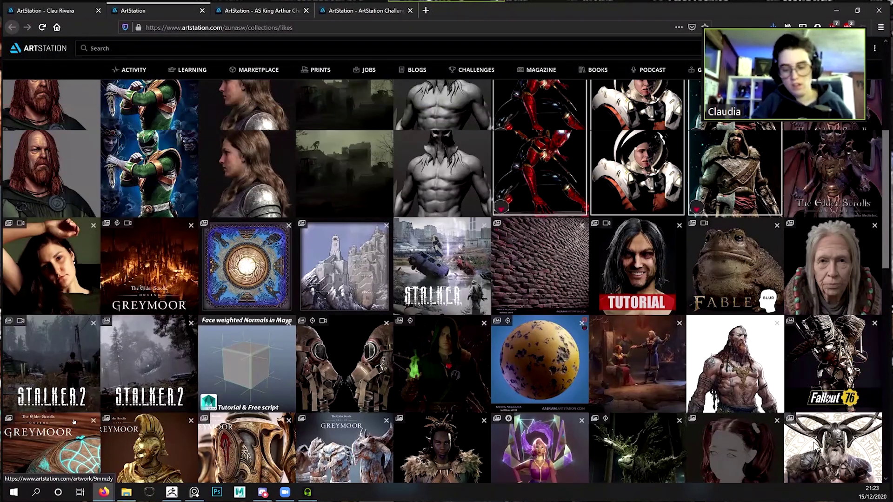
scroll(816, 447, "up", 1)
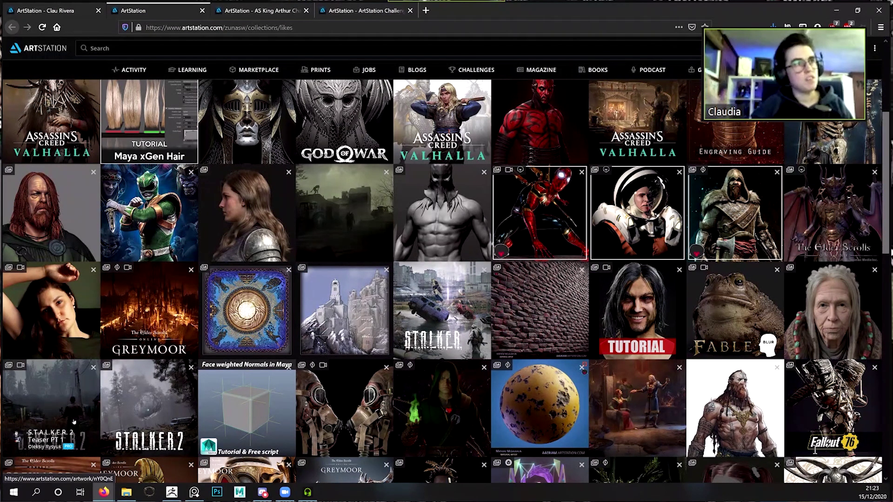
scroll(75, 395, "up", 1)
scroll(543, 265, "up", 1)
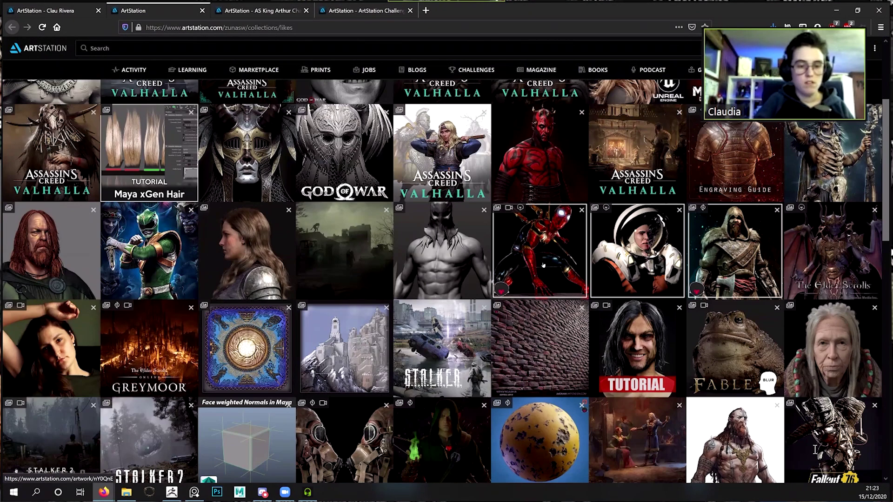
scroll(814, 450, "up", 2)
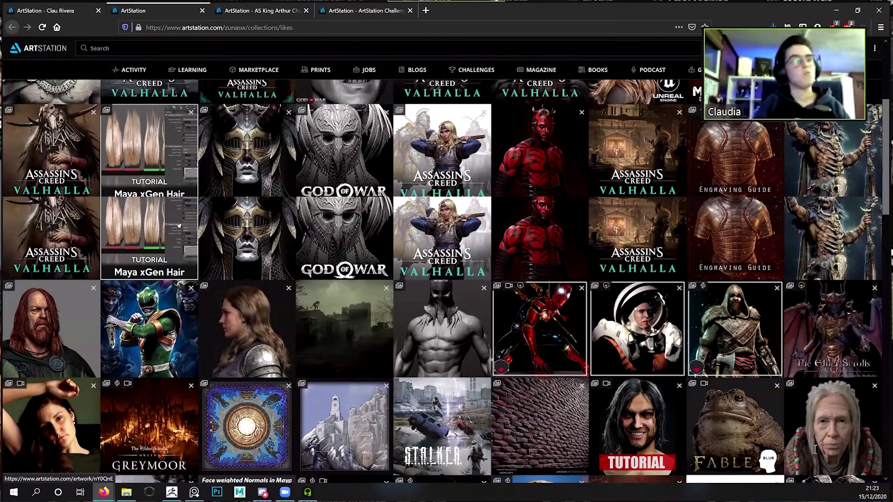
scroll(815, 449, "up", 3)
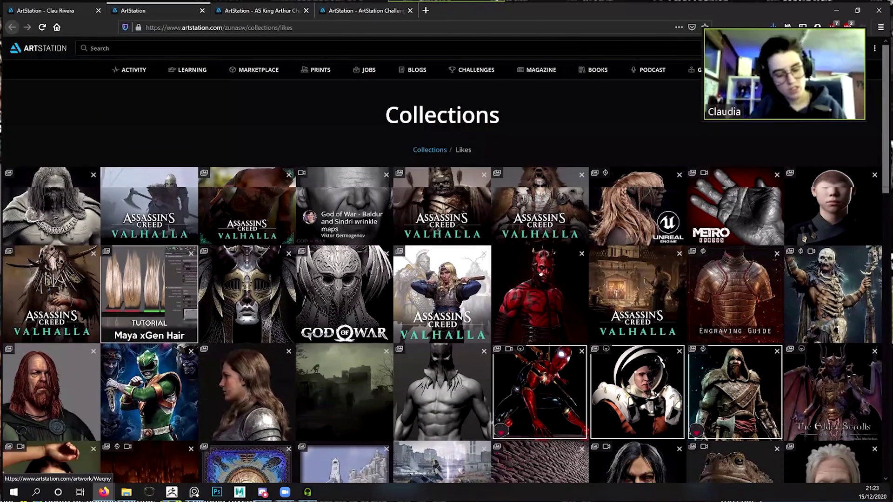
scroll(337, 44, "down", 2)
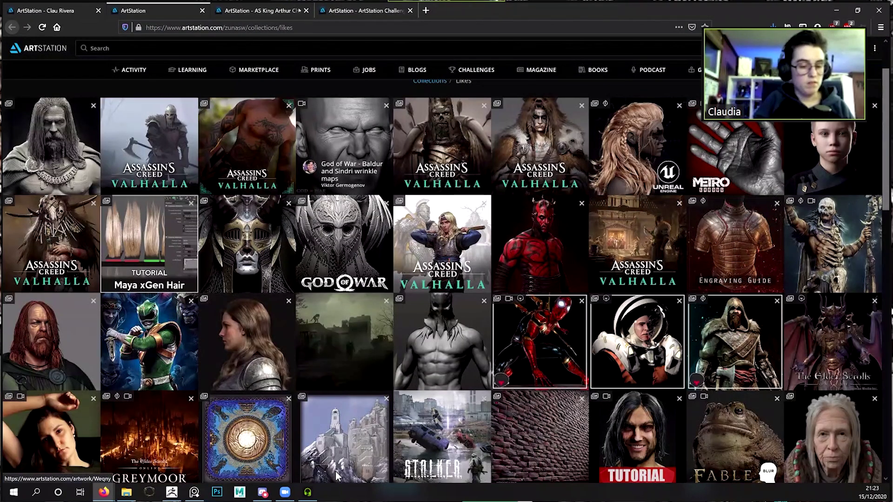
scroll(350, 472, "up", 2)
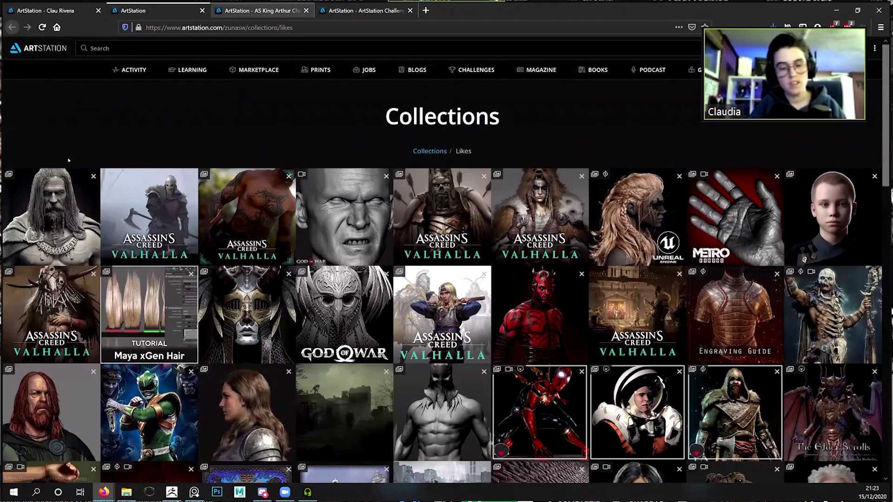
- Close the two ArtStation challenge pages and return to the collections overview
left_click(260, 10)
left_click(306, 10)
key("ctrl+w")
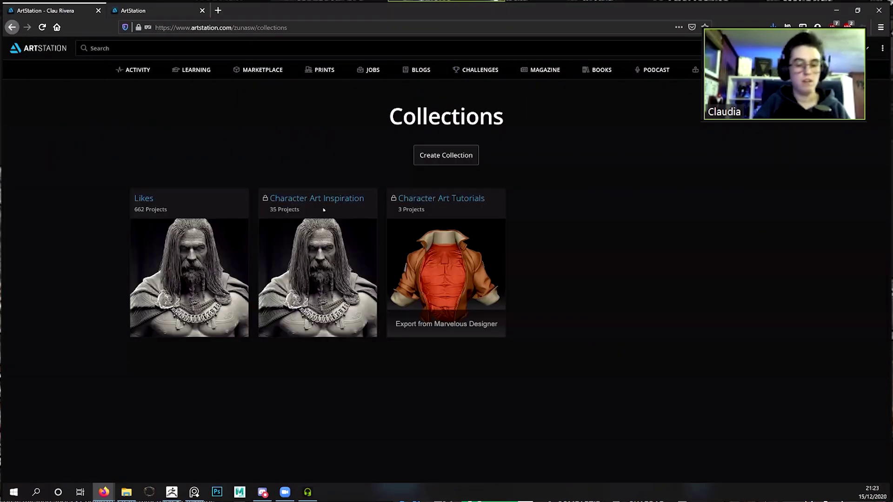
- Open the Character Art Inspiration collection alongside the overview and look through its artworks to the last row
middle_click(327, 199)
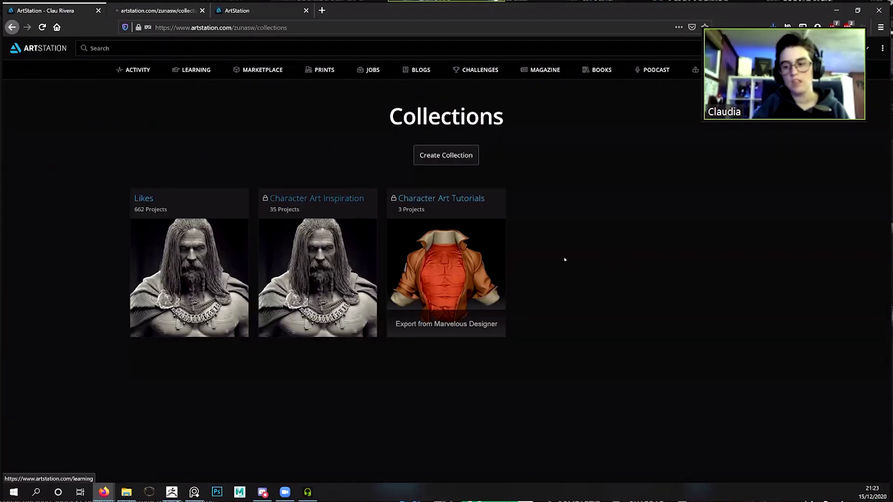
key("ctrl+Tab")
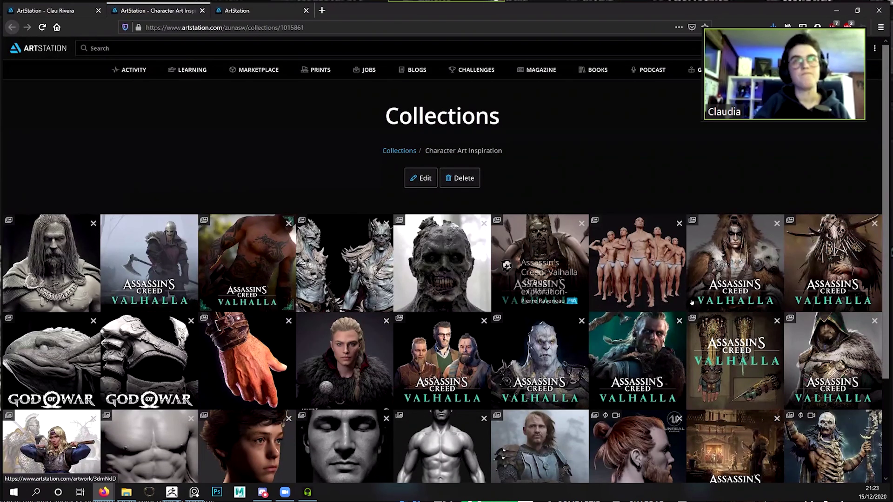
scroll(446, 320, "down", 2)
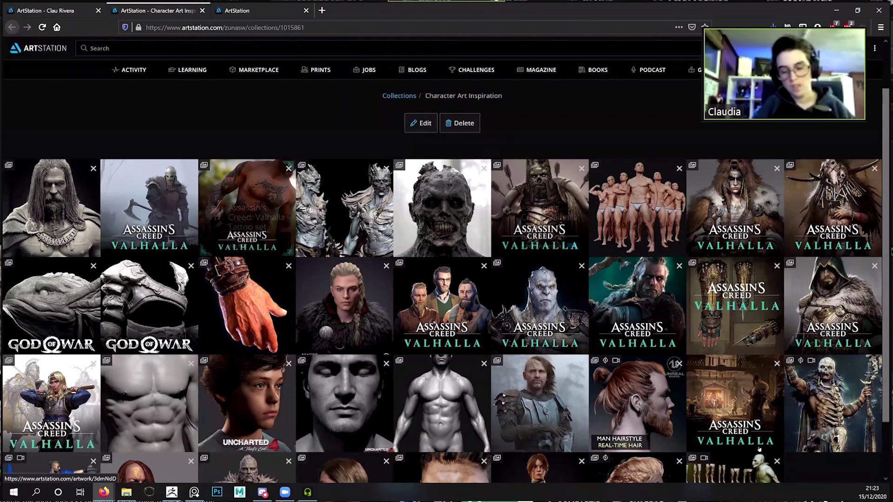
scroll(759, 449, "down", 2)
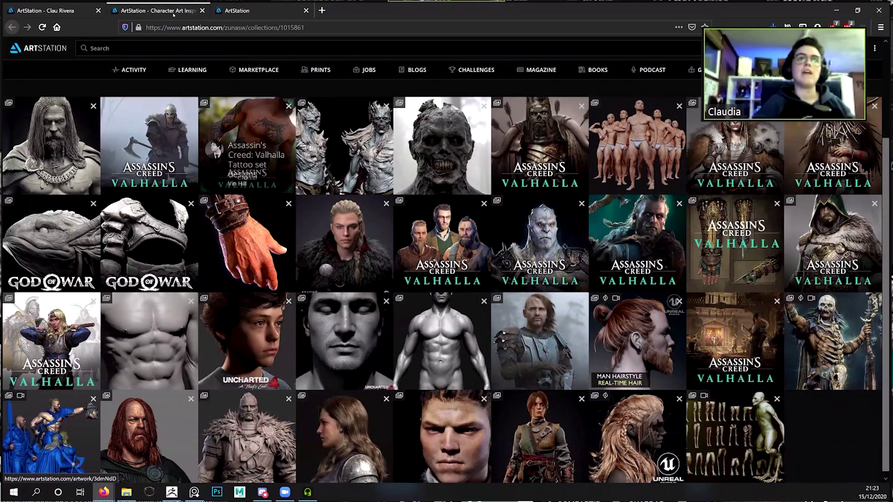
scroll(454, 202, "down", 1)
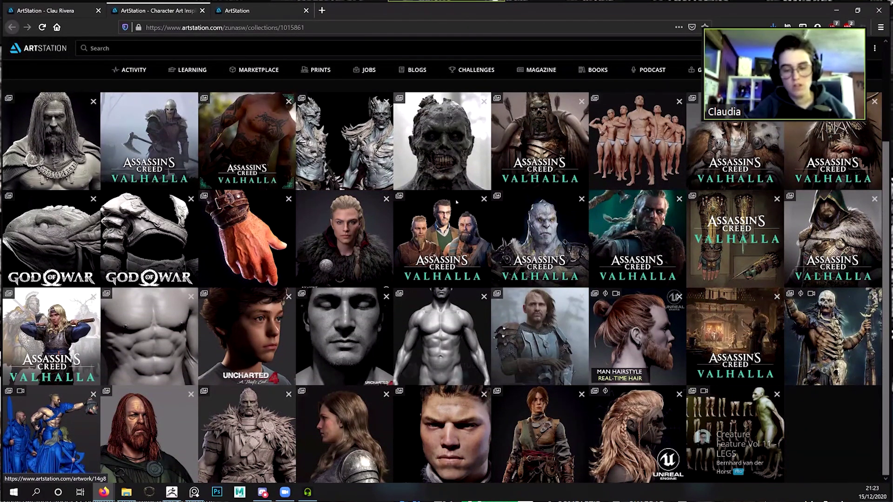
- View the Maya xGen Hair tutorial from the Character Art Tutorials collection and close the Character Art Inspiration page
left_click(11, 27)
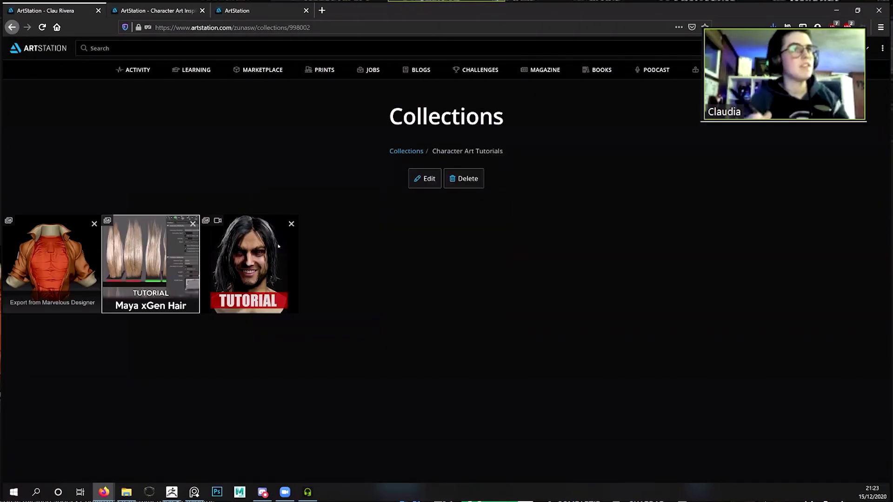
key("super+e")
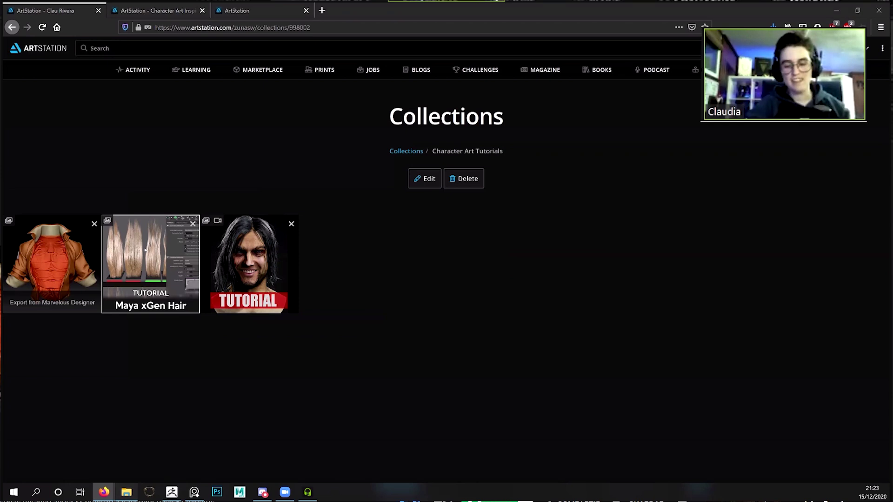
left_click(145, 250)
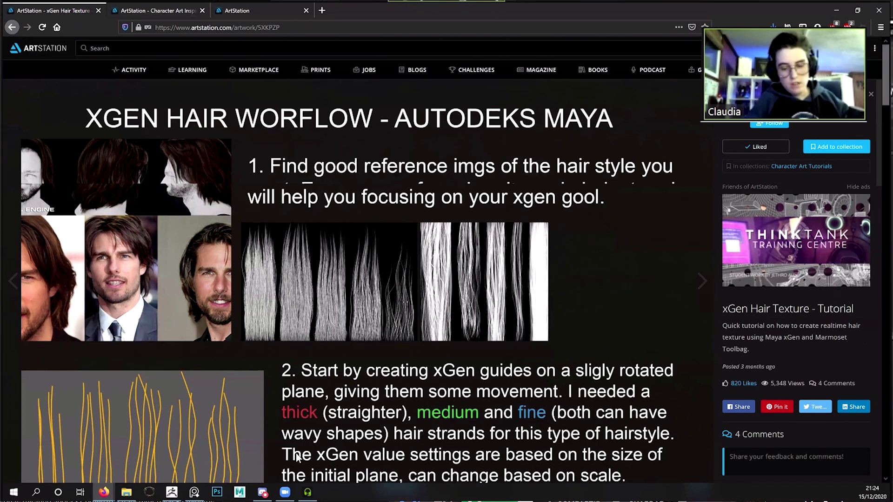
key("ctrl+Tab")
key("ctrl+w")
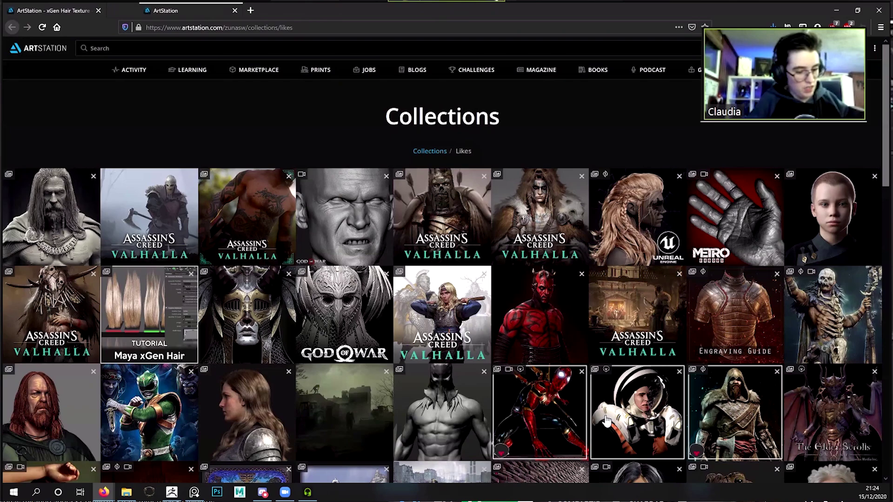
- Switch to ZBrush and inspect the undead bust's head, neck and chest from the front and in three-quarter view
key("alt+Tab")
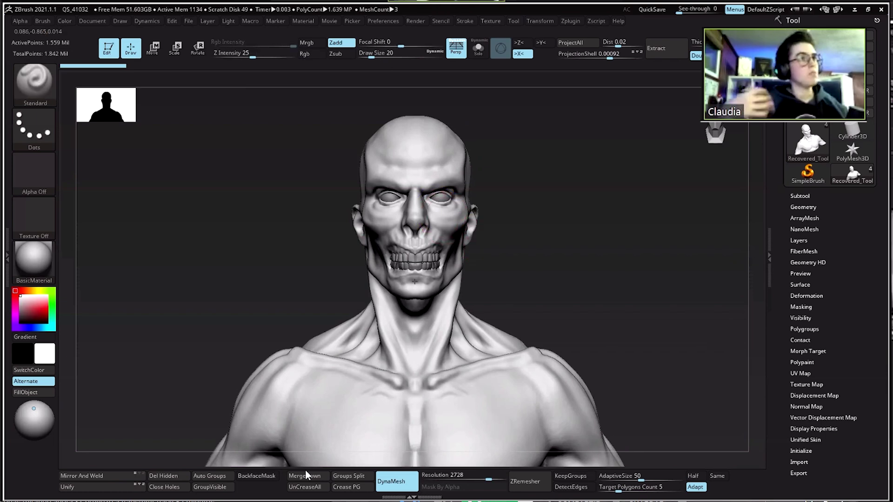
left_click_drag(510, 264, 490, 203)
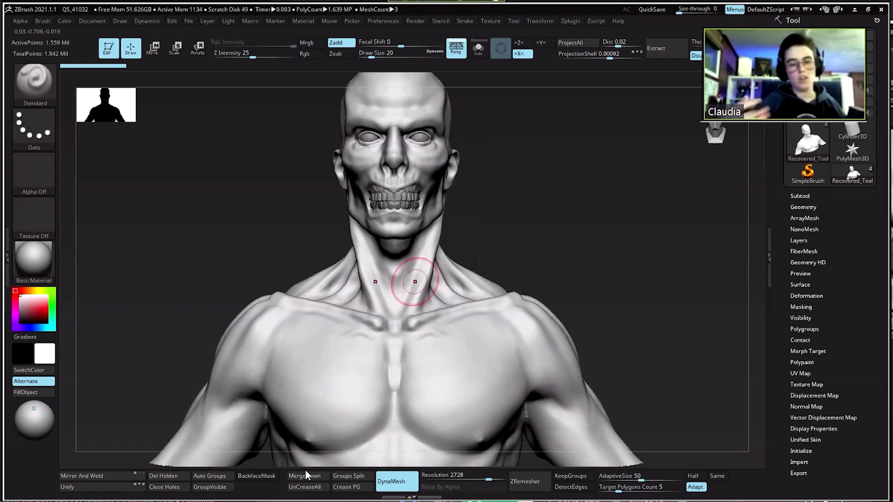
left_click_drag(562, 297, 569, 256)
left_click_drag(494, 275, 516, 205)
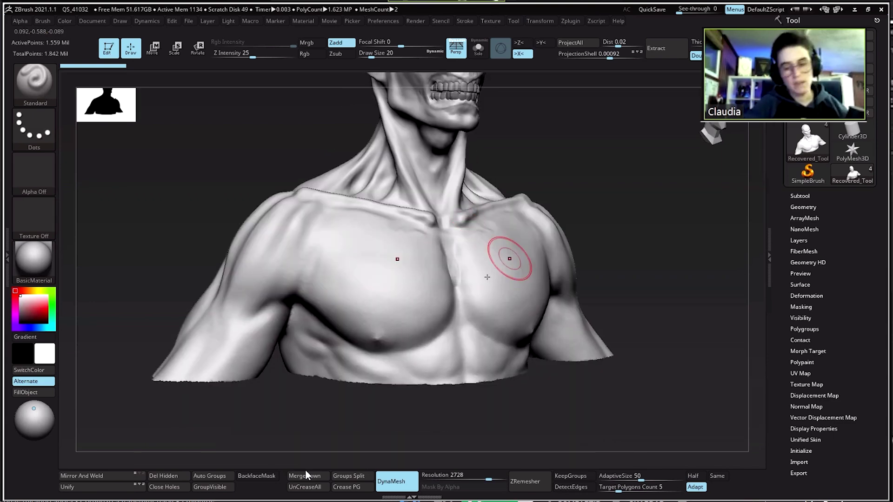
left_click_drag(487, 277, 315, 330)
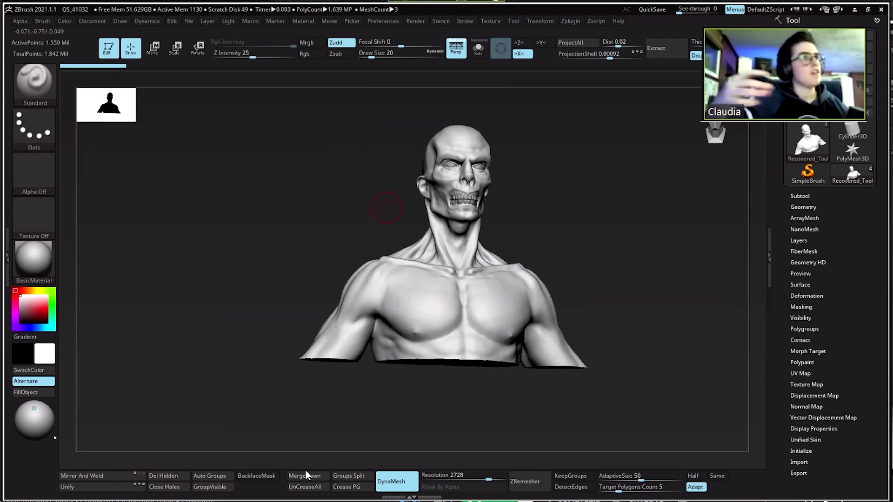
- Bring the reference board over the ZBrush workspace, framed on the flayed head and horned creature sculpts, and compare them with the bust
key("alt+Tab")
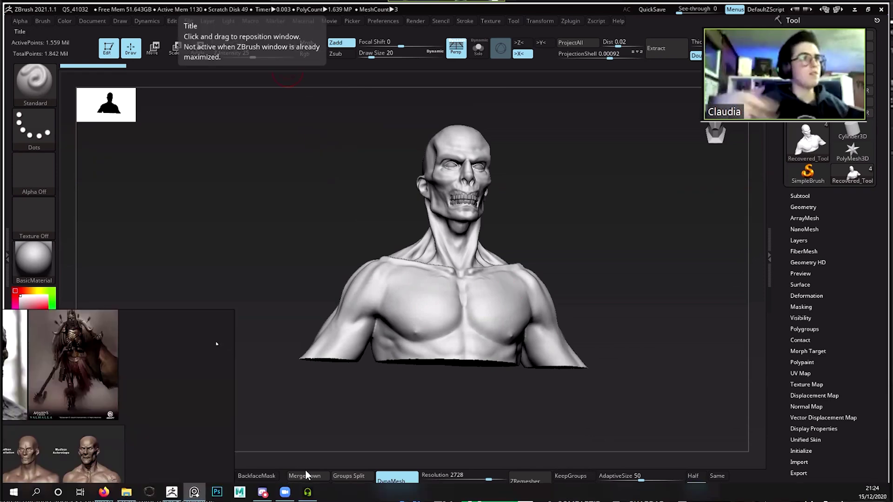
left_click_drag(215, 341, 438, 253)
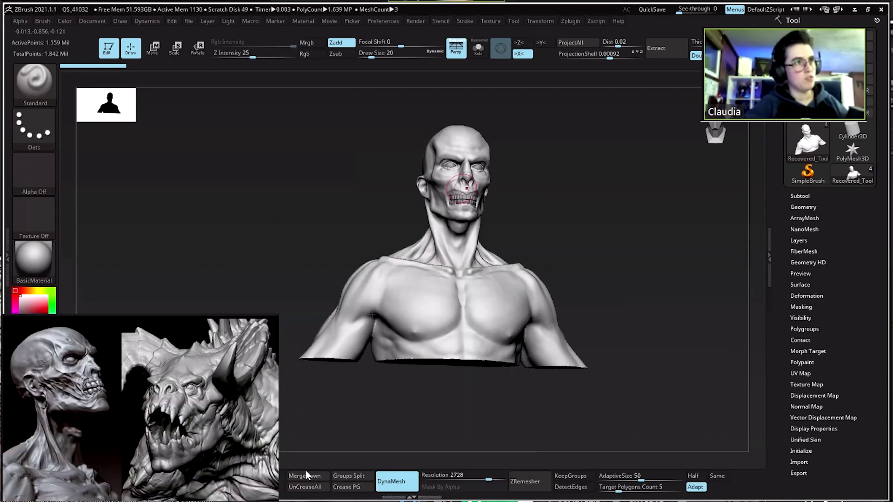
mouse_move(604, 261)
left_mouse_down()
mouse_move(539, 273)
mouse_move(539, 289)
mouse_move(546, 258)
left_mouse_up()
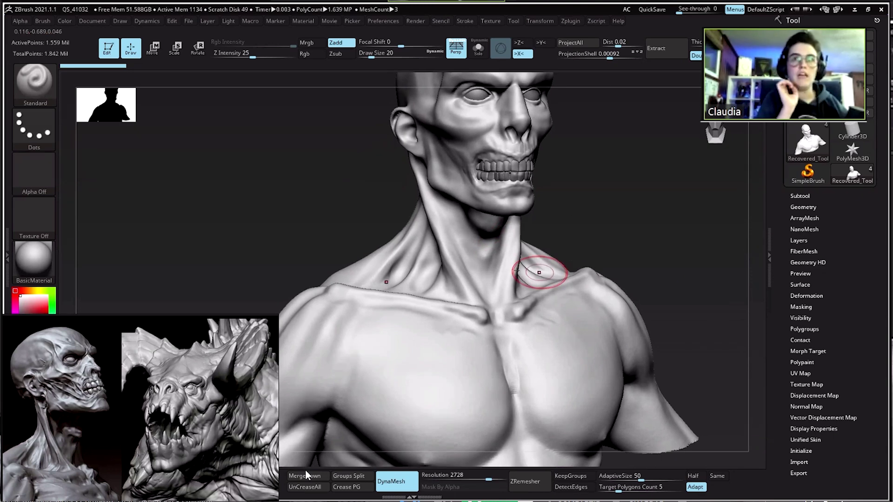
mouse_move(574, 215)
left_mouse_down()
mouse_move(565, 281)
mouse_move(521, 286)
mouse_move(529, 257)
left_mouse_up()
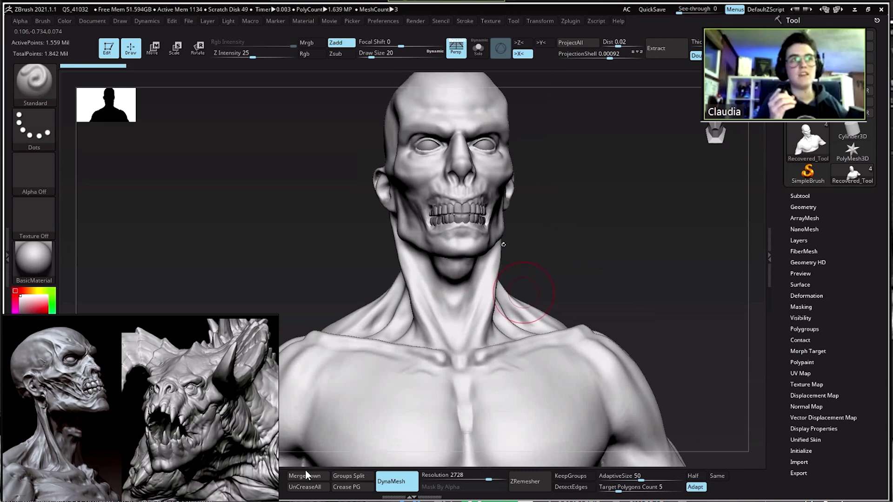
- Set the Standard brush's draw size to 12 for work on the head and neck
key("space")
left_click_drag(525, 292, 506, 246)
mouse_move(470, 270)
left_mouse_down()
mouse_move(499, 277)
mouse_move(458, 286)
left_mouse_up()
mouse_move(573, 255)
left_mouse_down()
mouse_move(490, 268)
mouse_move(492, 285)
left_mouse_up()
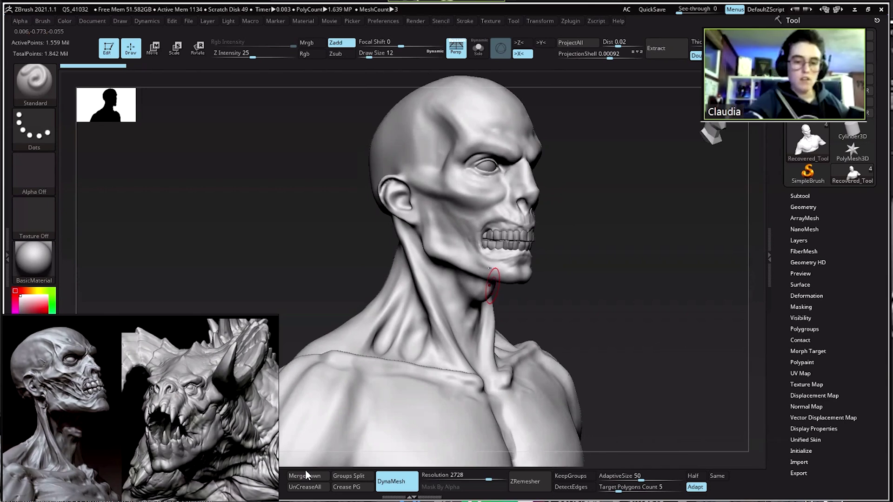
- Select the ClayBuildup brush and set its draw size to 14
key("b")
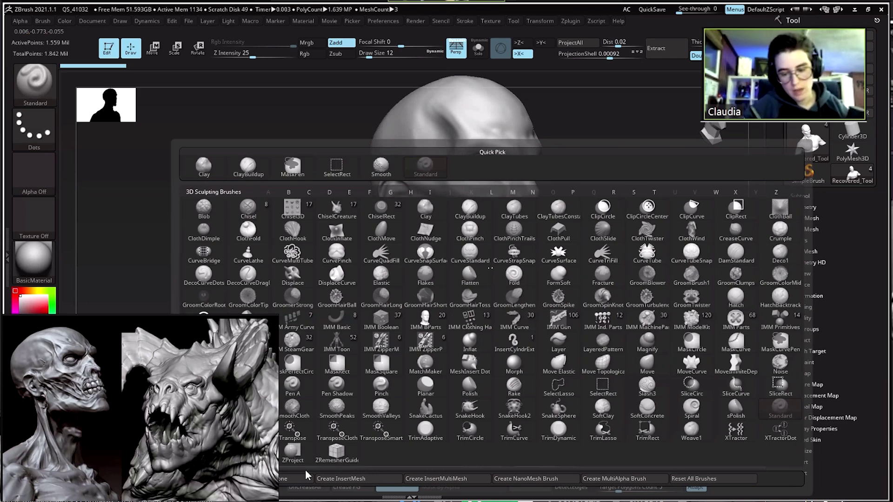
key("c")
key("b")
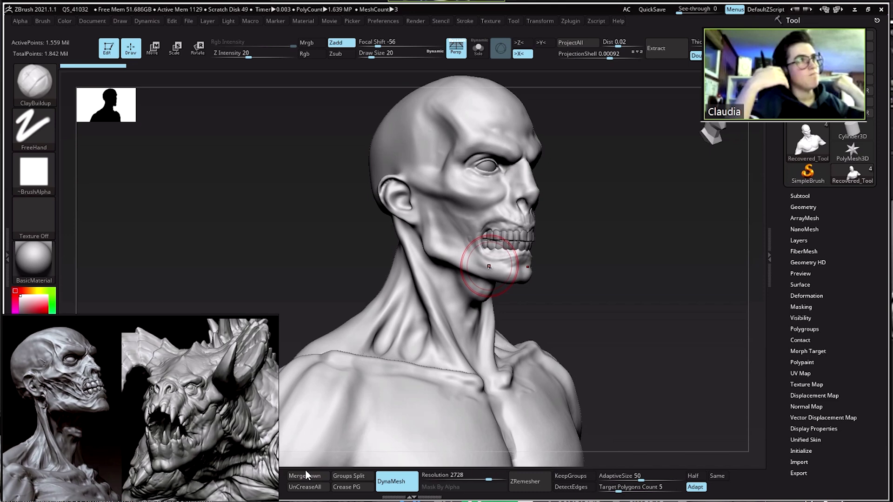
left_click_drag(527, 218, 516, 220)
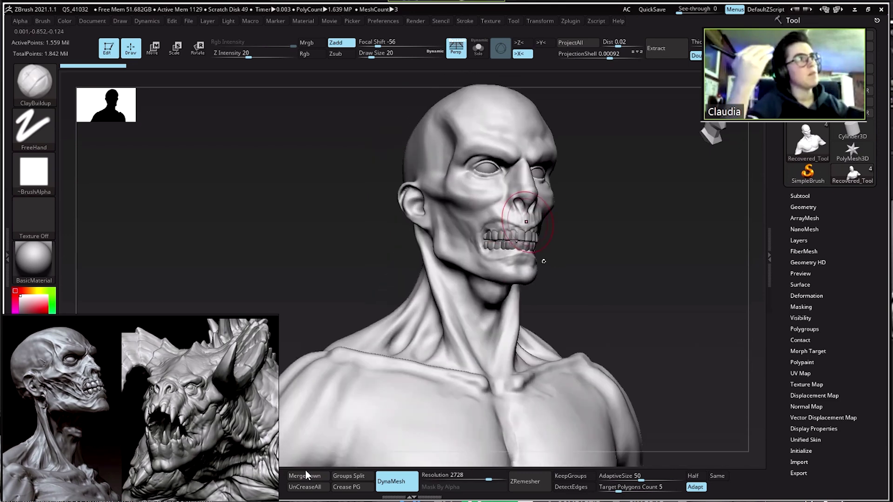
left_click_drag(523, 252, 537, 262)
key("space")
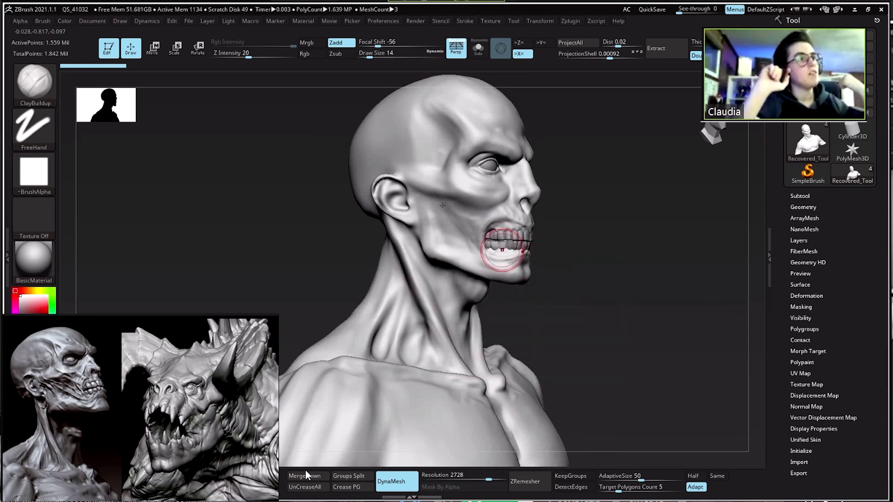
- Switch to the ClayTubes brush with a Z Intensity of 9 and a draw size of 12
key("b")
key("c")
key("t")
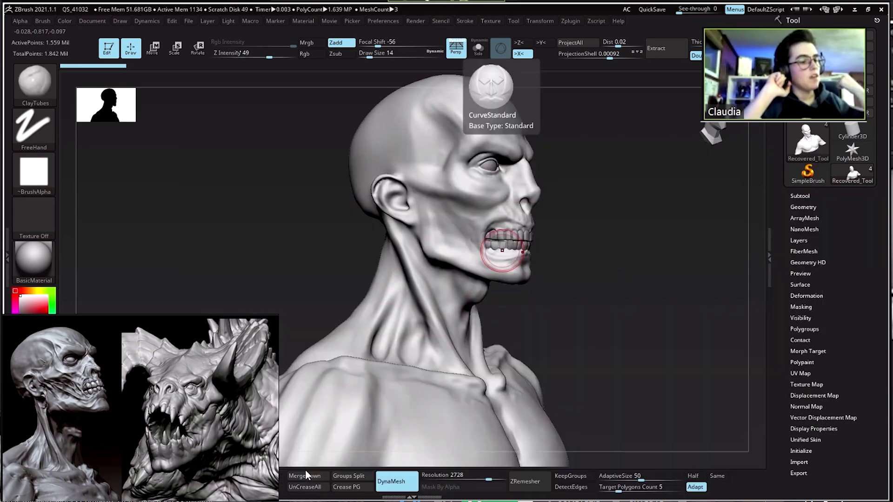
type("u")
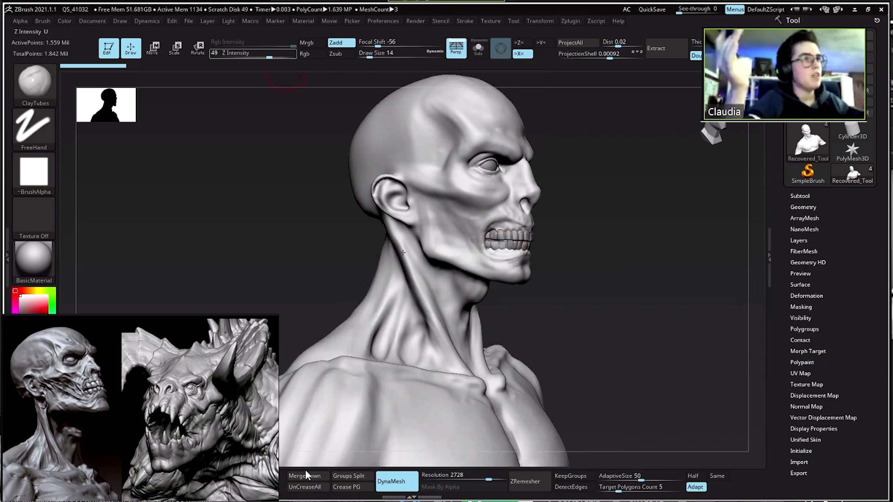
type("18")
left_click_drag(247, 53, 237, 53)
key("space")
- Sculpt the side neck muscle running from behind the ear down to the collarbone with ClayTubes strokes
mouse_move(441, 254)
left_mouse_down()
mouse_move(399, 249)
mouse_move(430, 306)
left_mouse_up()
mouse_move(406, 237)
left_mouse_down()
mouse_move(447, 343)
mouse_move(405, 255)
mouse_move(438, 334)
mouse_move(413, 279)
mouse_move(421, 298)
left_mouse_up()
left_click_drag(398, 253, 424, 291)
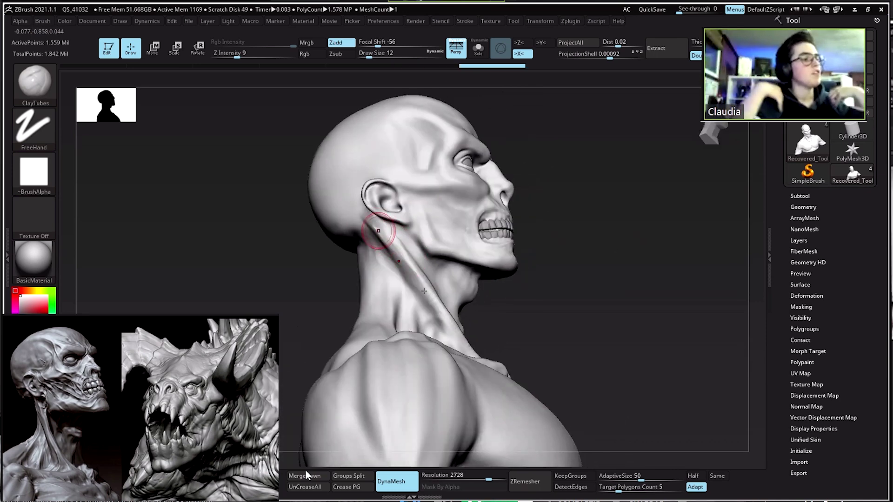
mouse_move(408, 258)
left_mouse_down()
mouse_move(430, 259)
mouse_move(411, 259)
left_mouse_up()
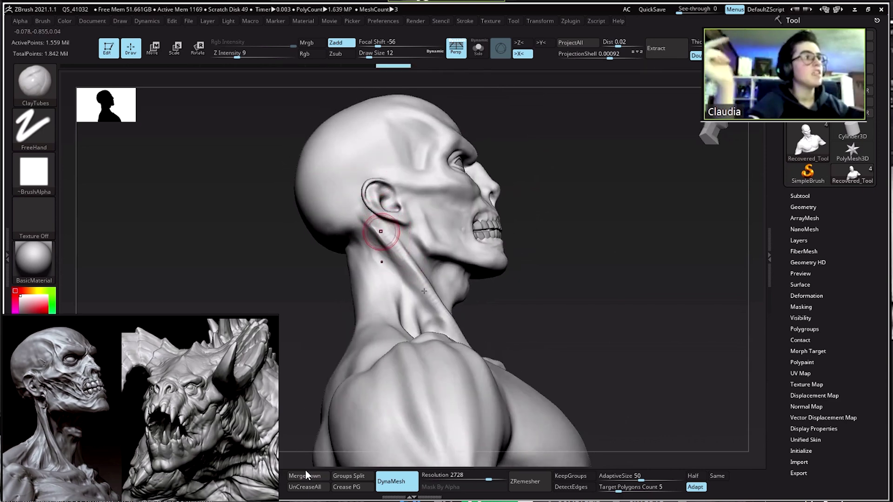
left_click_drag(419, 276, 374, 230)
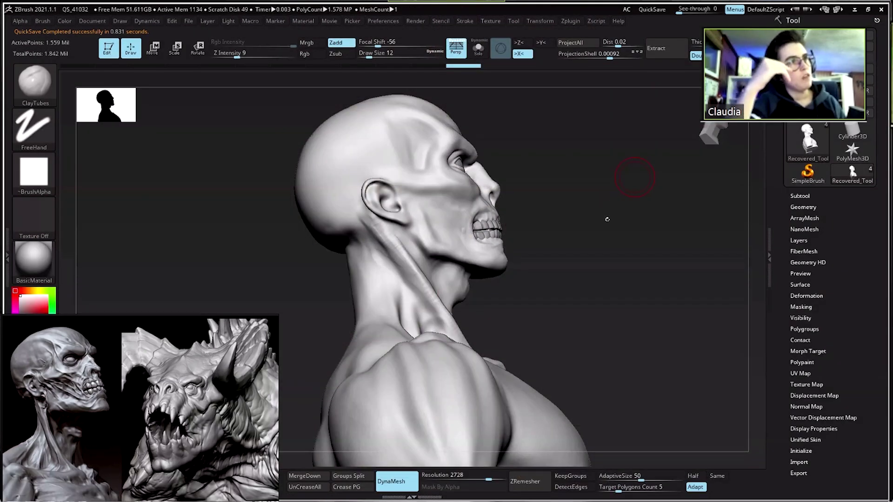
mouse_move(604, 216)
left_mouse_down()
mouse_move(578, 264)
mouse_move(536, 279)
left_mouse_up()
left_click_drag(586, 242, 536, 279)
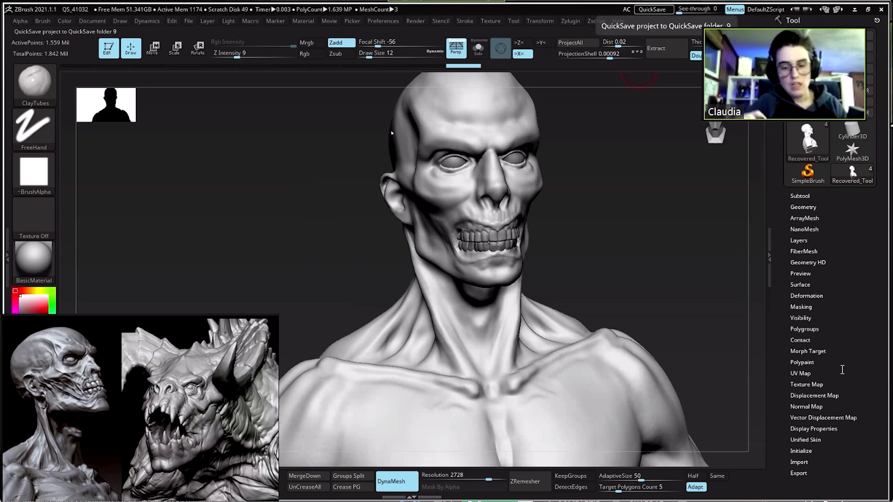
- Switch to the browser, maximize the Hjalmar Bearheart artwork page and move down to the full-body render
key("alt+Tab")
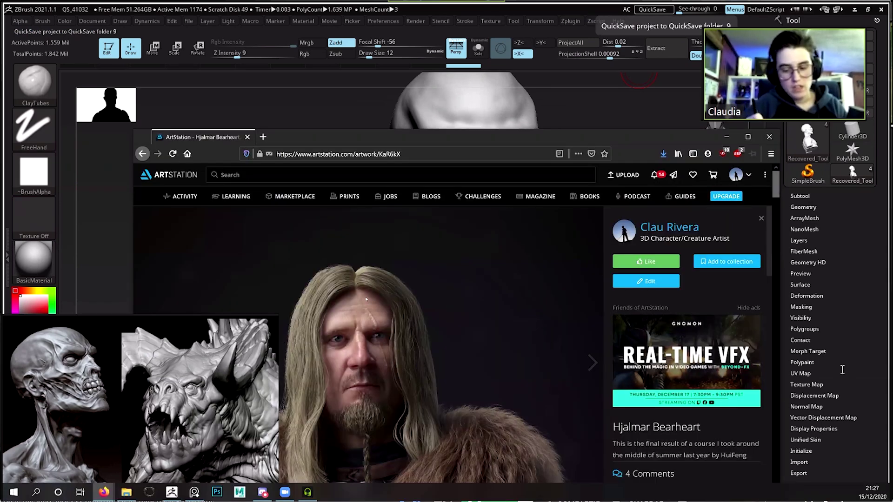
key("super+Up")
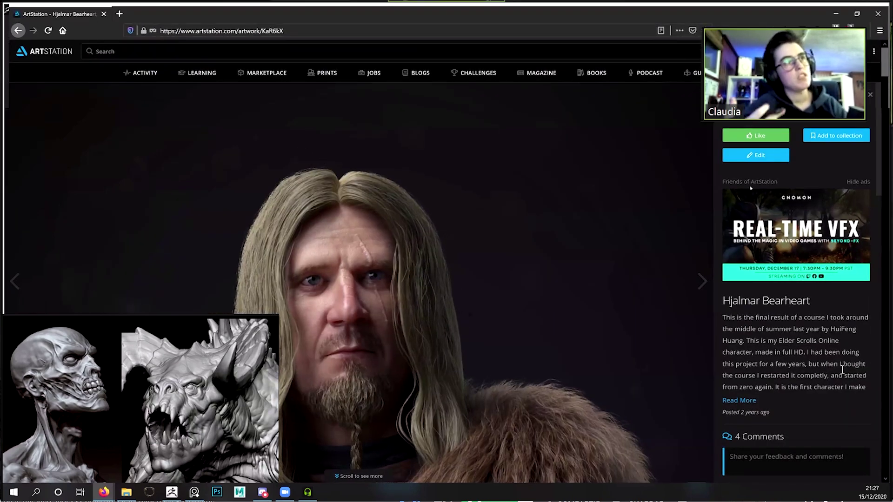
scroll(284, 154, "down", 8)
- Open the full-body Hjalmar Bearheart render as a standalone image and enlarge it around the face and fur collar
right_click(284, 154)
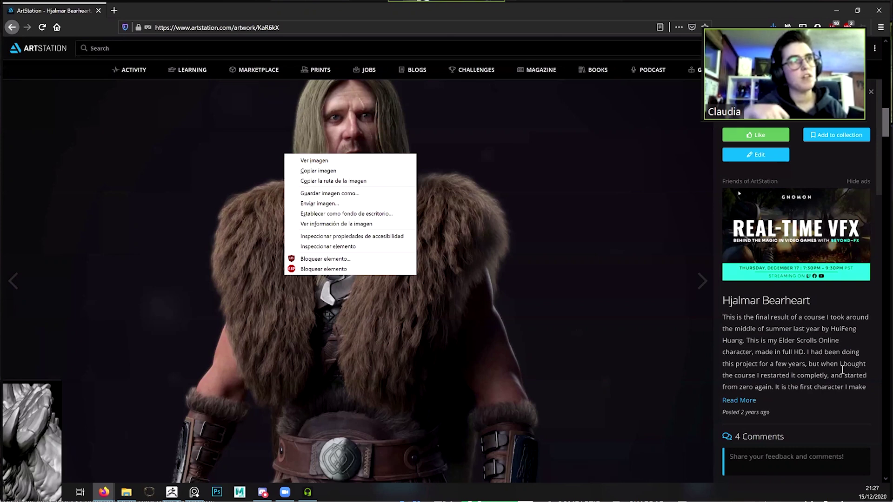
left_click(313, 160)
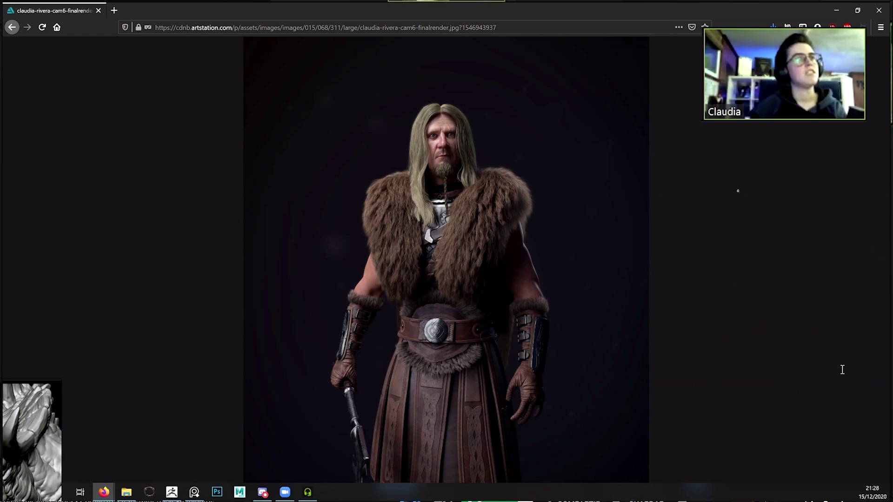
left_click(478, 201)
scroll(842, 369, "up", 2)
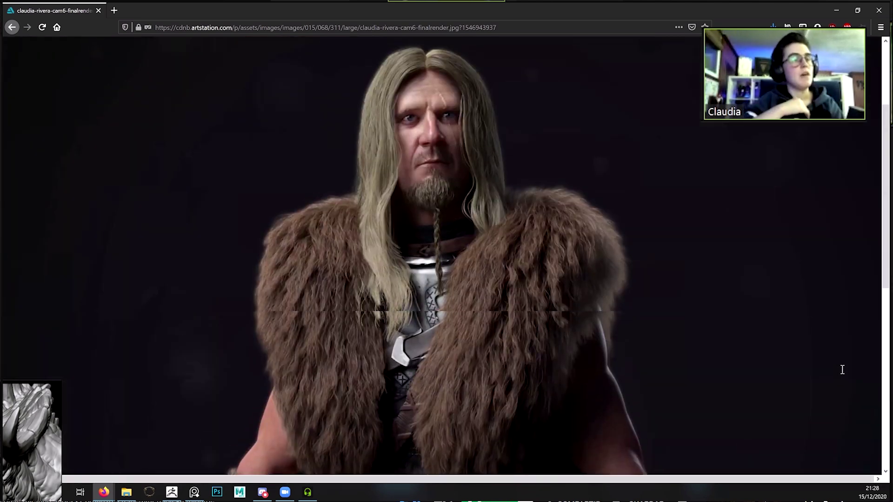
scroll(842, 370, "up", 1)
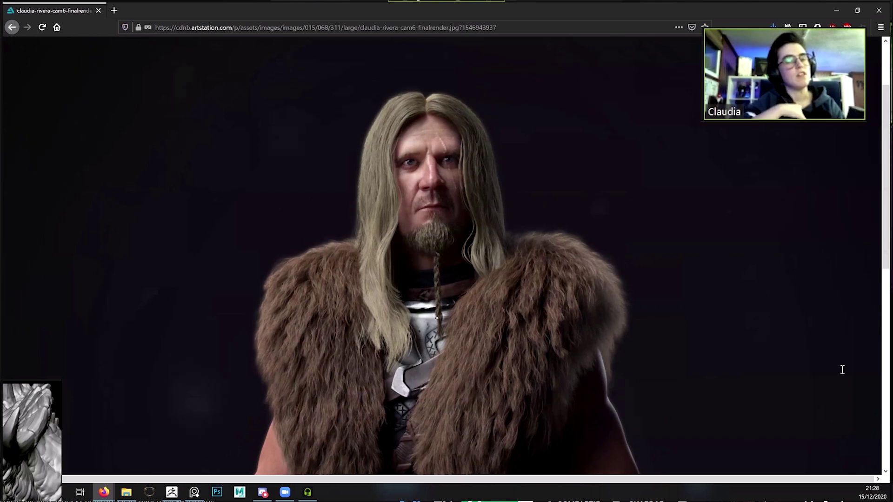
- Fit the enlarged render back to the browser window to show the character down to the skirt
left_click(842, 370)
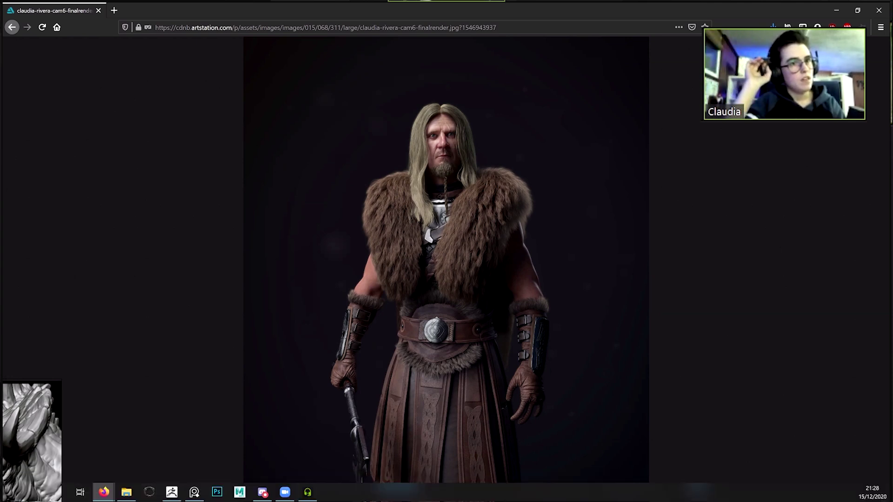
mouse_move(486, 422)
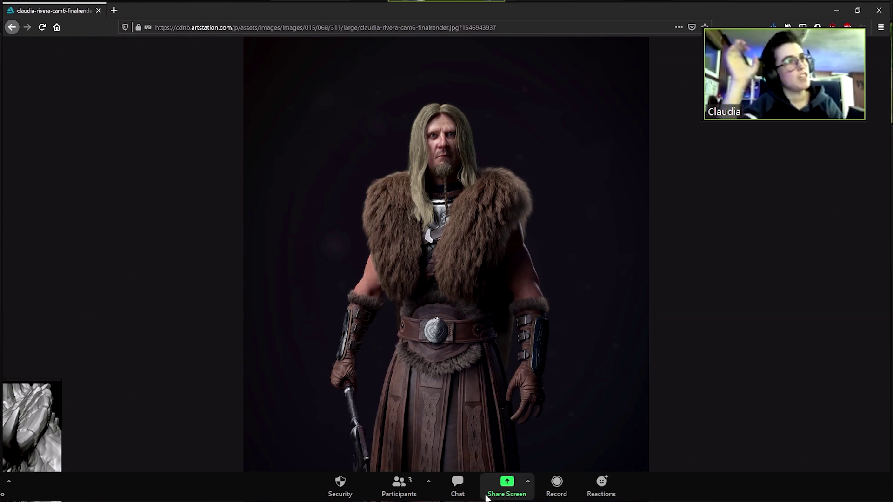
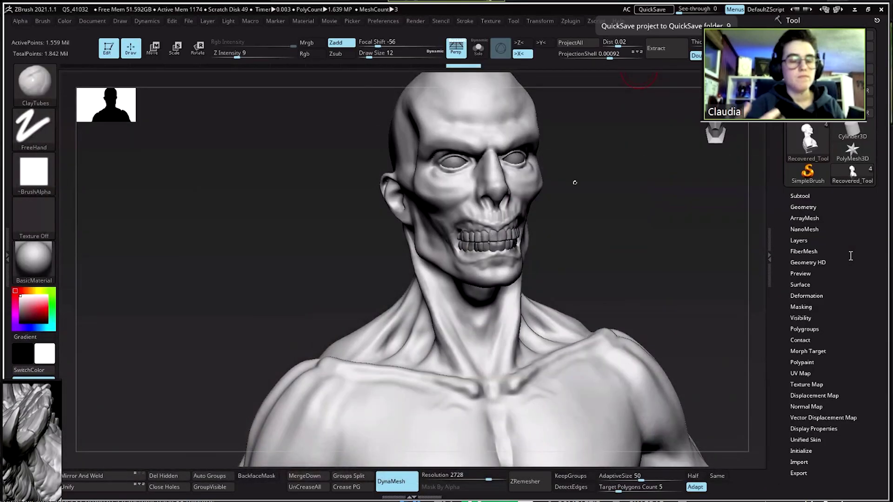
- Switch back to ZBrush and refine the side neck muscle below the ear with ClayTubes strokes and smoothing
left_click_drag(574, 182, 577, 182)
key("space")
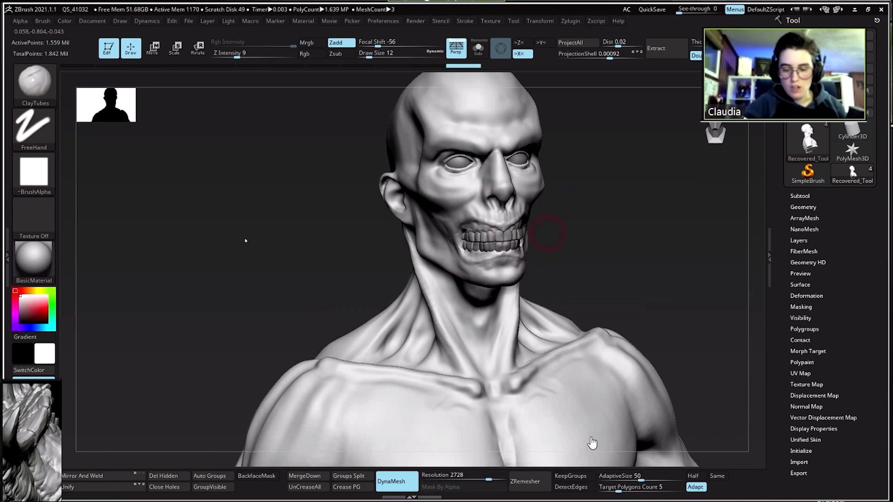
key("space")
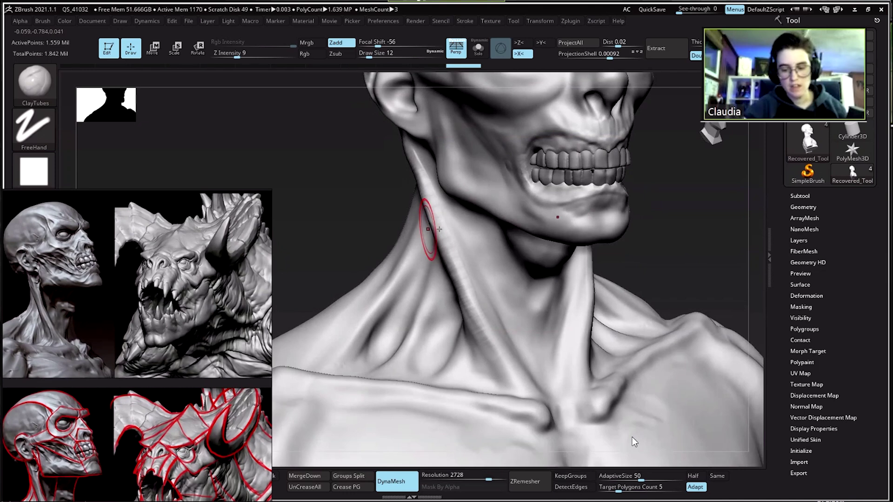
key("shift")
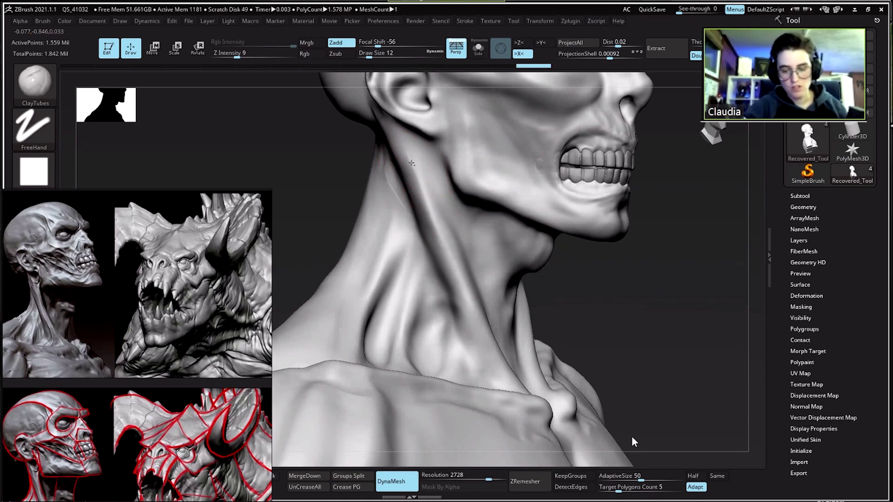
mouse_move(434, 241)
left_mouse_down()
mouse_move(419, 178)
mouse_move(394, 147)
left_mouse_up()
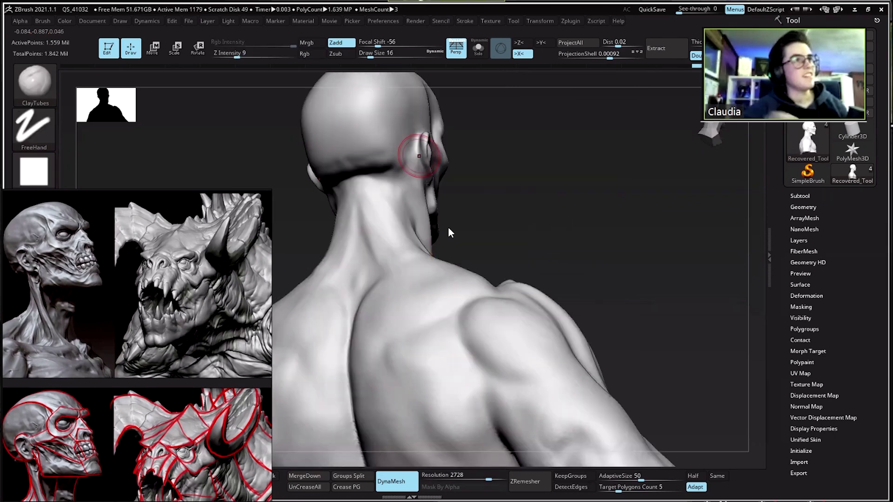
- Reduce the ClayTubes draw size to 7 and add strokes around the nose
left_click_drag(448, 228, 474, 207)
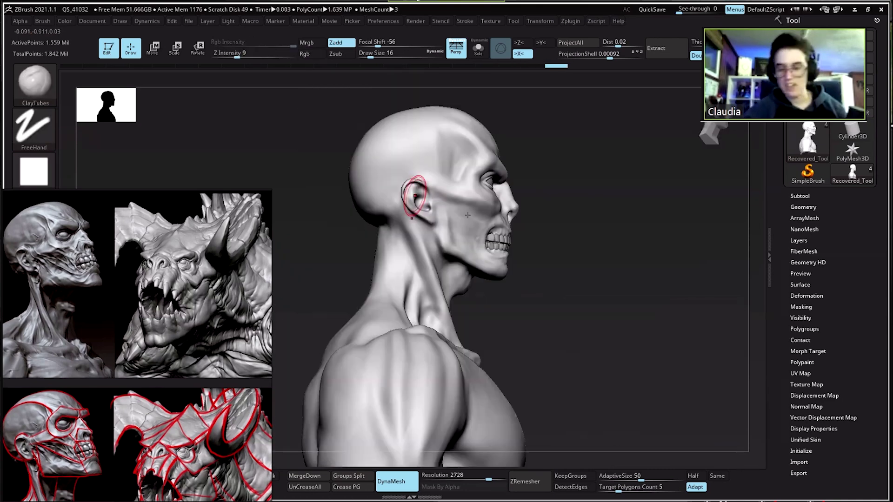
key("ctrl")
mouse_move(445, 164)
left_mouse_down()
mouse_move(492, 183)
mouse_move(454, 176)
mouse_move(488, 244)
left_mouse_up()
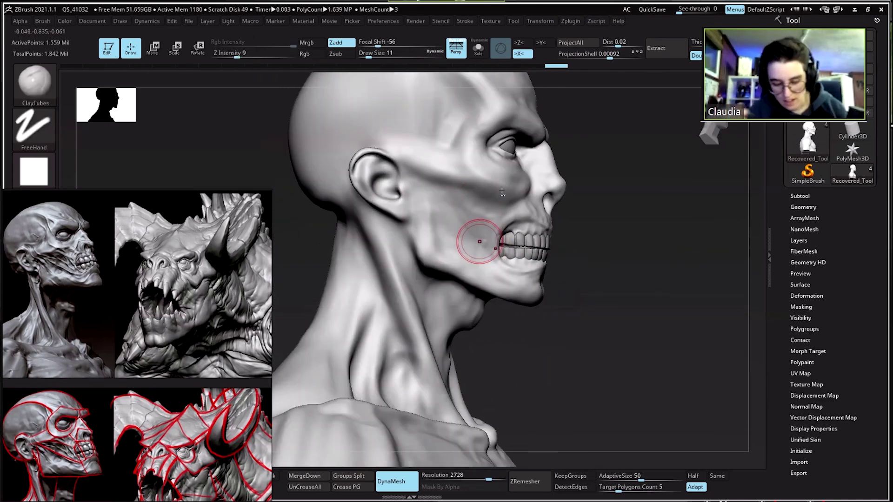
key("shift")
mouse_move(527, 212)
left_mouse_down()
mouse_move(488, 177)
mouse_move(506, 176)
left_mouse_up()
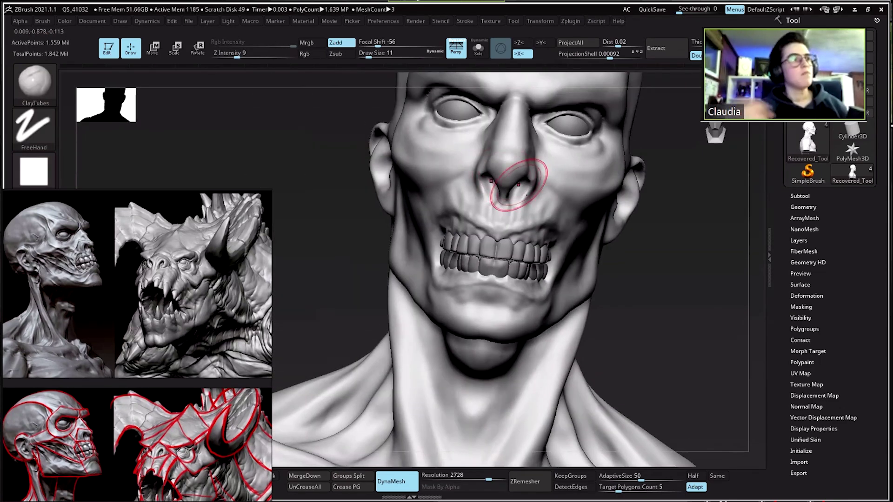
key("bracketleft")
mouse_move(551, 140)
left_mouse_down()
mouse_move(528, 181)
mouse_move(523, 173)
mouse_move(506, 233)
mouse_move(525, 216)
mouse_move(516, 209)
mouse_move(520, 198)
mouse_move(538, 187)
left_mouse_up()
- Undo the last stroke and reshape the nose profile with the Move brush at draw size 7
key("b")
key("m")
key("v")
key("ctrl+z")
key("space")
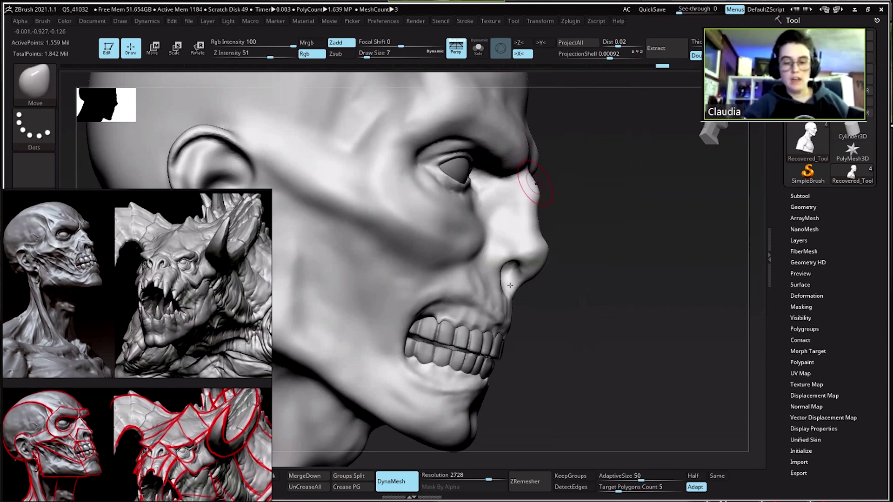
left_click_drag(547, 249, 544, 251)
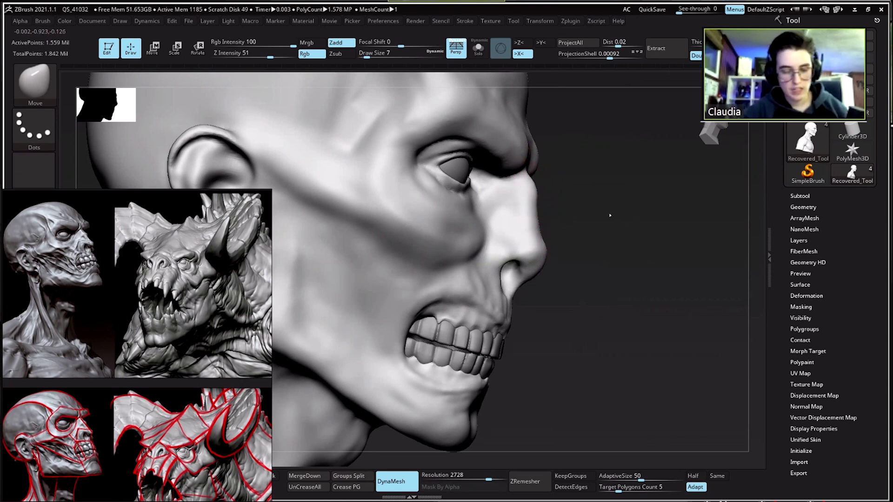
mouse_move(578, 176)
left_mouse_down()
mouse_move(488, 99)
mouse_move(431, 223)
left_mouse_up()
mouse_move(542, 185)
left_mouse_down()
mouse_move(558, 195)
mouse_move(623, 186)
left_mouse_up()
- Build up the nose bridge and the area between nose and eye with ClayTubes at draw size 7
key("b")
key("c")
key("t")
key("b")
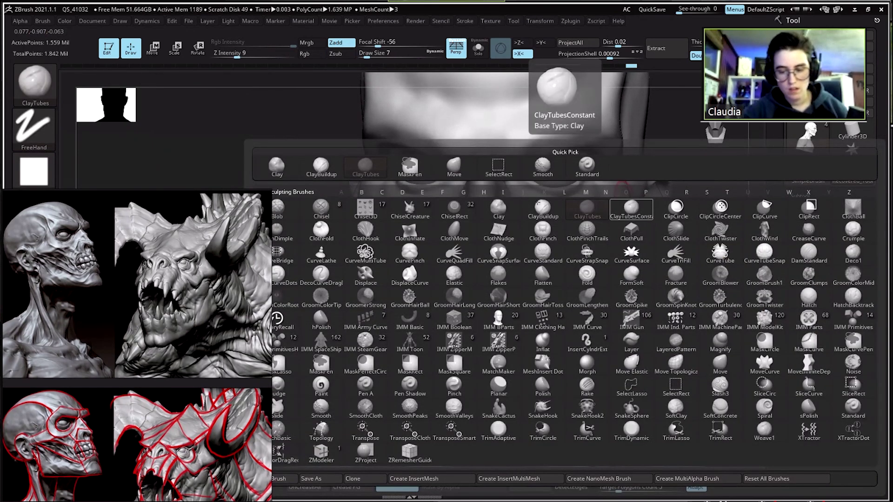
key("Escape")
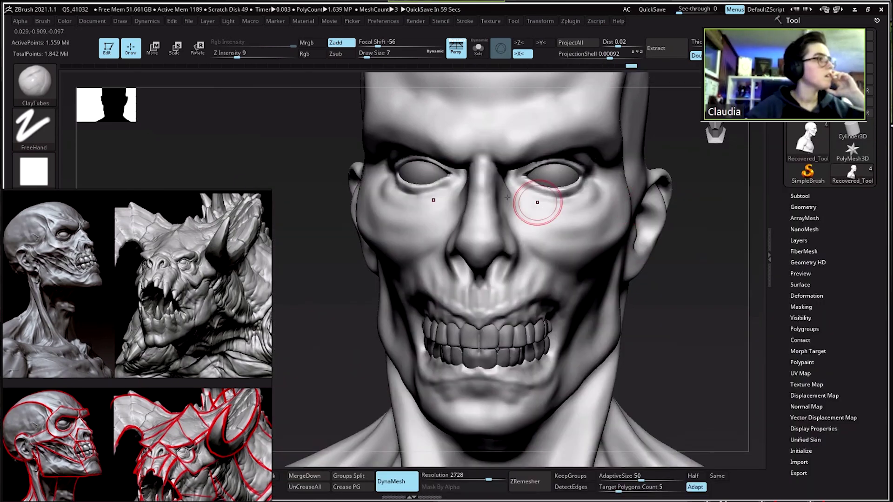
mouse_move(494, 163)
left_mouse_down()
mouse_move(491, 145)
mouse_move(497, 212)
left_mouse_up()
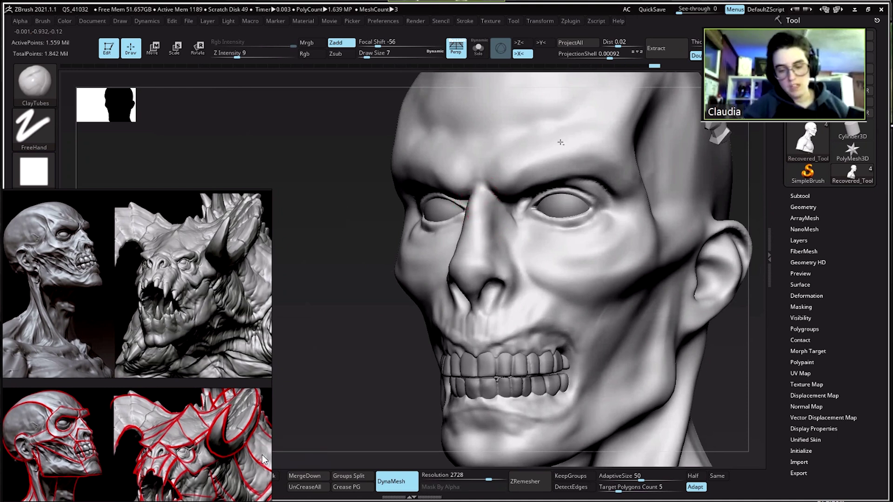
mouse_move(532, 162)
left_mouse_down()
mouse_move(489, 208)
mouse_move(532, 199)
mouse_move(532, 187)
left_mouse_up()
- Raise the ClayTubes draw size to 11, then sculpt and smooth the cheek below the eye
key("bracketright")
left_click_drag(559, 240, 558, 197)
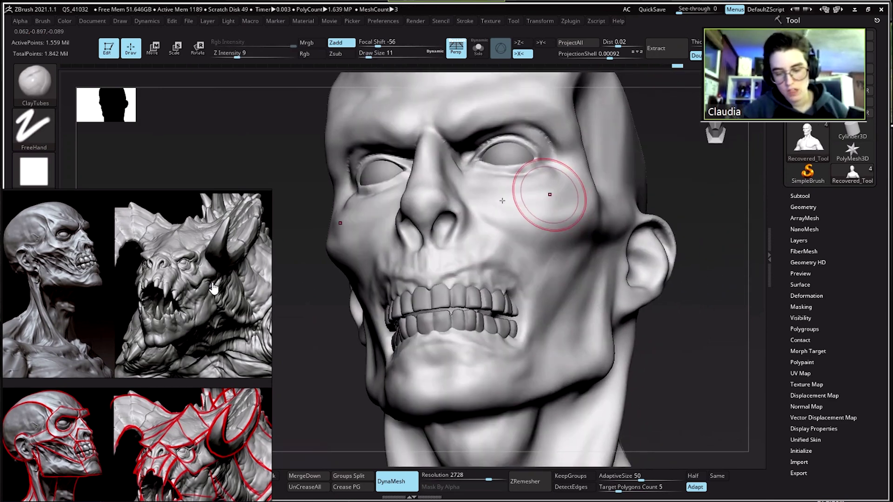
left_click_drag(539, 238, 521, 243, "shift")
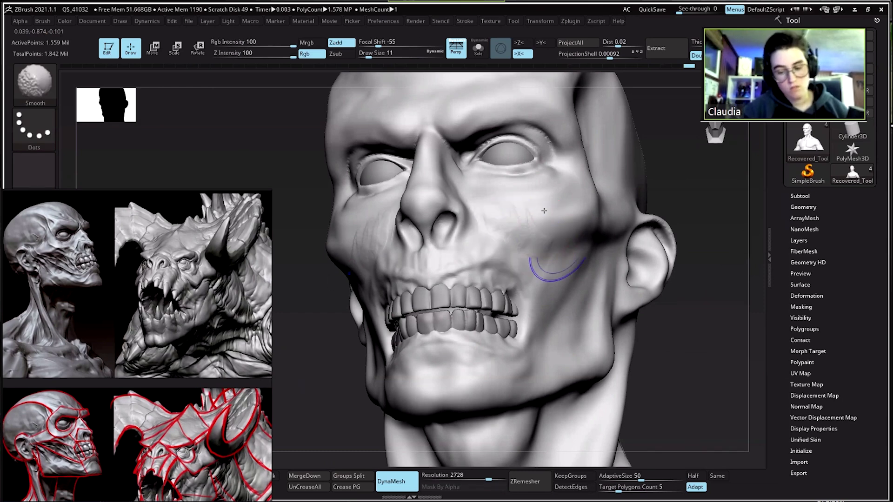
mouse_move(524, 211)
left_mouse_down()
mouse_move(476, 186)
mouse_move(508, 205)
left_mouse_up()
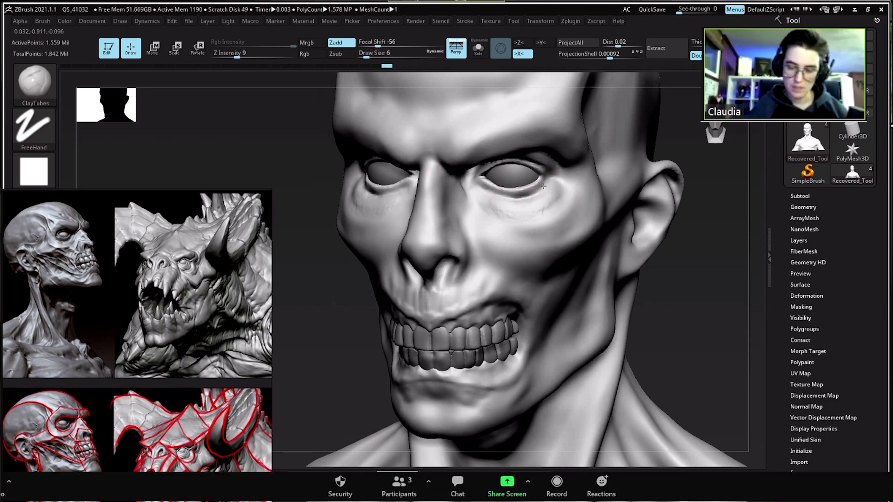
- Add finer ClayTubes strokes with draw size 6 under the eye and along the upper cheekbone
mouse_move(490, 201)
left_mouse_down()
mouse_move(566, 230)
mouse_move(474, 134)
mouse_move(552, 216)
mouse_move(542, 209)
mouse_move(571, 196)
left_mouse_up()
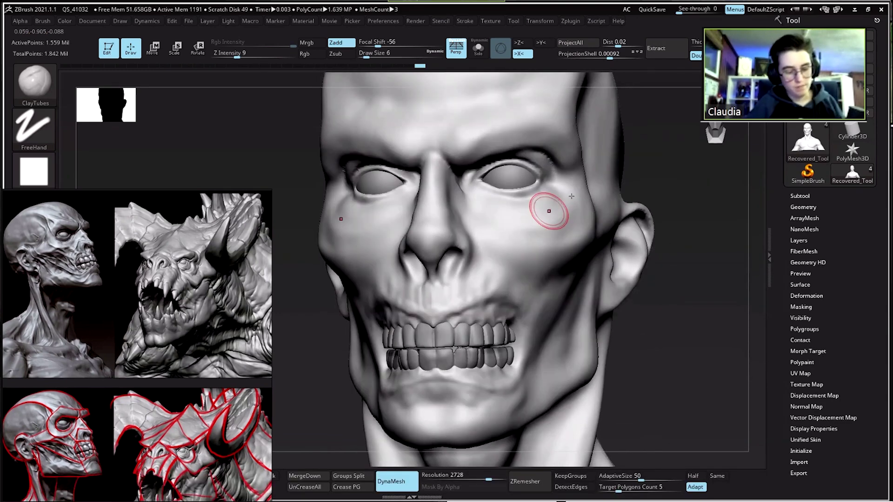
mouse_move(578, 231)
left_mouse_down()
mouse_move(486, 220)
mouse_move(520, 249)
mouse_move(454, 269)
mouse_move(470, 269)
mouse_move(434, 259)
mouse_move(467, 275)
mouse_move(422, 258)
left_mouse_up()
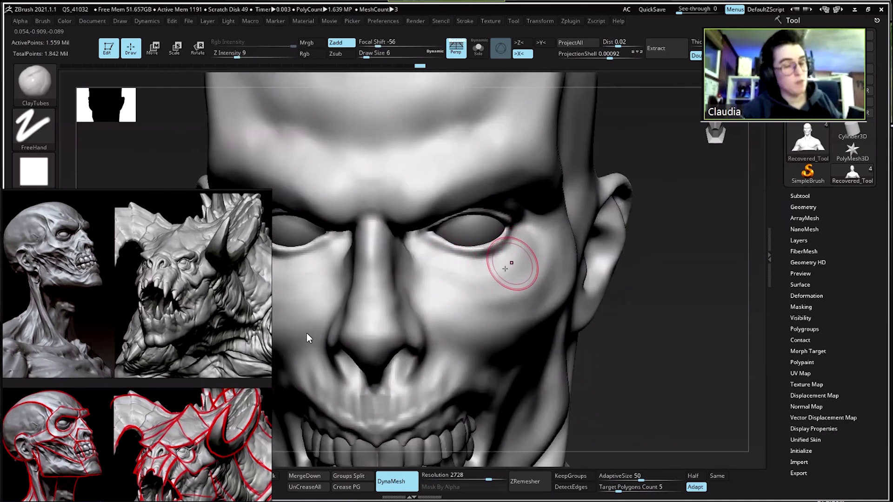
left_click_drag(469, 271, 382, 258)
left_click_drag(479, 261, 549, 263)
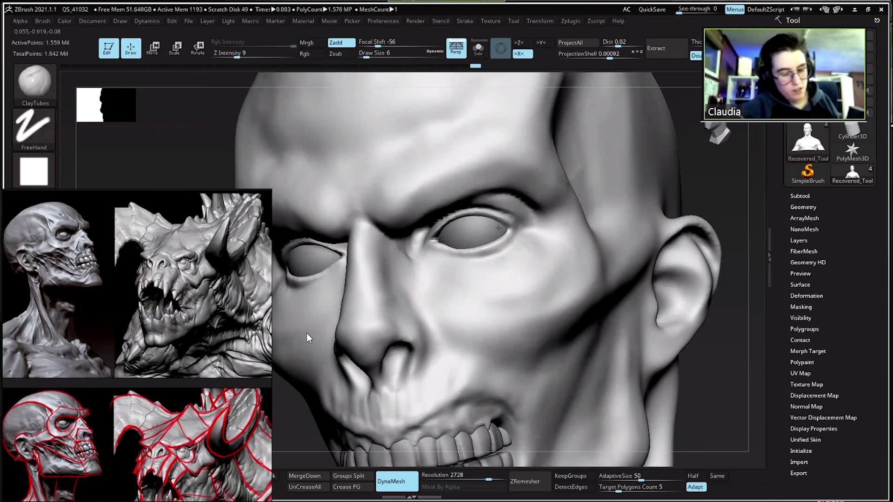
- Crease the outer corner of the eye and the lower lid with DamStandard strokes
key("b")
key("d")
key("s")
mouse_move(522, 245)
left_mouse_down()
mouse_move(520, 222)
mouse_move(484, 212)
mouse_move(531, 230)
left_mouse_up()
left_click_drag(490, 260, 535, 261)
mouse_move(532, 140)
left_mouse_down()
mouse_move(522, 225)
mouse_move(548, 229)
left_mouse_up()
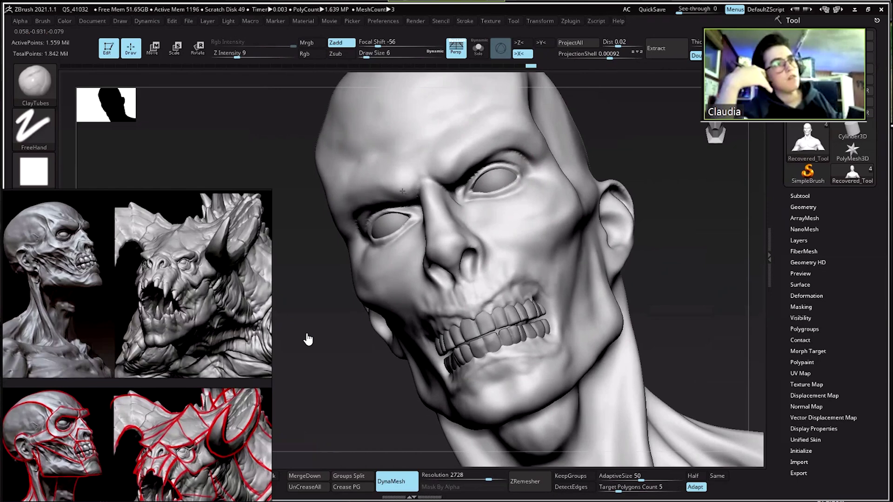
- Compare the side of the sculpted head with the decayed head and neck reference and its red line breakdown
mouse_move(308, 339)
left_mouse_down()
mouse_move(454, 330)
mouse_move(534, 260)
mouse_move(537, 231)
left_mouse_up()
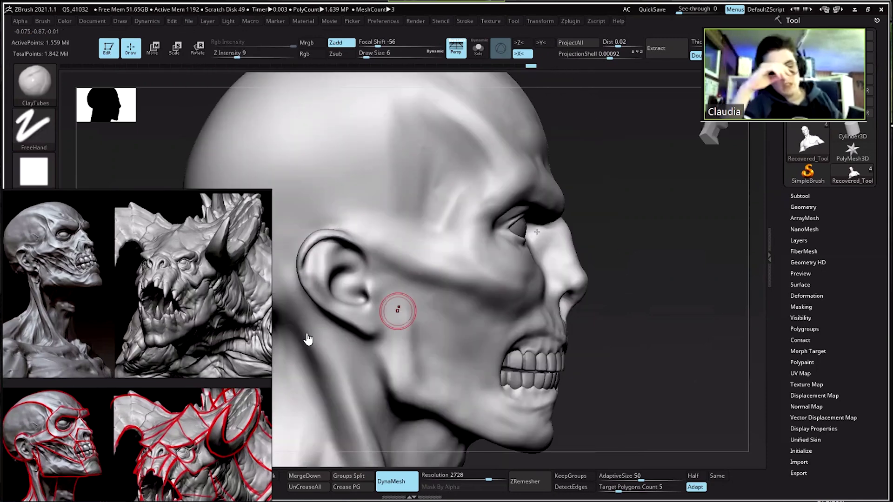
left_click_drag(269, 348, 270, 322)
left_click_drag(641, 260, 557, 271)
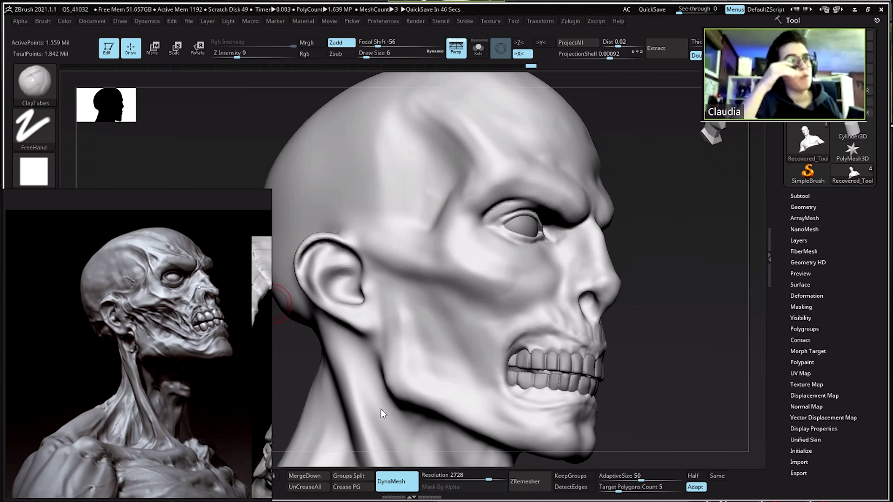
scroll(208, 294, "down", 4)
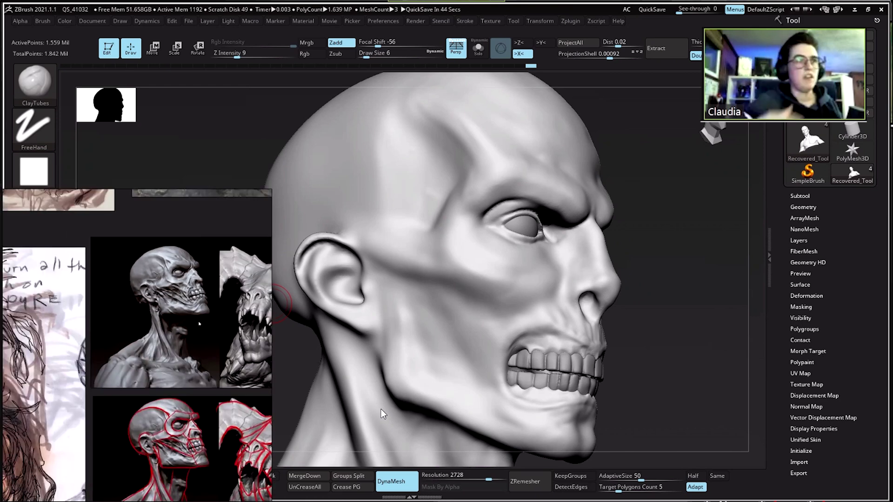
scroll(208, 294, "up", 1)
left_click_drag(199, 344, 202, 293)
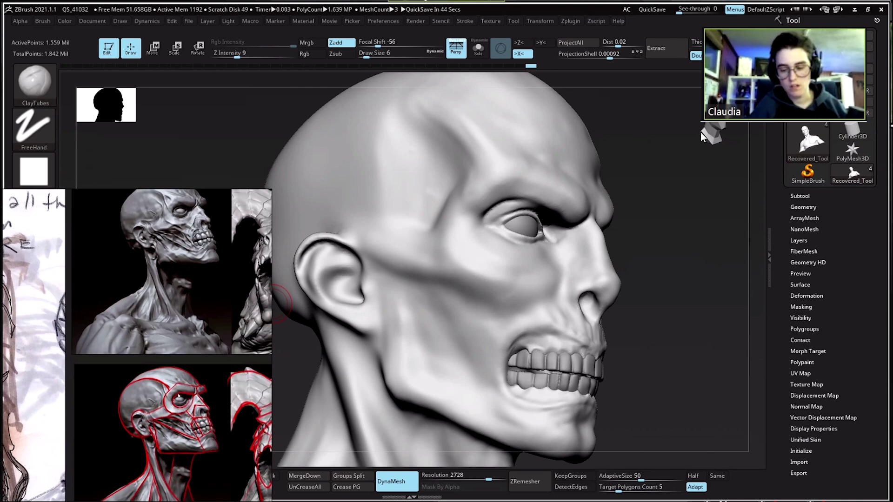
left_click_drag(178, 396, 167, 399)
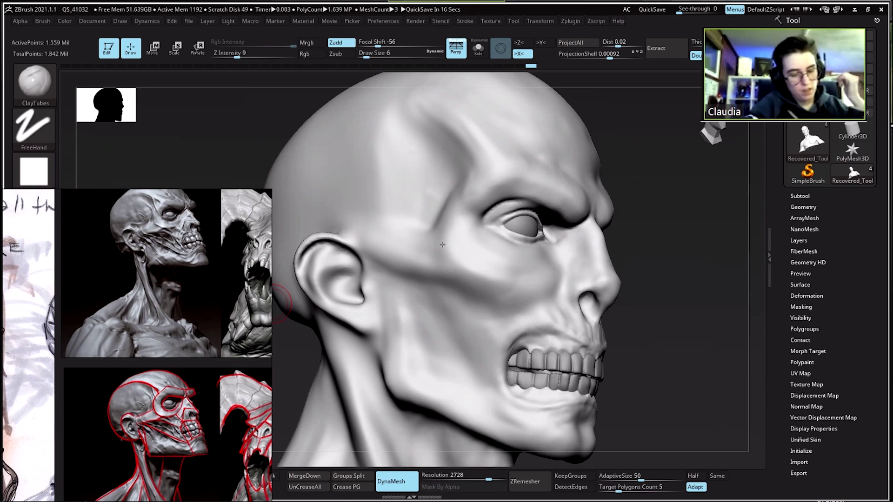
- View the whole bust from the front and examine the draugr reference board, ending on the decayed neck and shoulders
left_click_drag(530, 298, 462, 363)
mouse_move(494, 265)
left_mouse_down()
mouse_move(462, 213)
mouse_move(452, 31)
mouse_move(460, 19)
left_mouse_up()
left_click_drag(463, 219, 493, 275)
left_click_drag(320, 305, 139, 288)
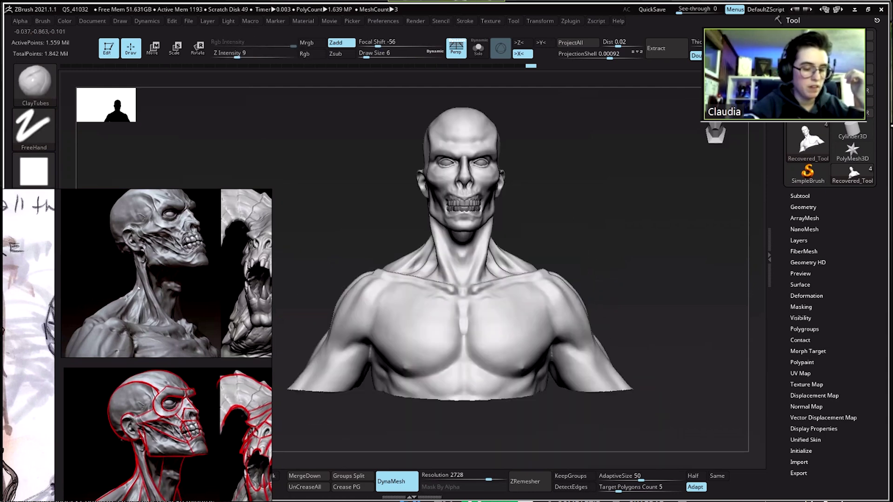
left_click_drag(87, 369, 167, 334)
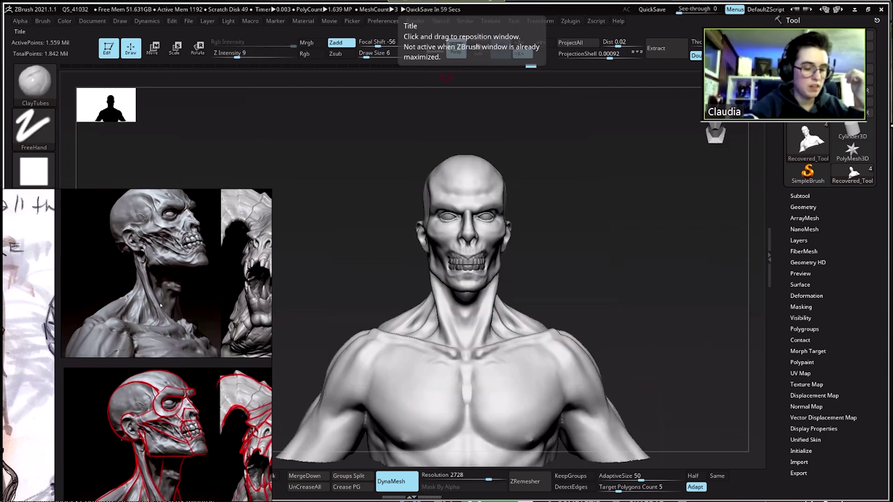
scroll(151, 328, "down", 2)
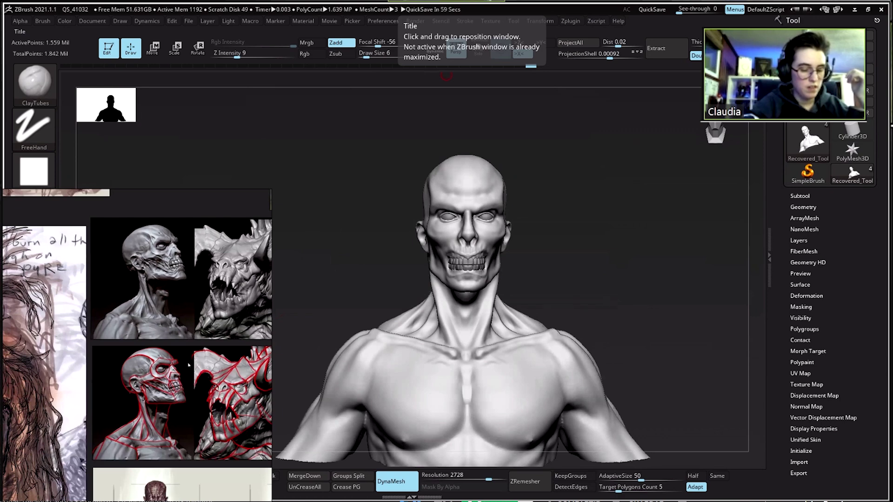
scroll(189, 366, "down", 4)
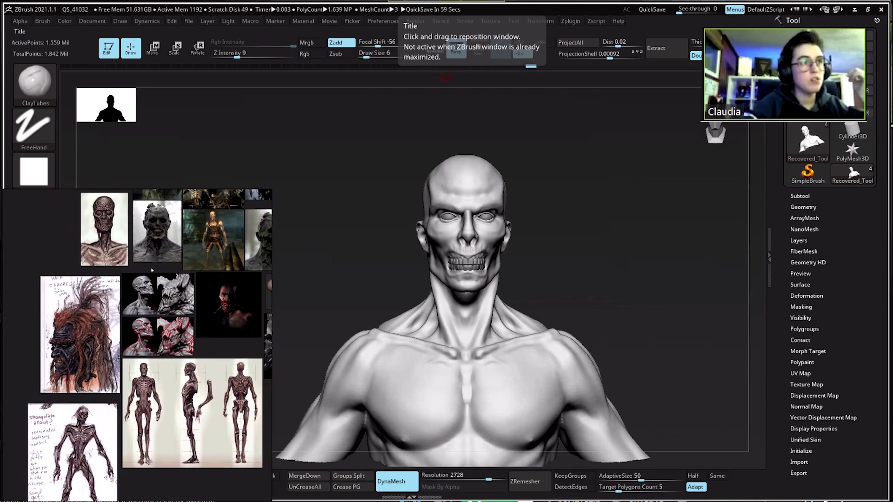
left_click_drag(185, 236, 144, 282)
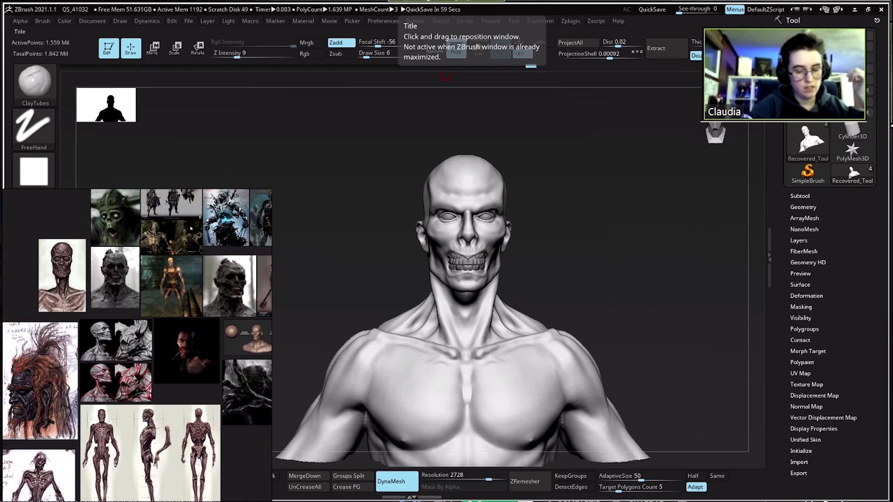
scroll(151, 168, "up", 3)
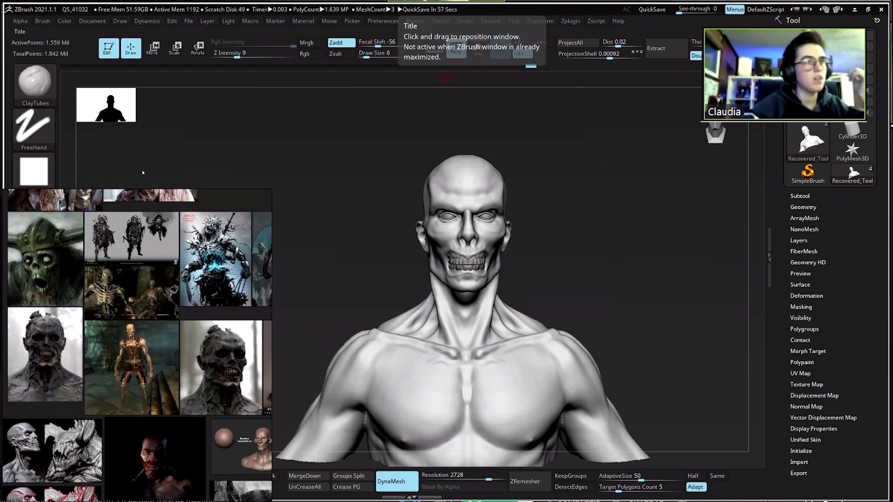
double_click(215, 258)
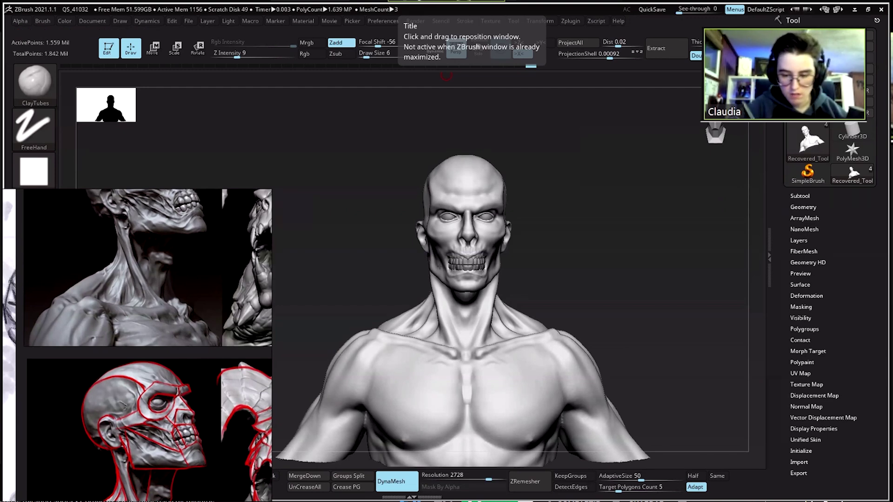
left_click_drag(149, 326, 152, 279)
- Reshape the cheekbone and outer eye area with the Move brush at draw size 22
left_click_drag(386, 241, 463, 238)
key("space")
left_click_drag(427, 294, 435, 295)
mouse_move(558, 240)
left_mouse_down()
mouse_move(438, 225)
mouse_move(463, 236)
mouse_move(450, 230)
mouse_move(577, 235)
mouse_move(560, 223)
mouse_move(605, 237)
left_mouse_up()
key("b")
key("m")
key("v")
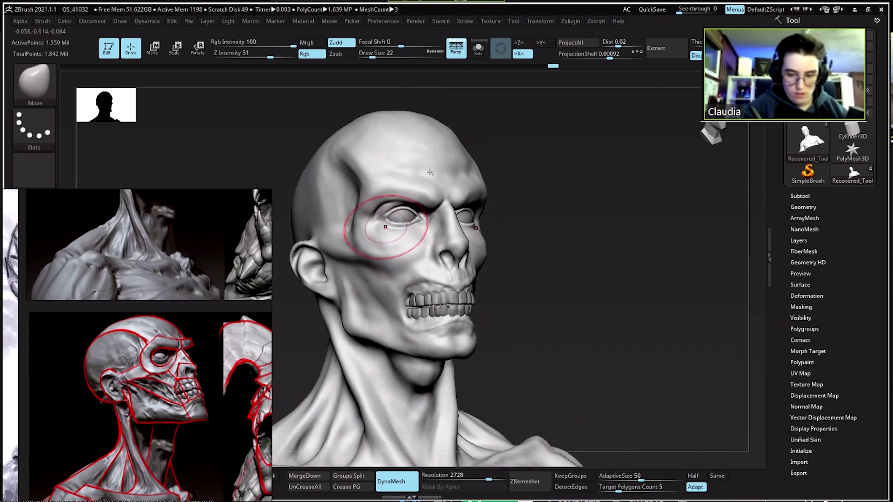
mouse_move(427, 176)
left_mouse_down()
mouse_move(395, 191)
mouse_move(421, 192)
left_mouse_up()
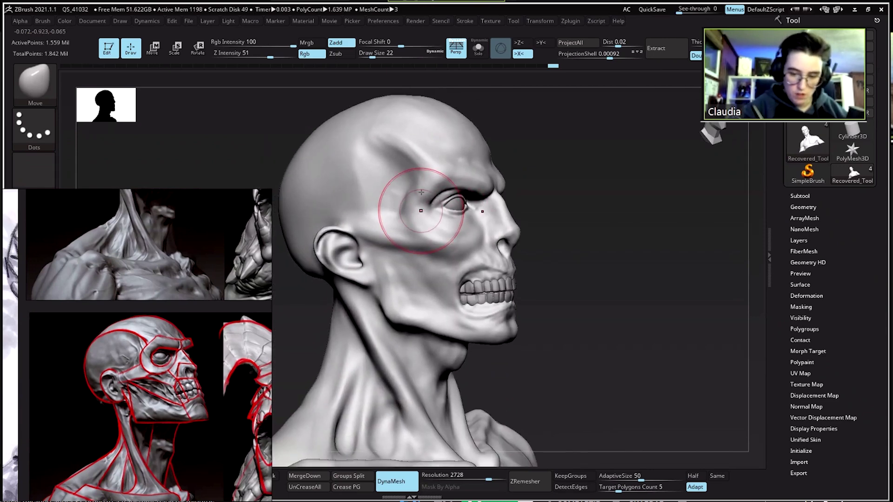
- Build up the temple and side of the forehead with ClayTubes strokes and smooth them
key("n")
key("b")
key("c")
key("t")
mouse_move(390, 132)
left_mouse_down()
mouse_move(417, 177)
mouse_move(368, 140)
mouse_move(375, 163)
mouse_move(402, 159)
mouse_move(409, 192)
left_mouse_up()
key("space")
left_click_drag(360, 167, 396, 193)
key("shift")
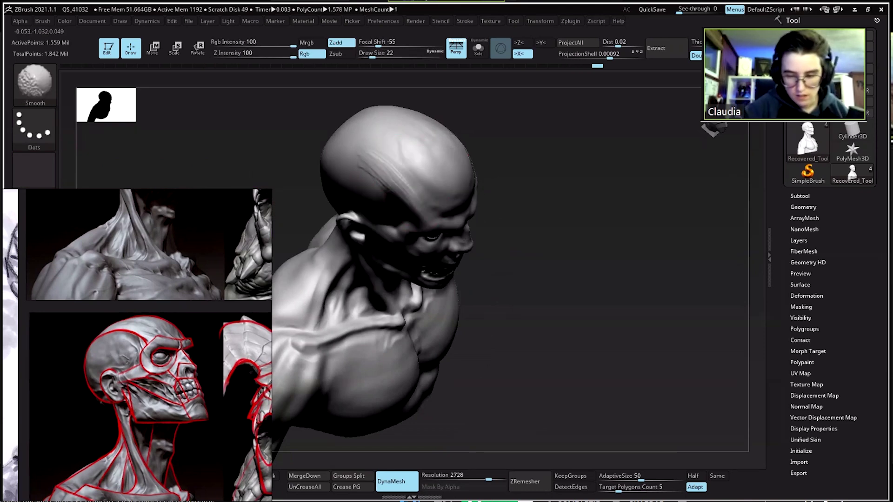
mouse_move(473, 254)
left_mouse_down()
mouse_move(434, 191)
mouse_move(470, 227)
mouse_move(444, 195)
left_mouse_up()
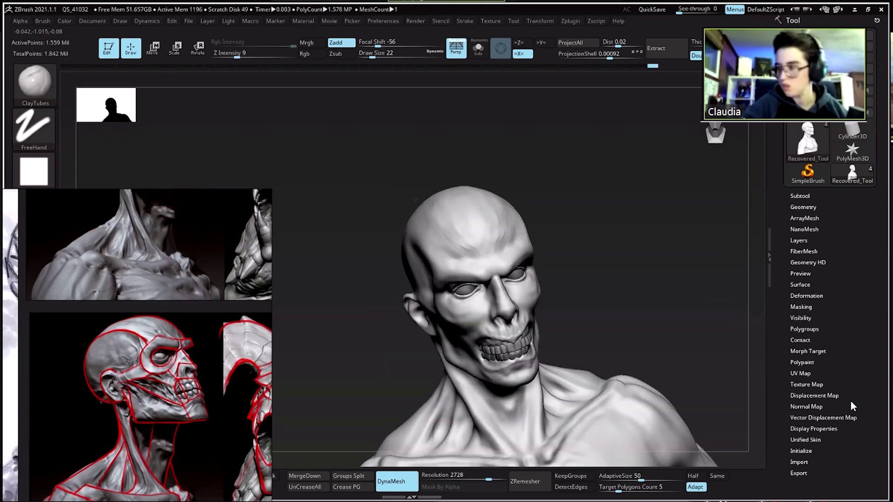
- Add ClayTubes strokes with draw size 13 around the outer rim of the eye socket and smooth them
mouse_move(446, 231)
left_mouse_down()
mouse_move(444, 199)
mouse_move(448, 210)
mouse_move(472, 214)
left_mouse_up()
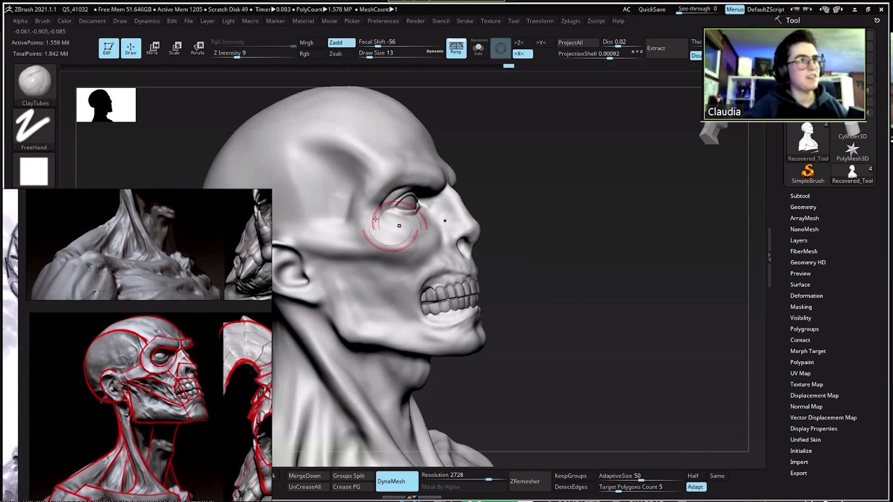
left_click_drag(393, 188, 379, 205)
key("shift")
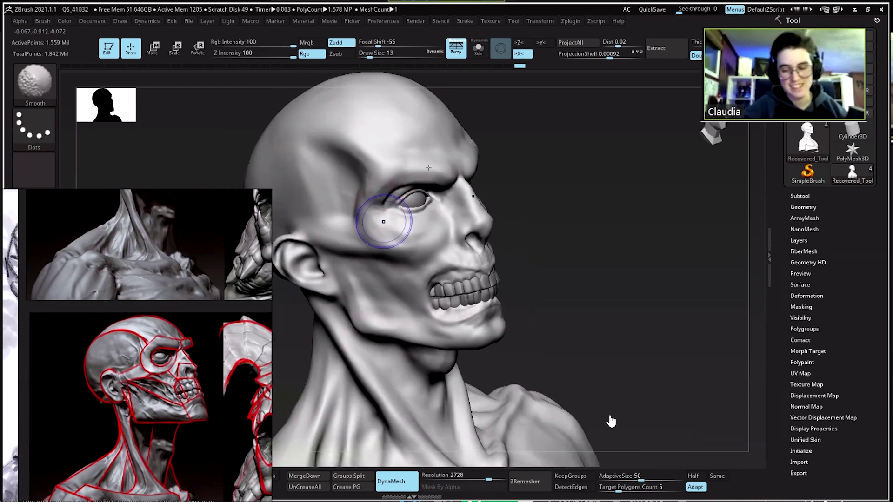
mouse_move(413, 171)
left_mouse_down()
mouse_move(447, 186)
mouse_move(378, 201)
mouse_move(427, 170)
mouse_move(392, 171)
left_mouse_up()
- Try creasing the outer brow and eye corner with DamStandard strokes at draw size 11
key("space")
key("b")
key("d")
key("s")
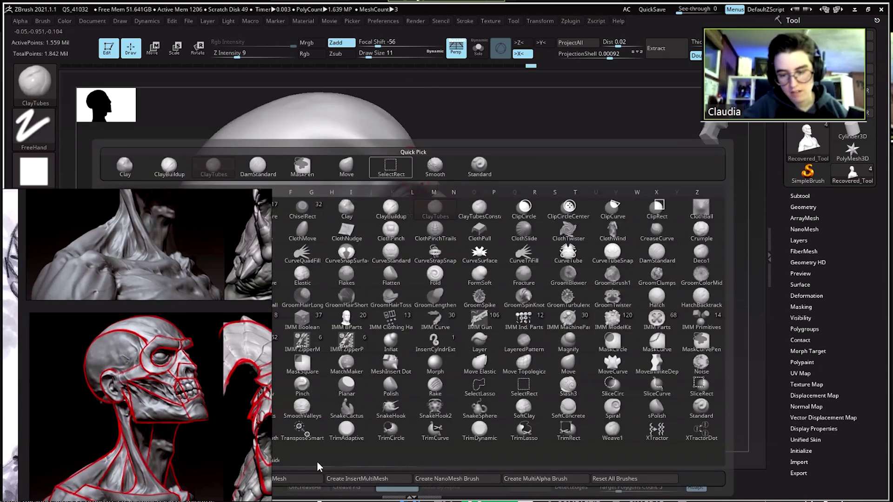
mouse_move(442, 167)
left_mouse_down()
mouse_move(427, 170)
mouse_move(418, 218)
mouse_move(433, 187)
mouse_move(407, 212)
left_mouse_up()
mouse_move(441, 161)
left_mouse_down()
mouse_move(411, 185)
mouse_move(447, 160)
left_mouse_up()
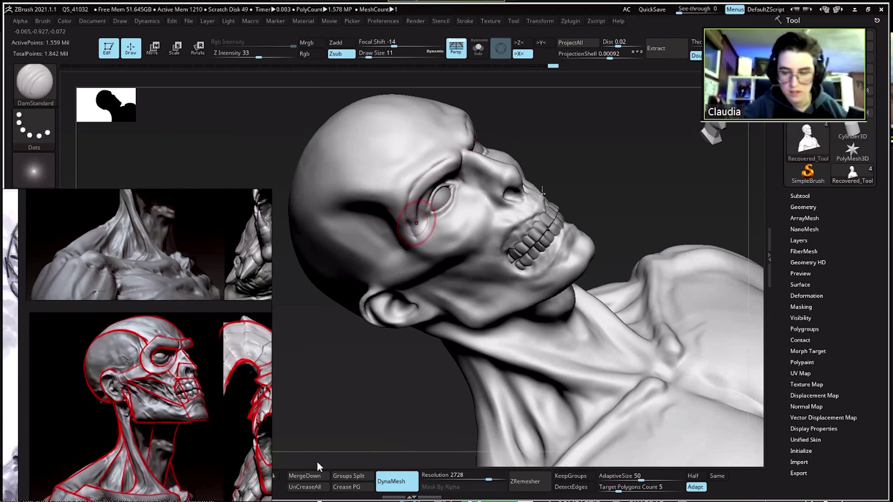
mouse_move(425, 225)
left_mouse_down()
mouse_move(538, 147)
mouse_move(550, 110)
left_mouse_up()
key("ctrl+z")
key("ctrl+z")
key("space")
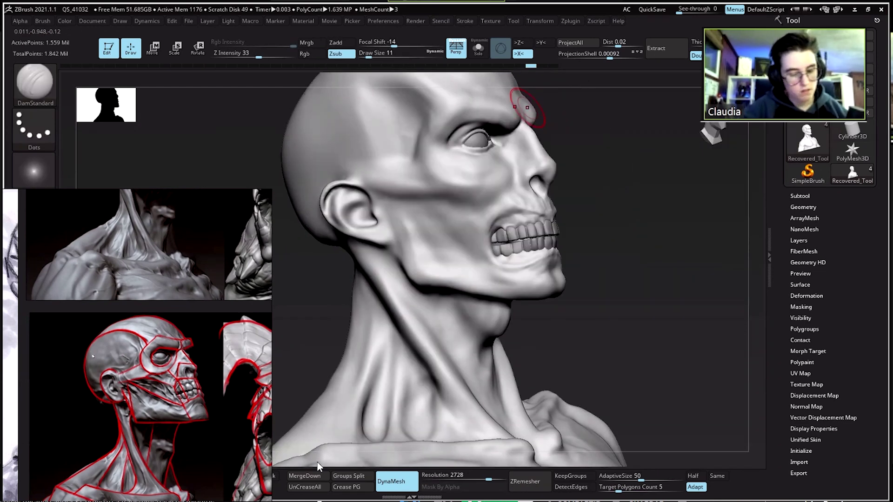
- Enlarge the dark rotting head reference and build up the side of the nose with ClayTubes at draw size 17
key("b")
key("c")
key("t")
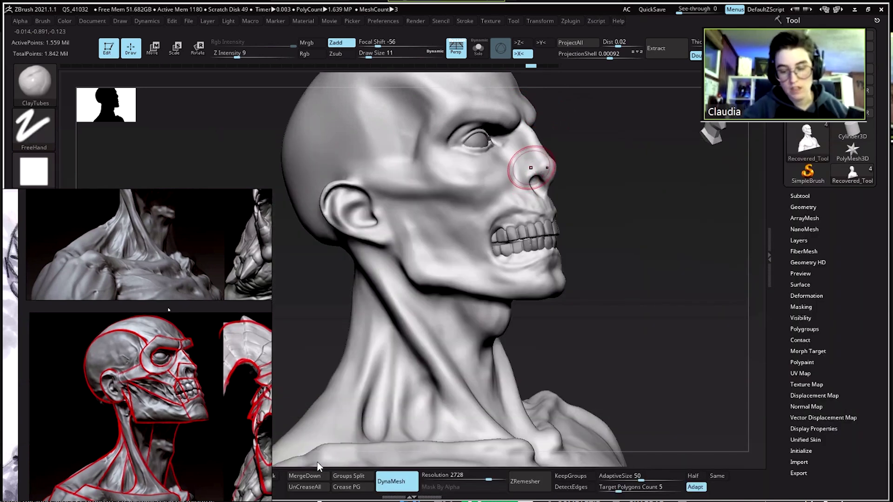
left_click_drag(137, 268, 136, 377)
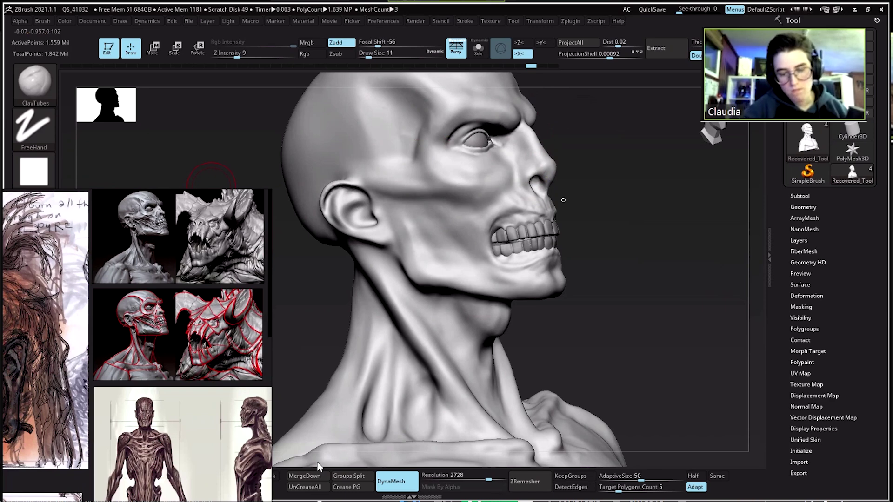
left_click_drag(563, 200, 575, 228)
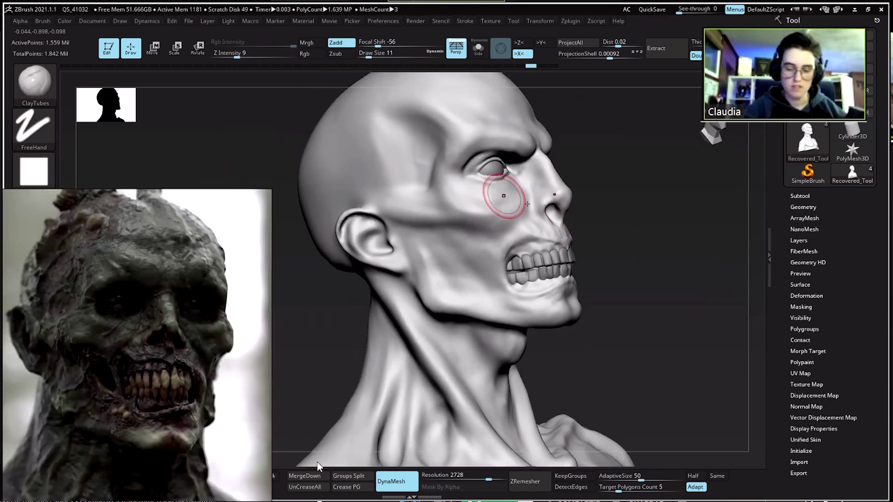
key("space")
left_click_drag(507, 199, 515, 199)
mouse_move(609, 218)
left_mouse_down()
mouse_move(565, 196)
mouse_move(571, 263)
mouse_move(526, 229)
mouse_move(528, 168)
left_mouse_up()
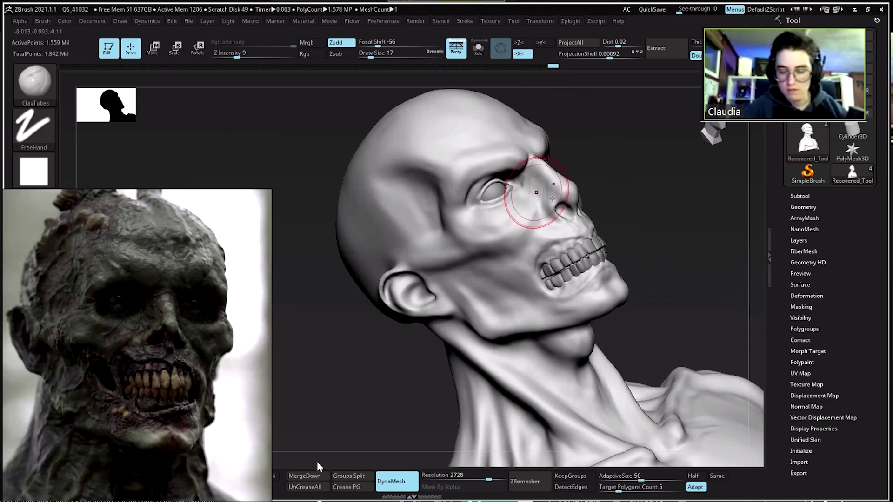
- Carve a crease beside the nostril with DamStandard at draw size 12
key("space")
key("b")
key("d")
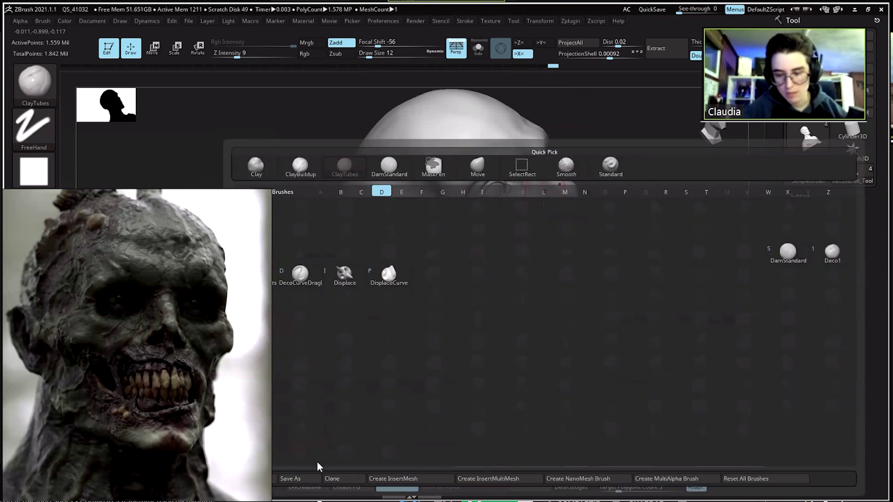
key("s")
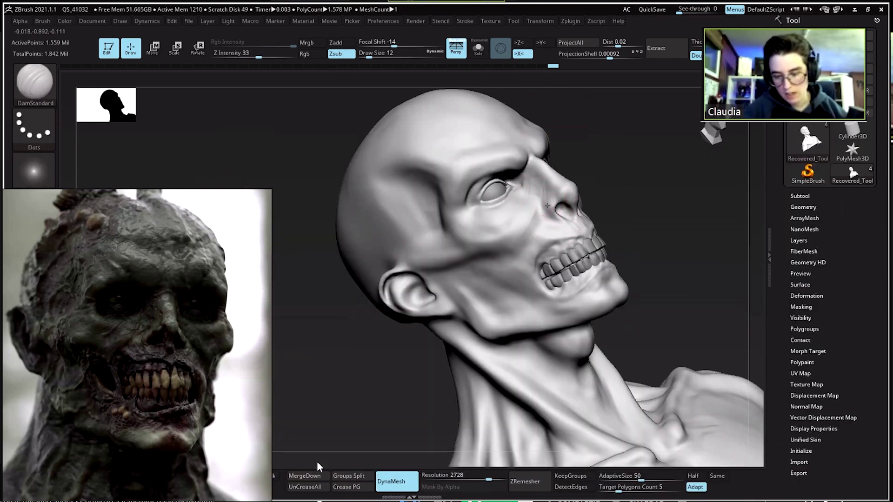
mouse_move(551, 220)
left_mouse_down()
mouse_move(547, 202)
mouse_move(552, 234)
left_mouse_up()
- Add fine ClayTubes strokes with draw size 6 beside the nose bridge and along the lower cheekbone
key("space")
key("b")
key("c")
key("t")
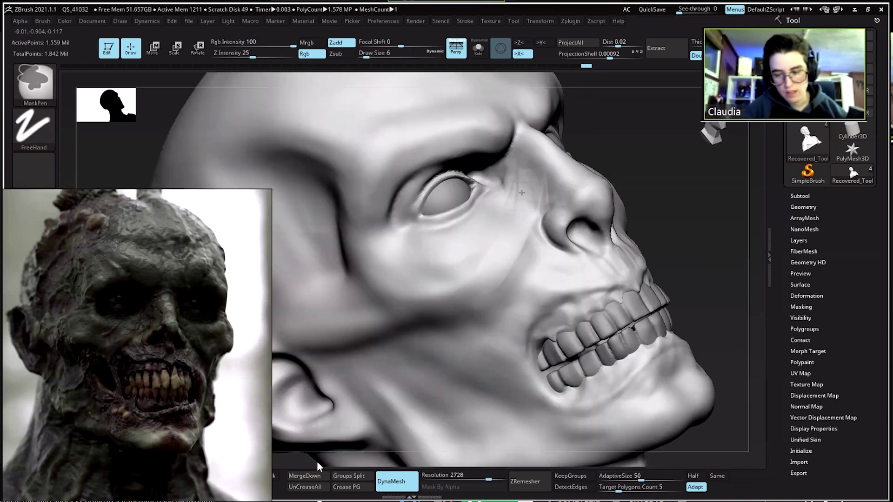
mouse_move(534, 196)
left_mouse_down()
mouse_move(576, 249)
mouse_move(556, 220)
left_mouse_up()
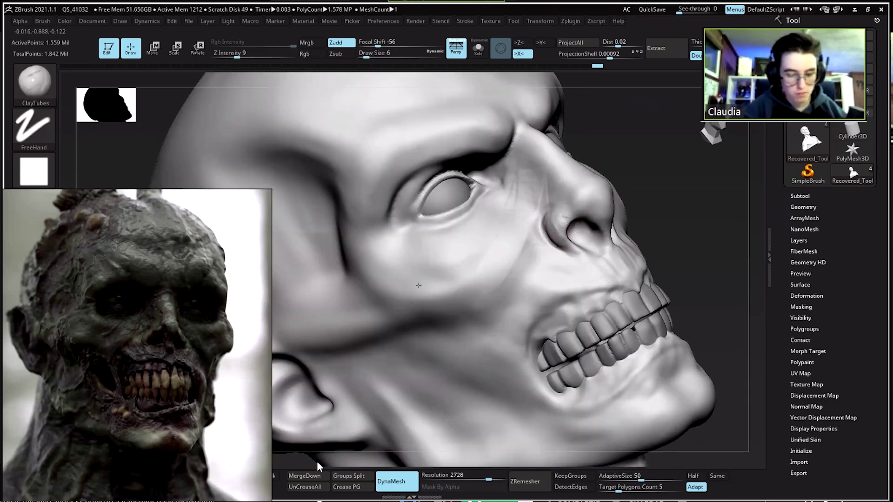
mouse_move(453, 288)
left_mouse_down()
mouse_move(488, 278)
mouse_move(473, 289)
mouse_move(465, 326)
mouse_move(504, 240)
left_mouse_up()
left_click_drag(449, 278, 511, 255)
left_click_drag(404, 281, 466, 283)
- Sculpt the torn upper lip and mouth corner with ClayTubes strokes at draw size 9 and smooth them
mouse_move(593, 202)
left_mouse_down()
mouse_move(577, 179)
mouse_move(586, 163)
mouse_move(592, 229)
mouse_move(465, 272)
mouse_move(487, 241)
mouse_move(584, 261)
mouse_move(591, 225)
mouse_move(577, 293)
mouse_move(583, 272)
left_mouse_up()
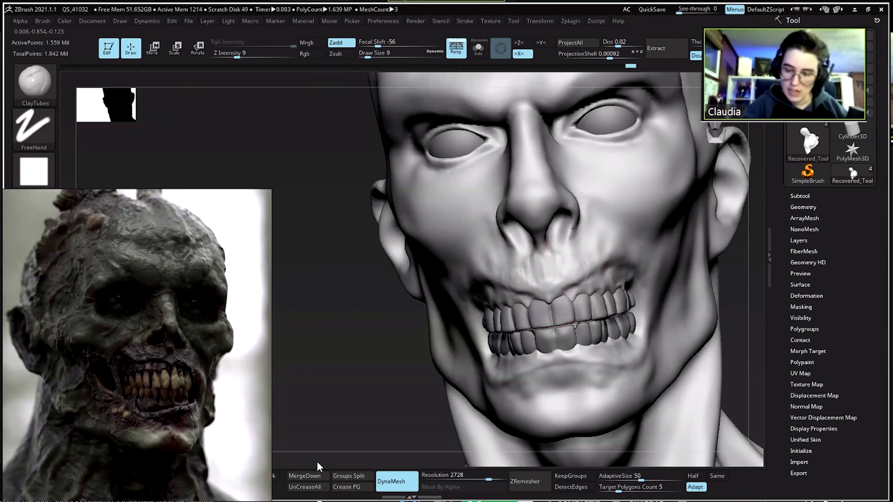
mouse_move(630, 228)
left_mouse_down()
mouse_move(608, 196)
mouse_move(598, 229)
left_mouse_up()
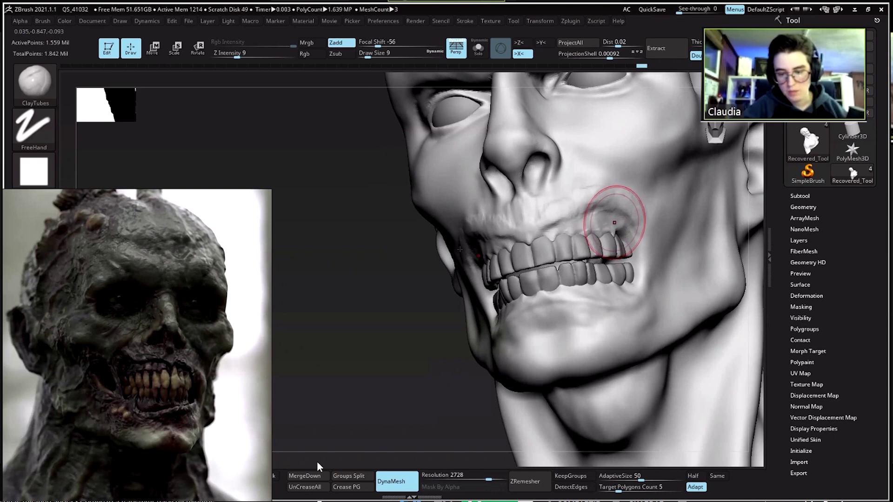
left_click_drag(616, 208, 528, 249)
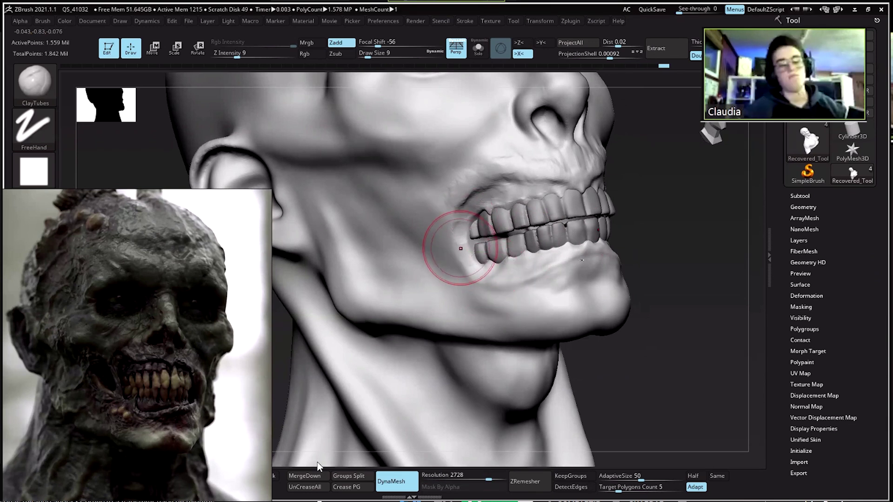
key("shift")
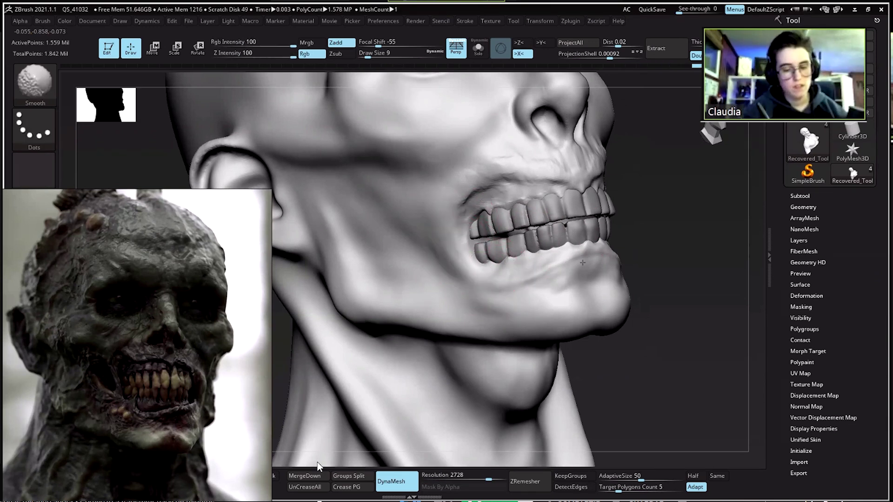
- Build up the torn lower lip with ClayTubes strokes at draw size 7, and switch to DamStandard at draw size 12
left_click_drag(634, 266, 568, 265)
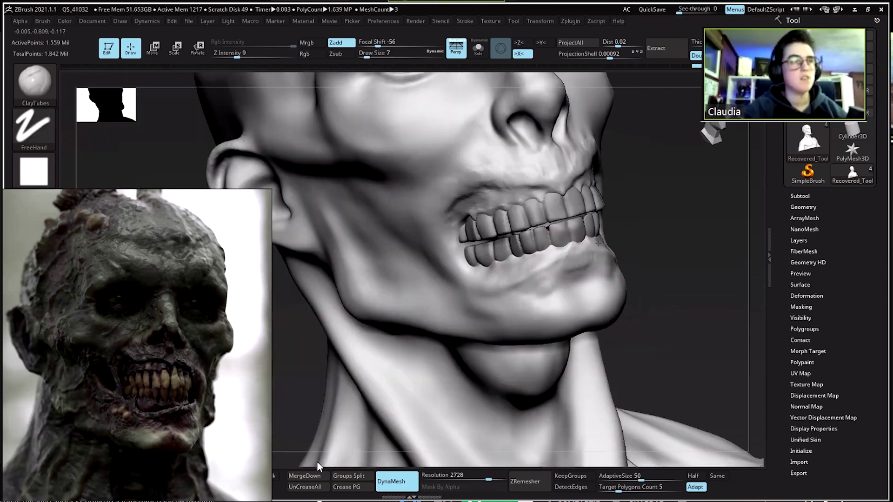
left_click_drag(624, 255, 574, 273)
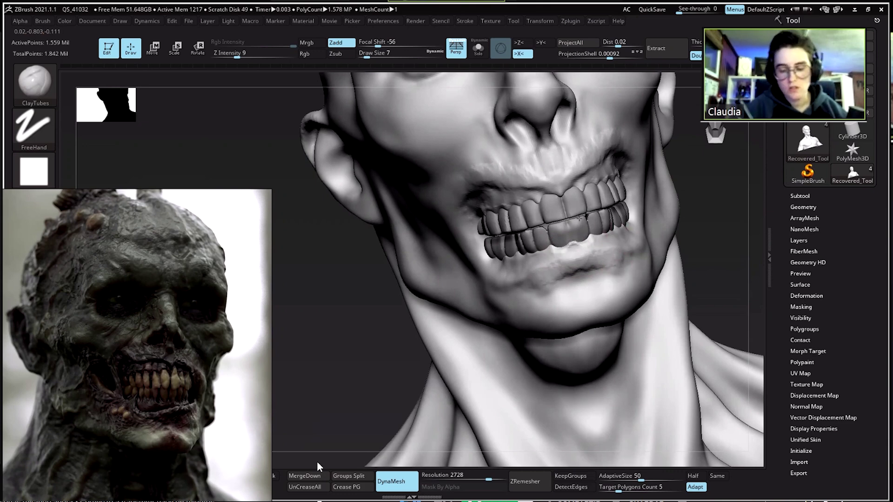
mouse_move(632, 256)
left_mouse_down()
mouse_move(577, 210)
mouse_move(637, 249)
left_mouse_up()
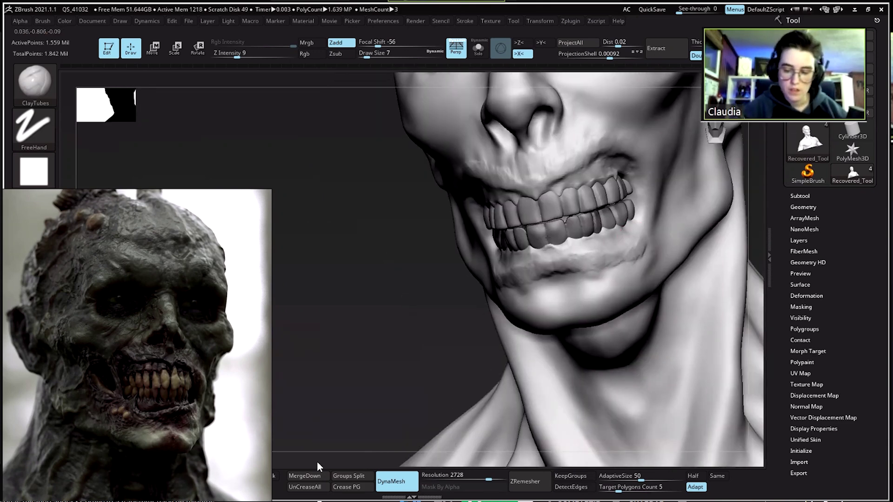
mouse_move(577, 265)
left_mouse_down()
mouse_move(558, 279)
mouse_move(545, 273)
left_mouse_up()
key("b")
key("d")
key("s")
key("space")
mouse_move(587, 210)
left_mouse_down()
mouse_move(550, 200)
mouse_move(554, 220)
mouse_move(578, 209)
mouse_move(538, 236)
mouse_move(577, 217)
left_mouse_up()
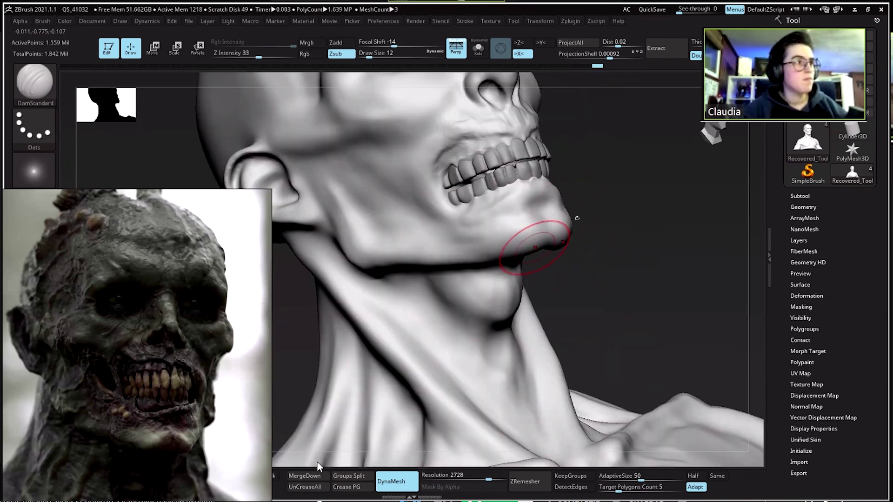
- Build up the jaw corner and the muscle in front of the ear with ClayTubes strokes at draw size 12
key("b")
key("c")
key("b")
key("b")
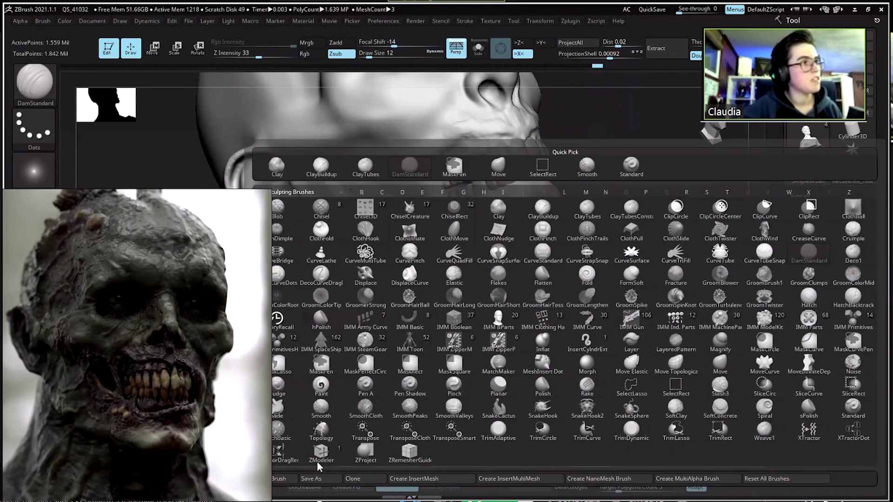
key("c")
key("t")
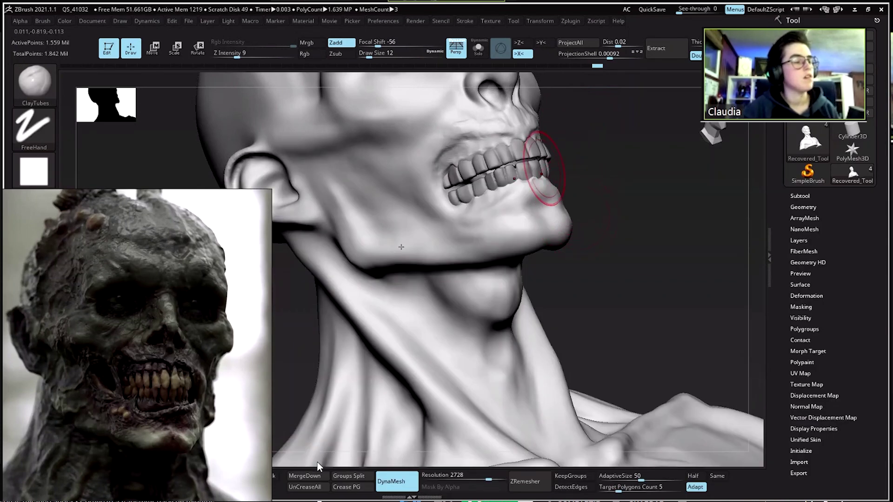
left_click_drag(575, 204, 611, 209)
left_click_drag(392, 245, 430, 239)
mouse_move(353, 195)
left_mouse_down()
mouse_move(393, 251)
mouse_move(392, 197)
mouse_move(338, 185)
left_mouse_up()
mouse_move(338, 185)
left_mouse_down()
mouse_move(383, 206)
mouse_move(381, 247)
mouse_move(346, 197)
mouse_move(392, 247)
left_mouse_up()
mouse_move(345, 177)
left_mouse_down()
mouse_move(400, 249)
mouse_move(339, 181)
left_mouse_up()
- Add ClayTubes strokes with draw size 16 to the upper neck beneath the jaw and smooth them
mouse_move(505, 220)
left_mouse_down()
mouse_move(495, 201)
mouse_move(450, 359)
mouse_move(458, 181)
mouse_move(460, 219)
mouse_move(479, 209)
left_mouse_up()
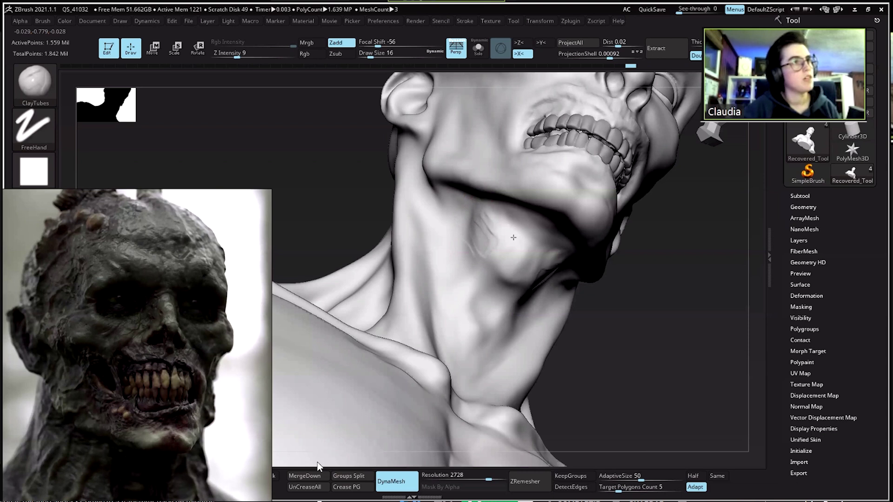
left_click_drag(486, 228, 511, 277)
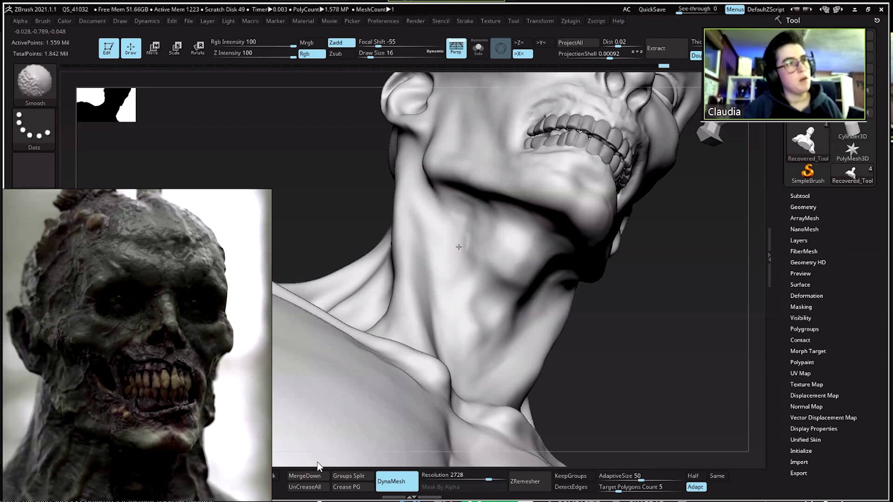
mouse_move(509, 217)
left_mouse_down()
mouse_move(528, 219)
mouse_move(514, 225)
left_mouse_up()
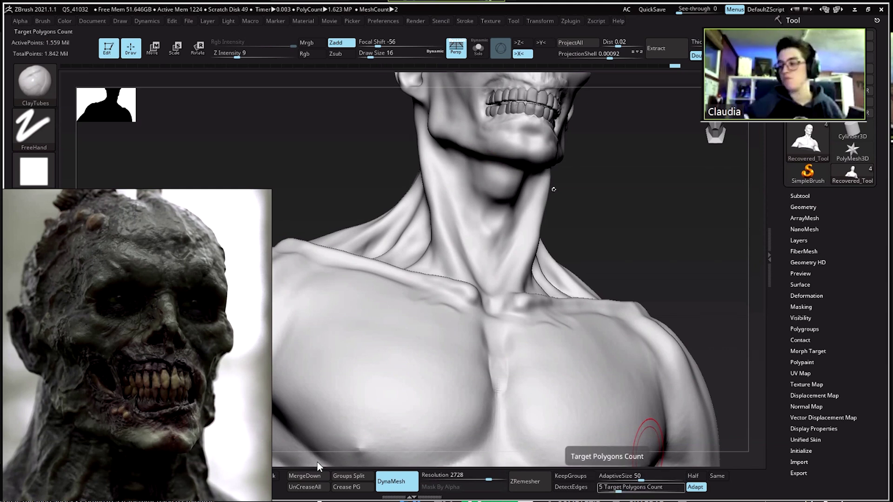
left_click(570, 21)
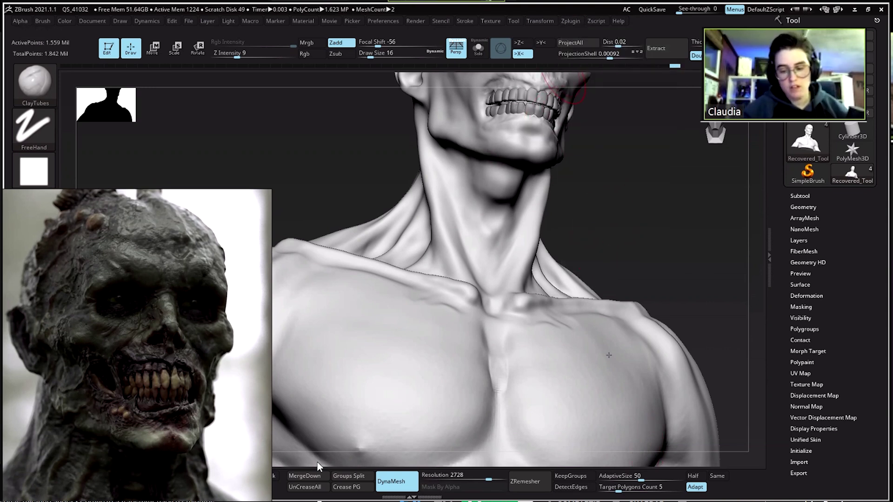
left_click(570, 21)
left_click(603, 204)
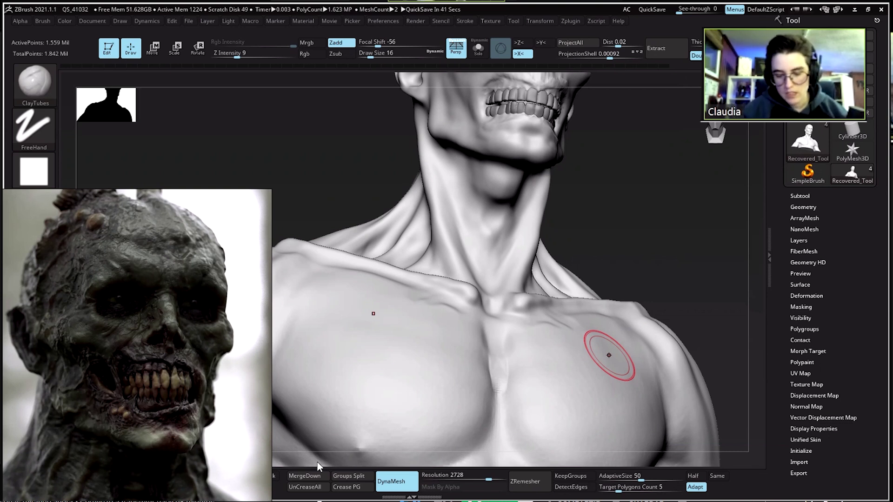
- Sculpt the sternum between the chest muscles with ClayTubes at draw size 16, and bring the wider reference board into view
left_click_drag(628, 180, 618, 209)
mouse_move(566, 263)
left_mouse_down()
mouse_move(562, 325)
mouse_move(580, 336)
mouse_move(557, 307)
left_mouse_up()
key("shift")
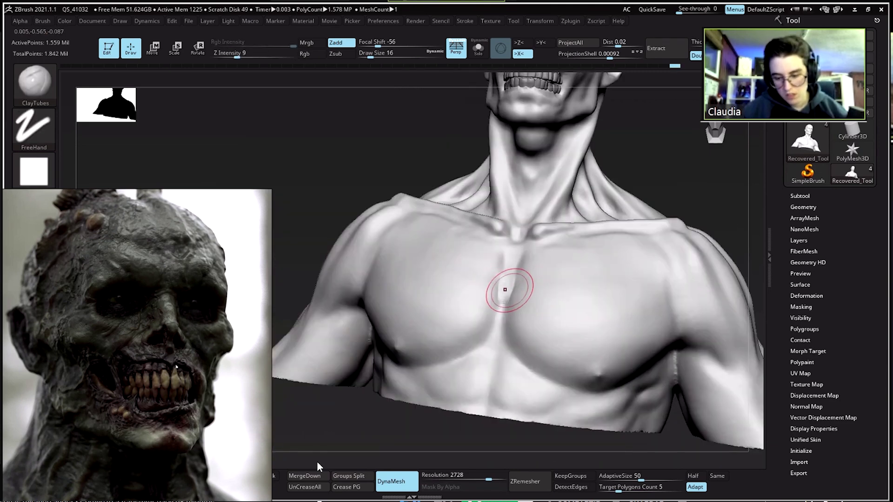
left_click_drag(505, 289, 504, 301)
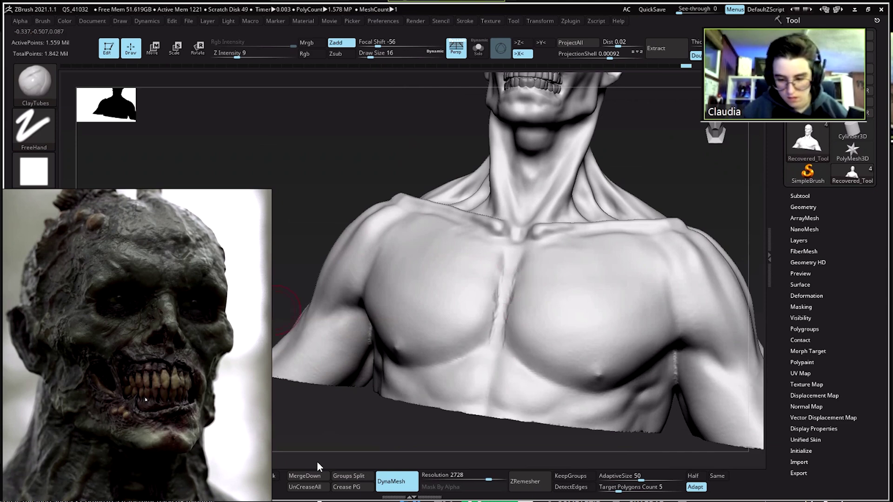
scroll(161, 400, "down", 5)
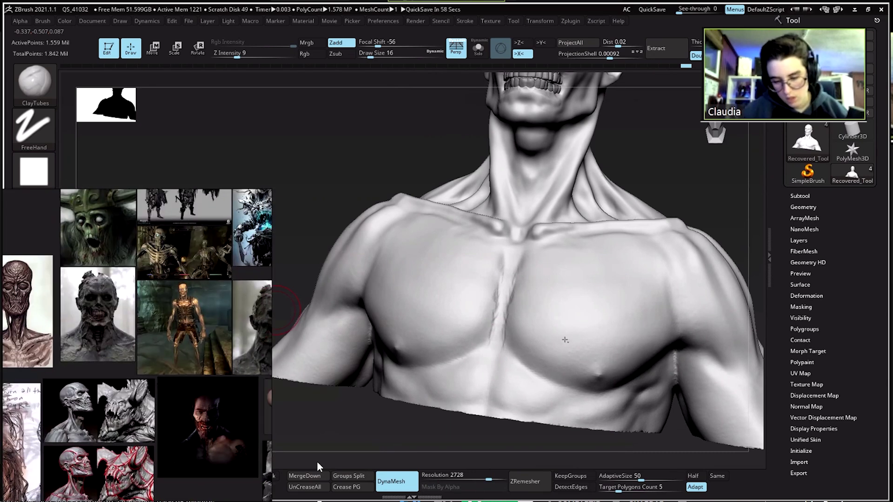
- Carve down the bulging pectoral muscles on both sides of the chest with ClayTubes strokes at draw size 46
scroll(137, 345, "up", 5)
mouse_move(580, 313)
left_mouse_down()
mouse_move(548, 302)
mouse_move(544, 265)
mouse_move(550, 274)
left_mouse_up()
key("space")
mouse_move(568, 325)
left_mouse_down()
mouse_move(591, 274)
mouse_move(568, 279)
mouse_move(577, 288)
mouse_move(578, 279)
mouse_move(556, 283)
left_mouse_up()
left_click_drag(554, 249, 536, 258)
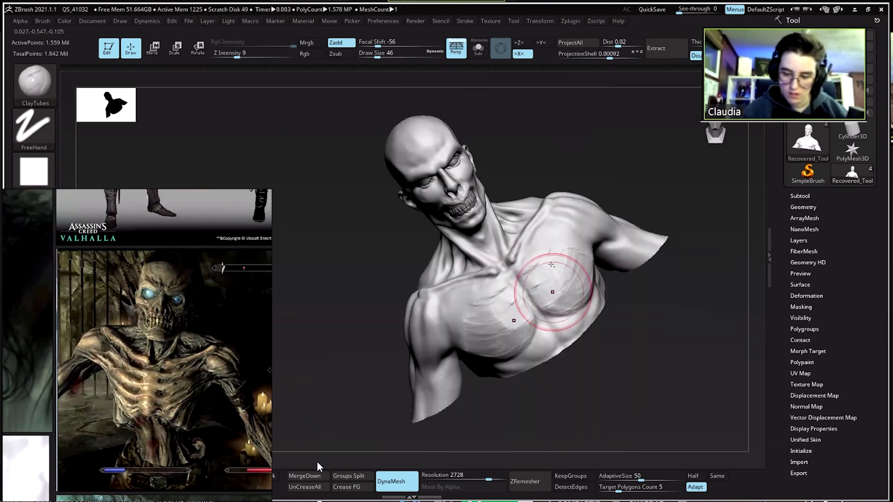
mouse_move(534, 299)
left_mouse_down()
mouse_move(559, 293)
mouse_move(567, 264)
left_mouse_up()
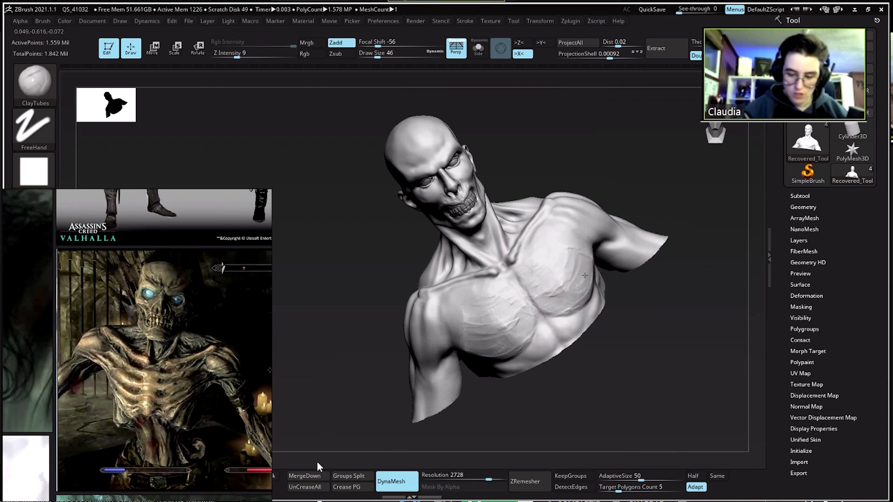
left_click_drag(611, 269, 576, 287)
mouse_move(571, 248)
left_mouse_down()
mouse_move(597, 259)
mouse_move(590, 291)
left_mouse_up()
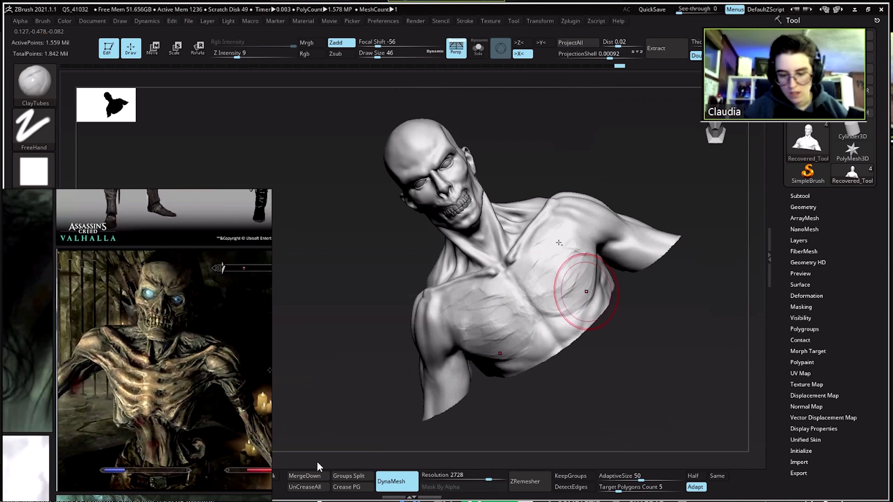
left_click_drag(561, 230, 552, 238)
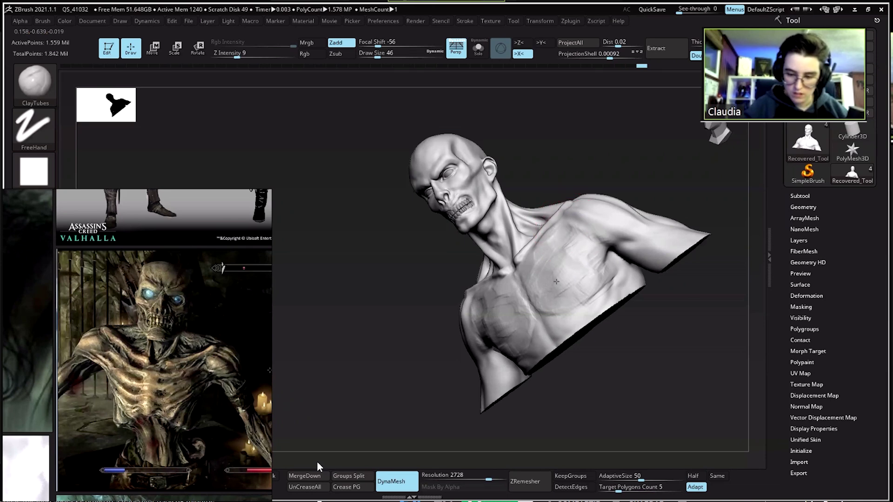
mouse_move(544, 246)
left_mouse_down()
mouse_move(558, 275)
mouse_move(542, 259)
left_mouse_up()
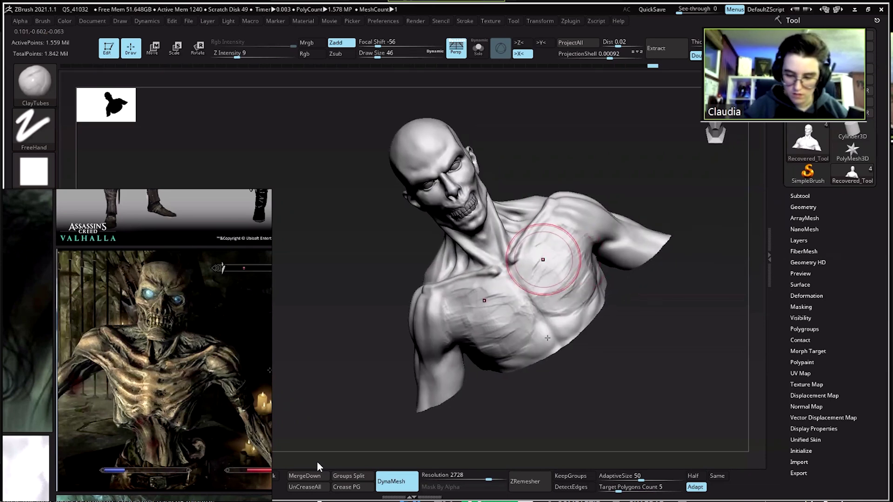
- Flatten the whole chest down to the ribs with ClayTubes at draw size 46 and smooth away the strokes
key("ctrl+shift+z")
key("ctrl+shift+z")
key("ctrl+shift+z")
key("ctrl+shift+z")
key("ctrl+shift+z")
key("ctrl+shift+z")
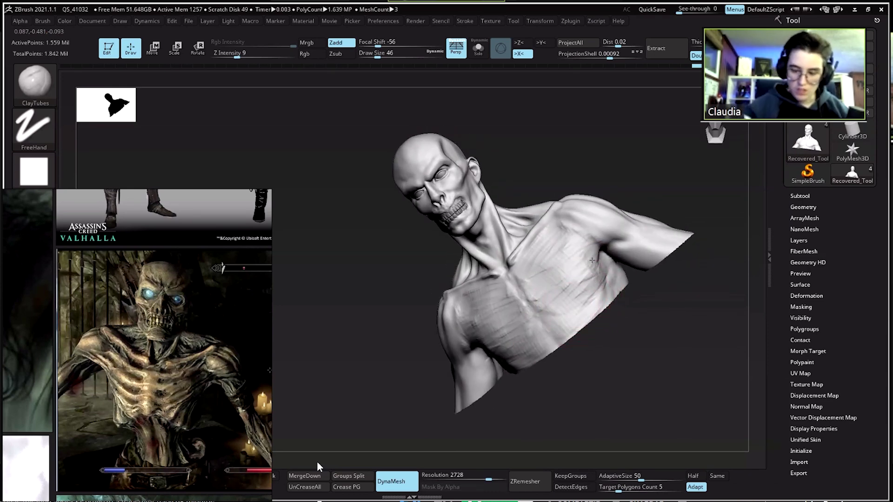
mouse_move(589, 273)
left_mouse_down()
mouse_move(560, 296)
mouse_move(574, 301)
left_mouse_up()
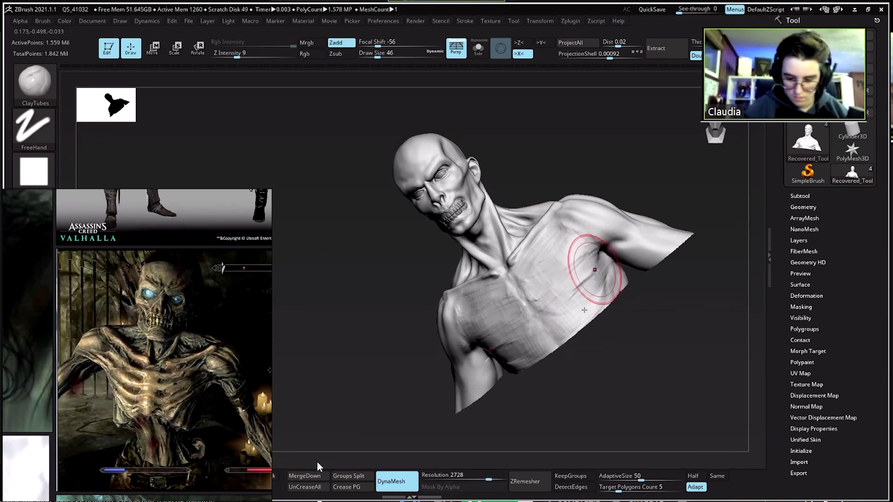
key("ctrl+z")
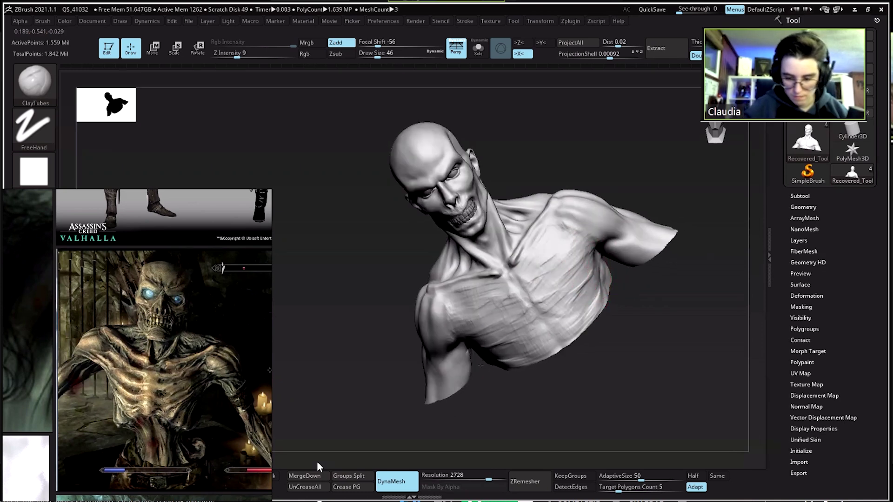
key("ctrl+shift+z")
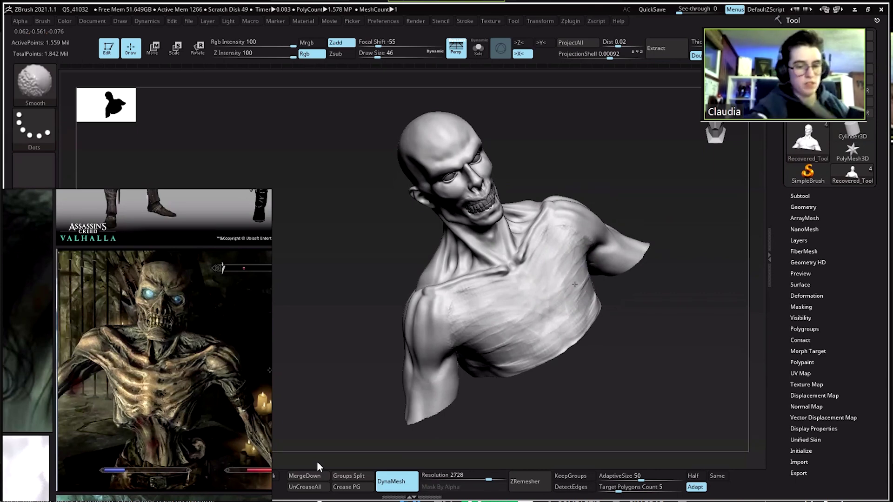
key("ctrl+z")
key("ctrl+z")
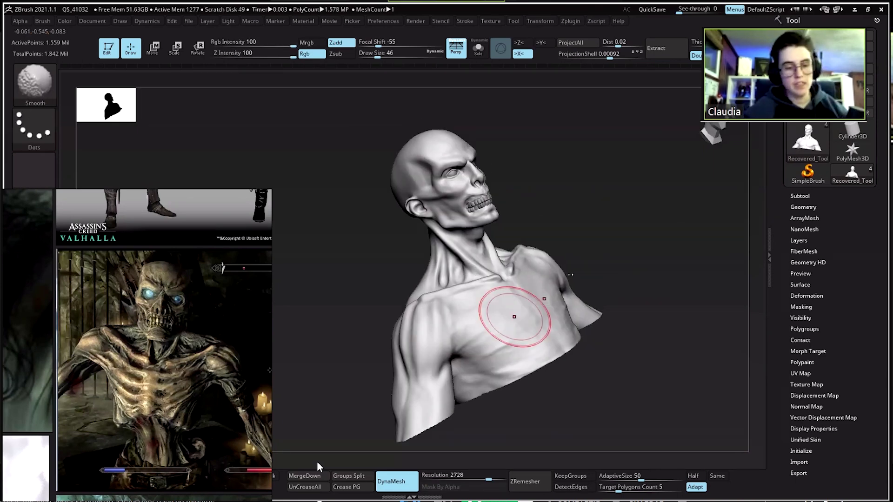
mouse_move(570, 304)
left_mouse_down()
mouse_move(534, 305)
mouse_move(529, 325)
left_mouse_up()
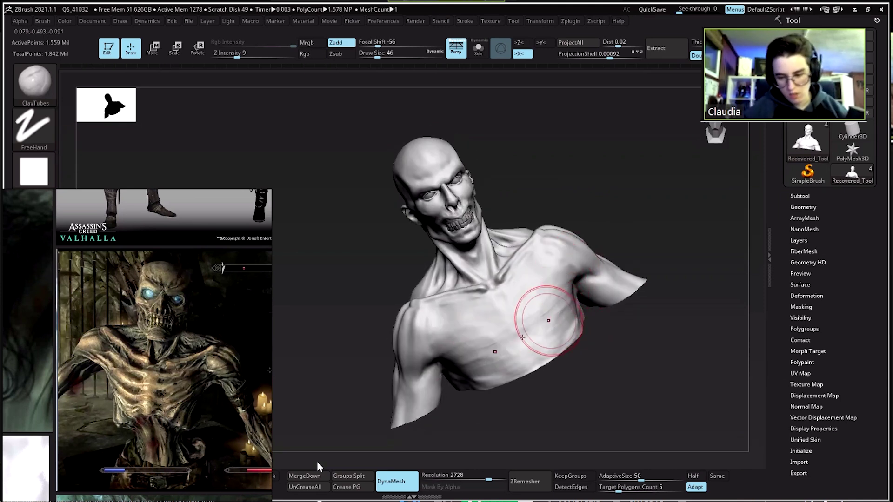
key("shift")
- Reshape the chest, back and upper arms with the Move brush at draw size 80, working from the side
key("b")
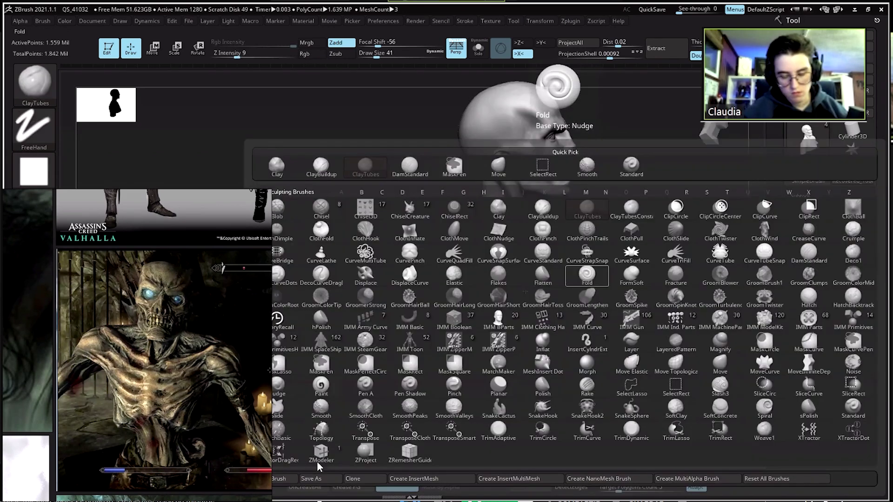
key("m")
key("v")
key("space")
mouse_move(563, 274)
left_mouse_down()
mouse_move(572, 274)
mouse_move(535, 299)
mouse_move(522, 279)
mouse_move(558, 279)
left_mouse_up()
key("bracketright")
key("bracketright")
left_click_drag(442, 325, 450, 336)
left_click_drag(453, 286, 466, 302)
left_click_drag(476, 373, 478, 327)
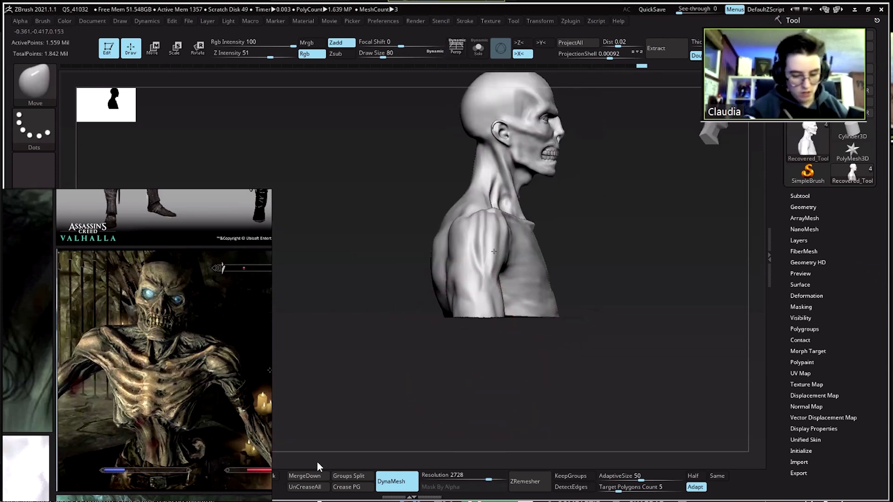
left_click_drag(455, 339, 602, 338)
left_click_drag(581, 298, 618, 364)
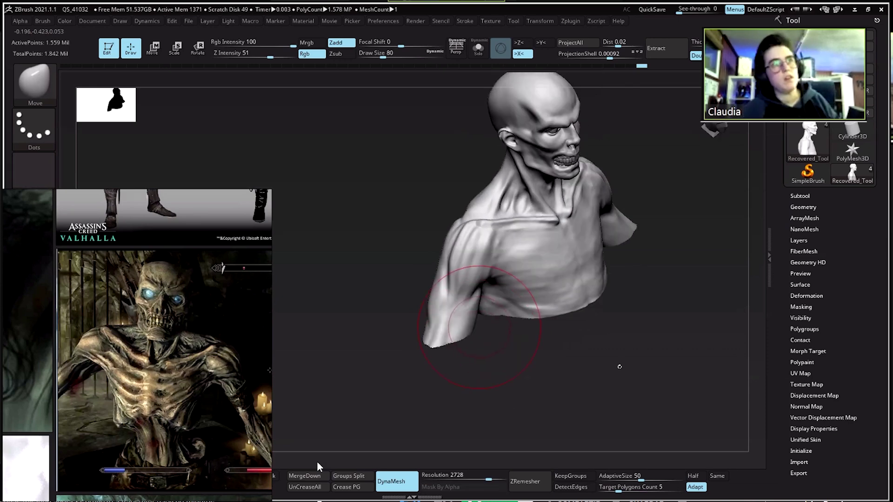
mouse_move(614, 273)
left_mouse_down()
mouse_move(587, 279)
mouse_move(600, 302)
mouse_move(504, 289)
left_mouse_up()
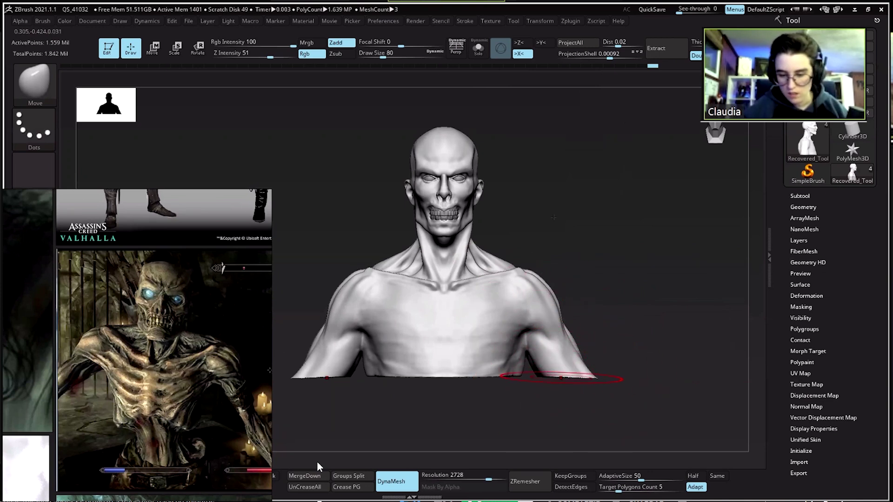
- Switch the selection brush to SelectLasso and try hiding both arms at the shoulders
left_click_drag(601, 378, 618, 287)
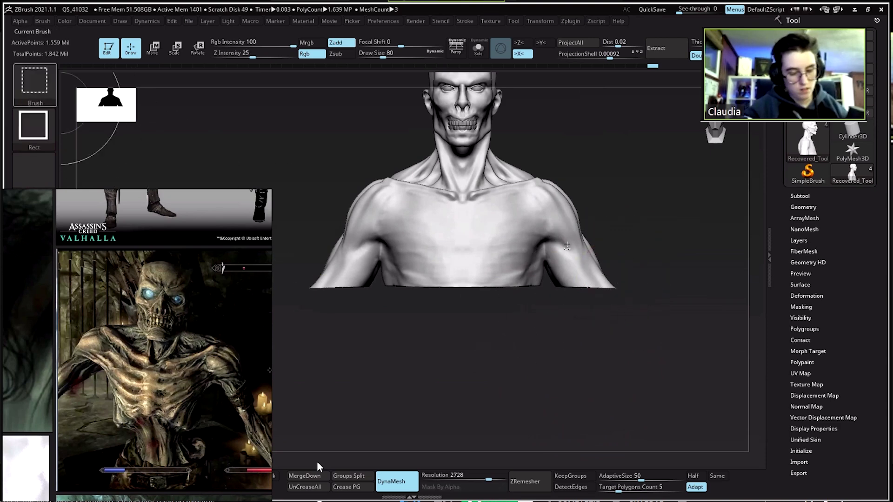
left_click(35, 85, "ctrl+shift")
left_click(313, 134)
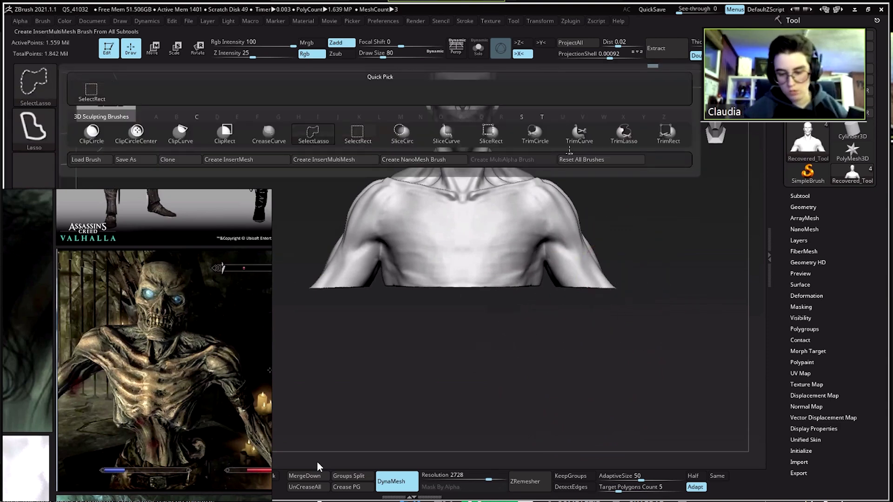
left_click(541, 255, "ctrl+shift")
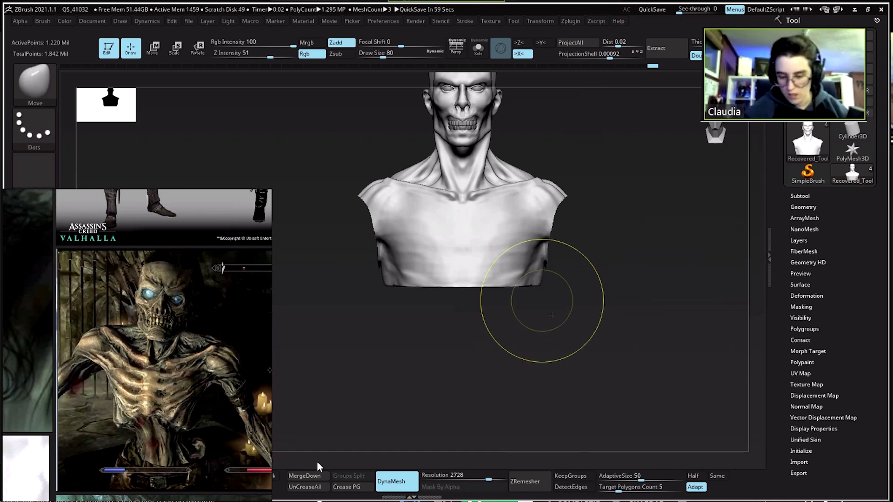
left_click(547, 279, "ctrl+shift")
mouse_move(547, 279)
left_mouse_down()
mouse_move(614, 254)
mouse_move(657, 261)
mouse_move(670, 291)
left_mouse_up()
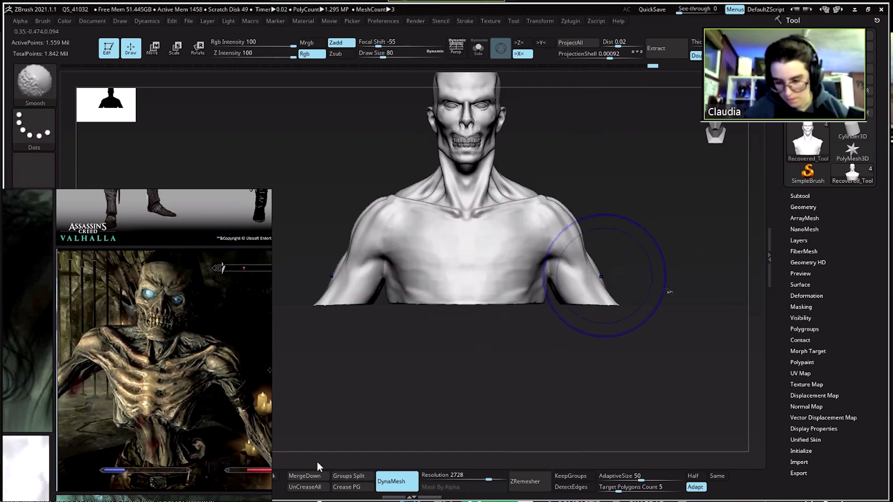
- Cut both arms off at the shoulders by deleting their lasso-hidden geometry and remeshing the bust with DynaMesh
mouse_move(592, 392)
left_mouse_down()
mouse_move(553, 321)
mouse_move(547, 275)
mouse_move(598, 260)
mouse_move(622, 228)
mouse_move(613, 235)
left_mouse_up()
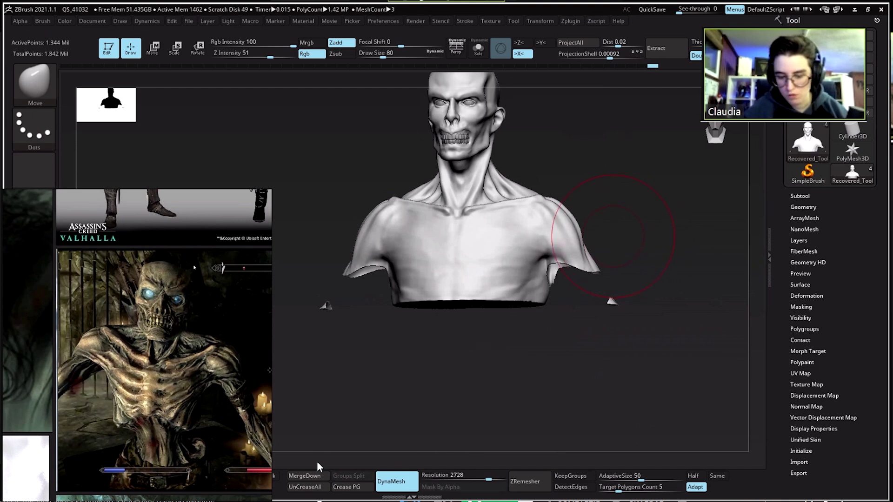
mouse_move(641, 301)
left_mouse_down()
mouse_move(591, 301)
mouse_move(604, 293)
left_mouse_up()
left_click_drag(653, 321, 657, 240)
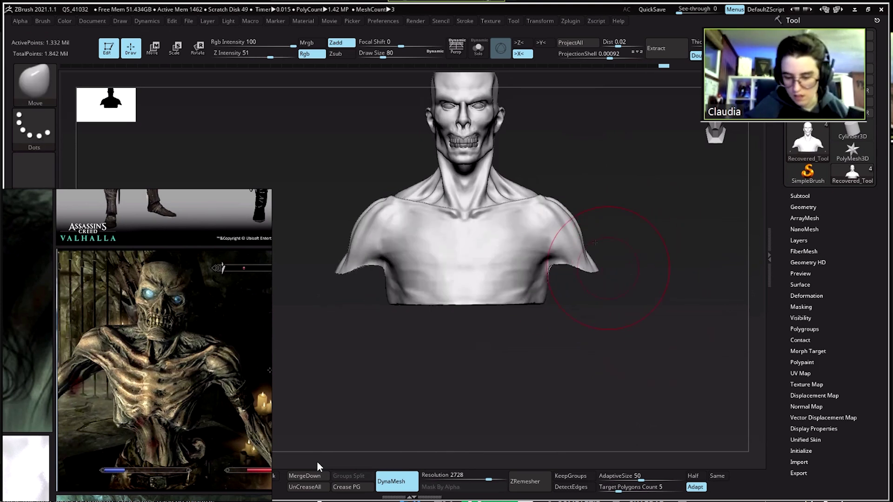
left_click_drag(223, 372, 187, 347)
mouse_move(651, 252)
left_mouse_down()
mouse_move(644, 220)
mouse_move(650, 237)
mouse_move(619, 242)
left_mouse_up()
left_click_drag(351, 391, 354, 195)
left_click_drag(641, 219, 653, 255)
left_click_drag(651, 250, 655, 259)
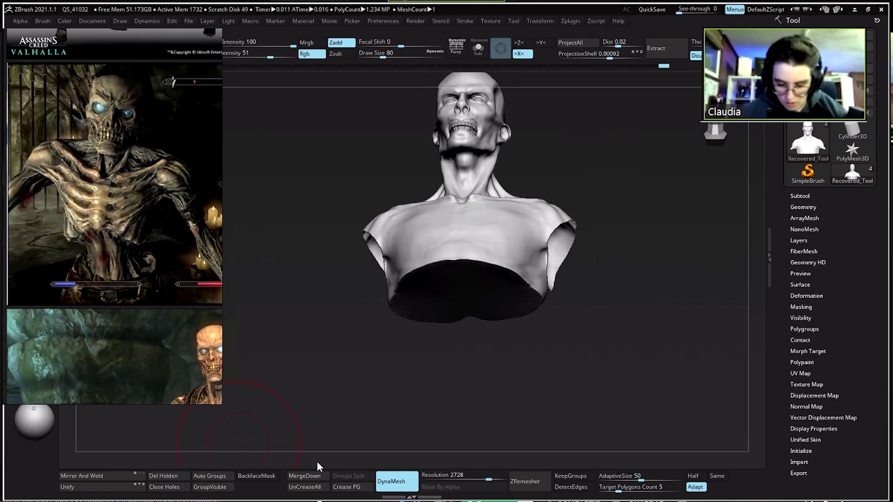
left_click_drag(594, 259, 587, 317)
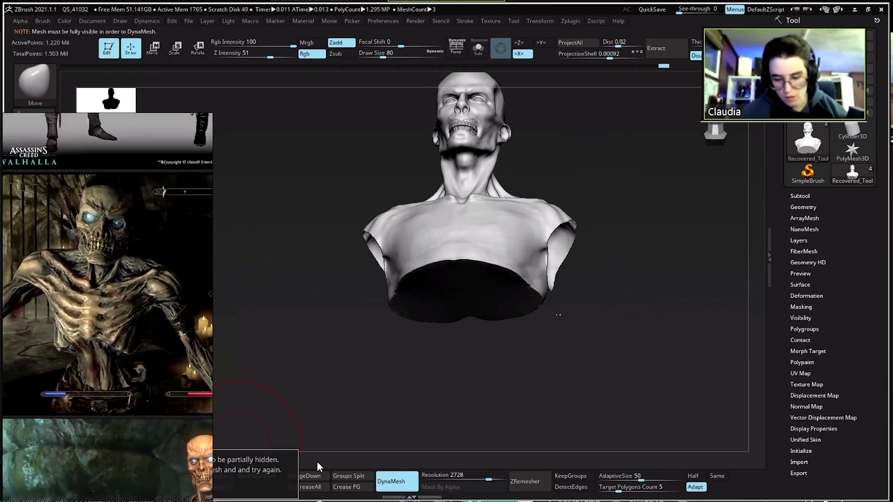
- Round off the cut shoulder stumps with ClayTubes, using draw size 51
key("b")
key("c")
key("t")
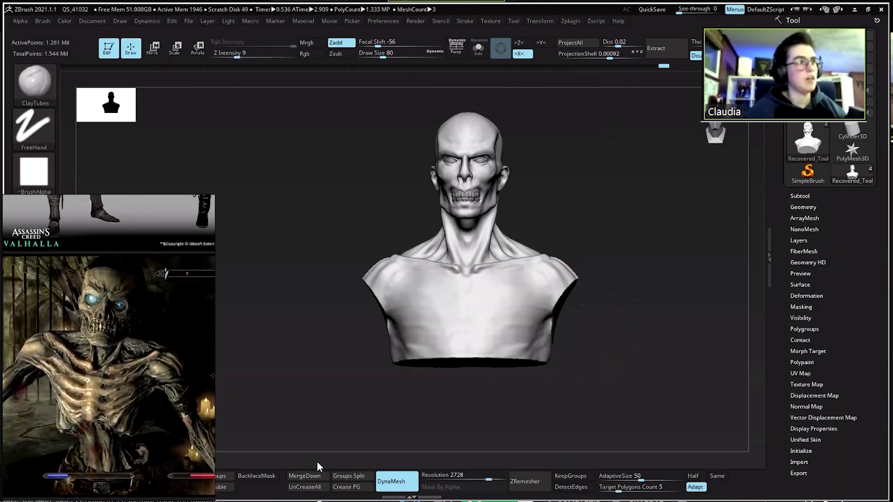
key("space")
mouse_move(562, 313)
left_mouse_down()
mouse_move(574, 355)
mouse_move(570, 335)
mouse_move(562, 348)
mouse_move(618, 368)
left_mouse_up()
left_click_drag(572, 395, 616, 395)
mouse_move(591, 312)
left_mouse_down()
mouse_move(564, 317)
mouse_move(632, 342)
left_mouse_up()
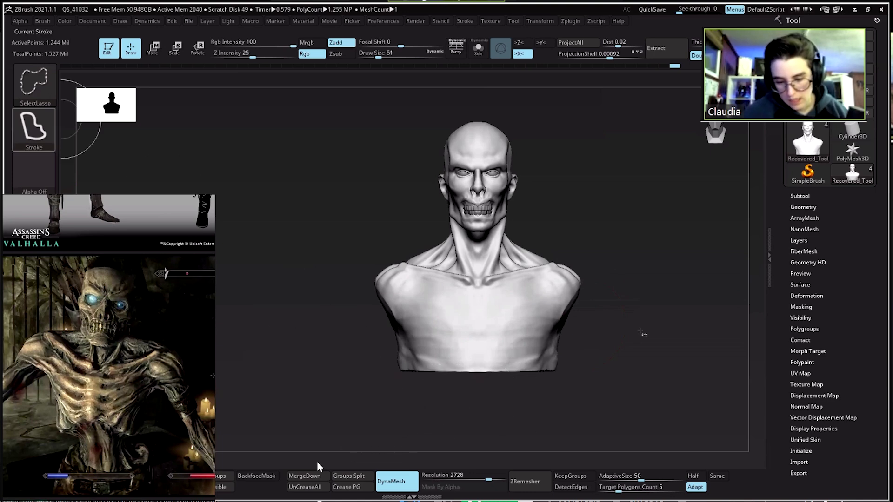
- Change the selection shape and trim off the lower part of the torso
left_click(33, 128)
left_click(358, 135)
left_click_drag(344, 426, 350, 416, "ctrl+shift")
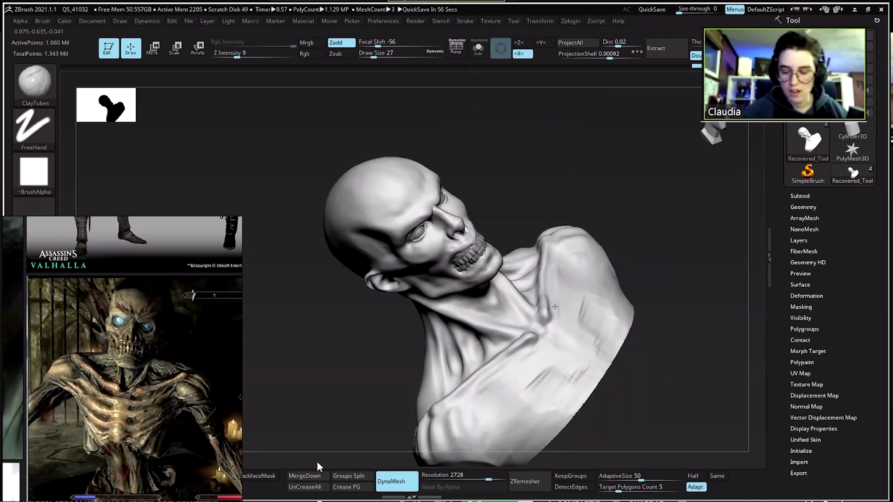
- Sculpt thin pectoral forms and the hollow over the sternum with ClayTubes strokes at draw size 27
mouse_move(558, 314)
left_mouse_down()
mouse_move(544, 264)
mouse_move(527, 255)
mouse_move(517, 266)
left_mouse_up()
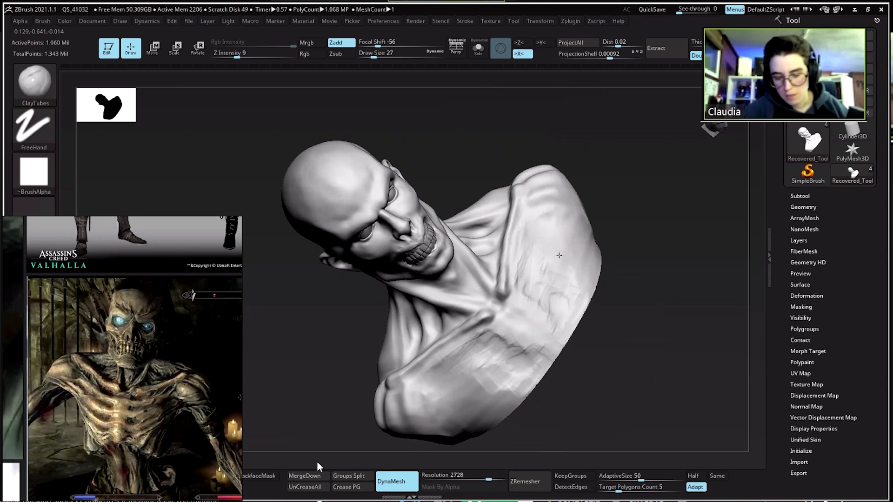
left_click_drag(584, 261, 579, 298)
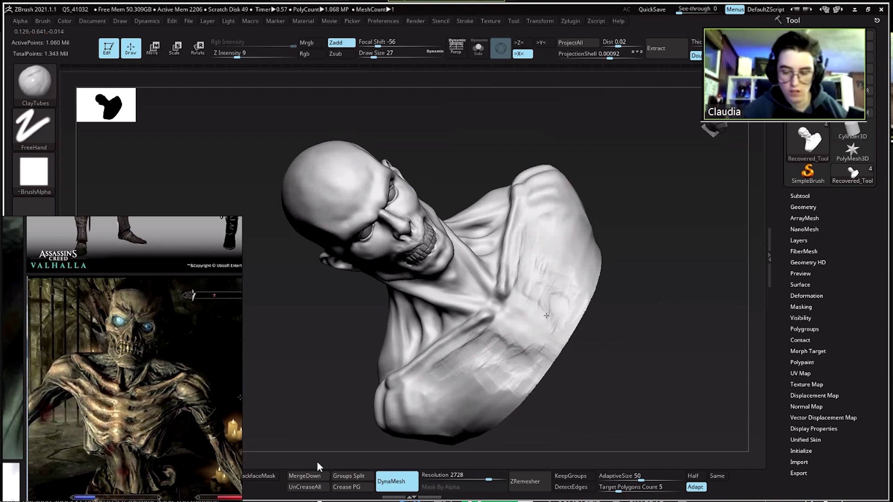
left_click_drag(548, 232, 542, 291)
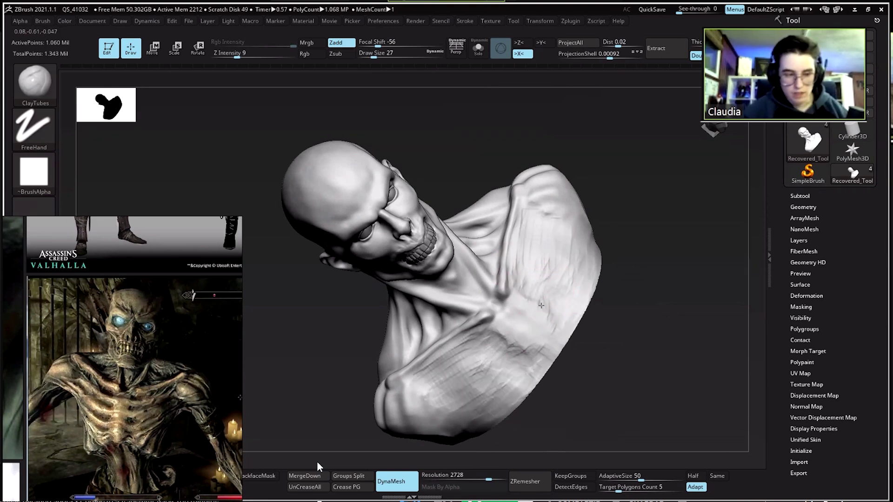
mouse_move(535, 311)
left_mouse_down()
mouse_move(539, 341)
mouse_move(549, 342)
mouse_move(552, 287)
left_mouse_up()
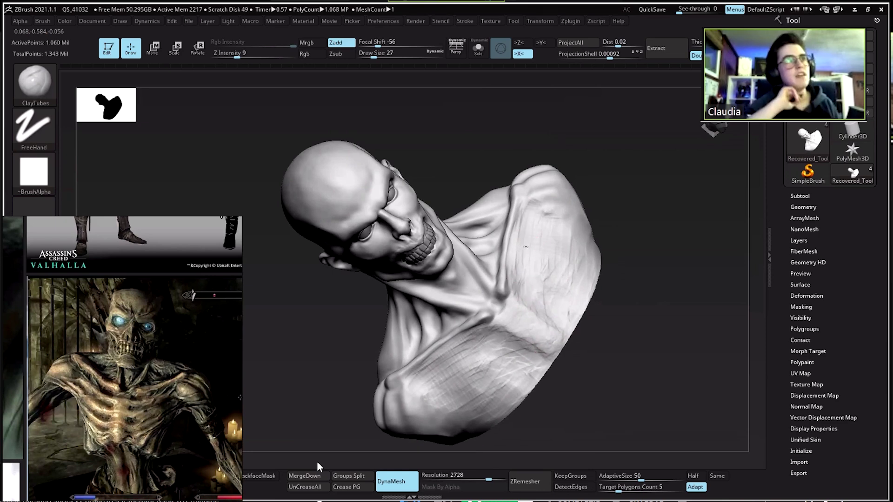
- Smooth the sculpted chest surface and raise the ClayTubes draw size to 31
left_click_drag(512, 249, 516, 238)
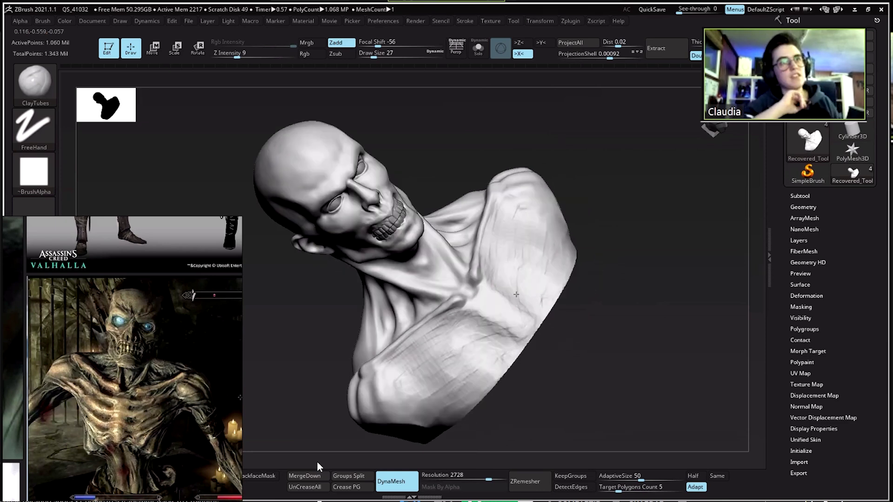
left_click_drag(536, 282, 559, 266)
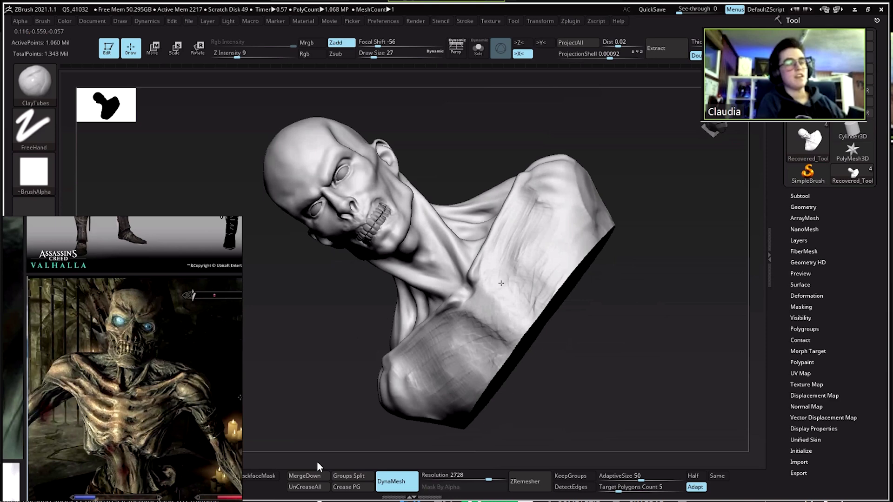
left_click_drag(501, 283, 522, 332)
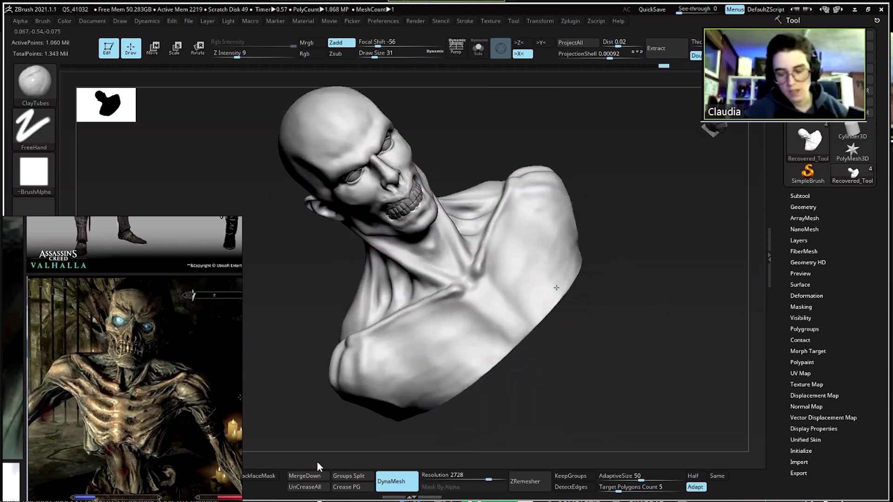
left_click_drag(559, 242, 530, 258)
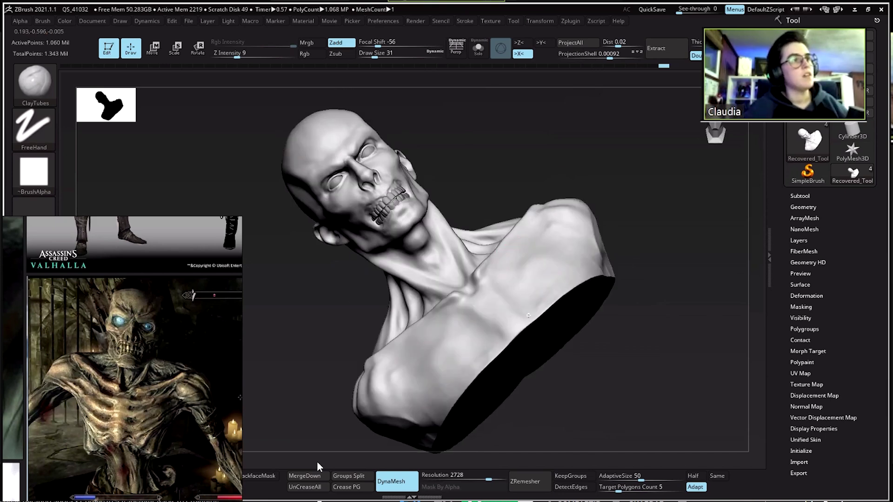
left_click_drag(512, 268, 519, 262)
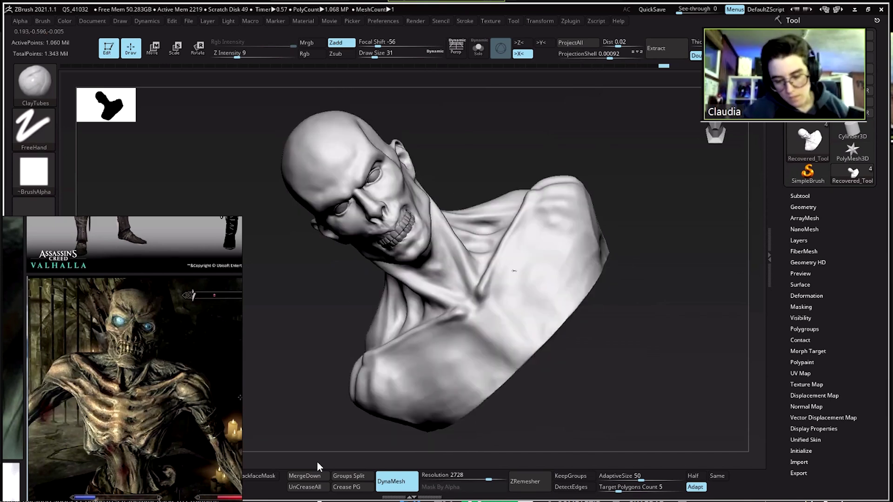
- Switch to the Clay brush with a Z intensity of 15 and a draw size of 14
key("space")
mouse_move(489, 220)
left_mouse_down()
mouse_move(467, 228)
mouse_move(475, 223)
left_mouse_up()
left_click_drag(317, 467, 326, 467)
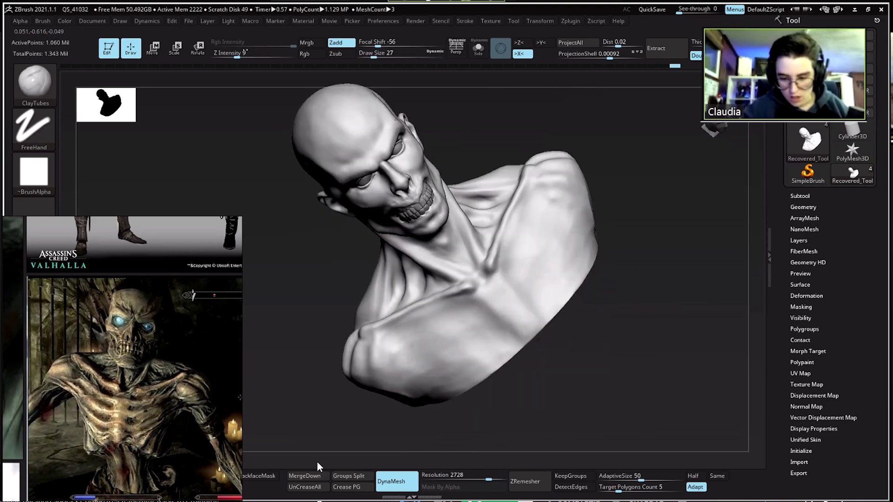
key("space")
key("b")
key("c")
key("l")
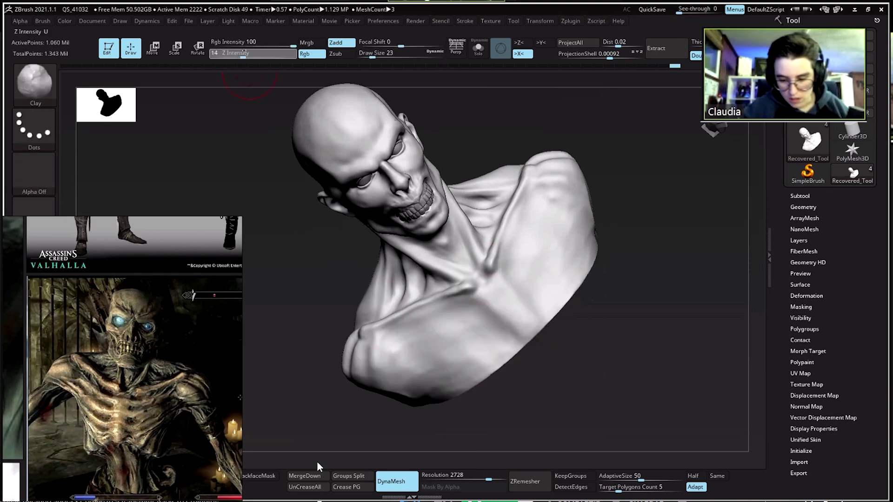
key("u")
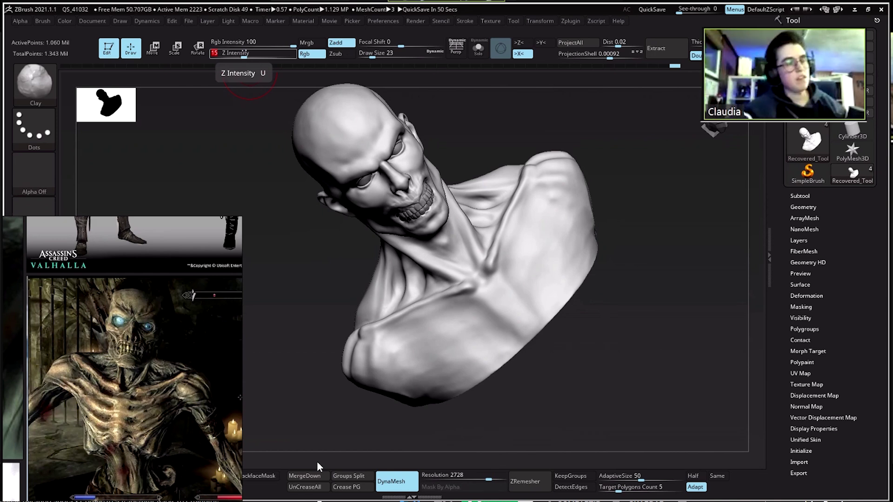
key("Return")
key("space")
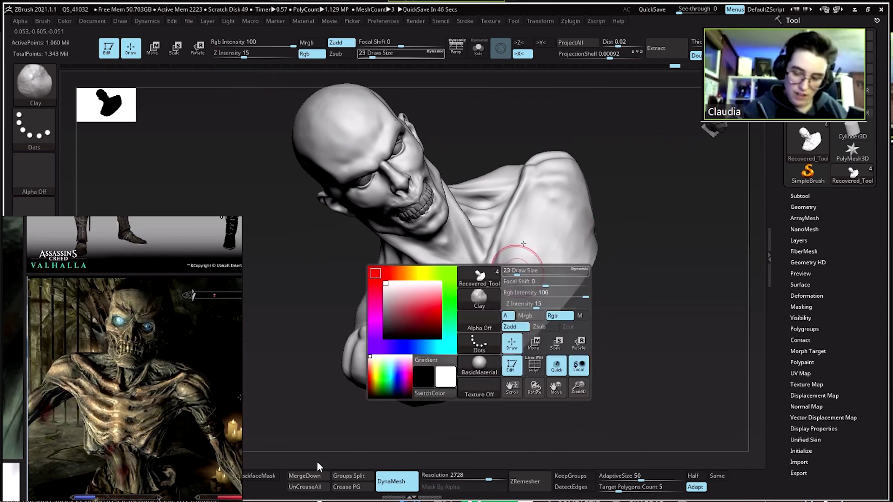
left_click_drag(516, 272, 536, 255)
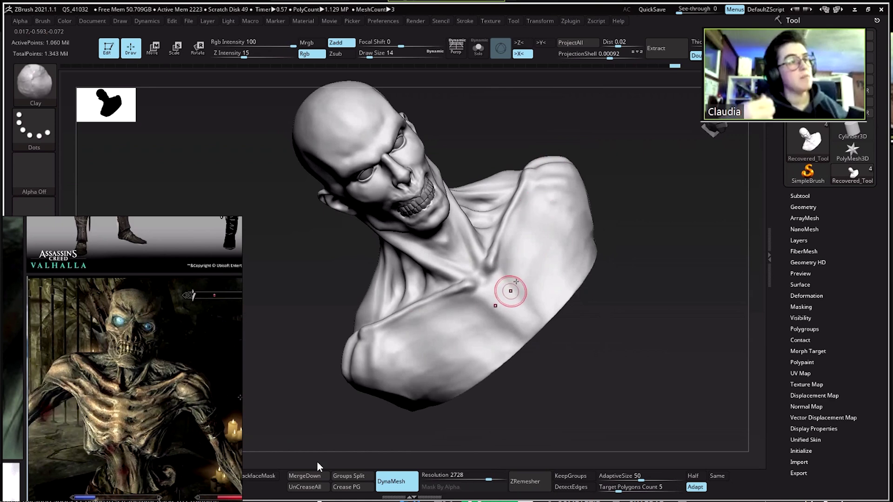
- Sculpt rib ridges across the upper chest and out from the sternum with Clay strokes at draw sizes 14, 12 and 16
left_click_drag(528, 234, 513, 285)
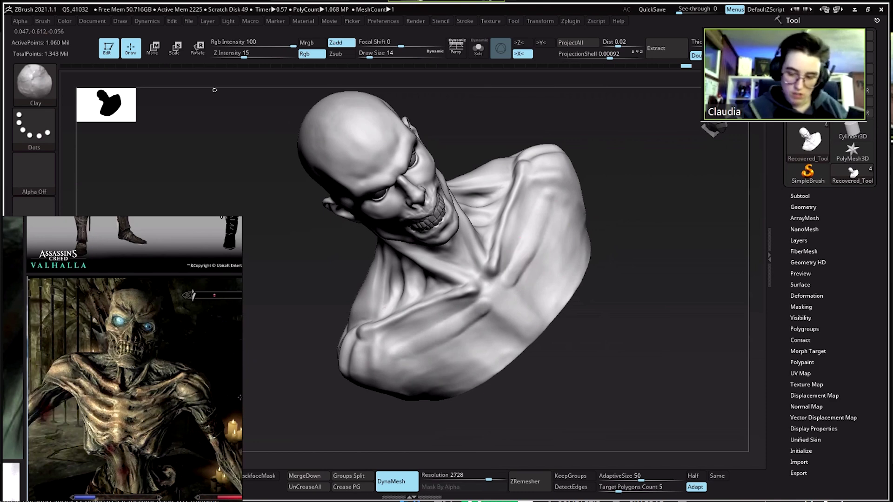
key("space")
left_click_drag(544, 235, 541, 235)
mouse_move(604, 395)
left_mouse_down()
mouse_move(576, 428)
mouse_move(584, 440)
mouse_move(603, 437)
mouse_move(319, 439)
mouse_move(436, 433)
left_mouse_up()
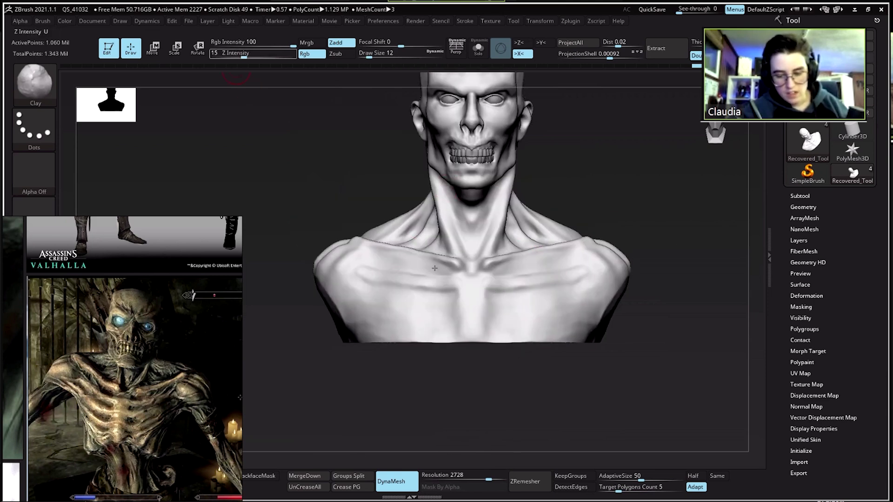
mouse_move(545, 272)
left_mouse_down()
mouse_move(473, 276)
mouse_move(484, 275)
mouse_move(448, 259)
mouse_move(511, 297)
mouse_move(426, 271)
left_mouse_up()
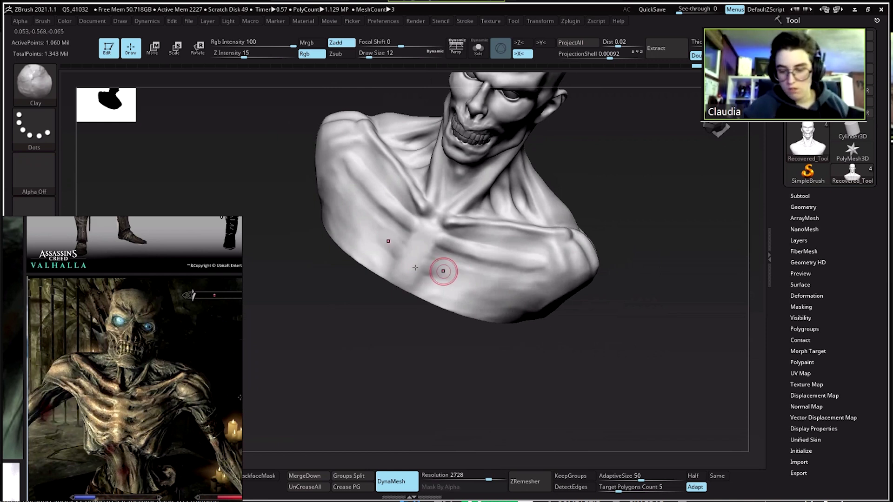
left_click_drag(507, 295, 456, 275)
left_click_drag(542, 285, 460, 271)
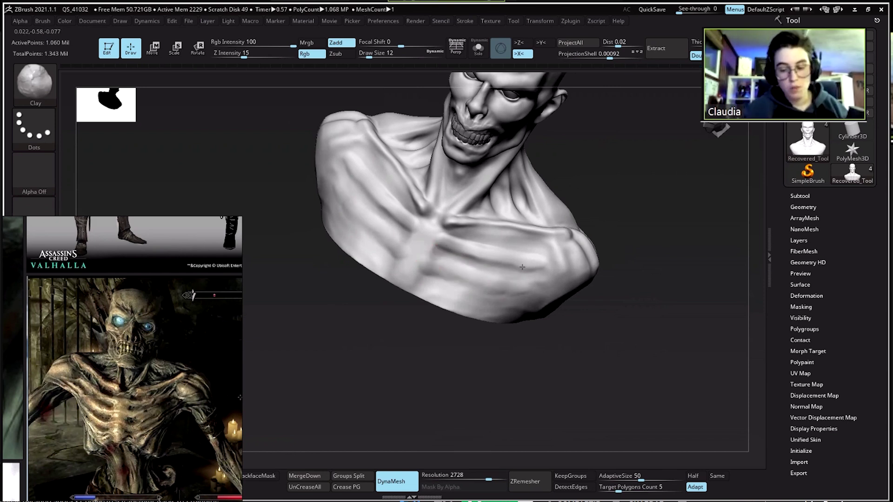
mouse_move(427, 241)
left_mouse_down()
mouse_move(411, 269)
mouse_move(420, 253)
left_mouse_up()
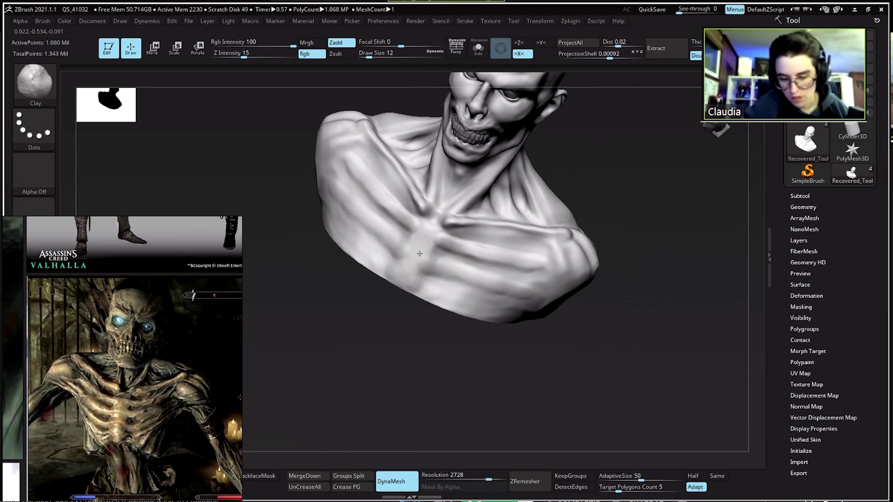
mouse_move(434, 293)
left_mouse_down()
mouse_move(423, 216)
mouse_move(400, 253)
left_mouse_up()
key("bracketright")
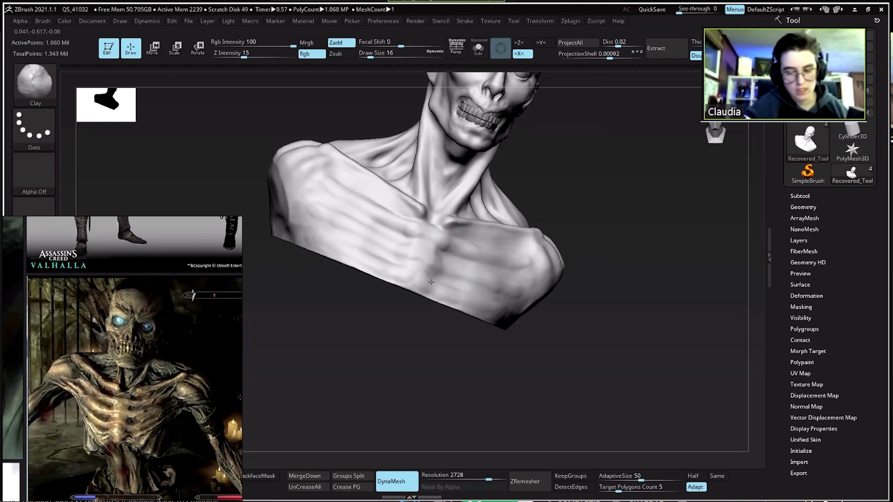
left_click_drag(424, 261, 442, 250)
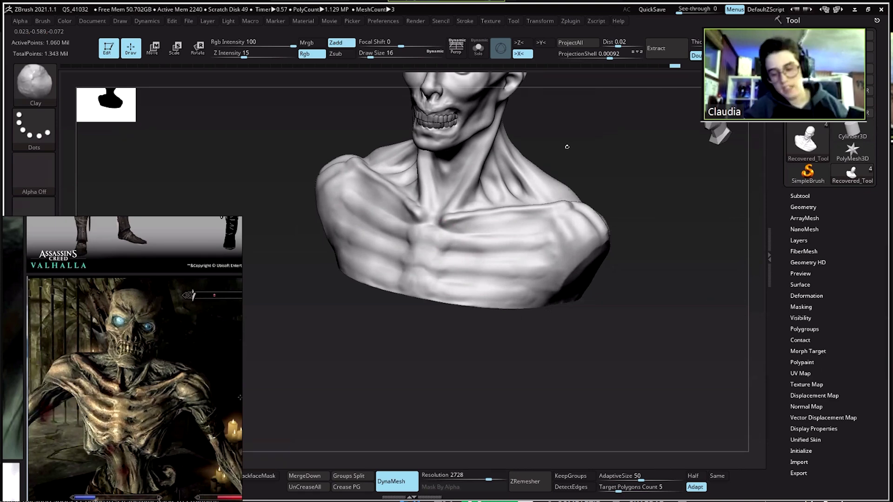
- Set the draw size to 29 and build up the ribs and outer chest with ClayTubes strokes
key("space")
left_click_drag(442, 246, 447, 247)
mouse_move(618, 232)
left_mouse_down()
mouse_move(546, 207)
mouse_move(465, 219)
mouse_move(500, 233)
mouse_move(577, 213)
left_mouse_up()
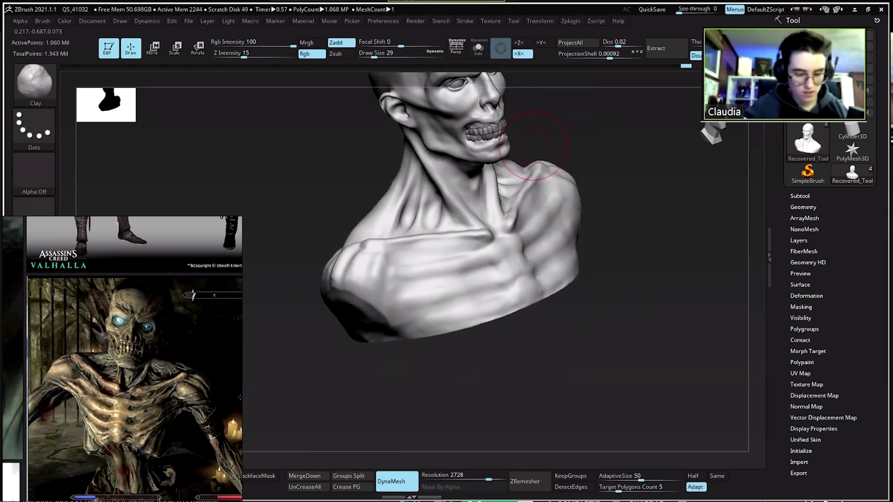
key("b")
key("c")
key("t")
mouse_move(559, 153)
left_mouse_down()
mouse_move(545, 205)
mouse_move(574, 171)
mouse_move(544, 231)
left_mouse_up()
mouse_move(573, 199)
left_mouse_down()
mouse_move(546, 215)
mouse_move(542, 246)
mouse_move(517, 264)
left_mouse_up()
mouse_move(576, 251)
left_mouse_down()
mouse_move(545, 226)
mouse_move(541, 277)
mouse_move(488, 278)
left_mouse_up()
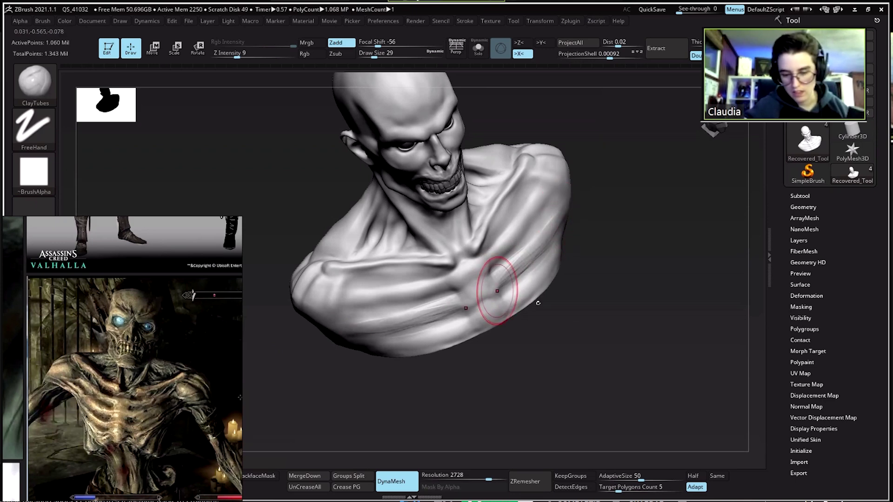
left_click_drag(495, 303, 547, 260)
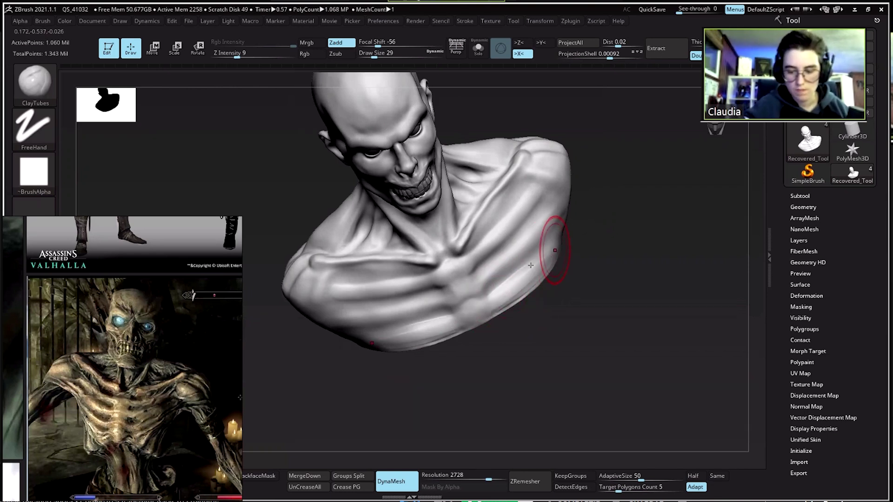
mouse_move(527, 274)
left_mouse_down()
mouse_move(482, 309)
mouse_move(522, 278)
mouse_move(508, 289)
left_mouse_up()
- Smooth the ribs towards the shoulder and rework the area below the collarbone with ClayTubes at draw size 18
left_click_drag(542, 199, 508, 203)
key("shift")
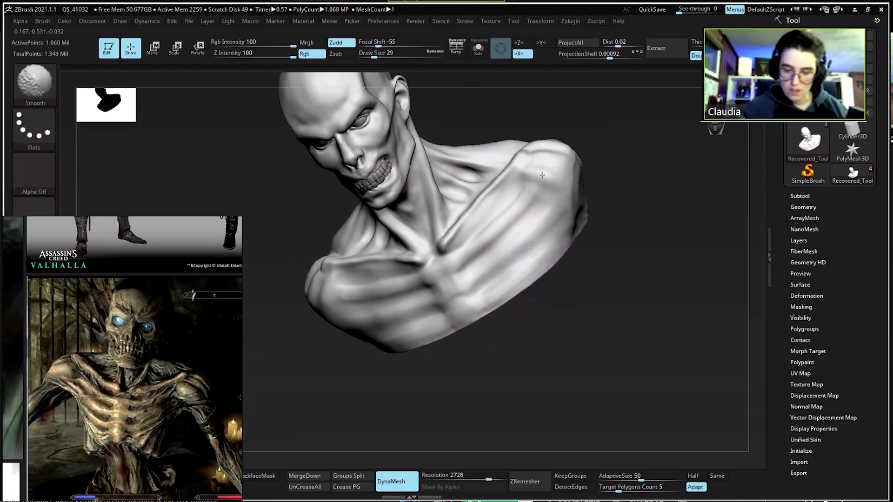
left_click_drag(507, 274, 530, 213)
key("shift")
mouse_move(530, 176)
left_mouse_down()
mouse_move(520, 268)
mouse_move(531, 230)
left_mouse_up()
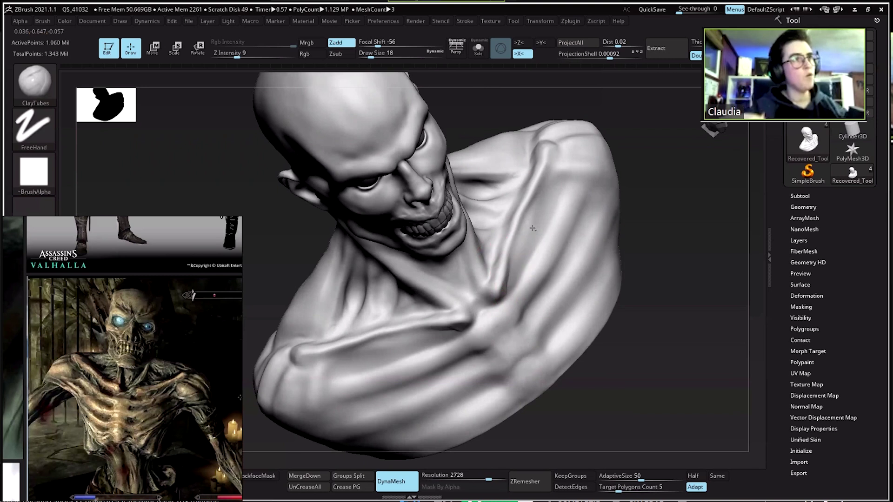
key("shift")
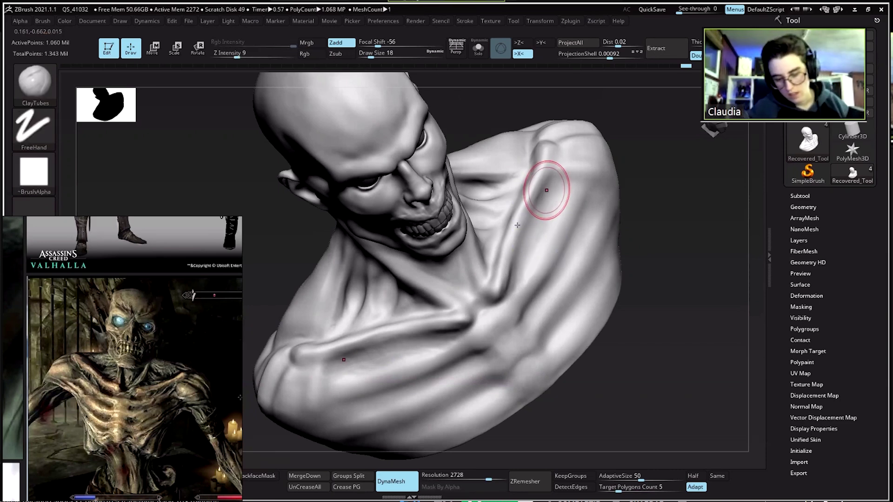
- Reshape the collarbone and the area beneath it with the Move brush at draw size 33
key("b")
key("m")
key("v")
key("space")
mouse_move(534, 194)
left_mouse_down()
mouse_move(542, 194)
mouse_move(495, 308)
mouse_move(517, 245)
left_mouse_up()
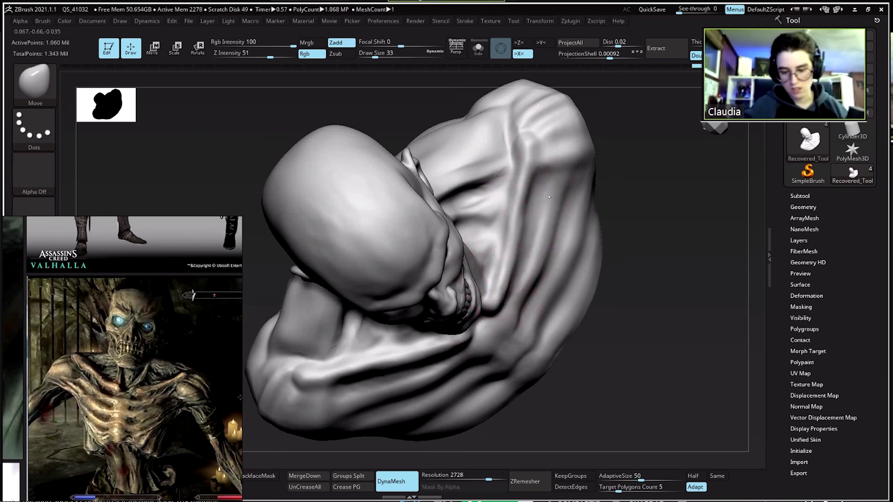
key("space")
left_click_drag(533, 179, 540, 179)
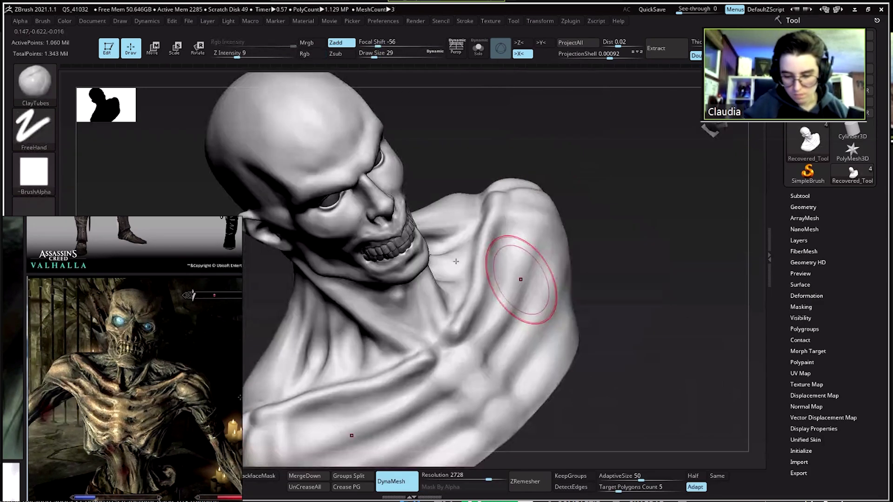
- Layer thin muscle over the upper ribs towards the shoulders with ClayTubes at draw size 29 and smooth it
left_click_drag(456, 261, 550, 388)
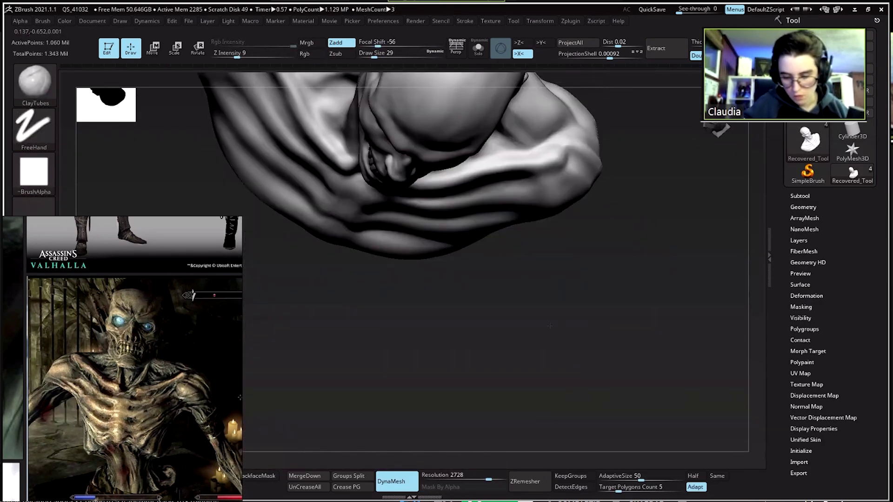
left_click_drag(550, 325, 538, 257)
left_click_drag(499, 298, 478, 265)
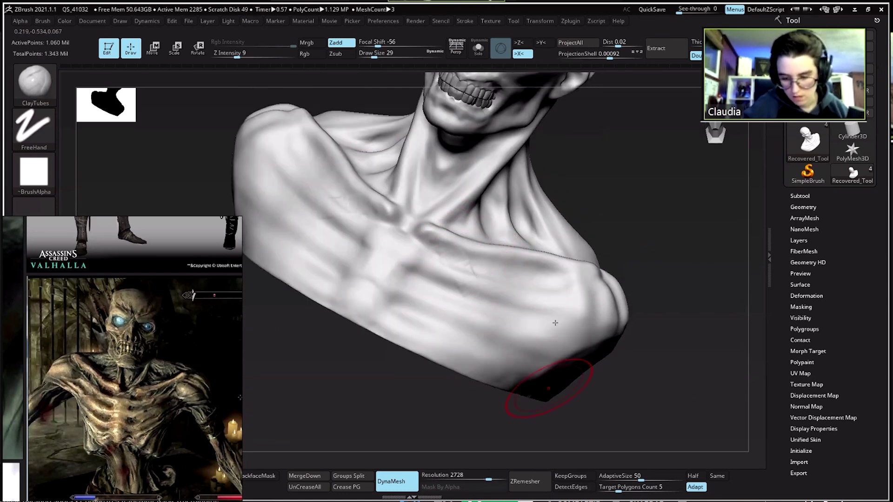
mouse_move(465, 255)
left_mouse_down()
mouse_move(558, 316)
mouse_move(502, 275)
left_mouse_up()
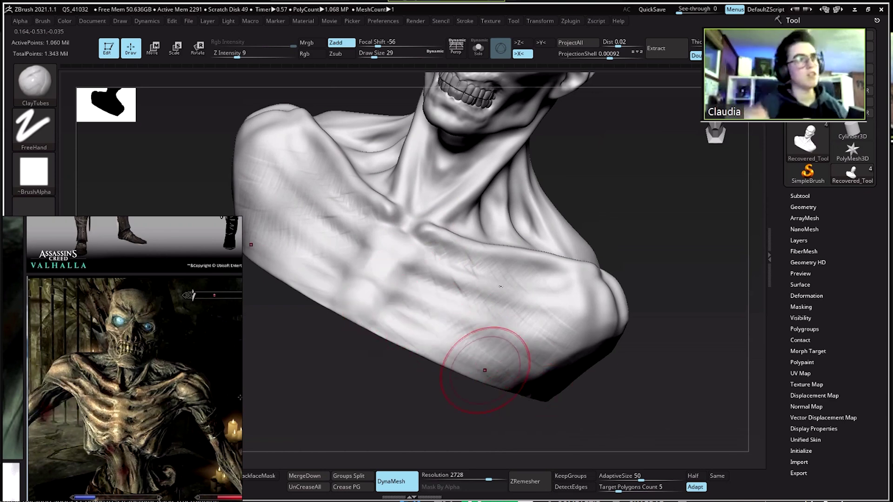
key("shift")
mouse_move(511, 288)
left_mouse_down()
mouse_move(590, 239)
mouse_move(578, 228)
mouse_move(572, 260)
mouse_move(500, 287)
left_mouse_up()
- Refine the collarbones and the hollows at the base of the neck with ClayTubes at draw size 16
key("space")
key("space")
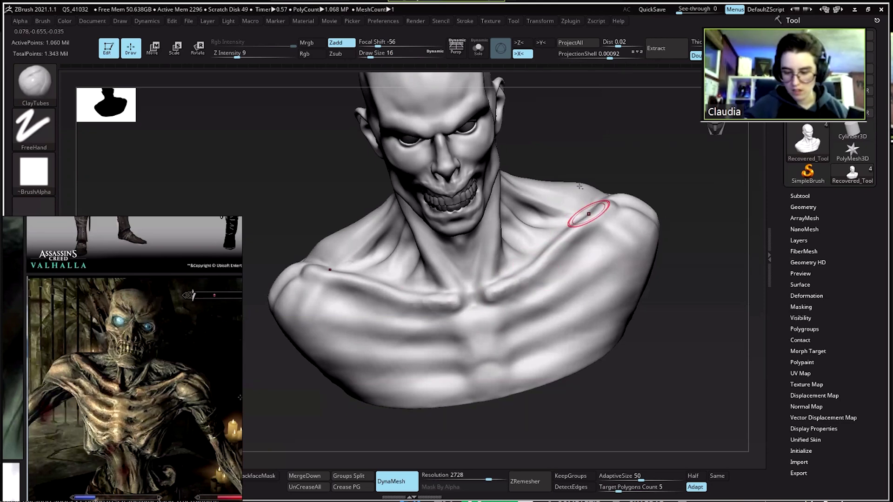
mouse_move(564, 245)
left_mouse_down()
mouse_move(597, 200)
mouse_move(565, 254)
left_mouse_up()
mouse_move(509, 298)
left_mouse_down()
mouse_move(570, 218)
mouse_move(551, 245)
mouse_move(542, 291)
left_mouse_up()
left_click_drag(586, 184, 564, 225)
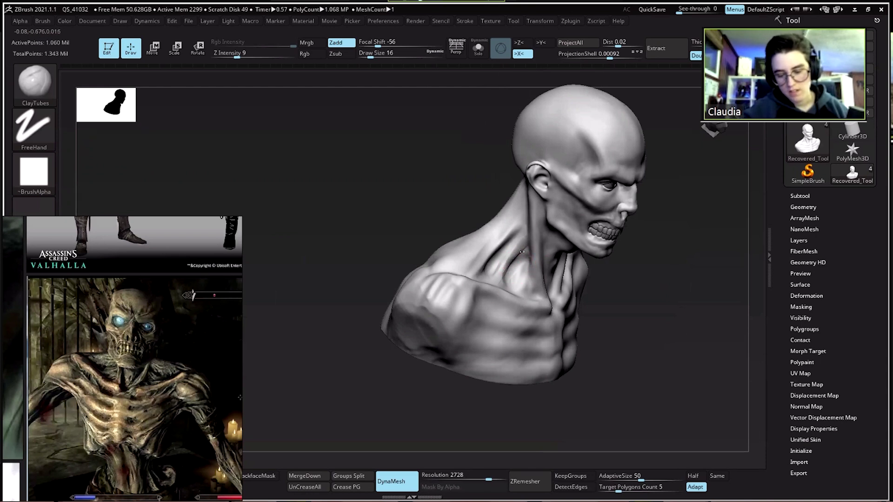
key("shift")
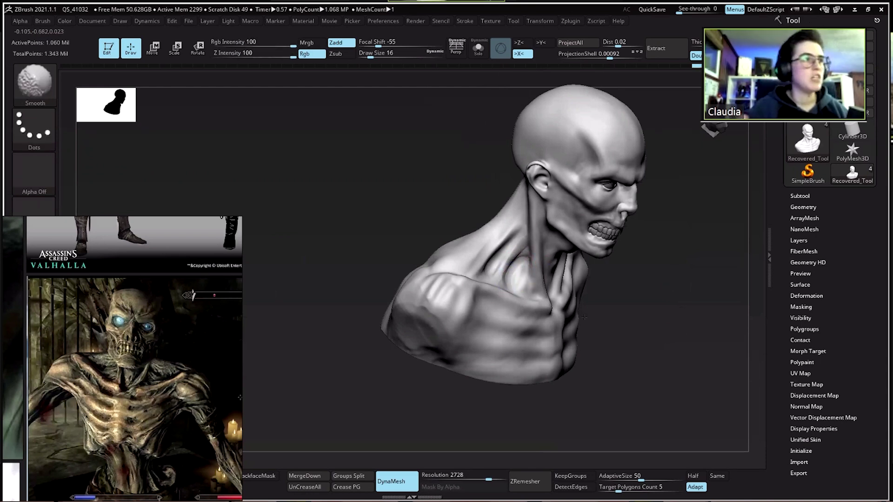
- Set the ClayTubes draw size to 22 and sculpt the hollow between the neck and collarbone
key("space")
left_click_drag(517, 253, 523, 253)
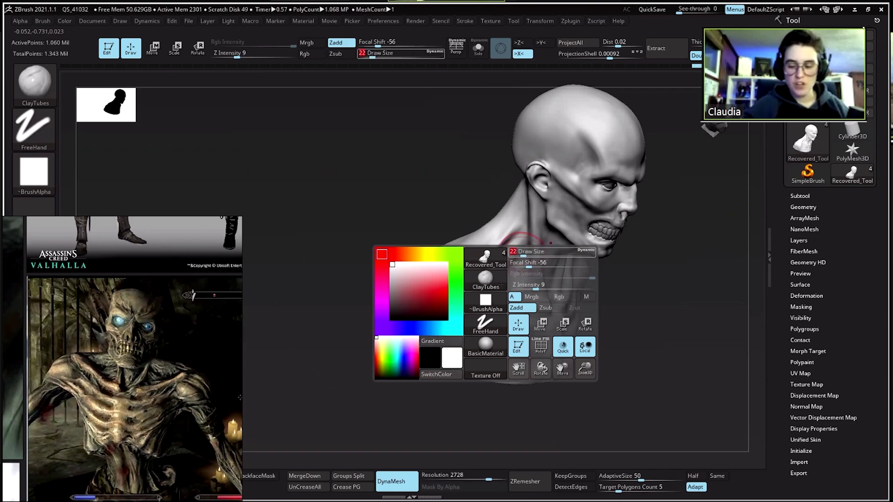
mouse_move(513, 285)
left_mouse_down()
mouse_move(500, 284)
mouse_move(509, 280)
left_mouse_up()
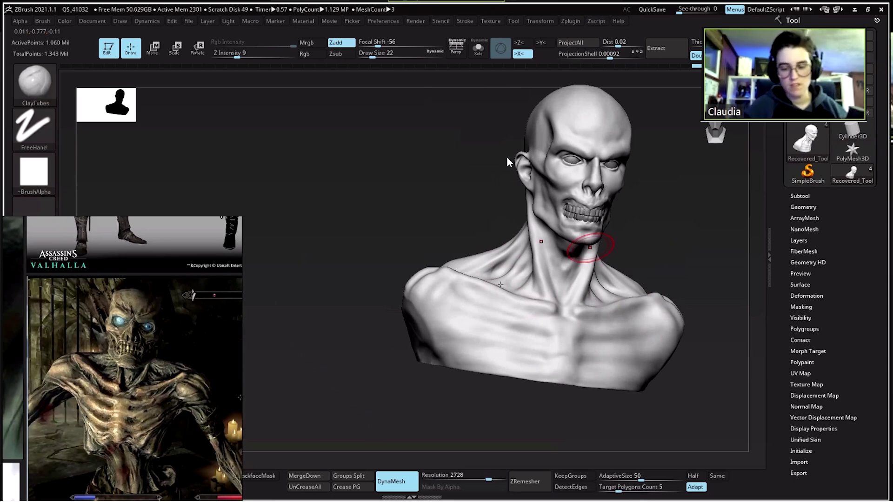
- Build up the trapezius between the neck and shoulder with ClayTubes strokes at draw size 27
left_click_drag(507, 157, 180, 118)
key("space")
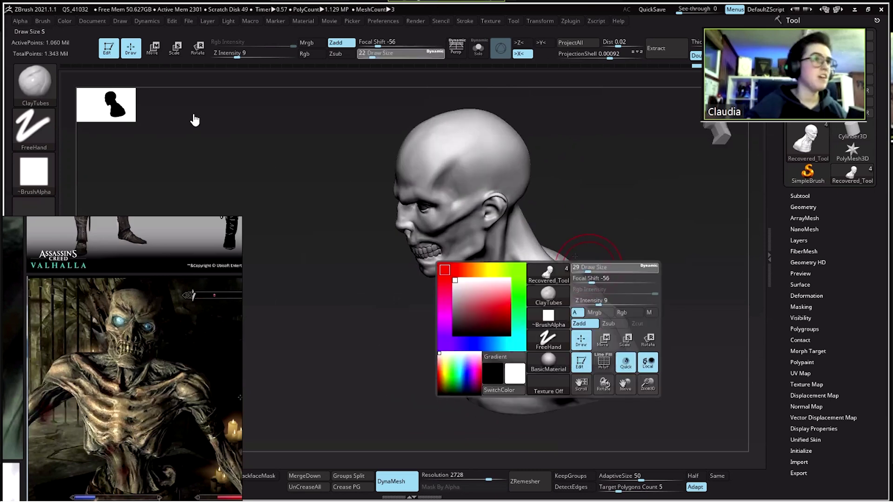
left_click_drag(588, 268, 586, 267)
left_click_drag(641, 261, 641, 325)
left_click_drag(482, 321, 484, 275)
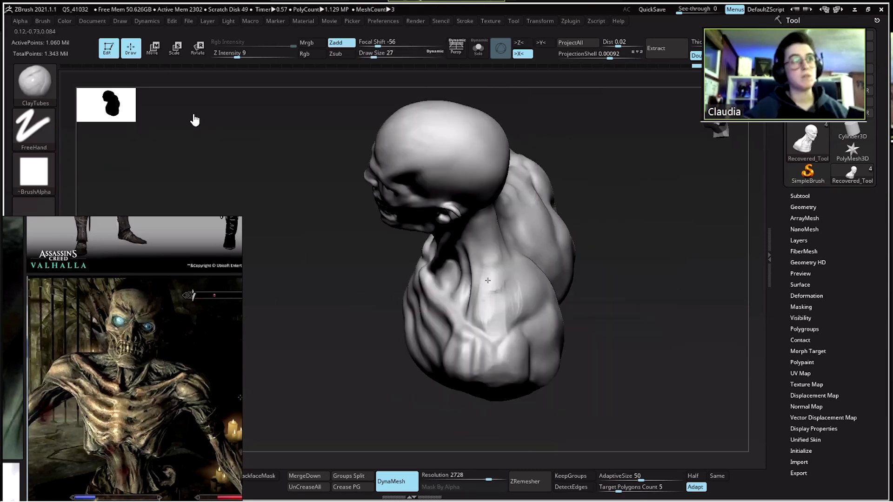
mouse_move(485, 307)
left_mouse_down()
mouse_move(490, 260)
mouse_move(480, 317)
left_mouse_up()
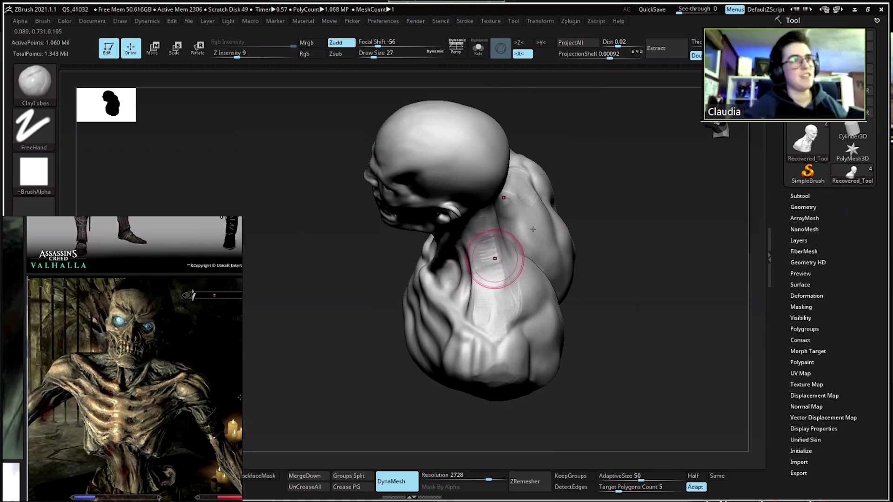
- Turn on perspective and sculpt the back of the neck and upper back with ClayTubes at draw size 27
left_click_drag(608, 228, 592, 296)
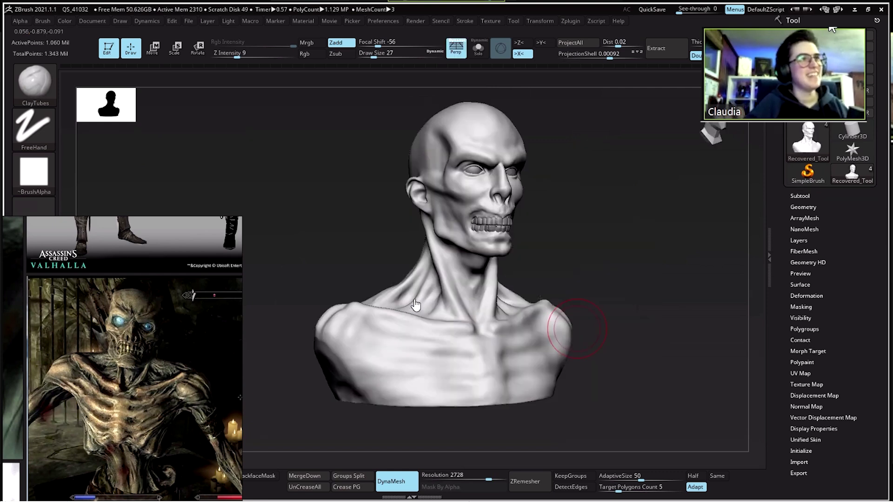
mouse_move(432, 248)
left_mouse_down()
mouse_move(419, 394)
mouse_move(229, 362)
left_mouse_up()
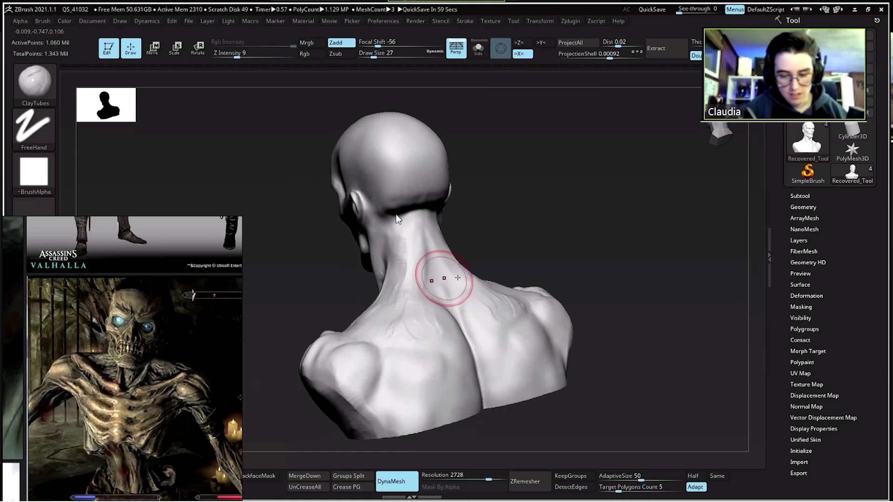
left_click_drag(497, 259, 536, 252)
left_click_drag(498, 309, 524, 252)
left_click_drag(437, 298, 525, 303)
left_click_drag(587, 218, 542, 292)
mouse_move(517, 336)
left_mouse_down()
mouse_move(525, 344)
mouse_move(504, 317)
mouse_move(497, 329)
left_mouse_up()
- Refine the muscle strands on the side of the neck with ClayTubes, reducing the draw size to 16
key("bracketleft")
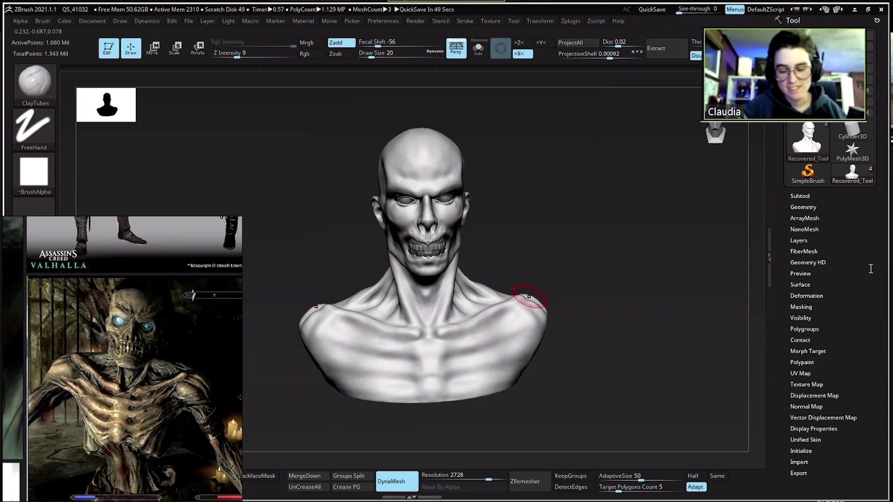
left_click_drag(665, 319, 563, 356)
mouse_move(512, 289)
left_mouse_down()
mouse_move(450, 269)
mouse_move(486, 300)
mouse_move(454, 274)
left_mouse_up()
key("space")
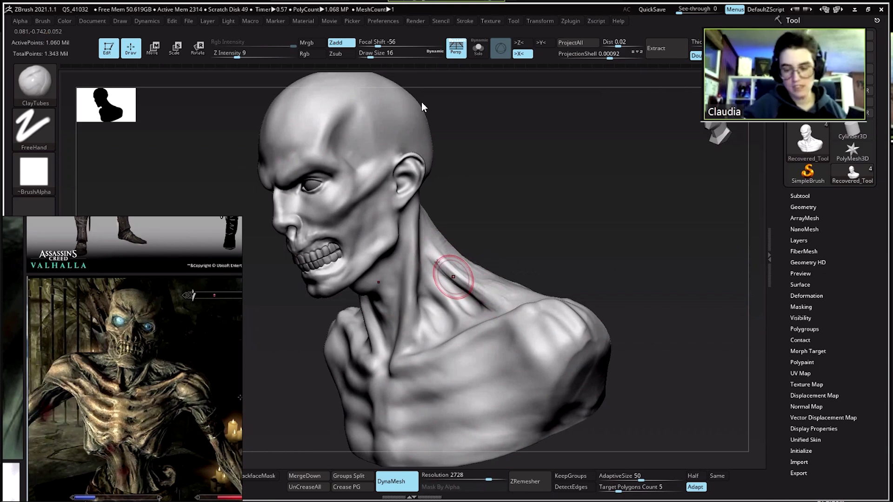
mouse_move(455, 275)
left_mouse_down()
mouse_move(470, 295)
mouse_move(474, 259)
left_mouse_up()
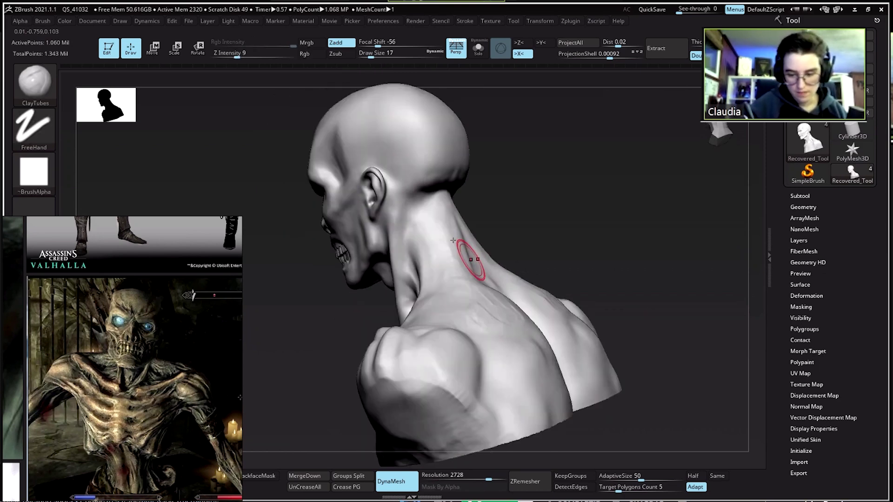
- Sculpt the back of the neck with ClayTubes at draw size 17, and reduce the draw size to 8 for finer strands
left_click_drag(493, 258, 496, 258)
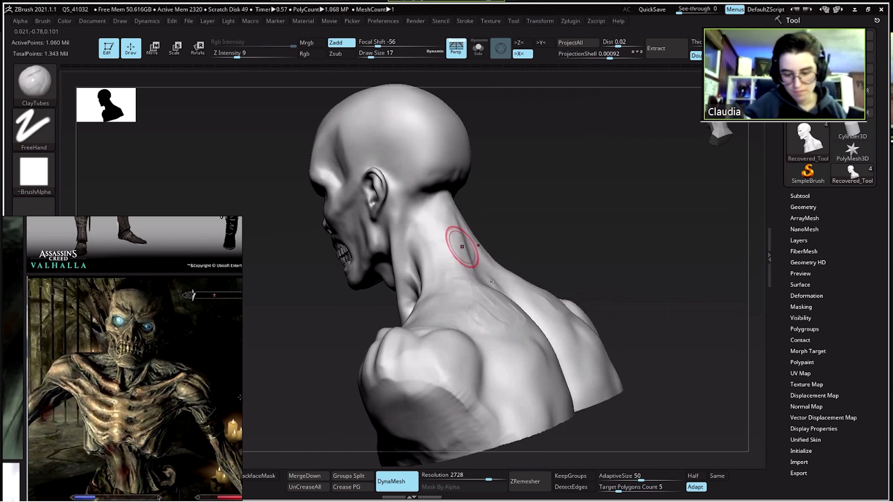
key("space")
mouse_move(450, 238)
left_mouse_down()
mouse_move(459, 239)
mouse_move(456, 287)
mouse_move(535, 260)
mouse_move(454, 237)
mouse_move(444, 261)
mouse_move(466, 284)
left_mouse_up()
key("space")
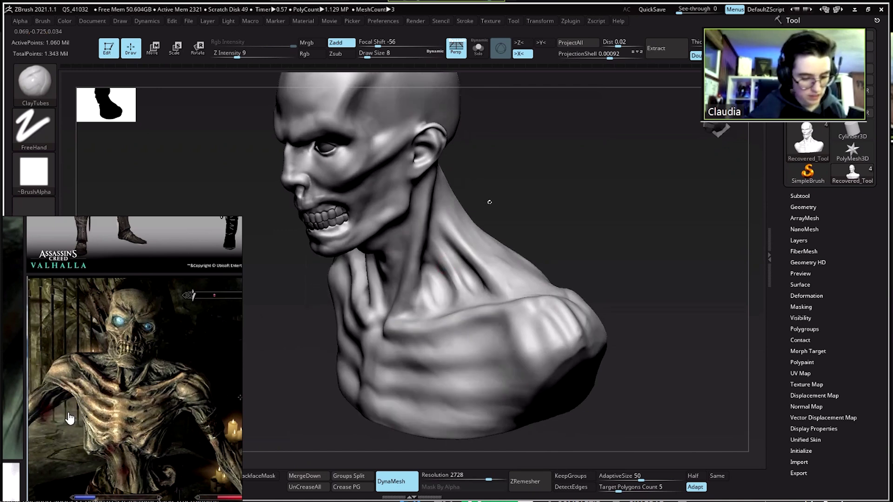
- Set the ClayTubes draw size to 16 and shape the stringy muscles between the neck and trapezius
key("space")
left_click_drag(450, 260, 454, 260)
mouse_move(455, 260)
left_mouse_down()
mouse_move(556, 244)
mouse_move(630, 281)
left_mouse_up()
left_click_drag(537, 231, 503, 229, "alt")
mouse_move(651, 292)
left_mouse_down("alt")
mouse_move(623, 268)
mouse_move(510, 229)
mouse_move(495, 171)
mouse_move(538, 233)
mouse_move(476, 228)
mouse_move(505, 149)
mouse_move(494, 208)
mouse_move(520, 186)
left_mouse_up("alt")
key("ctrl")
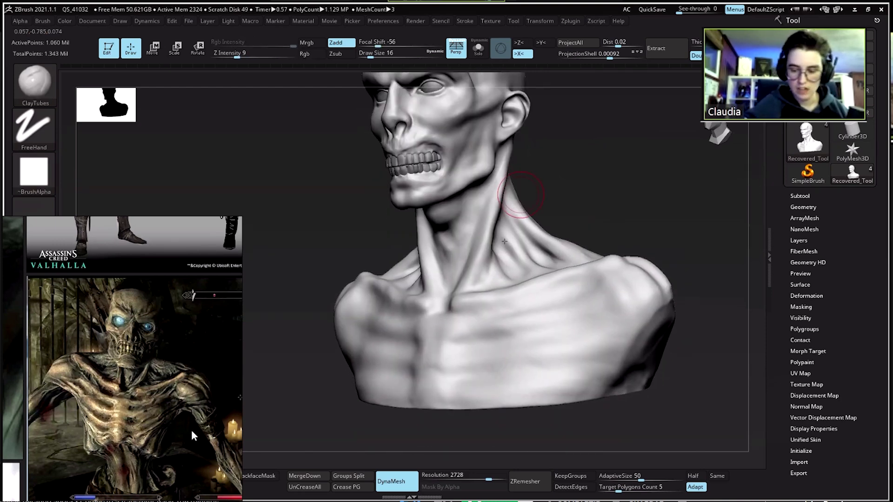
- Smooth the side of the neck and the outer shoulder with the Smooth brush at draw size 16
key("shift")
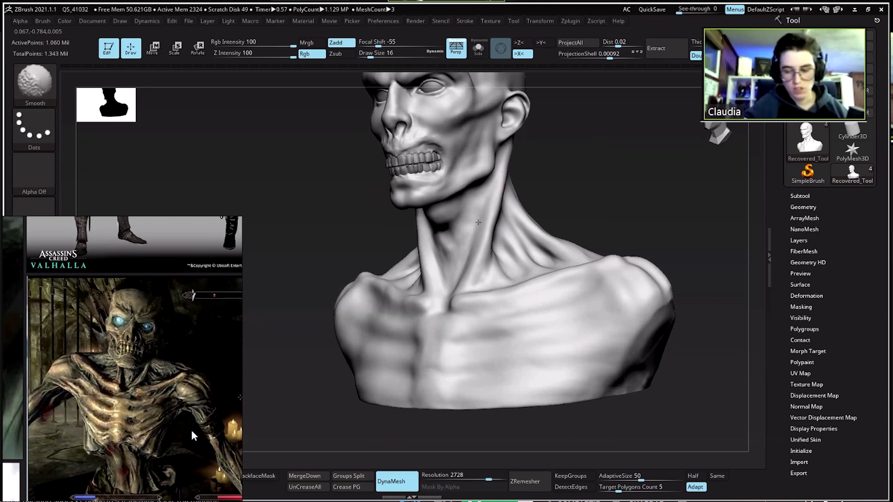
left_click_drag(473, 223, 479, 231, "shift")
mouse_move(284, 325)
left_mouse_down()
mouse_move(369, 339)
mouse_move(494, 250)
left_mouse_up()
mouse_move(267, 279)
left_mouse_down()
mouse_move(325, 337)
mouse_move(372, 336)
left_mouse_up()
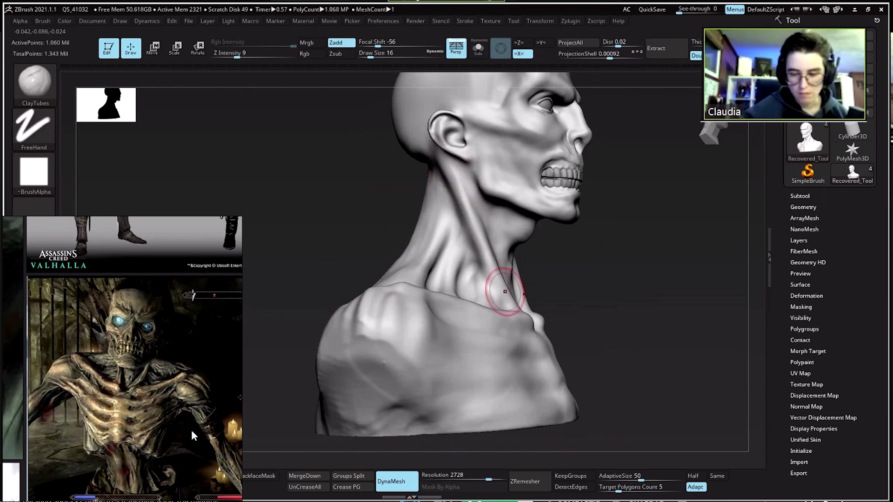
left_click_drag(619, 316, 605, 242)
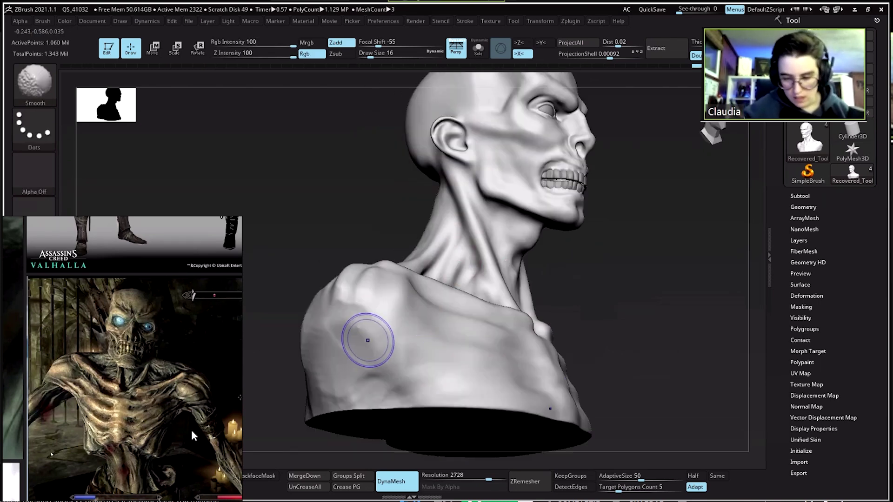
left_click_drag(365, 331, 483, 331)
mouse_move(316, 290)
left_mouse_down()
mouse_move(540, 225)
mouse_move(525, 195)
left_mouse_up()
- Switch to the DamStandard brush and enlarge the horn-helmeted undead's face on the reference board
key("b")
key("d")
key("s")
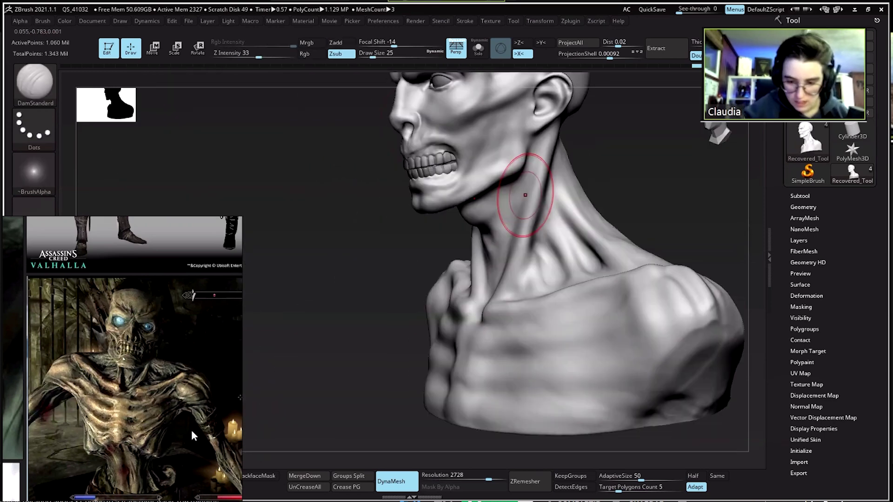
scroll(168, 340, "down", 6)
scroll(167, 340, "up", 3)
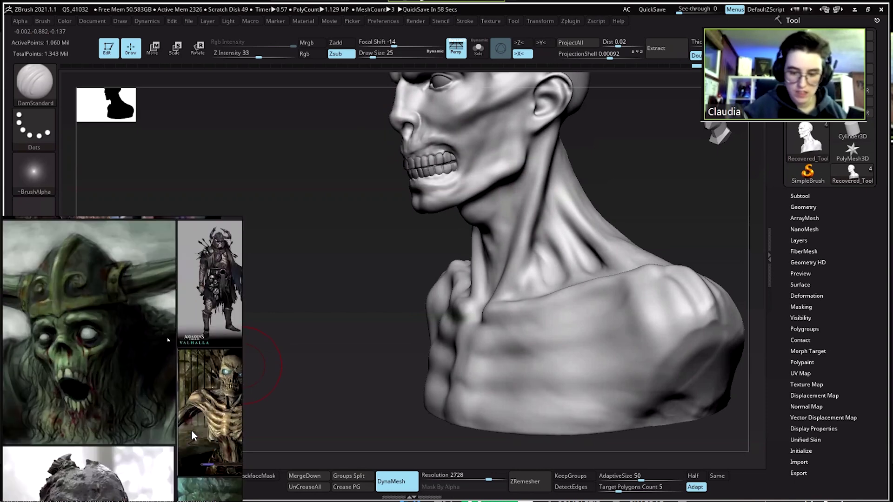
scroll(191, 430, "up", 5)
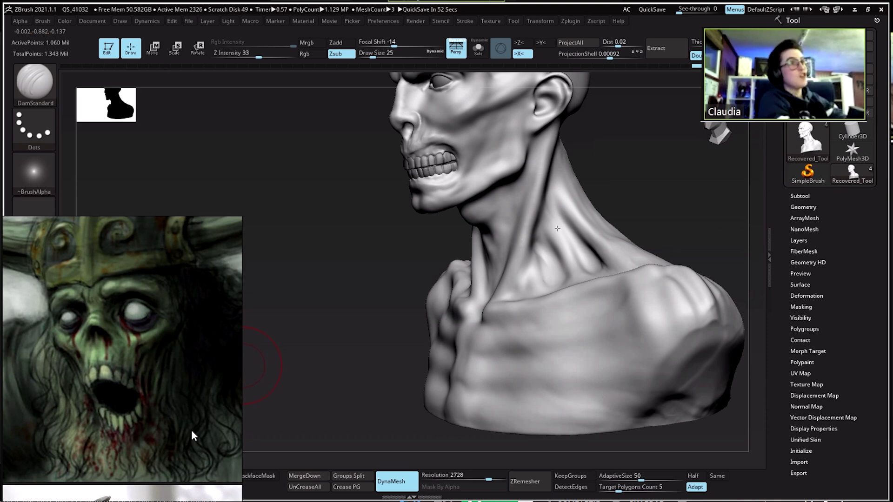
- Set the draw size to 13 and switch to the ClayTubes brush for sculpting the nose area
mouse_move(243, 366)
left_mouse_down()
mouse_move(538, 241)
mouse_move(503, 272)
left_mouse_up()
key("space")
left_click_drag(531, 226, 534, 252)
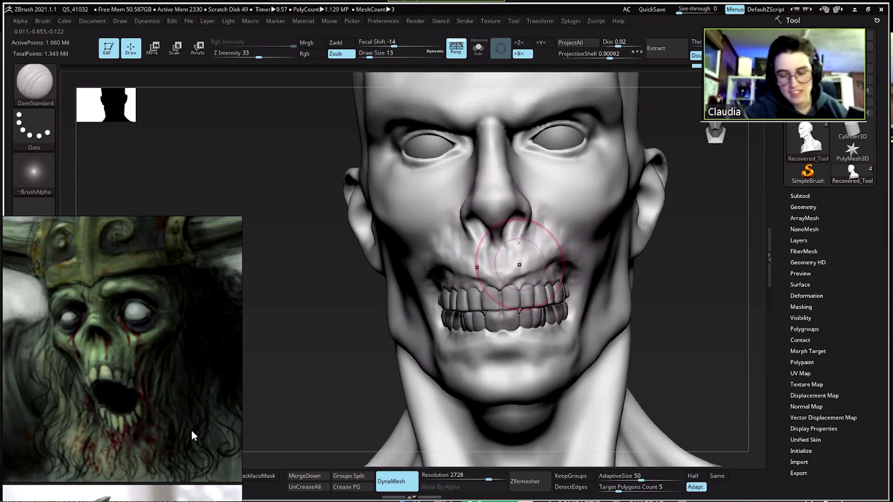
key("ctrl")
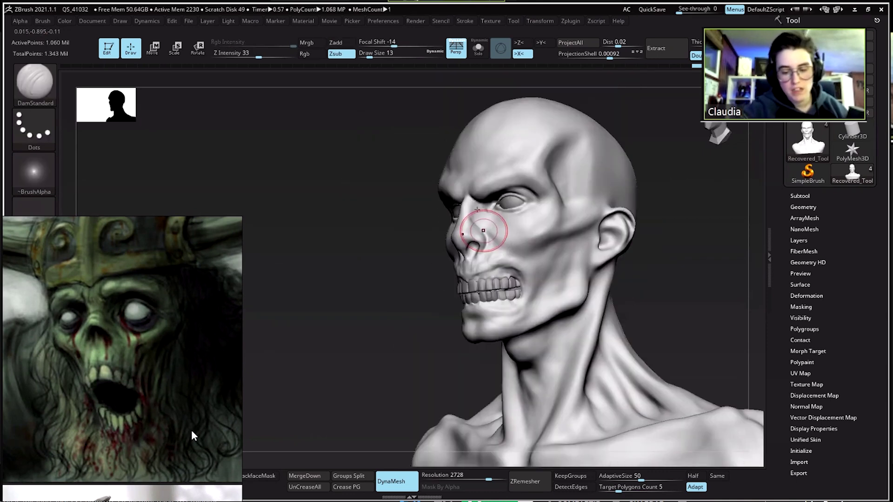
key("b")
key("c")
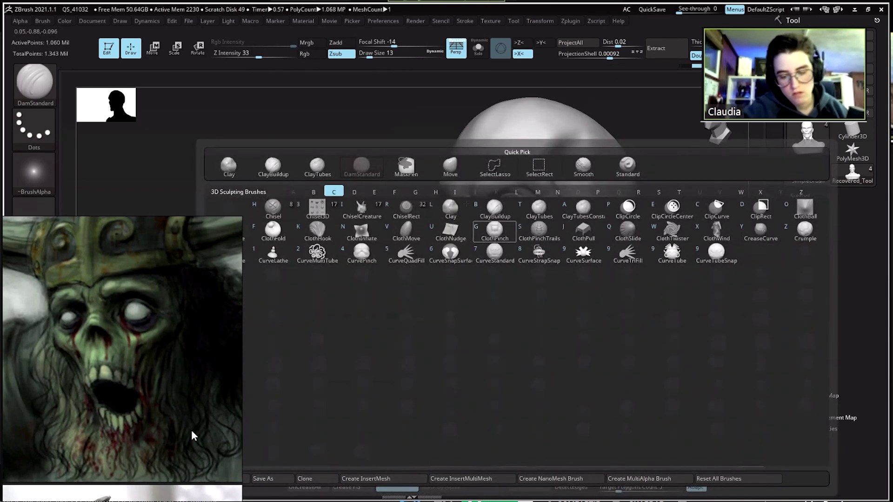
key("t")
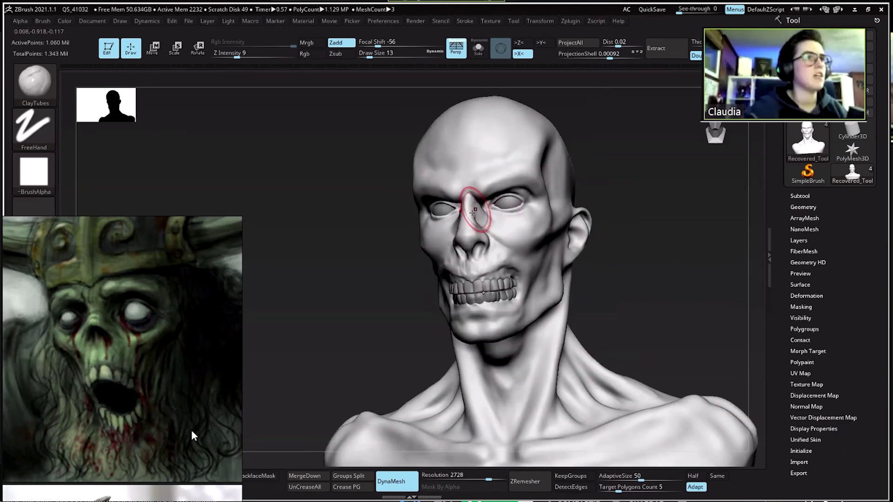
- Refine the nose bridge with ClayTubes and carve the side of the nose with DamStandard at draw size 14
key("space")
mouse_move(477, 209)
left_mouse_down()
mouse_move(512, 163)
mouse_move(470, 223)
left_mouse_up()
key("b")
key("d")
key("s")
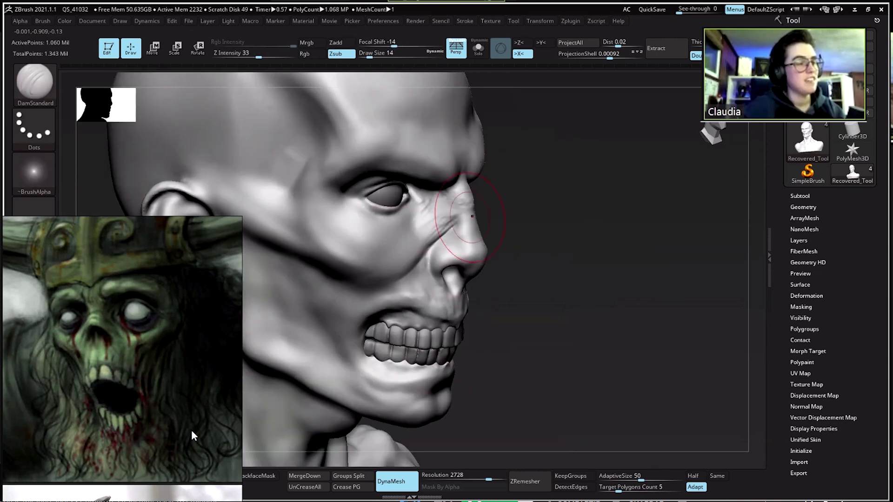
mouse_move(581, 207)
left_mouse_down()
mouse_move(493, 228)
mouse_move(468, 181)
mouse_move(463, 193)
mouse_move(475, 196)
mouse_move(409, 197)
left_mouse_up()
left_click_drag(475, 197, 475, 251)
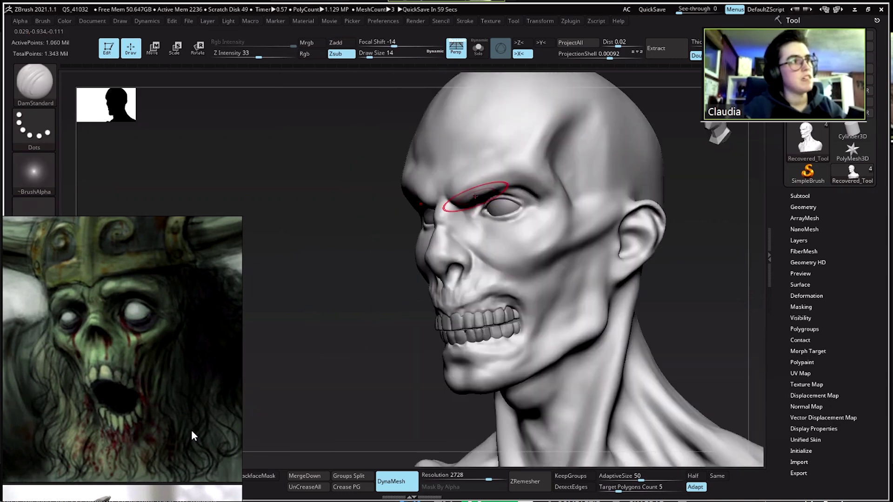
- Carve a thin crease from the nose bridge down onto the cheek with DamStandard at draw size 7 and smooth it
mouse_move(535, 224)
left_mouse_down()
mouse_move(477, 225)
mouse_move(478, 234)
mouse_move(519, 240)
mouse_move(497, 237)
mouse_move(464, 211)
left_mouse_up()
key("[")
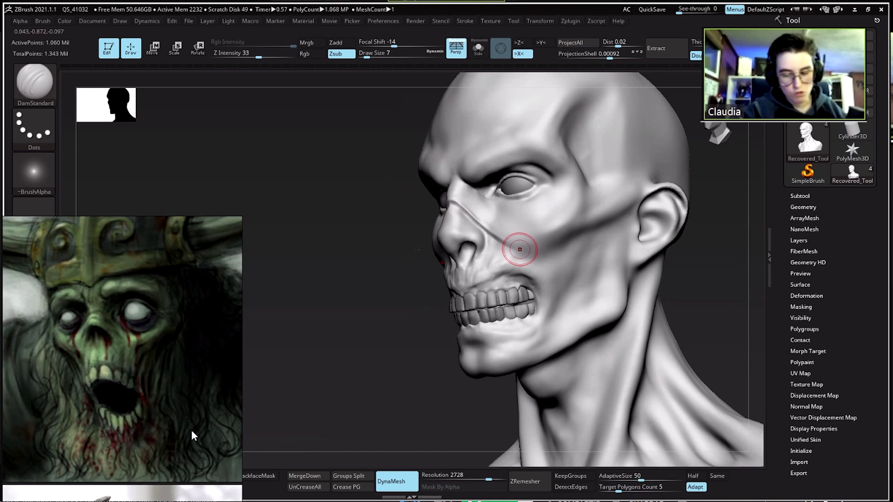
key("shift")
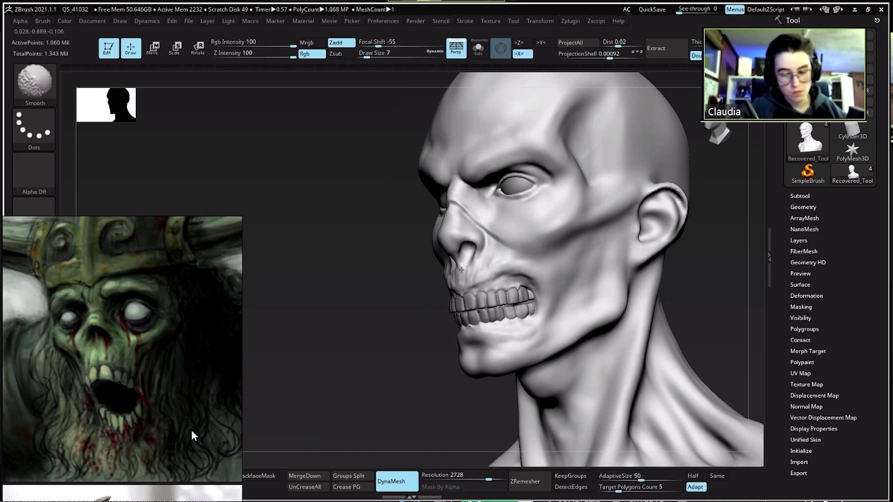
mouse_move(477, 207)
left_mouse_down()
mouse_move(488, 209)
mouse_move(372, 355)
mouse_move(466, 362)
left_mouse_up()
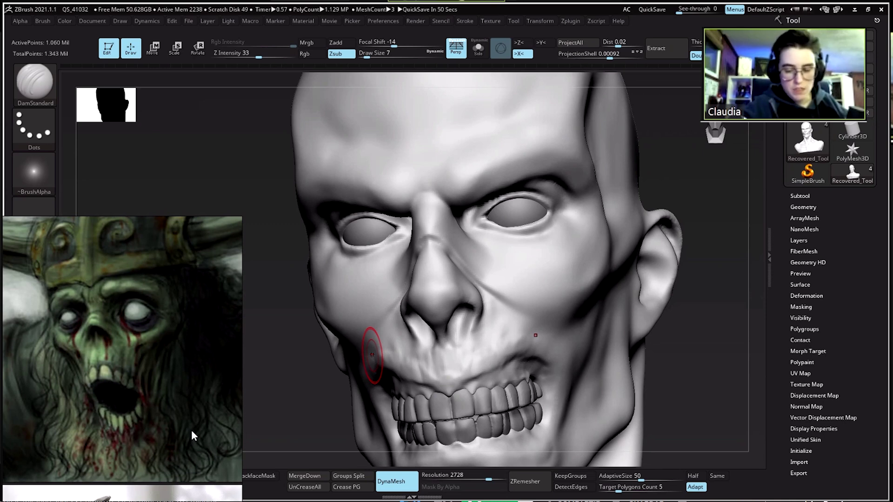
left_click_drag(489, 269, 497, 271)
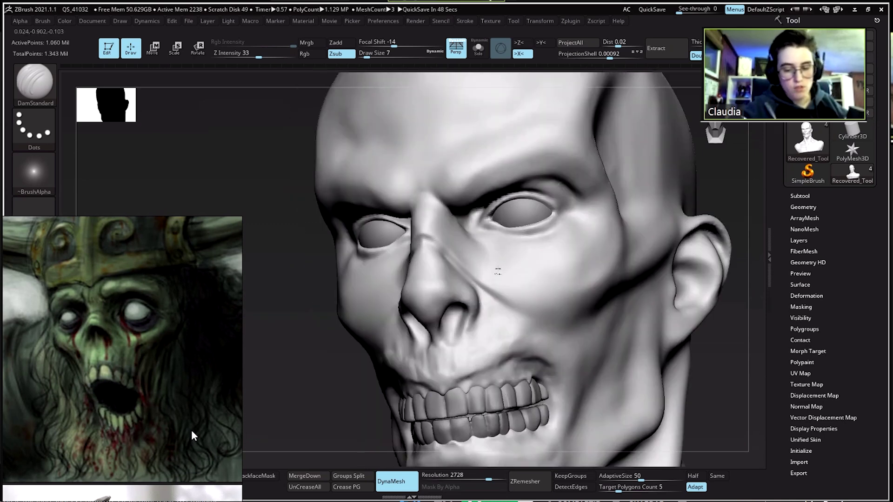
mouse_move(480, 240)
left_mouse_down()
mouse_move(444, 236)
mouse_move(474, 251)
mouse_move(416, 214)
left_mouse_up()
left_click_drag(478, 234, 450, 230)
- Build up the area beside the nose and inner cheek with ClayTubes at draw size 8
key("space")
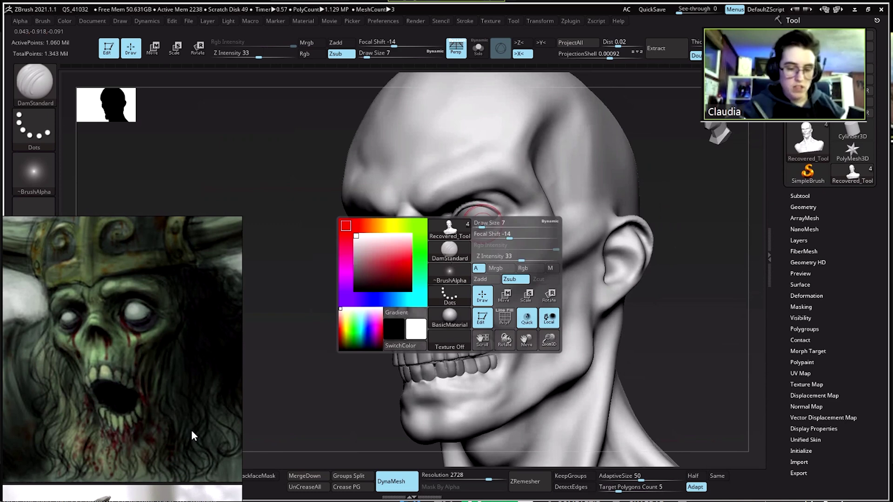
key("b")
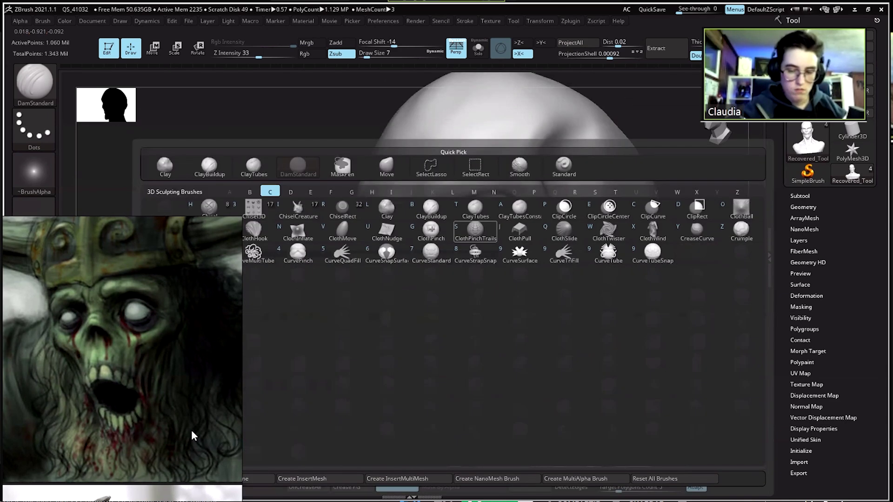
key("c")
key("t")
key("space")
left_click_drag(451, 231, 454, 231)
mouse_move(454, 231)
left_mouse_down()
mouse_move(463, 251)
mouse_move(486, 231)
mouse_move(436, 254)
mouse_move(481, 285)
mouse_move(452, 239)
mouse_move(481, 285)
mouse_move(467, 255)
left_mouse_up()
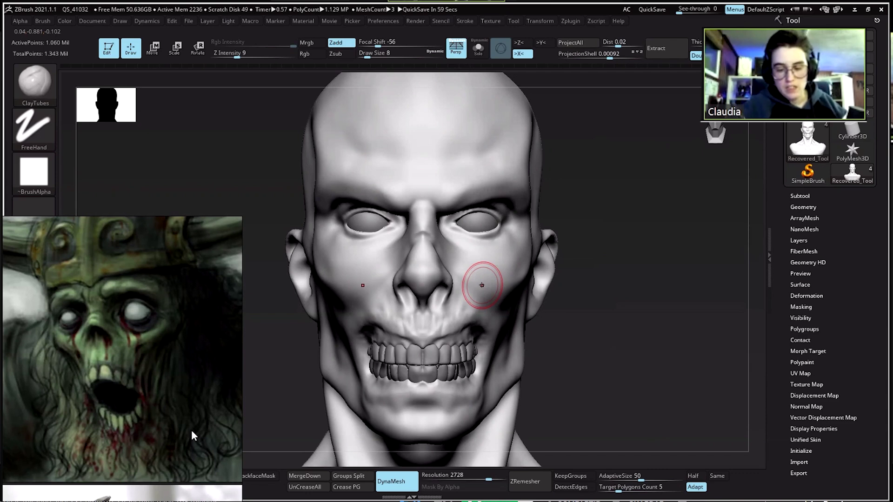
- Add volume to the cheekbones beneath the eyes with ClayTubes at draw size 13 and smooth the strokes
mouse_move(394, 221)
left_mouse_down()
mouse_move(542, 231)
mouse_move(458, 226)
mouse_move(448, 244)
mouse_move(472, 239)
left_mouse_up()
key("space")
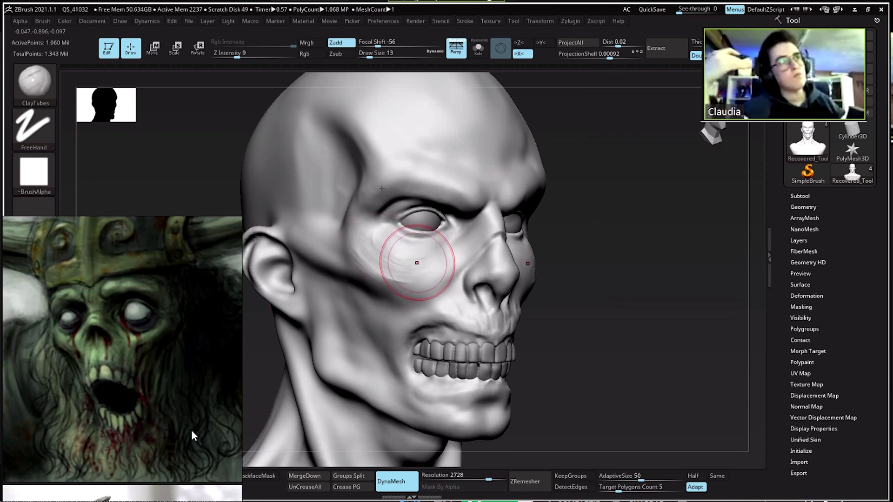
key("shift")
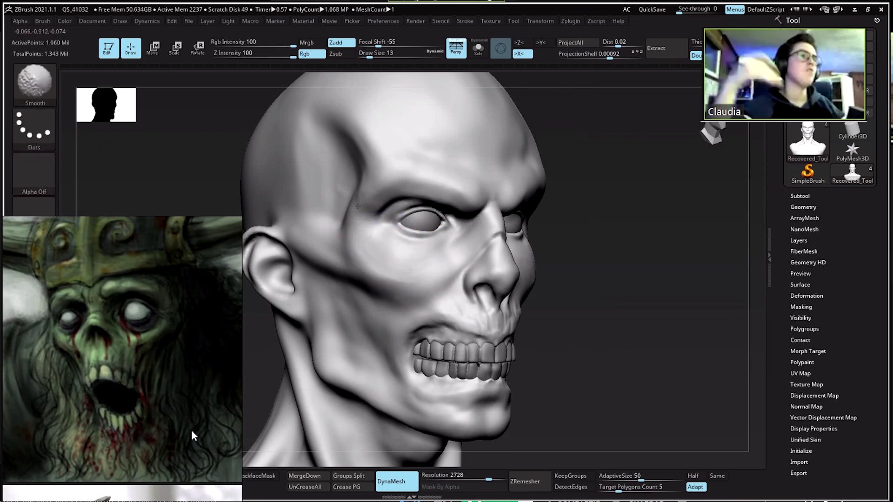
mouse_move(358, 181)
left_mouse_down()
mouse_move(386, 197)
mouse_move(366, 210)
mouse_move(384, 188)
mouse_move(398, 188)
mouse_move(368, 190)
mouse_move(346, 219)
left_mouse_up()
- Shape the temples and sides of the forehead with ClayTubes at draw size 23 and smooth the surface
key("space")
key("ctrl")
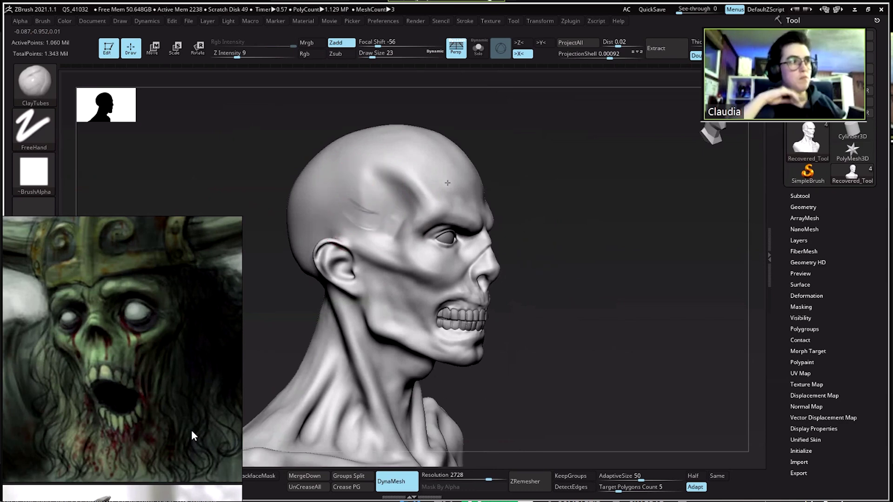
mouse_move(605, 191)
left_mouse_down()
mouse_move(512, 185)
mouse_move(495, 219)
left_mouse_up()
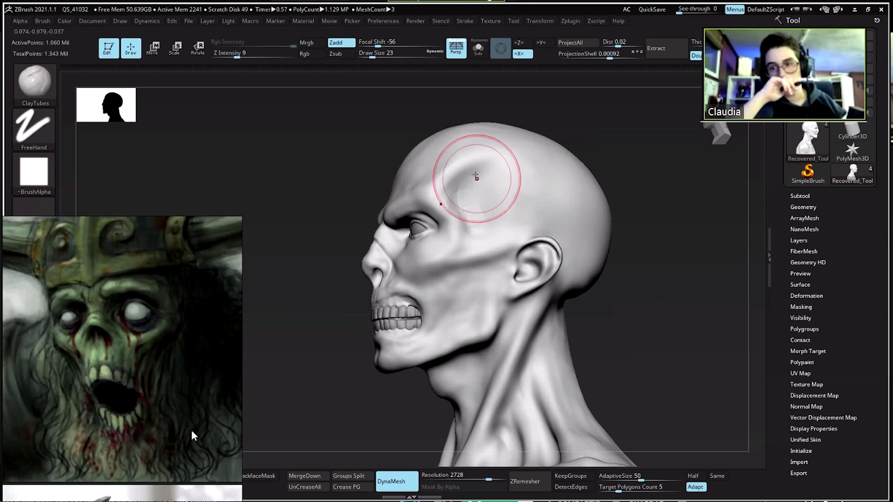
key("shift")
left_click_drag(494, 217, 508, 169)
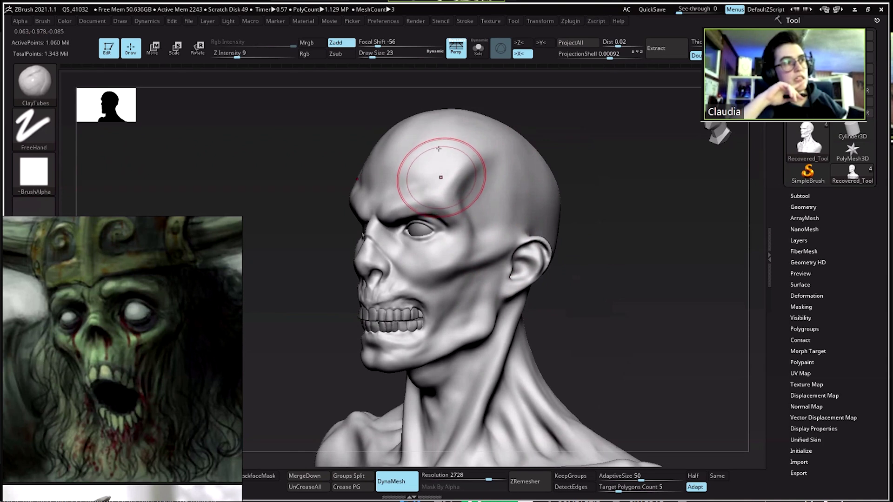
key("ctrl+z")
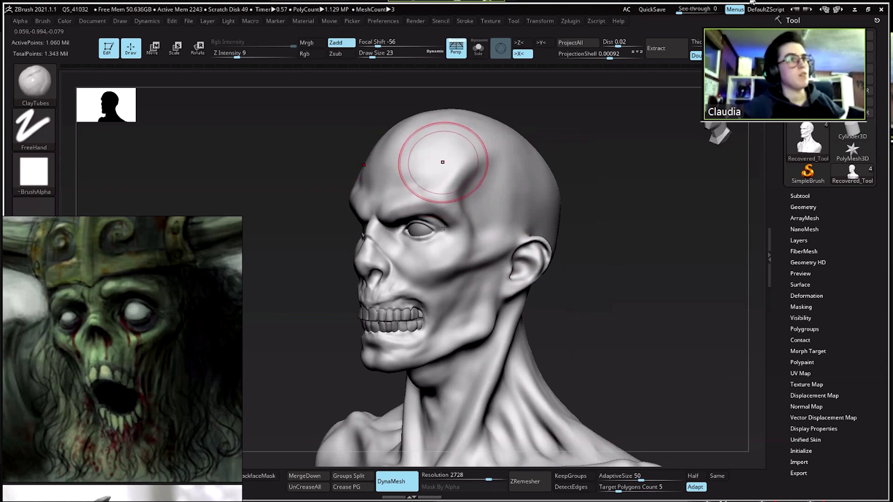
key("ctrl+shift+z")
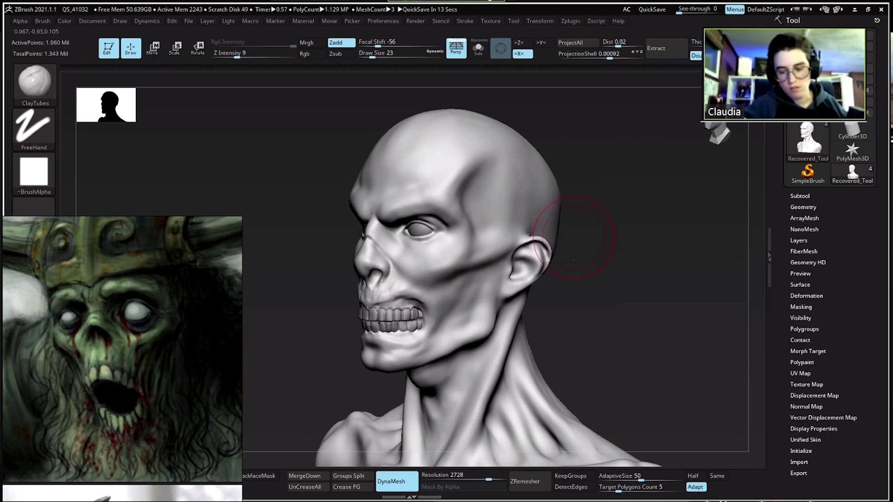
- Strengthen the cheekbones from the front with ClayTubes at draw size 17
mouse_move(545, 279)
left_mouse_down()
mouse_move(507, 305)
mouse_move(558, 244)
mouse_move(623, 205)
left_mouse_up()
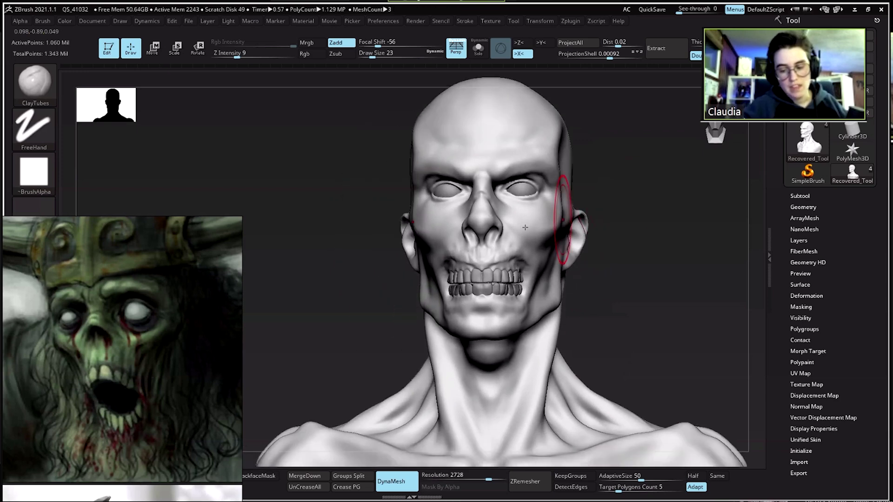
mouse_move(516, 245)
left_mouse_down()
mouse_move(537, 216)
mouse_move(545, 272)
mouse_move(515, 219)
left_mouse_up()
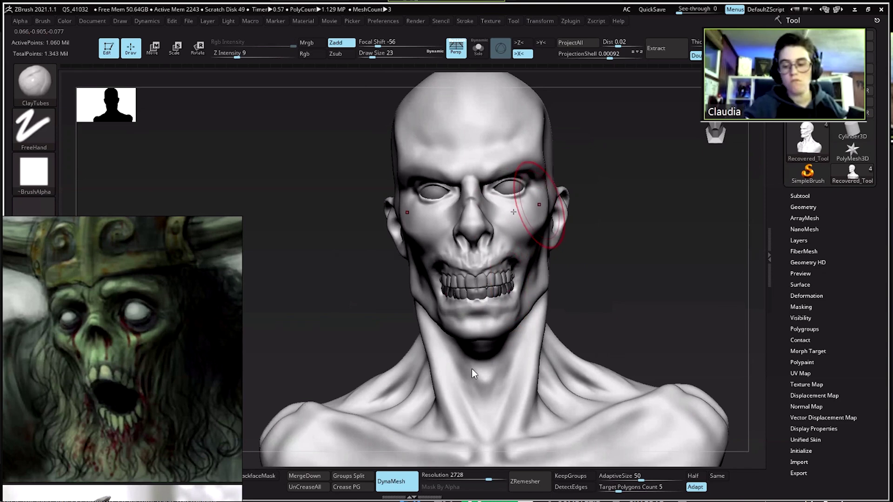
key("space")
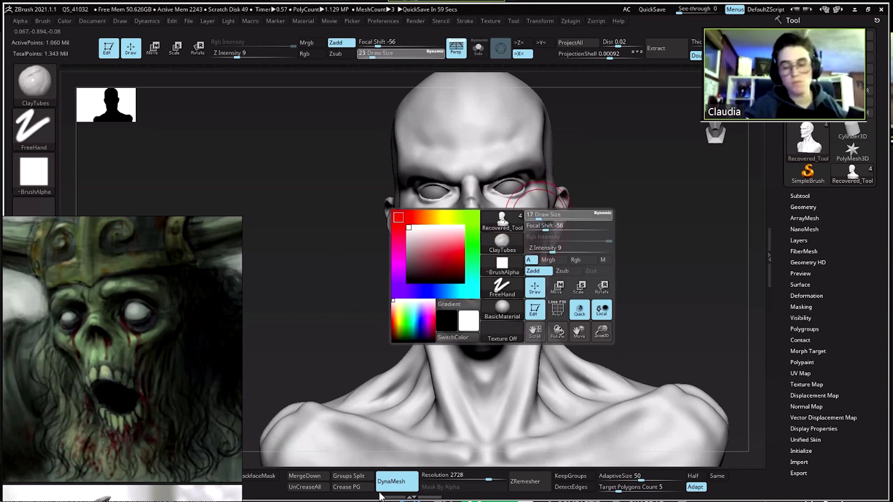
mouse_move(528, 235)
left_mouse_down()
mouse_move(532, 247)
mouse_move(556, 198)
left_mouse_up()
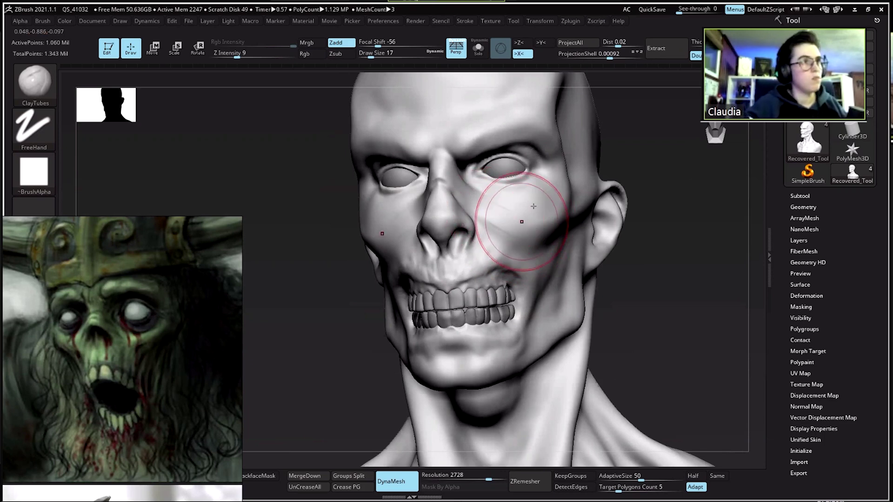
- Refine the cheeks under the eyes with ClayTubes, adjusting the draw size to 12 and then 14
key("bracketleft")
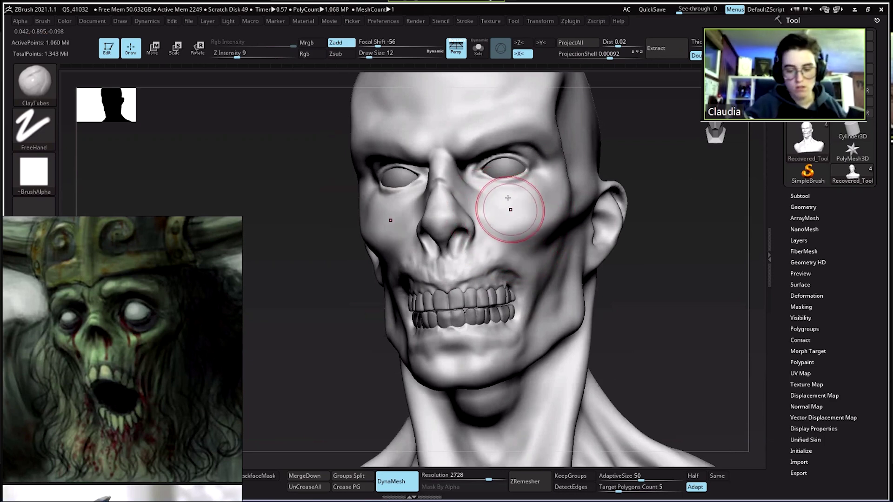
key("space")
mouse_move(512, 196)
left_mouse_down()
mouse_move(558, 200)
mouse_move(516, 195)
left_mouse_up()
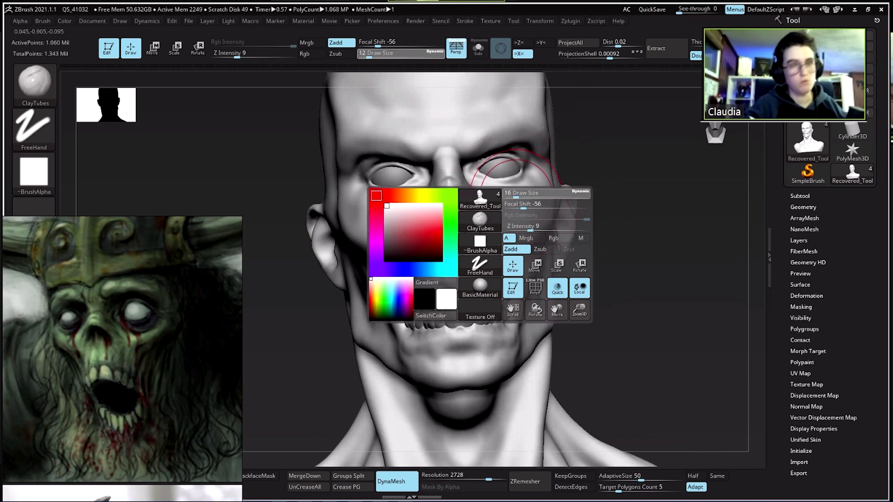
left_click_drag(529, 239, 527, 216)
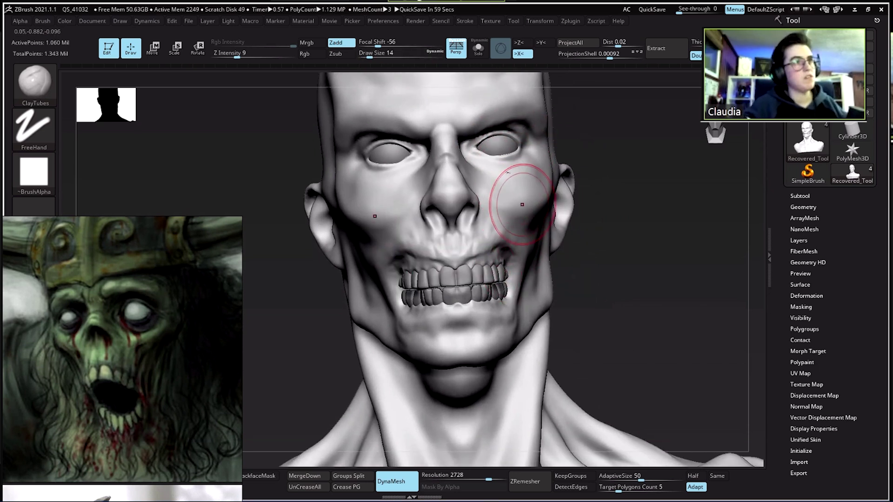
- Fill the hollows between the cheekbones and the mouth corners with ClayTubes at draw size 14 and smooth them
left_click_drag(467, 233, 473, 235)
key("space")
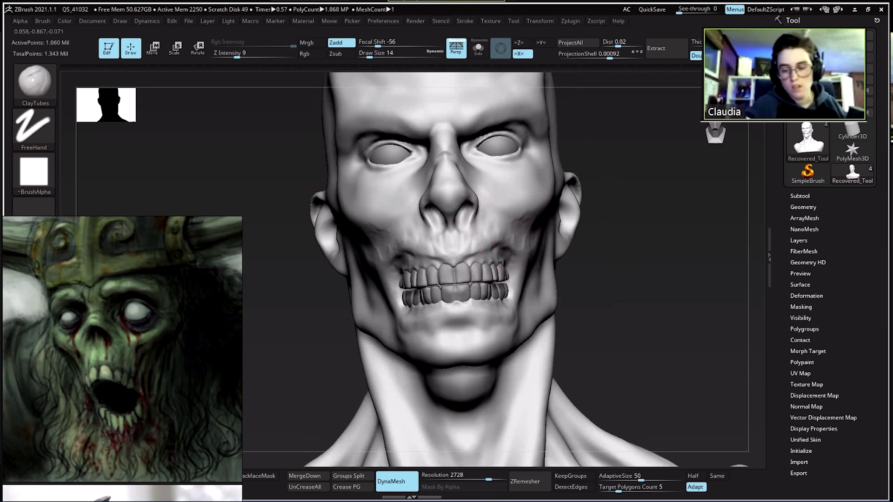
left_click_drag(618, 260, 535, 239)
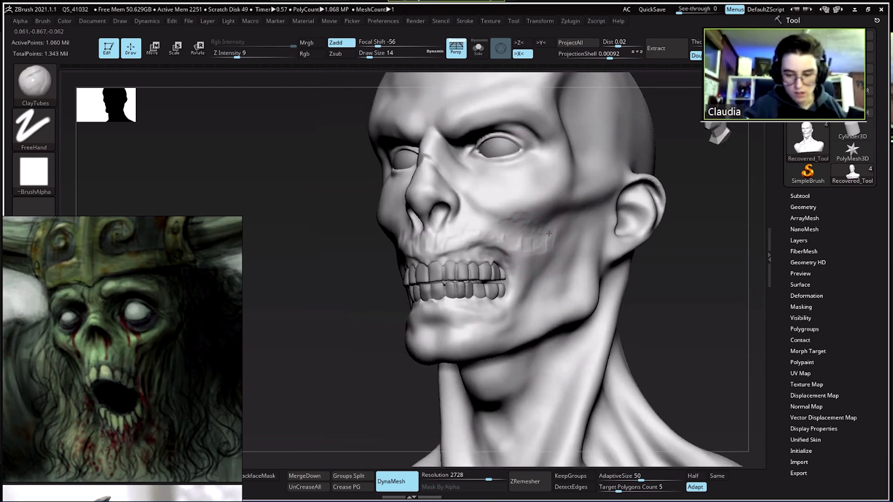
key("shift")
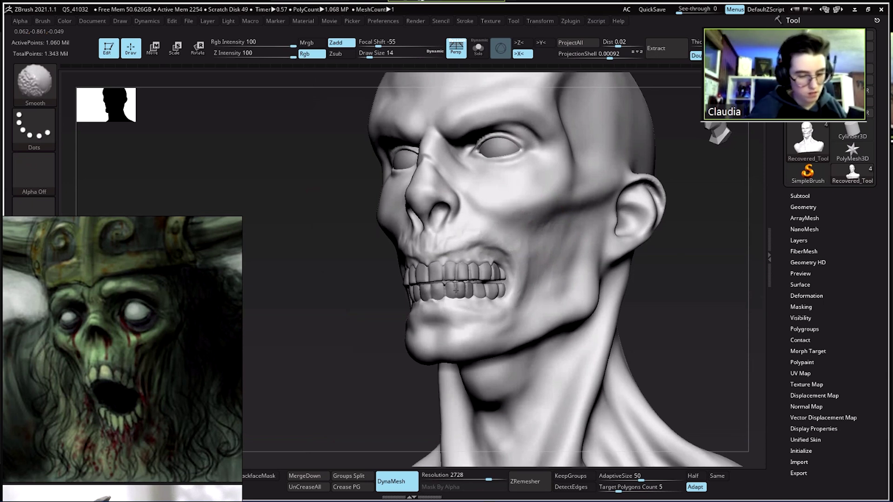
- Try reworking the cheek above the mouth corner and undo the last two strokes
left_click_drag(661, 251, 740, 253)
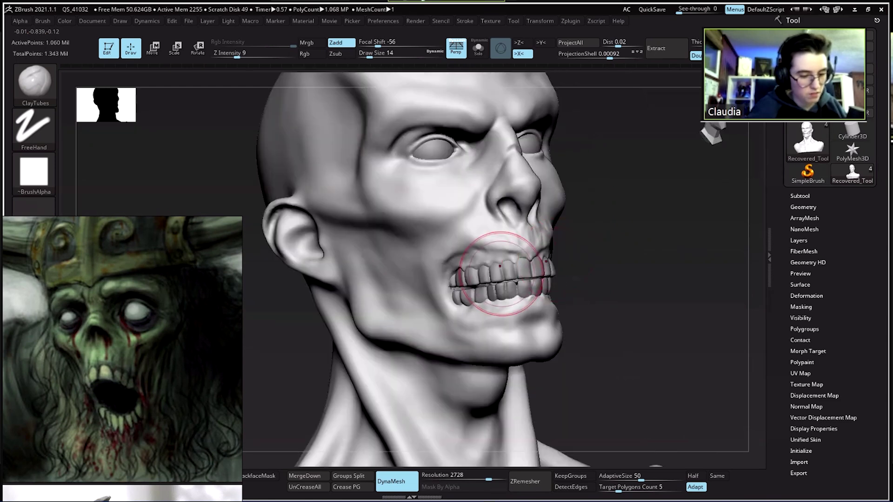
left_click_drag(501, 273, 462, 255)
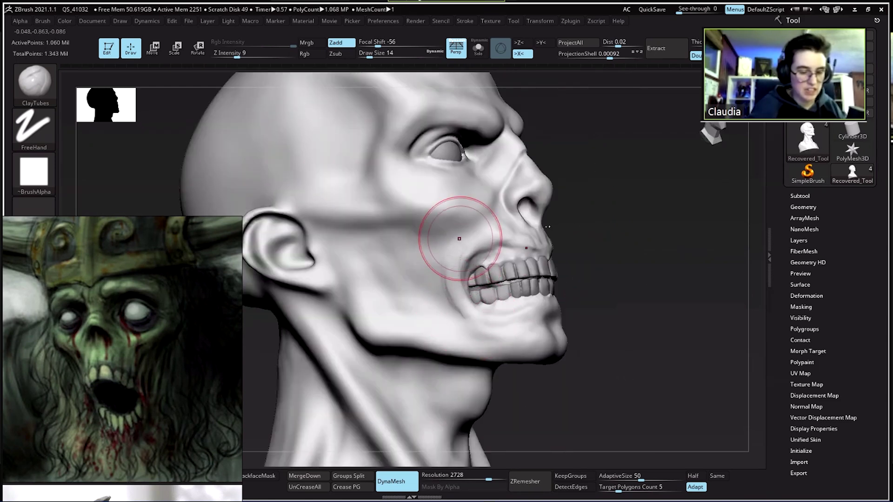
key("ctrl+z")
key("ctrl+z")
- Sculpt the cheek hollows and the area around the mouth corners with ClayTubes at draw sizes 8 and 13
left_click_drag(556, 237, 475, 246)
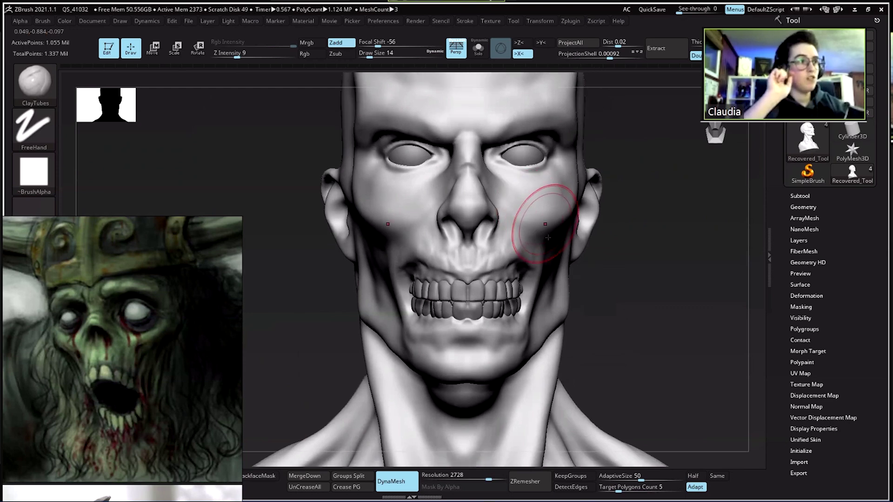
key("space")
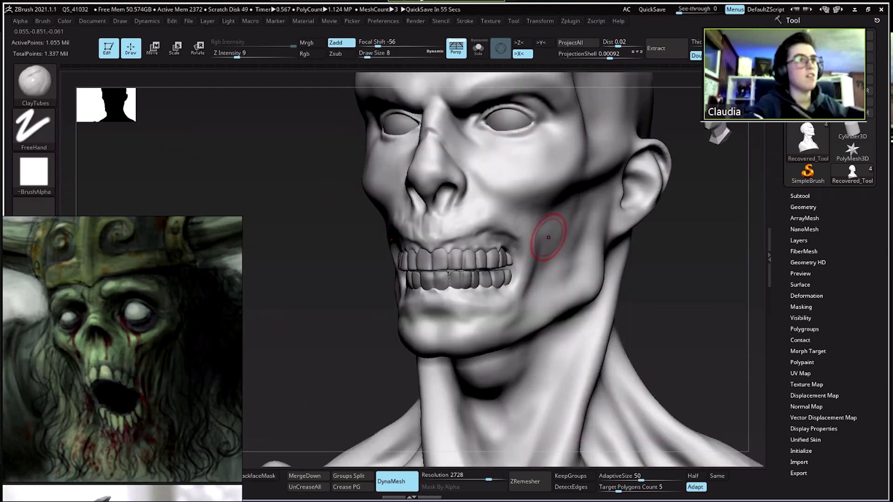
mouse_move(500, 209)
left_mouse_down()
mouse_move(572, 197)
mouse_move(596, 183)
left_mouse_up()
key("space")
left_click_drag(479, 230, 480, 240)
mouse_move(422, 224)
left_mouse_down()
mouse_move(425, 251)
mouse_move(399, 251)
mouse_move(483, 251)
mouse_move(477, 265)
left_mouse_up()
- Study the zombie reference images, examining the face of the armoured green zombie up close
scroll(145, 457, "down", 5)
left_click_drag(84, 230, 84, 297)
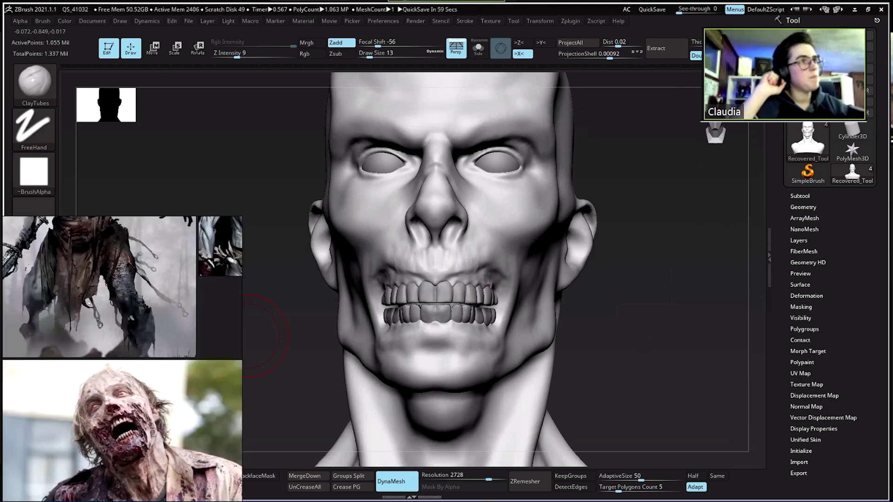
left_click_drag(9, 221, 85, 297)
scroll(84, 296, "up", 5)
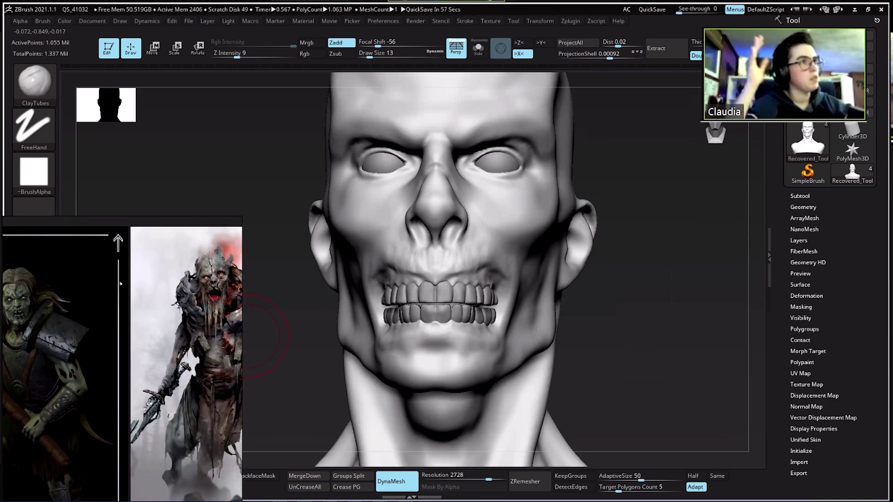
scroll(98, 317, "up", 6)
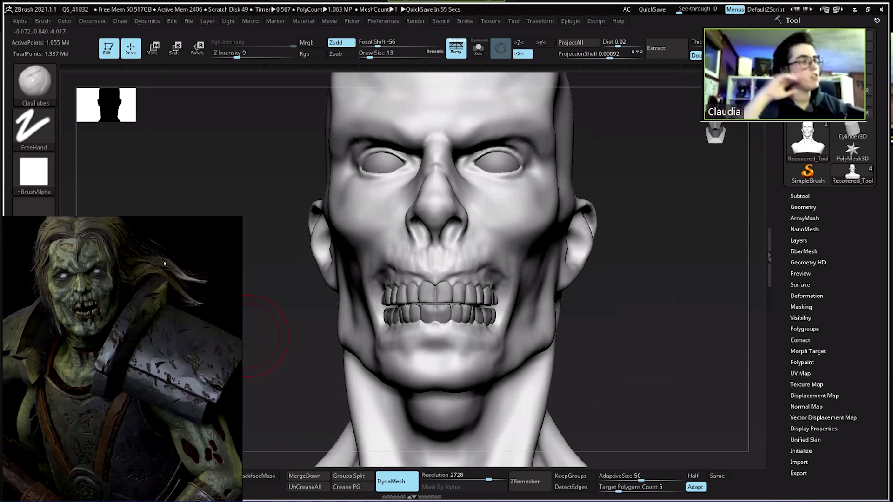
scroll(119, 357, "up", 4)
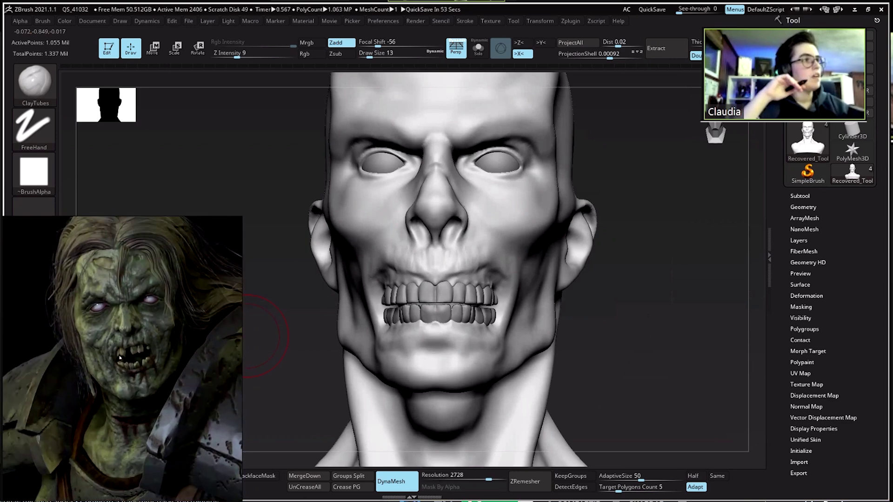
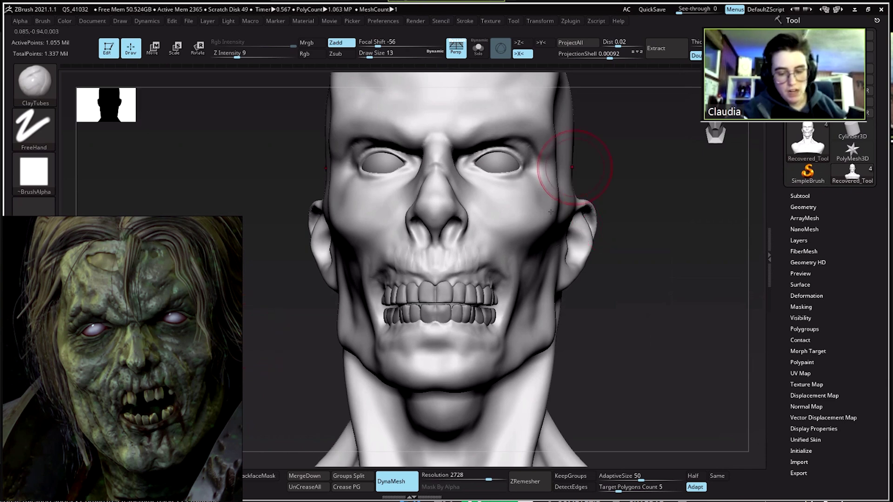
- Sculpt the jaw corner and the neck below the ear with ClayTubes at draw size 13 and smooth them
mouse_move(568, 180)
left_mouse_down()
mouse_move(533, 199)
mouse_move(561, 219)
mouse_move(533, 199)
left_mouse_up()
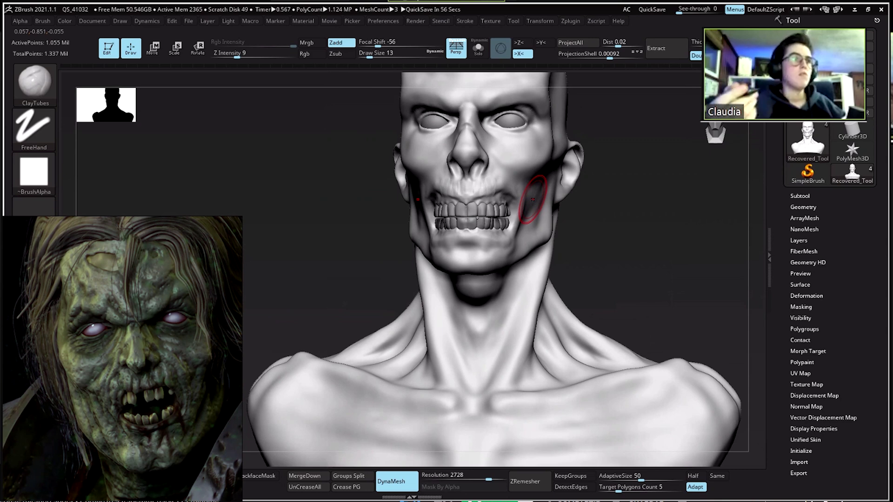
left_click_drag(522, 247, 493, 281)
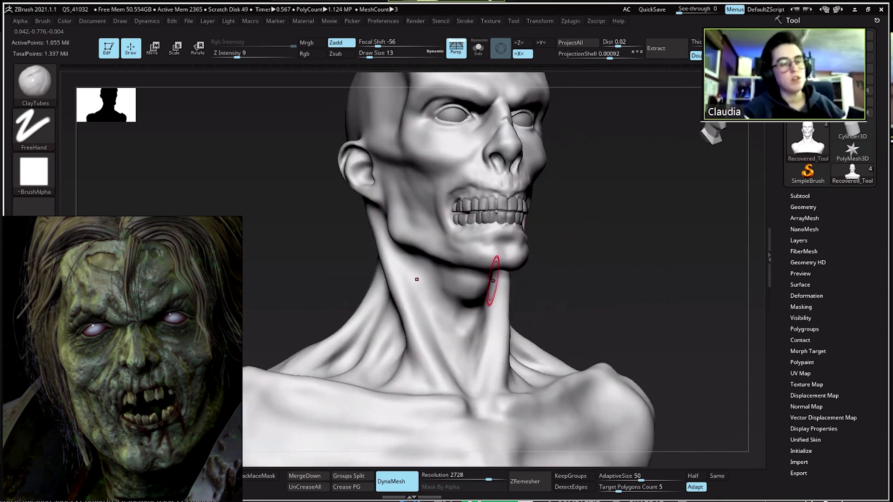
left_click_drag(449, 219, 475, 217)
left_click_drag(416, 213, 420, 203)
mouse_move(392, 258)
left_mouse_down()
mouse_move(402, 232)
mouse_move(457, 244)
mouse_move(387, 224)
mouse_move(378, 191)
mouse_move(363, 198)
left_mouse_up()
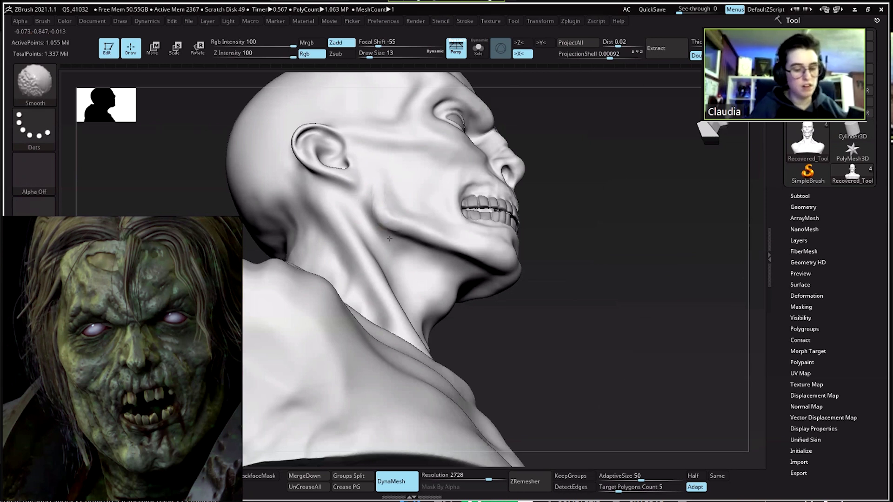
left_click_drag(364, 205, 349, 211)
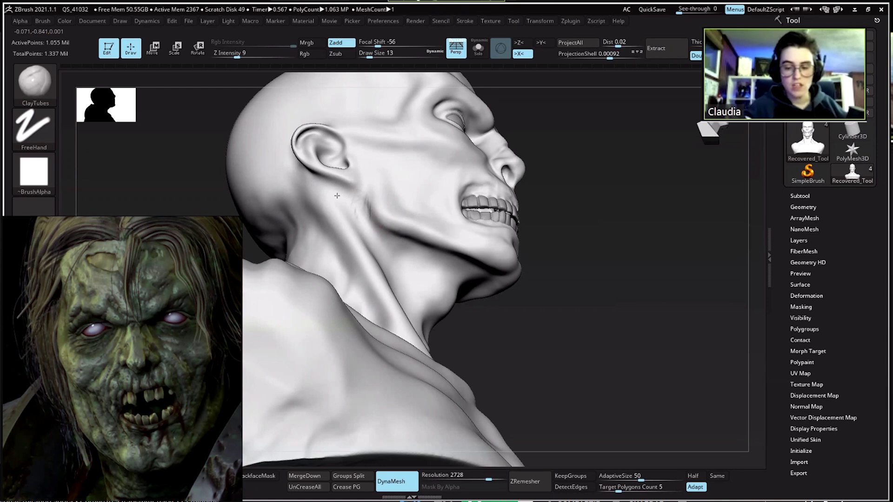
left_click_drag(391, 242, 395, 255)
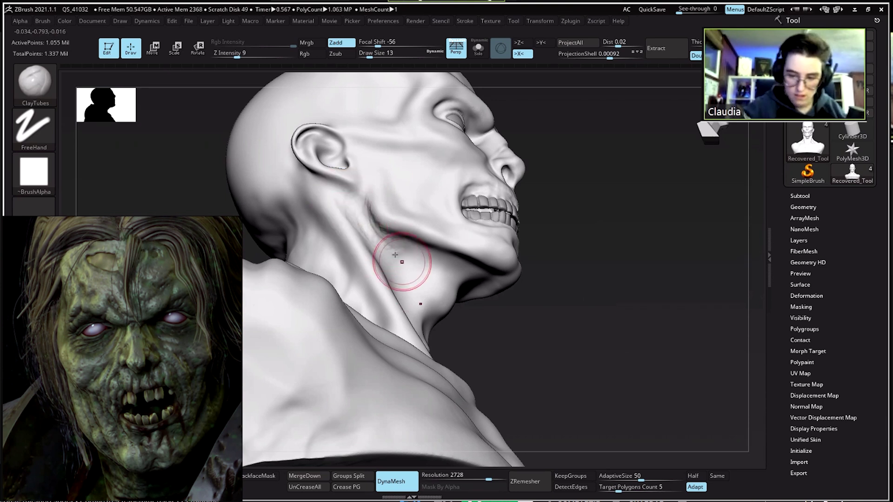
key("shift")
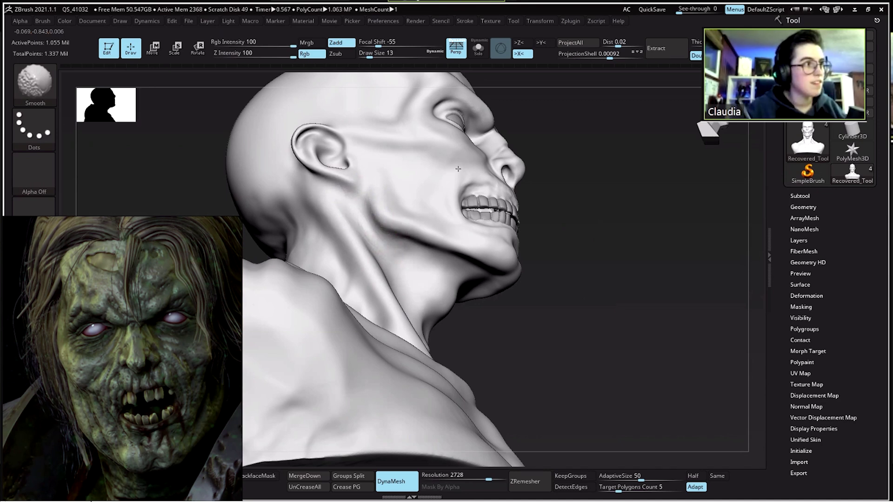
- Compare the head's profile with the references and leave the armoured green zombie image for the other reference pictures
left_click_drag(549, 186, 558, 269)
mouse_move(473, 191)
left_mouse_down()
mouse_move(508, 224)
mouse_move(501, 227)
mouse_move(497, 212)
left_mouse_up()
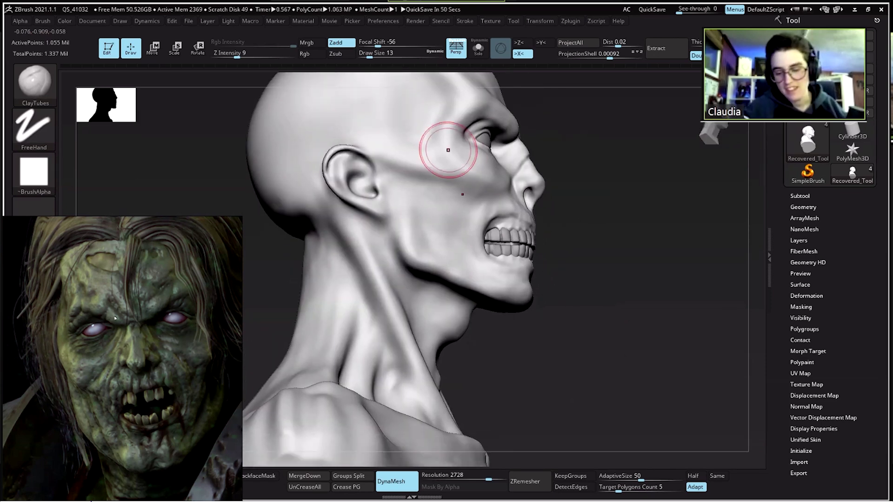
scroll(95, 273, "down", 2)
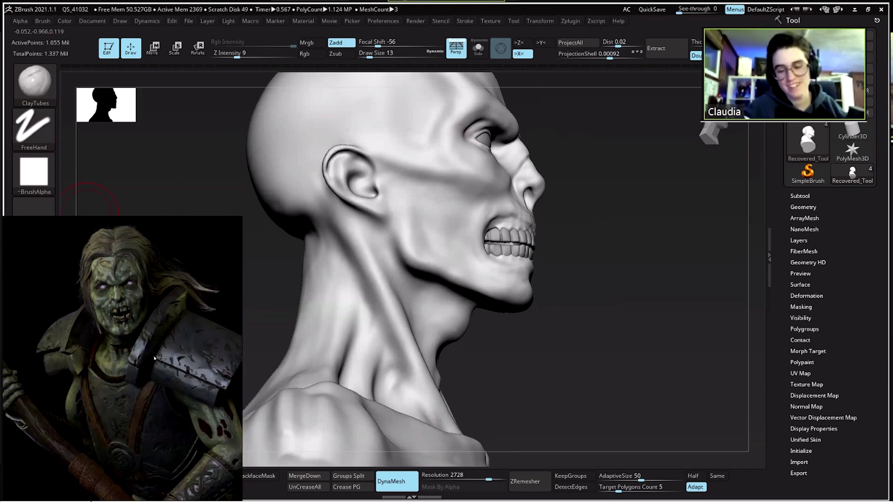
double_click(157, 336)
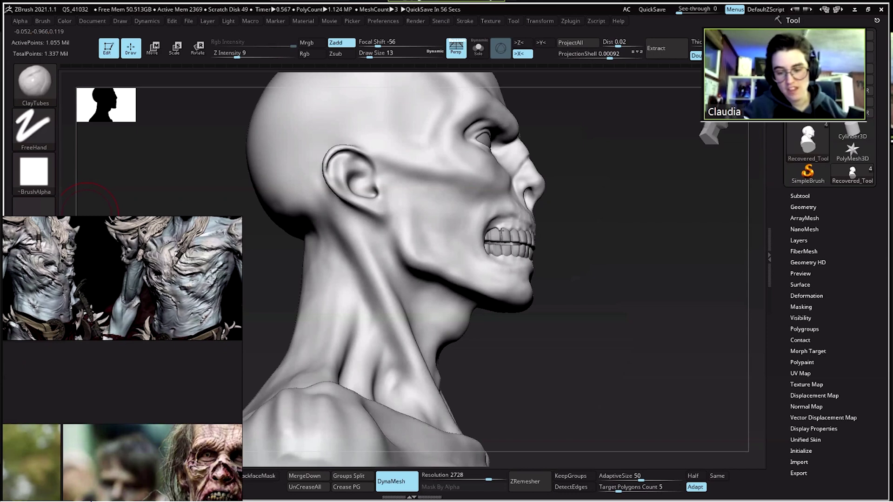
- Sculpt the eye bags and the upper cheeks below the eyes with ClayTubes at draw sizes 12 and 8
left_click_drag(467, 204, 430, 262)
key("space")
left_click(467, 200)
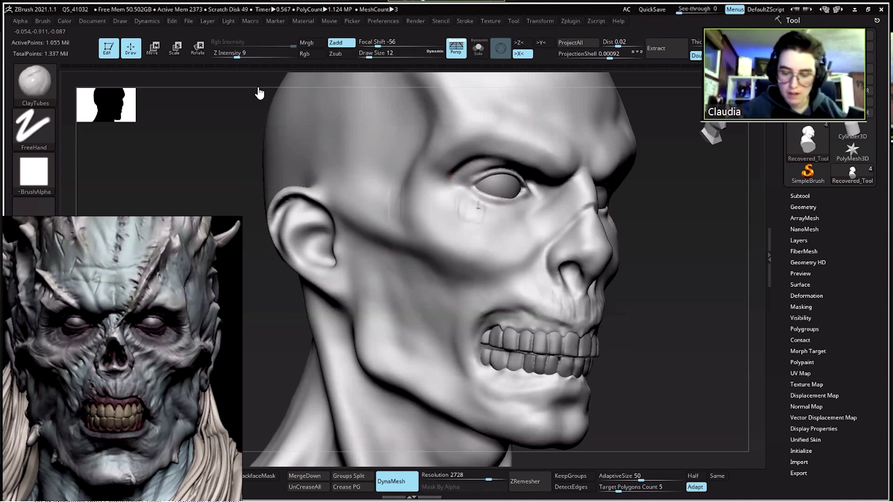
mouse_move(472, 221)
left_mouse_down()
mouse_move(481, 220)
mouse_move(449, 205)
mouse_move(488, 223)
mouse_move(438, 198)
mouse_move(503, 233)
left_mouse_up()
mouse_move(456, 186)
left_mouse_down()
mouse_move(523, 239)
mouse_move(391, 203)
mouse_move(413, 200)
mouse_move(394, 194)
left_mouse_up()
mouse_move(534, 223)
left_mouse_down()
mouse_move(509, 212)
mouse_move(544, 200)
mouse_move(577, 223)
left_mouse_up()
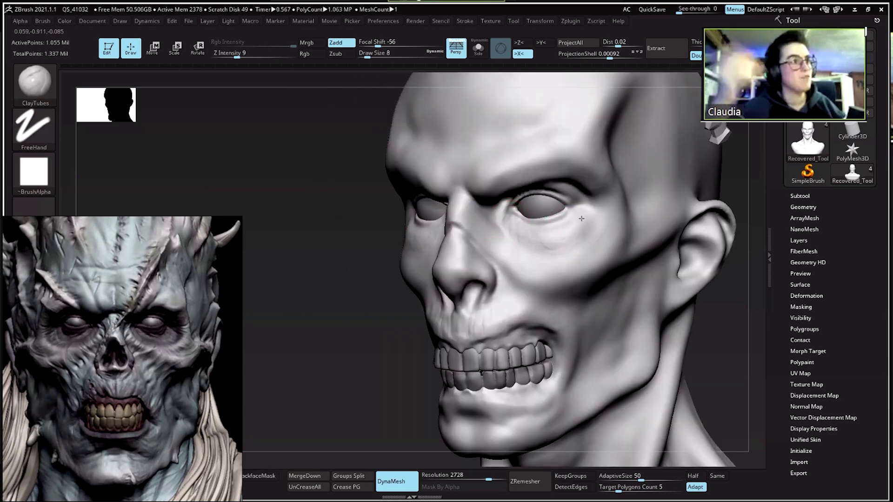
left_click_drag(583, 214, 592, 195)
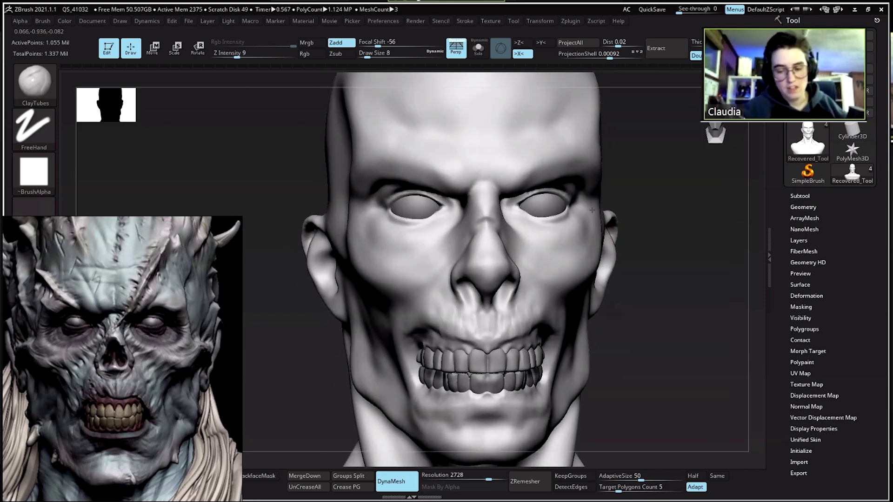
left_click_drag(549, 271, 576, 194)
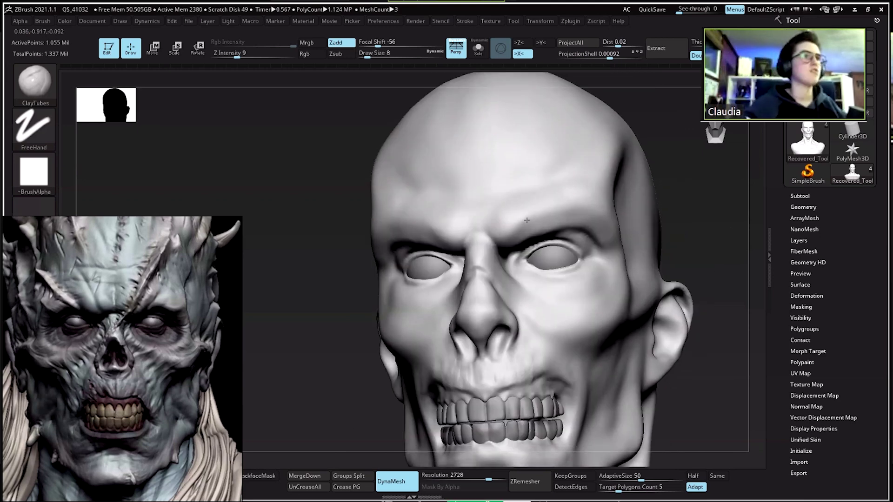
left_click_drag(556, 259, 538, 224)
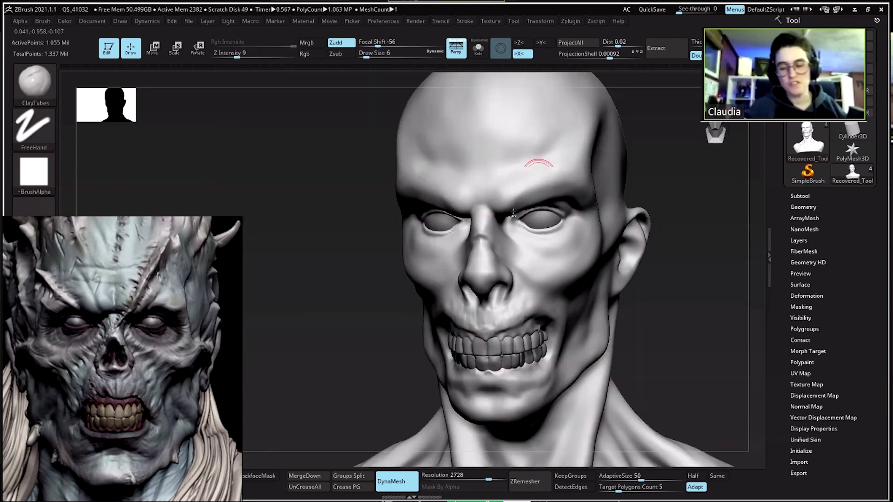
left_click_drag(553, 157, 518, 134)
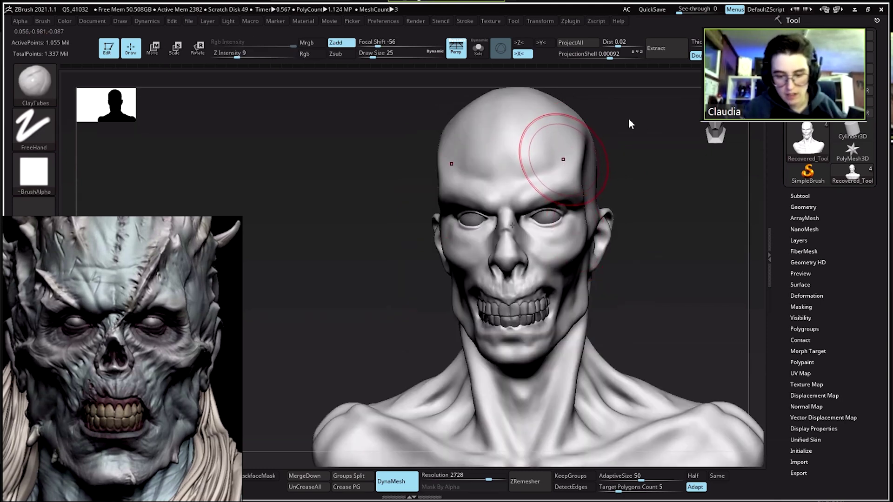
- Refine the cheekbone and the area between the eye and the ear with ClayTubes at draw size 16
left_click_drag(231, 242, 235, 154)
left_click_drag(700, 369, 700, 361)
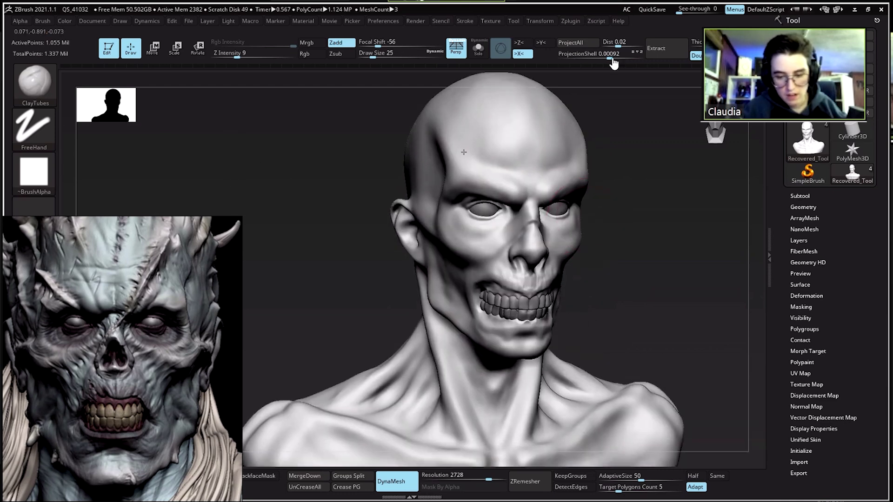
left_click_drag(624, 411, 632, 397)
left_click_drag(179, 343, 173, 322)
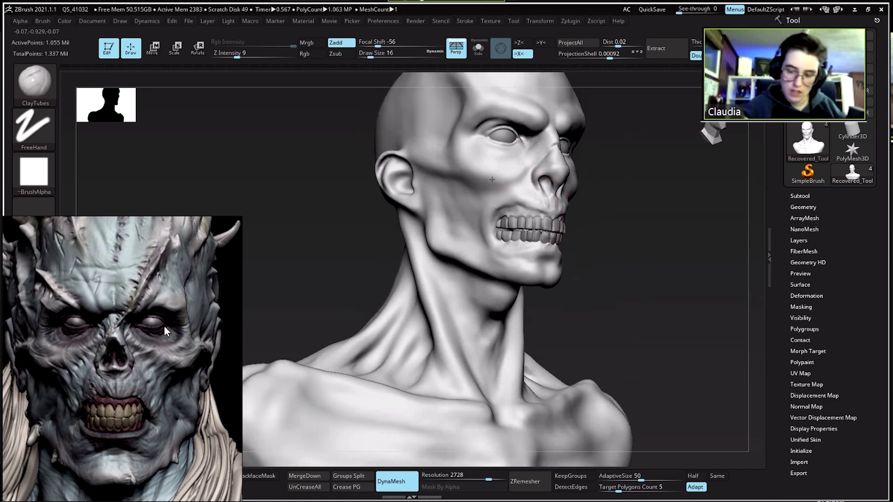
left_click_drag(503, 200, 515, 218)
left_click_drag(340, 146, 334, 70)
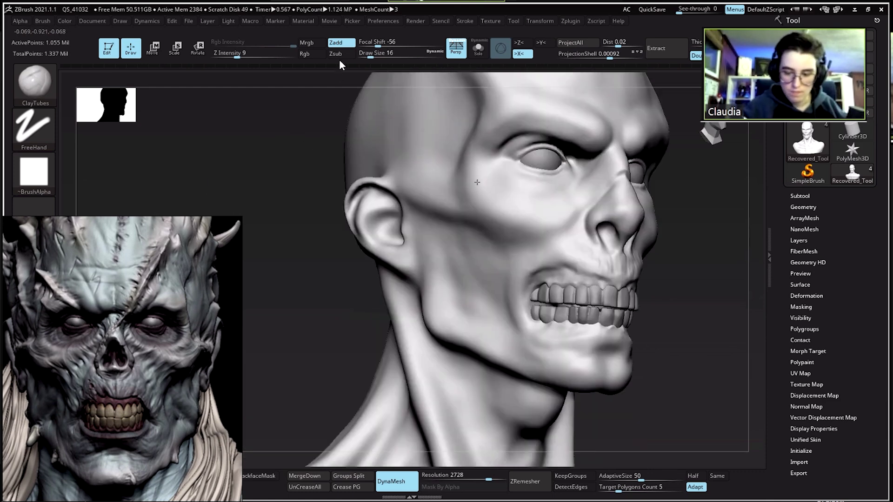
mouse_move(492, 193)
left_mouse_down()
mouse_move(450, 212)
mouse_move(425, 174)
mouse_move(427, 145)
mouse_move(410, 160)
mouse_move(427, 219)
left_mouse_up()
left_click_drag(456, 178, 418, 108)
left_click_drag(532, 150, 549, 134)
left_click_drag(570, 279, 480, 368)
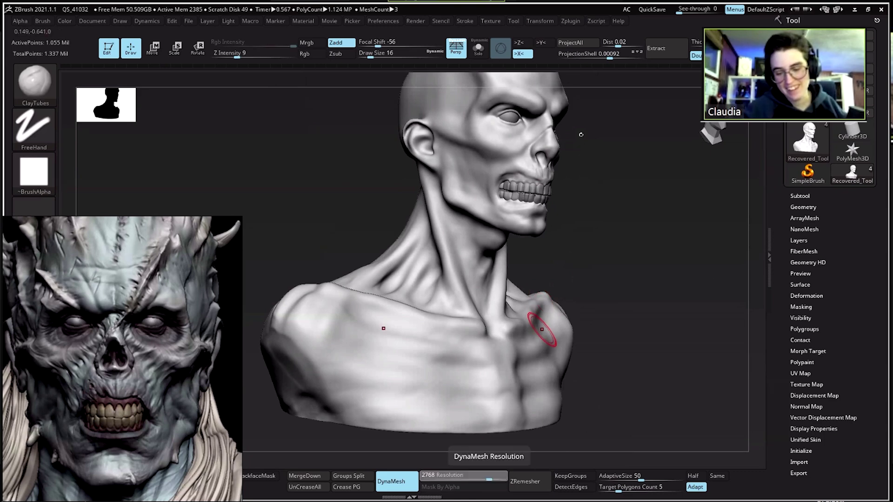
- Remesh the bust with DynaMesh at resolution 3128 and again at resolution 3864
left_click_drag(489, 479, 494, 479)
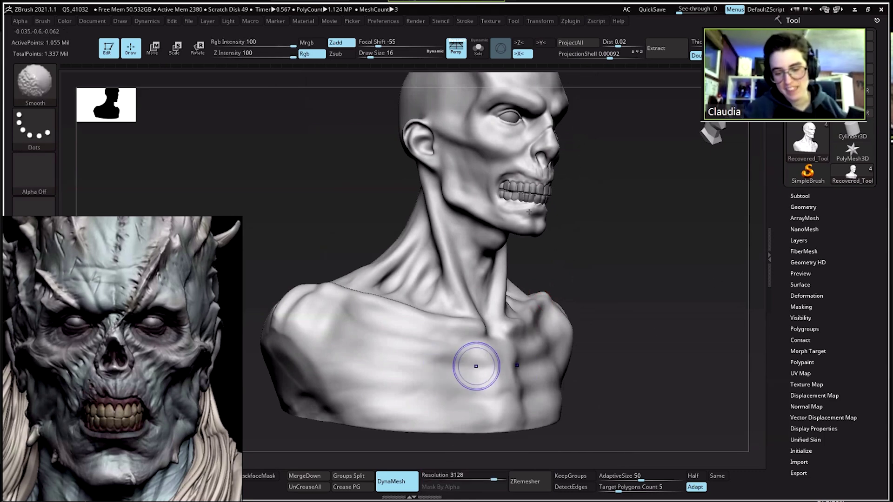
left_click_drag(434, 380, 353, 377)
mouse_move(661, 130)
left_mouse_down()
mouse_move(669, 200)
mouse_move(680, 163)
mouse_move(482, 189)
mouse_move(486, 163)
left_mouse_up()
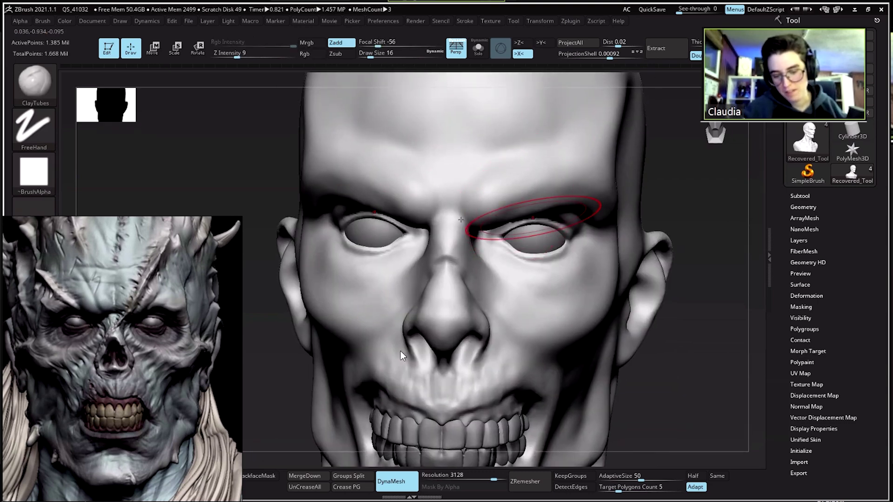
left_click_drag(494, 478, 501, 478)
- Build up the inner ends of the brow ridges with ClayTubes at draw size 7
key("shift")
left_click_drag(491, 259, 531, 232)
left_click_drag(490, 265, 502, 247)
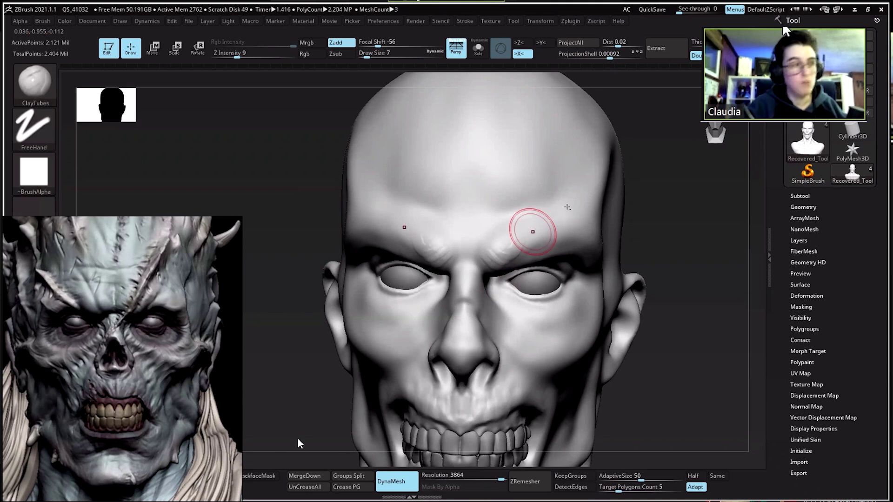
left_click_drag(494, 263, 528, 237)
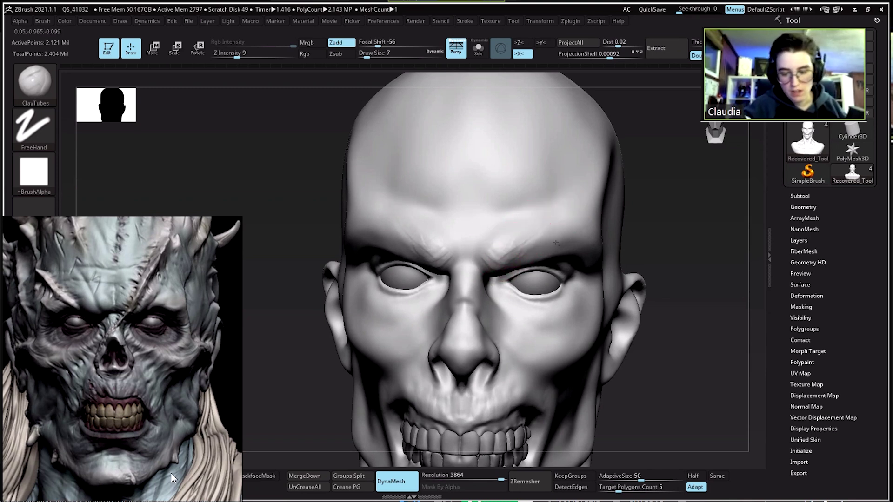
- Thicken the brow ridges toward their outer ends with ClayTubes at draw size 13
key("]")
mouse_move(506, 248)
left_mouse_down()
mouse_move(538, 212)
mouse_move(558, 237)
mouse_move(508, 247)
left_mouse_up()
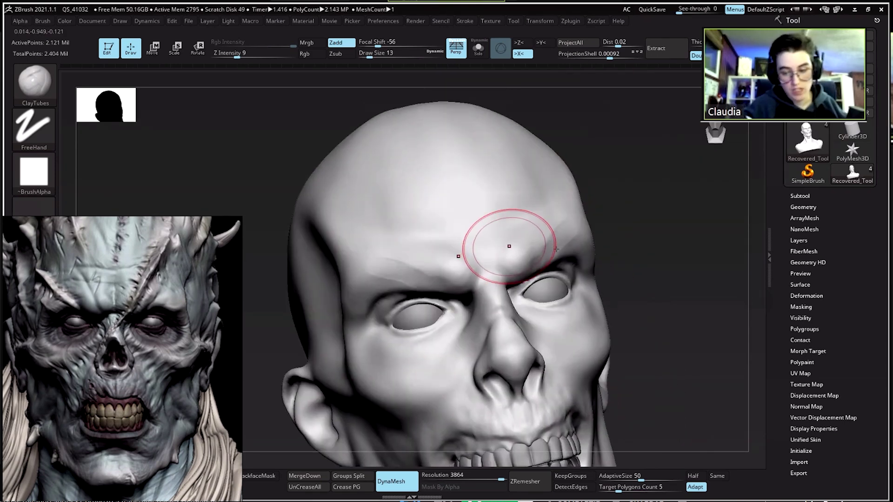
mouse_move(569, 238)
left_mouse_down()
mouse_move(539, 210)
mouse_move(540, 253)
mouse_move(569, 228)
left_mouse_up()
left_click_drag(542, 256, 579, 233)
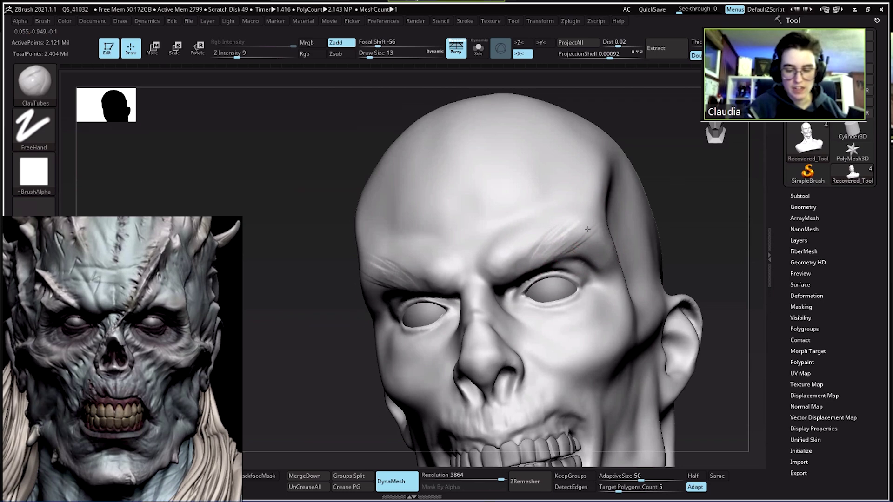
left_click_drag(584, 251, 576, 235)
- Shape the brows and the area between them with ClayTubes at draw size 9 and smooth the strokes
key("bracketleft")
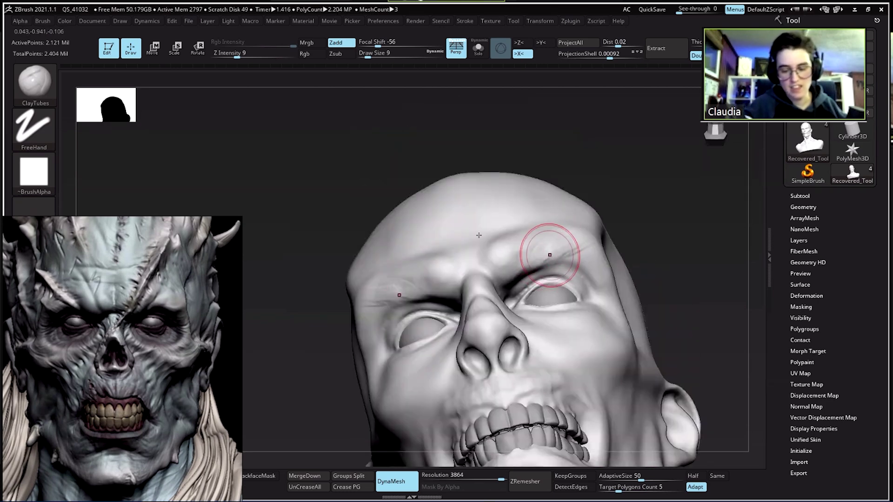
left_click_drag(482, 215, 477, 239)
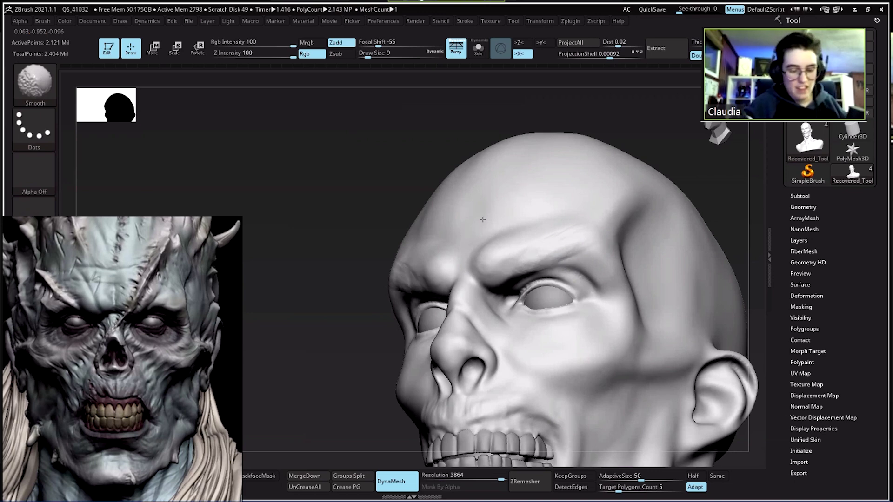
mouse_move(438, 210)
left_mouse_down()
mouse_move(430, 154)
mouse_move(462, 220)
mouse_move(451, 203)
left_mouse_up()
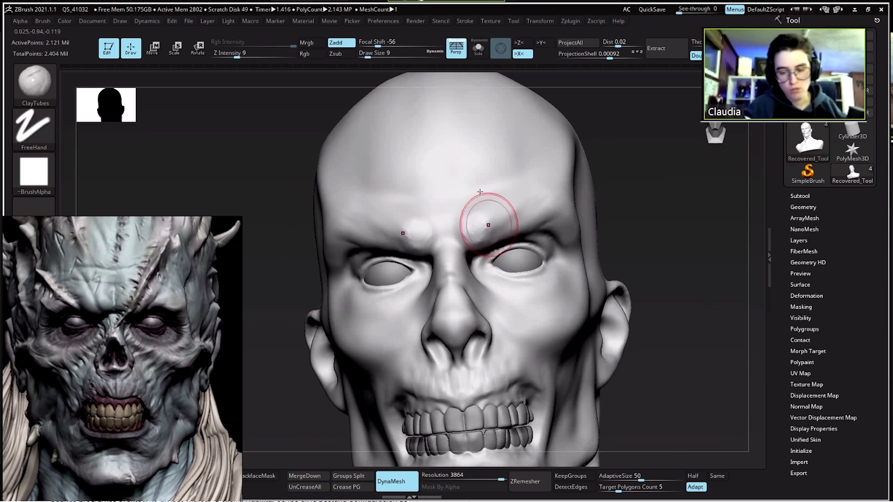
left_click_drag(473, 230, 484, 204)
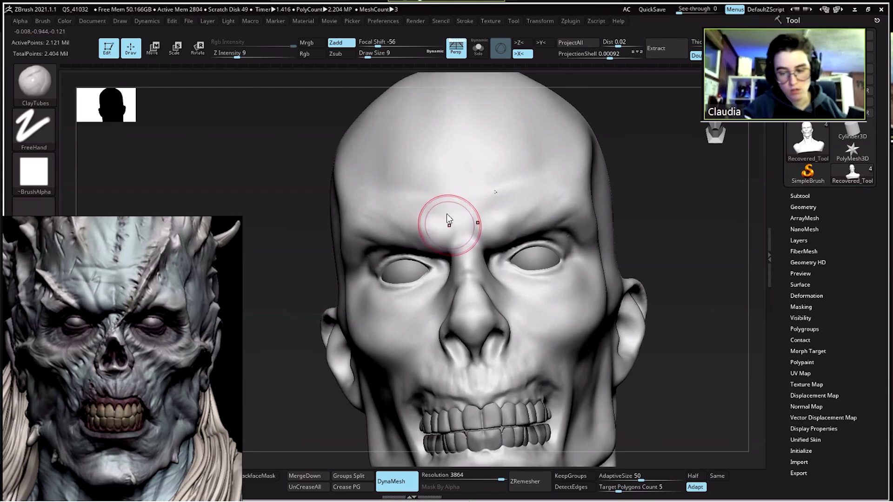
left_click_drag(431, 147, 463, 221)
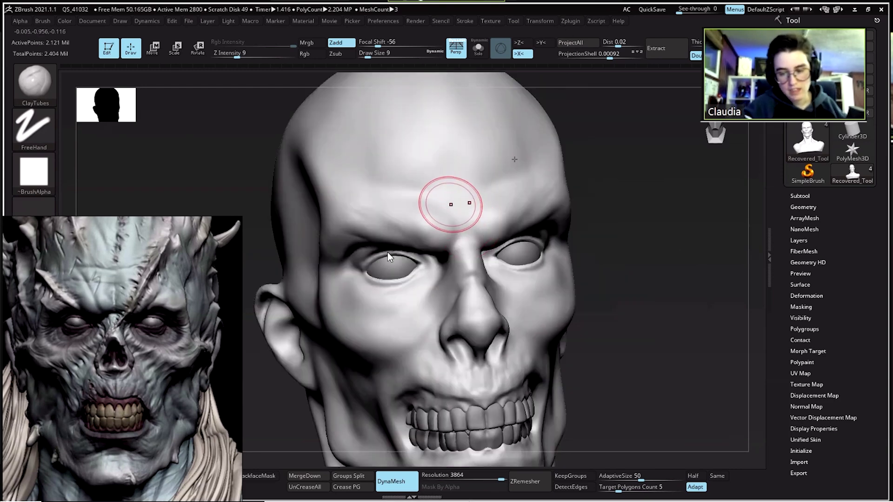
- Carve frown creases between the brows with the DamStandard brush at draw size 9
key("b")
key("d")
key("s")
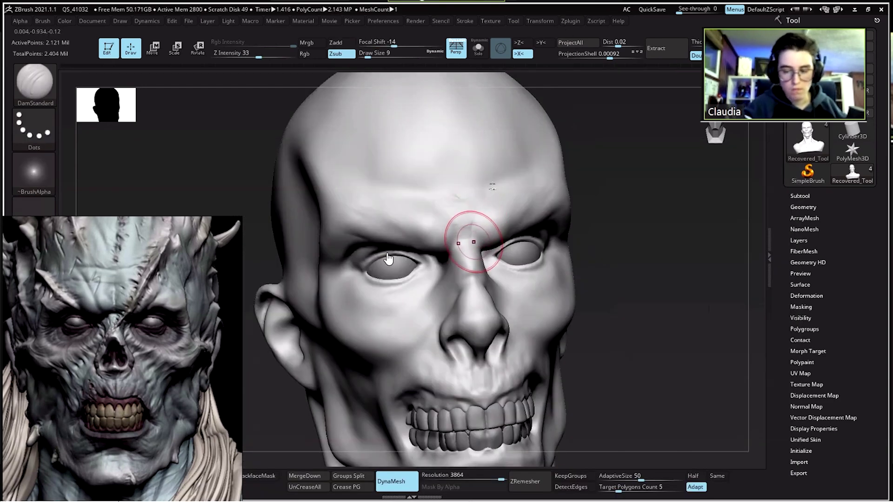
- Build up the lower forehead above the brows with ClayTubes at draw size 16 and smooth it
key("b")
key("c")
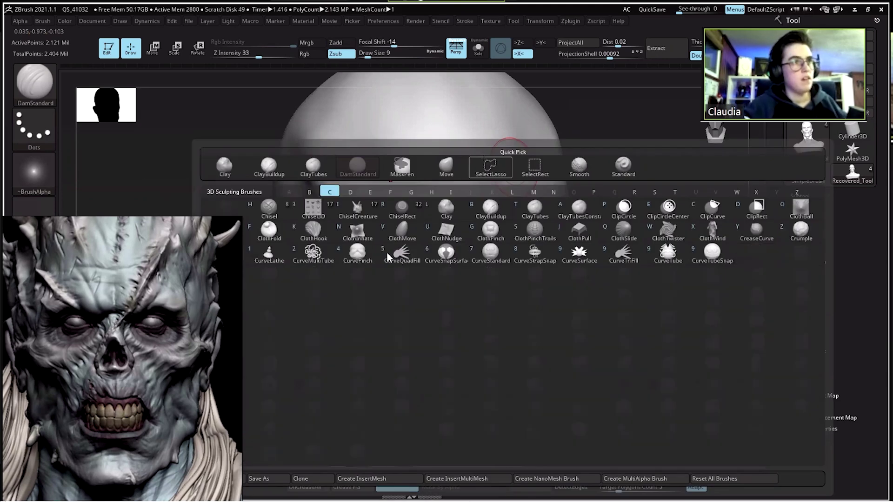
key("t")
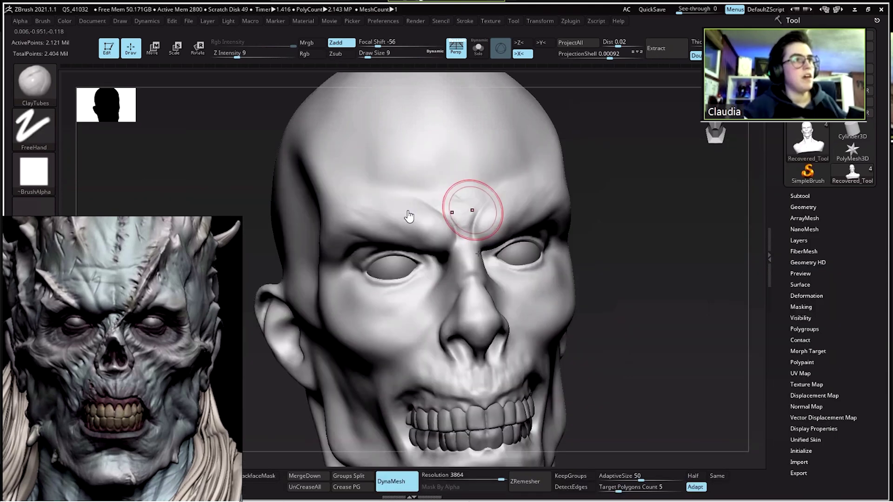
key("space")
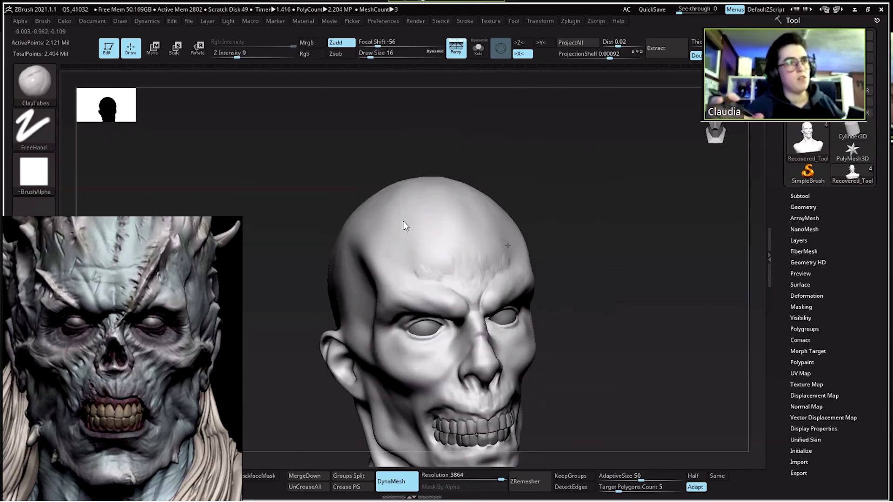
key("shift")
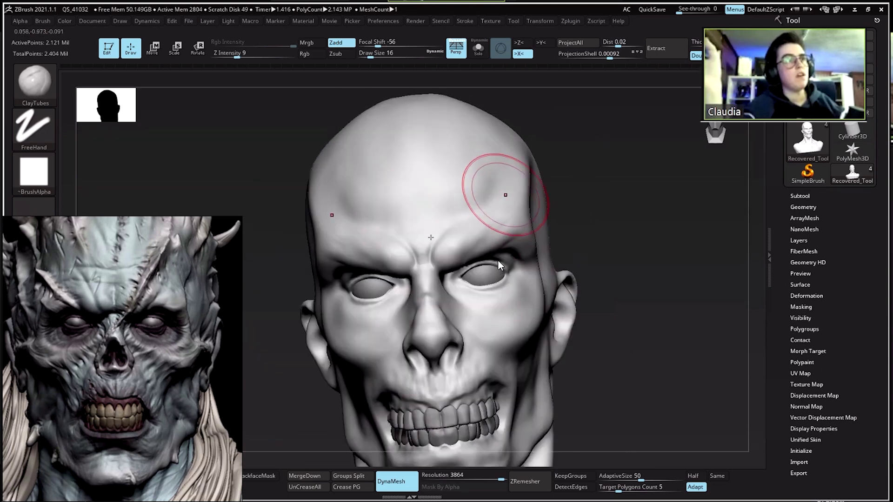
- Smooth the outer forehead and refine the outer brow ends and temple edges with ClayTubes at draw sizes 7 and 9
key("shift")
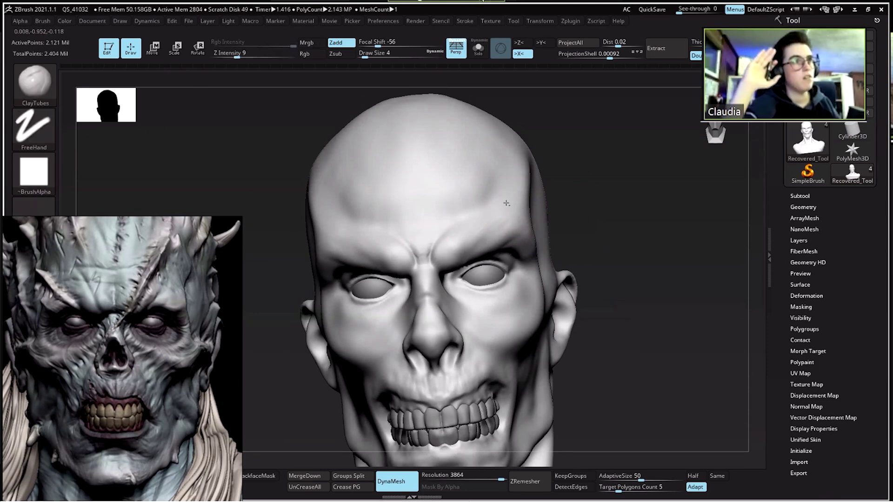
key("space")
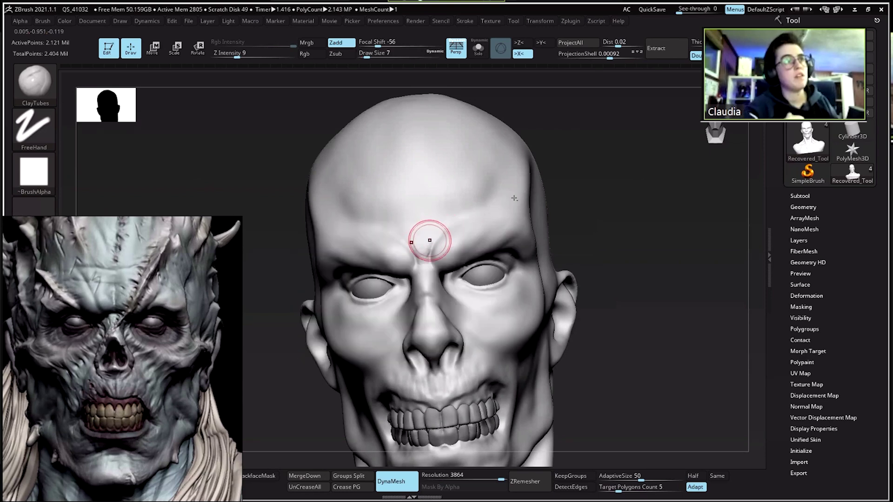
mouse_move(520, 200)
left_mouse_down()
mouse_move(512, 211)
mouse_move(517, 204)
left_mouse_up()
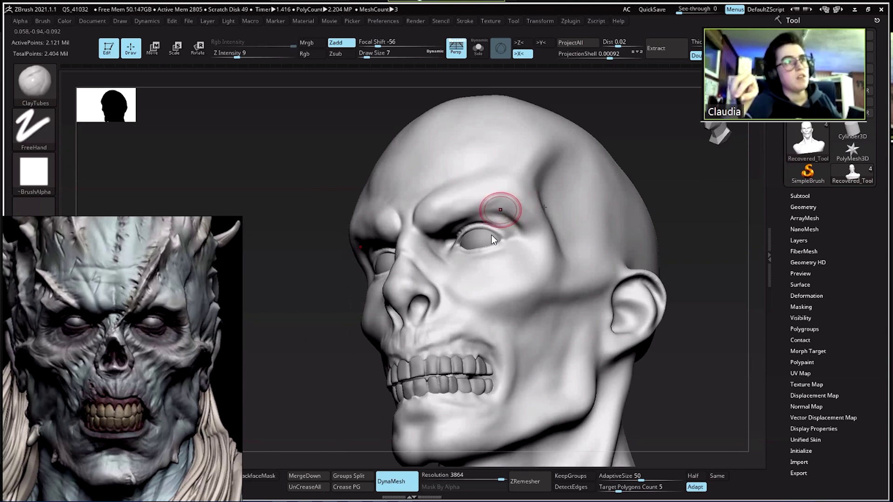
key("bracketright")
mouse_move(493, 211)
left_mouse_down()
mouse_move(512, 202)
mouse_move(517, 218)
mouse_move(520, 207)
mouse_move(525, 212)
mouse_move(518, 195)
mouse_move(504, 199)
mouse_move(514, 205)
left_mouse_up()
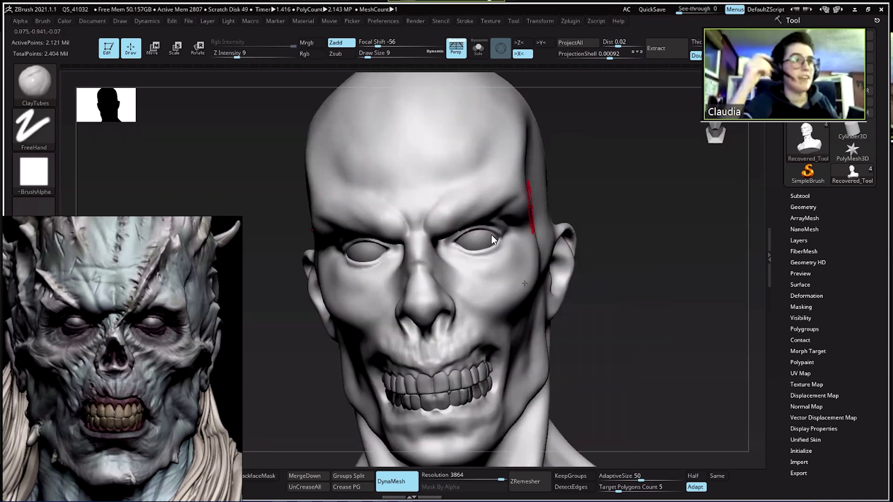
mouse_move(530, 206)
left_mouse_down()
mouse_move(541, 242)
mouse_move(558, 208)
mouse_move(530, 251)
mouse_move(524, 283)
left_mouse_up()
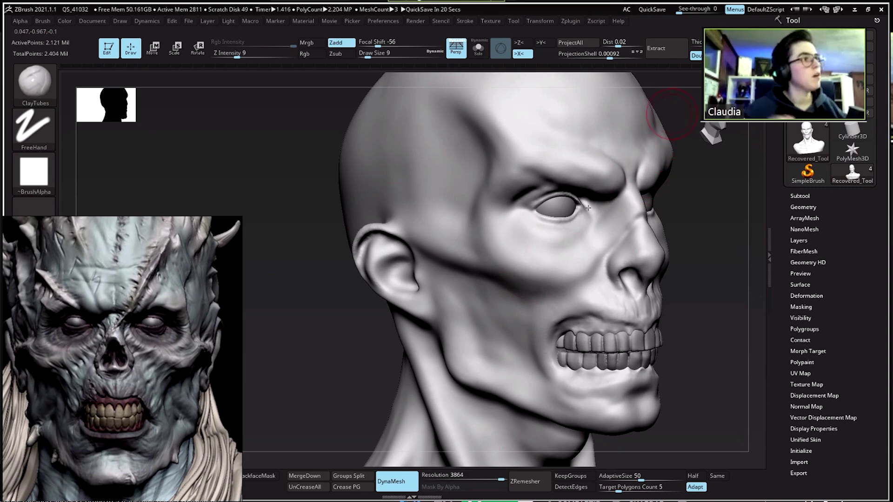
- Build up the brow ridges and the forehead just above them with ClayTubes at draw size 9
left_click_drag(674, 123, 533, 179)
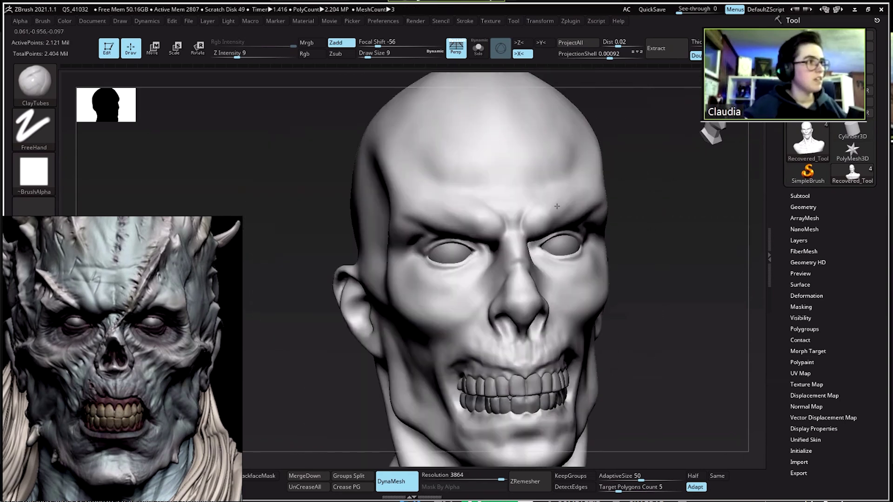
mouse_move(538, 223)
left_mouse_down()
mouse_move(558, 205)
mouse_move(593, 211)
mouse_move(525, 213)
mouse_move(530, 206)
mouse_move(541, 215)
mouse_move(540, 250)
mouse_move(520, 219)
mouse_move(571, 189)
mouse_move(548, 210)
mouse_move(585, 178)
left_mouse_up()
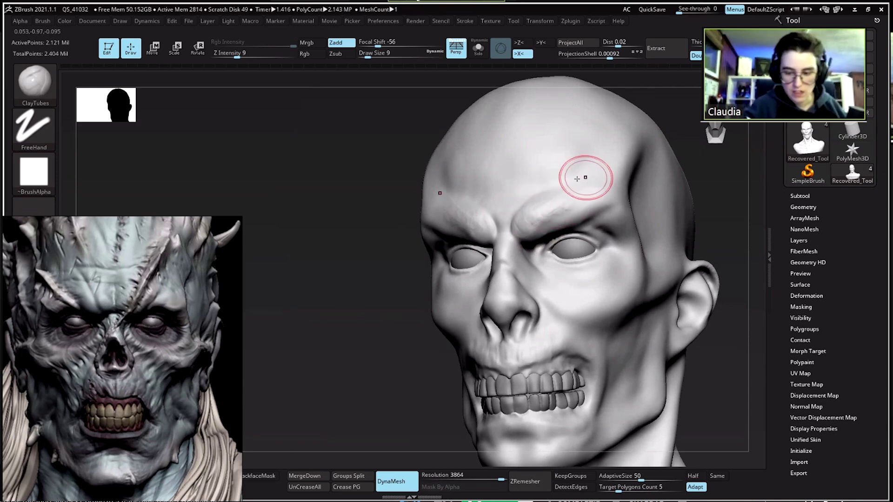
left_click_drag(556, 207, 575, 178)
mouse_move(540, 202)
left_mouse_down()
mouse_move(514, 239)
mouse_move(553, 203)
mouse_move(533, 216)
left_mouse_up()
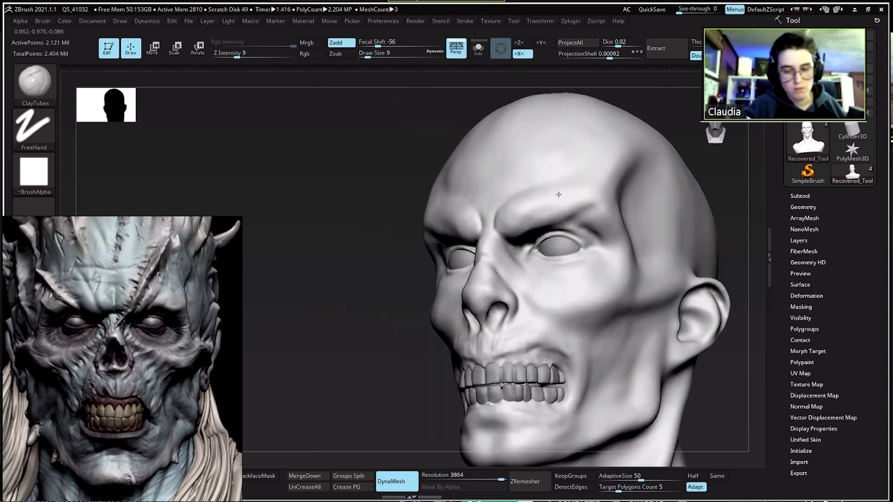
- Carve creases along the brow with the DamStandard brush at draw size 9
key("b")
key("d")
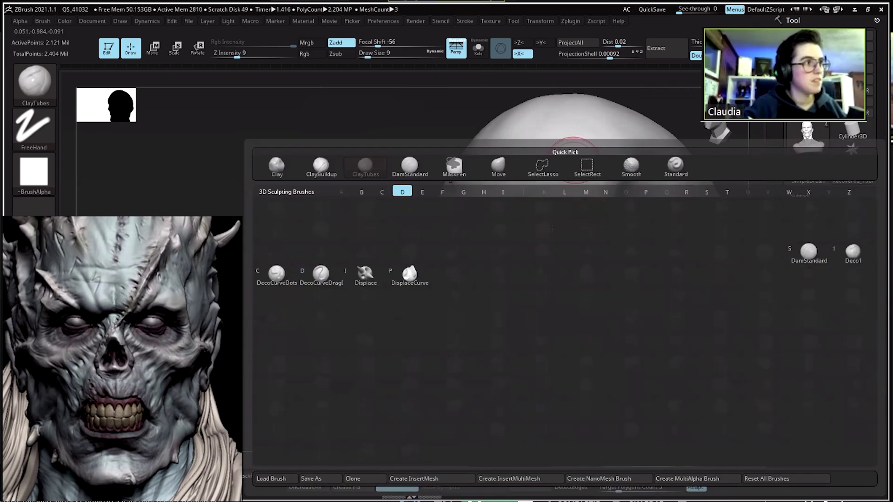
key("s")
left_click_drag(574, 160, 576, 232)
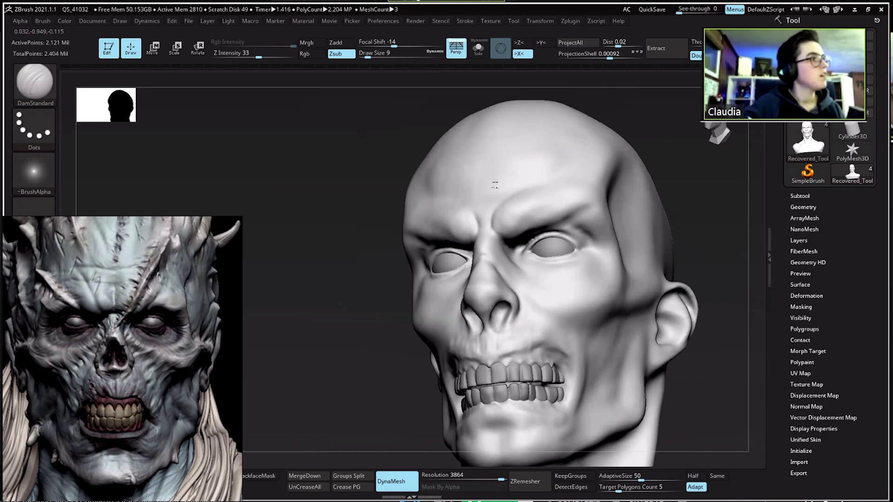
- Shape the nose bridge and the sides of the nose with ClayTubes, reducing the draw size from 9 to 7
key("b")
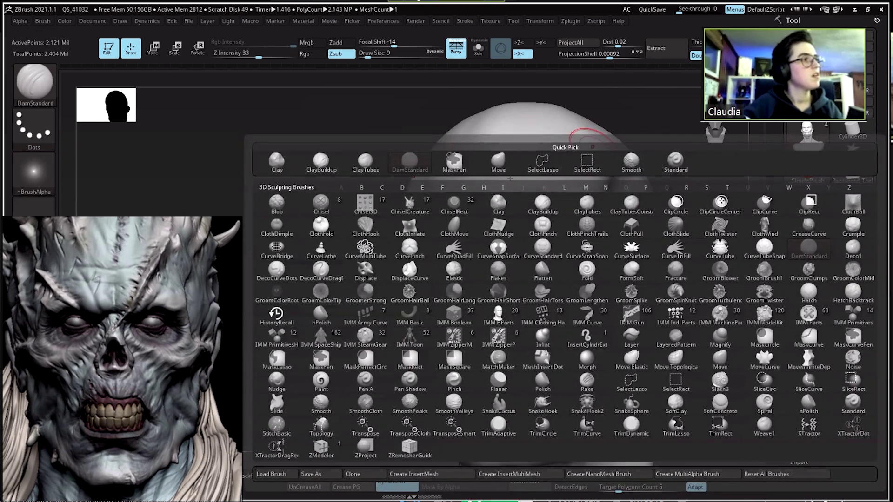
key("c")
key("t")
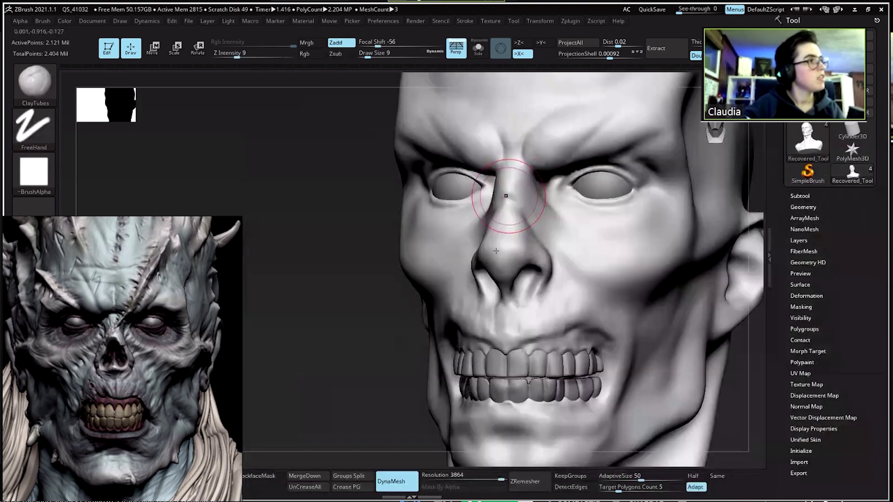
left_click_drag(532, 222, 513, 218)
mouse_move(569, 221)
left_mouse_down()
mouse_move(573, 245)
mouse_move(576, 234)
mouse_move(534, 205)
mouse_move(516, 205)
mouse_move(498, 167)
mouse_move(511, 174)
mouse_move(496, 164)
mouse_move(494, 203)
left_mouse_up()
key("ctrl")
key("space")
mouse_move(568, 195)
left_mouse_down()
mouse_move(501, 201)
mouse_move(510, 212)
mouse_move(488, 199)
mouse_move(492, 210)
mouse_move(528, 195)
mouse_move(540, 220)
left_mouse_up()
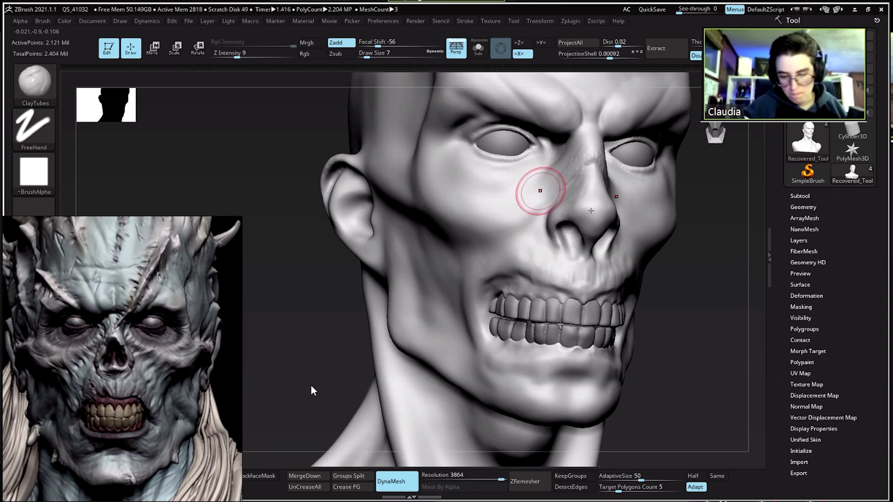
mouse_move(527, 189)
left_mouse_down()
mouse_move(576, 200)
mouse_move(581, 214)
left_mouse_up()
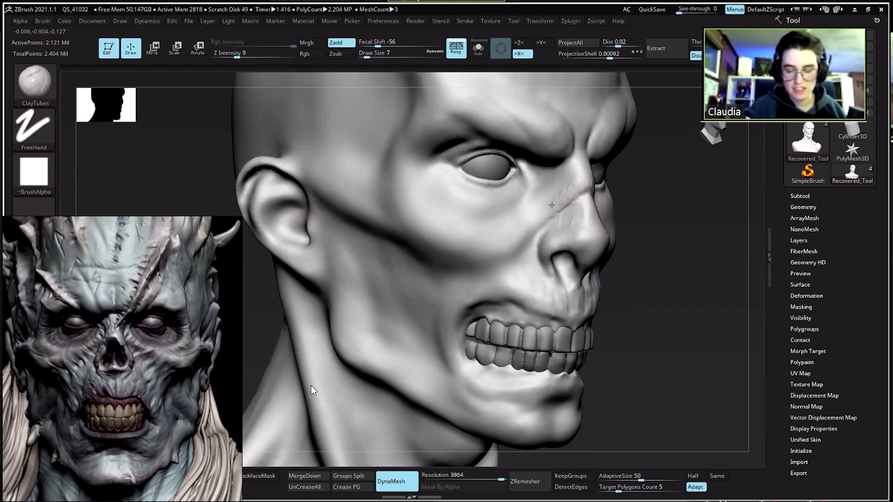
left_click_drag(550, 241, 545, 251)
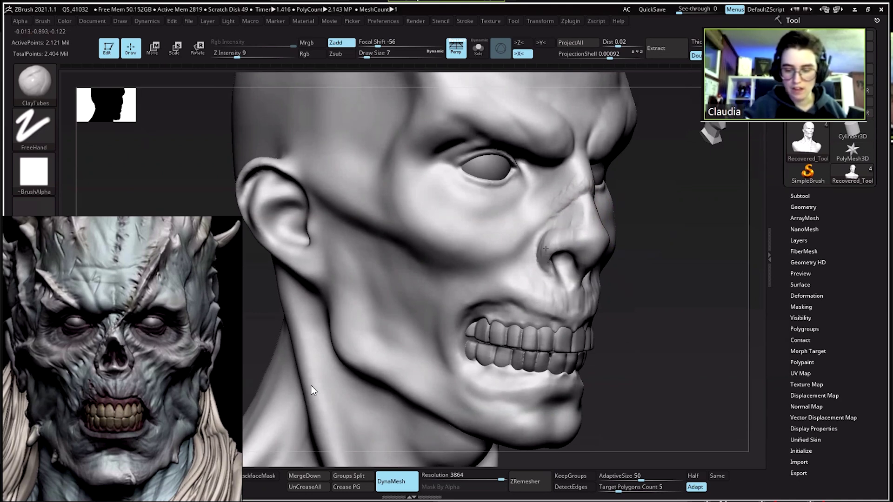
- Turn on backface masking and sculpt the nostril openings and wings with ClayTubes at draw sizes 4 and 7
left_click_drag(665, 301, 640, 284)
mouse_move(293, 448)
left_mouse_down()
mouse_move(262, 418)
mouse_move(279, 430)
left_mouse_up()
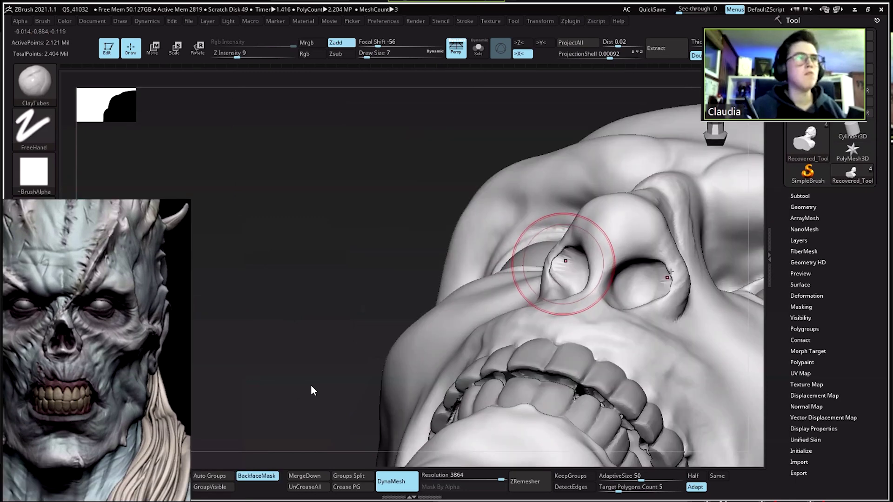
left_click_drag(566, 259, 581, 260)
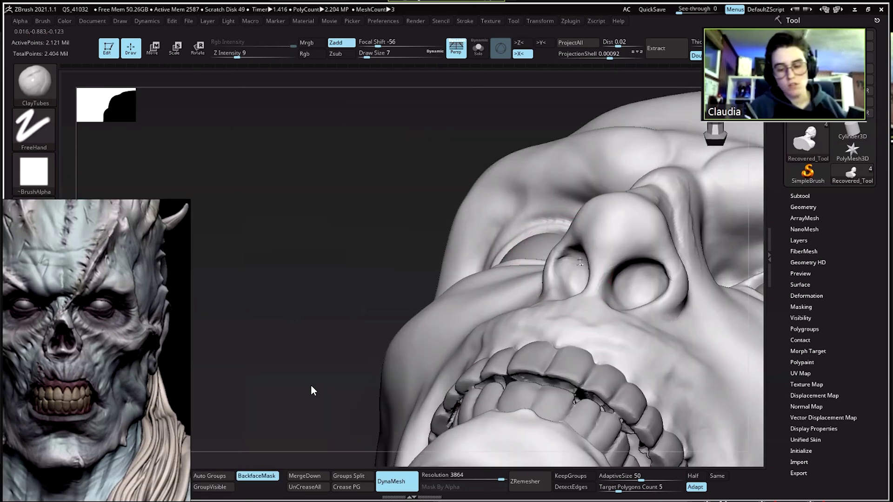
mouse_move(524, 252)
left_mouse_down()
mouse_move(525, 240)
mouse_move(530, 254)
left_mouse_up()
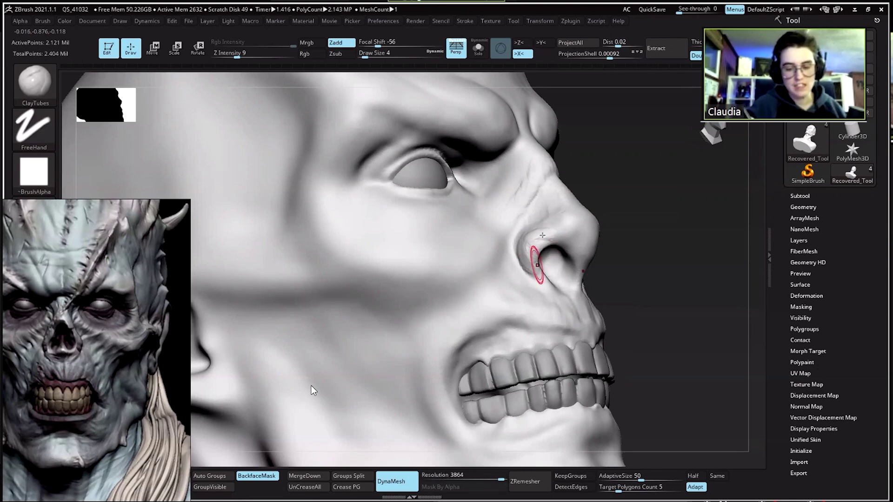
key("space")
left_click_drag(539, 231, 525, 275)
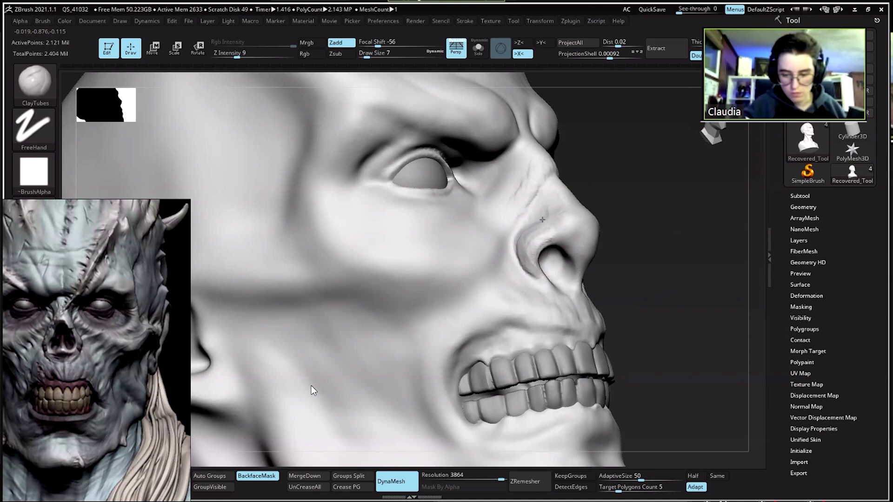
- Carve the creases around the nostril wings and beside the nose with the DamStandard brush at draw size 5
key("b")
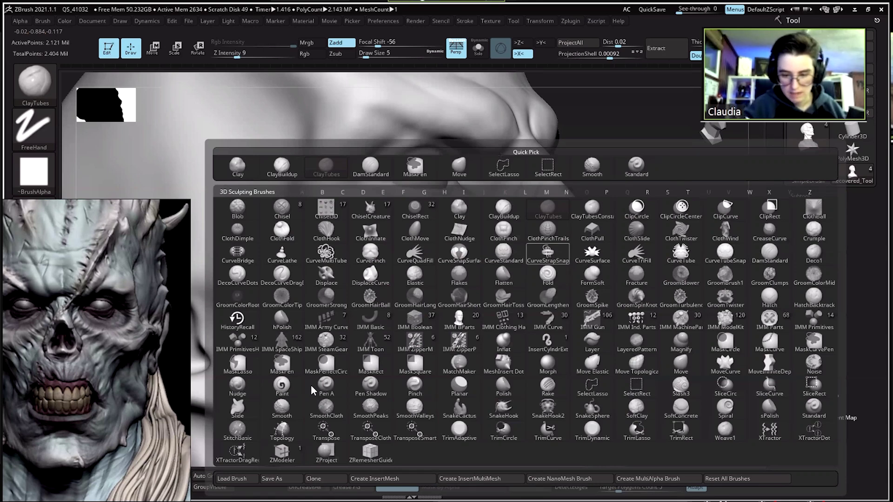
key("d")
key("s")
left_click_drag(528, 167, 508, 181)
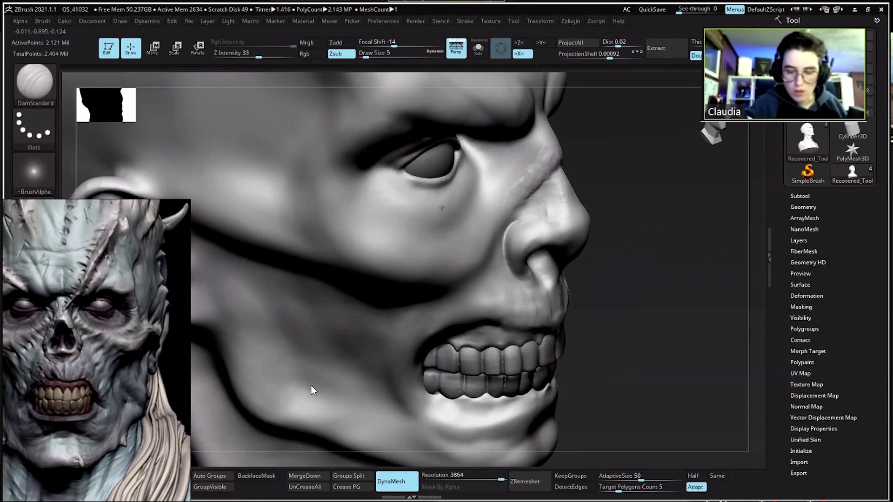
left_click_drag(628, 176, 530, 186)
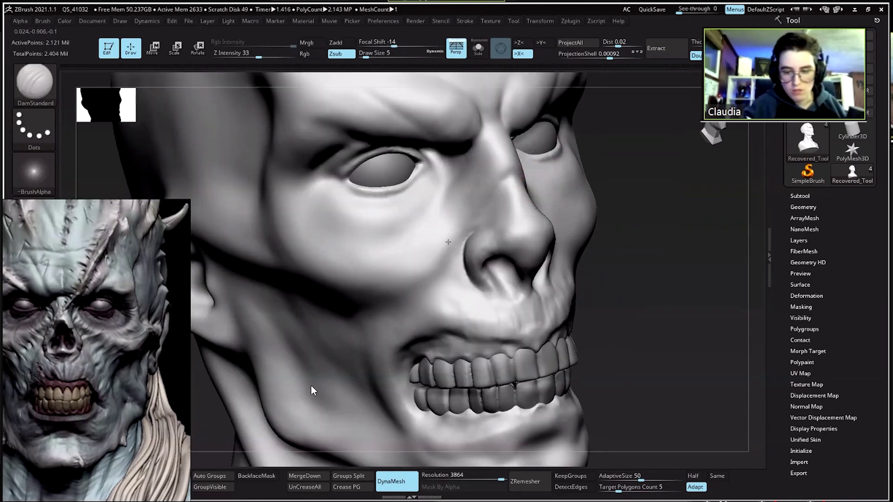
left_click_drag(448, 245, 487, 251)
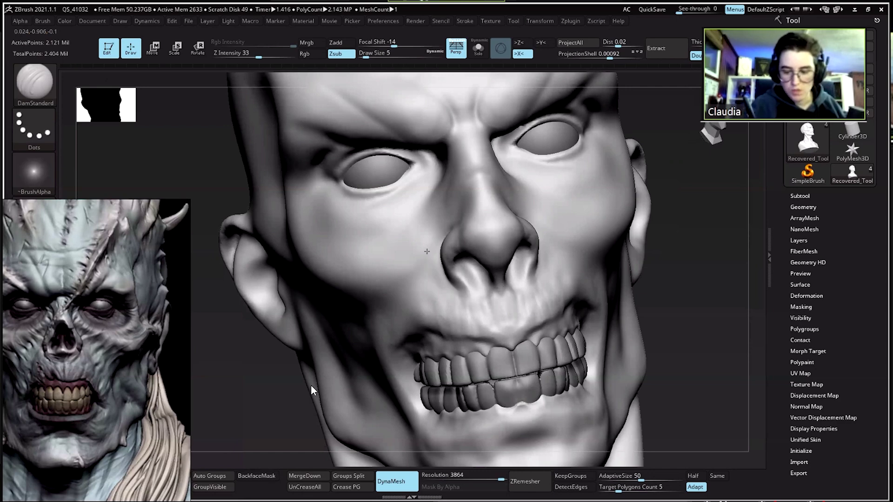
left_click_drag(427, 251, 418, 256)
mouse_move(453, 230)
left_mouse_down()
mouse_move(469, 243)
mouse_move(421, 239)
mouse_move(443, 247)
left_mouse_up()
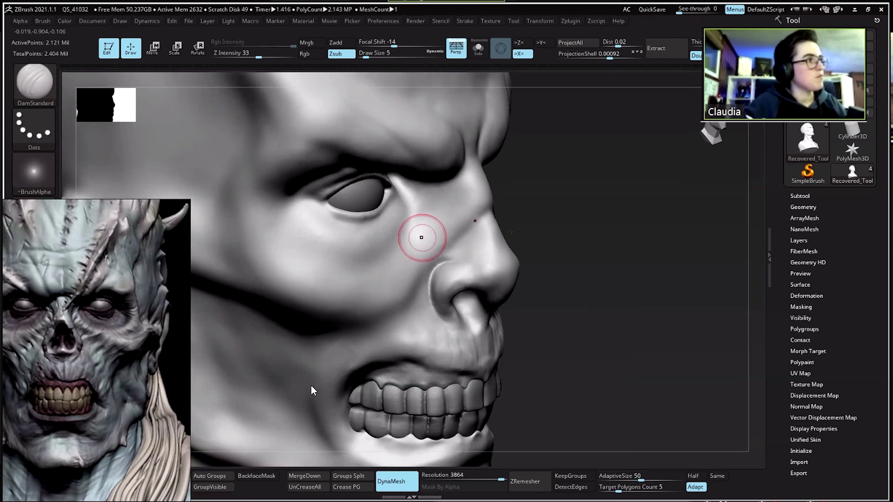
- Adjust the shape of the nose with the Move brush
key("b")
key("m")
key("v")
mouse_move(479, 188)
left_mouse_down()
mouse_move(448, 261)
mouse_move(493, 233)
mouse_move(468, 265)
mouse_move(493, 238)
mouse_move(513, 282)
mouse_move(511, 239)
mouse_move(520, 287)
left_mouse_up()
mouse_move(508, 247)
left_mouse_down()
mouse_move(512, 263)
mouse_move(511, 235)
mouse_move(534, 237)
mouse_move(480, 245)
left_mouse_up()
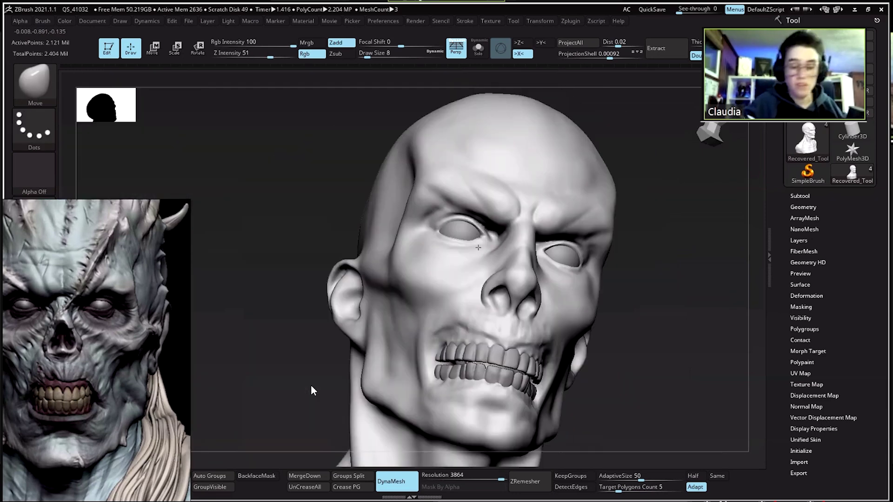
- Refine the brows and the forehead above them with ClayTubes at draw size 6 and smooth the strokes
key("b")
key("c")
key("t")
mouse_move(525, 213)
left_mouse_down()
mouse_move(449, 201)
mouse_move(496, 227)
mouse_move(472, 222)
mouse_move(514, 260)
left_mouse_up()
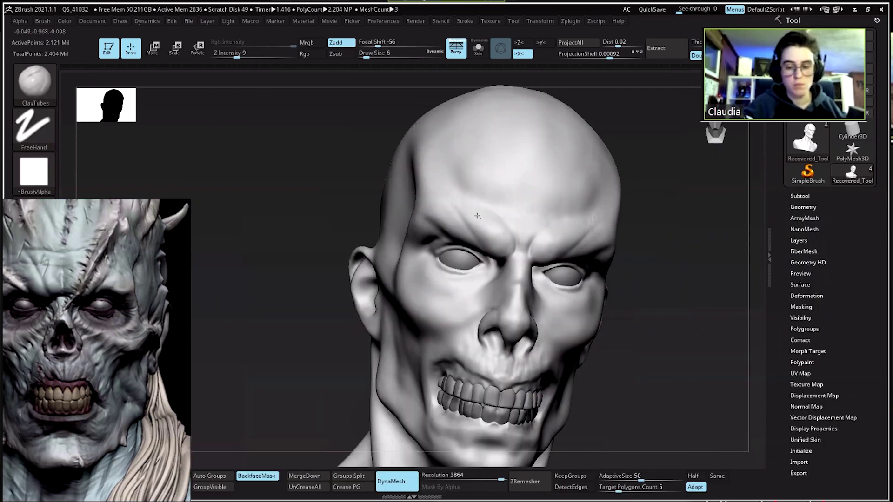
key("shift")
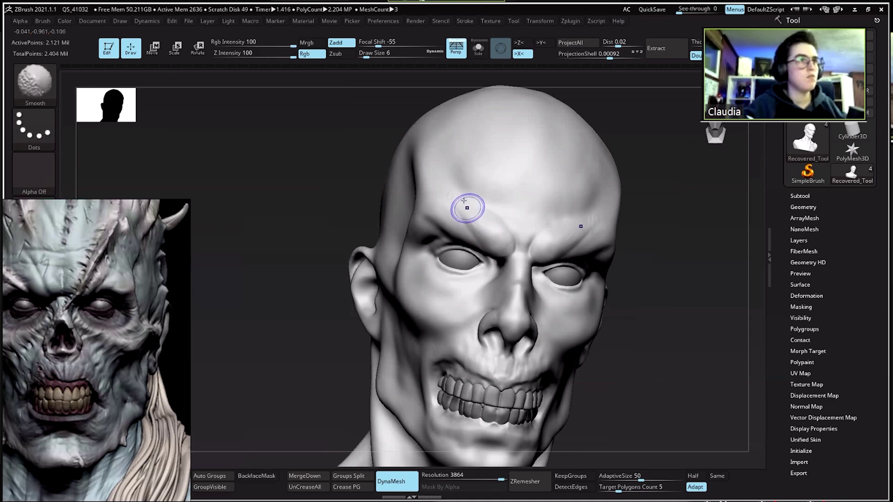
mouse_move(478, 223)
left_mouse_down()
mouse_move(524, 210)
mouse_move(475, 196)
left_mouse_up()
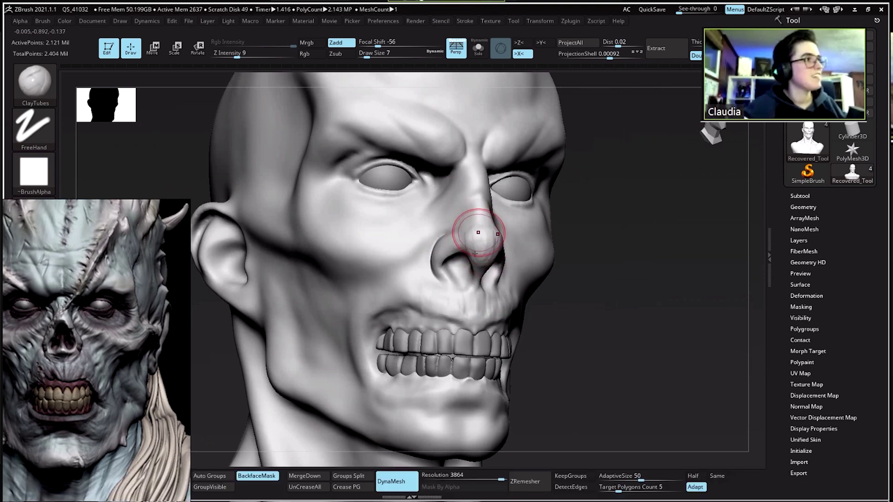
- Smooth the nose tip and shape the nostril rims with ClayTubes at draw size 6
left_click_drag(477, 227, 488, 239, "shift")
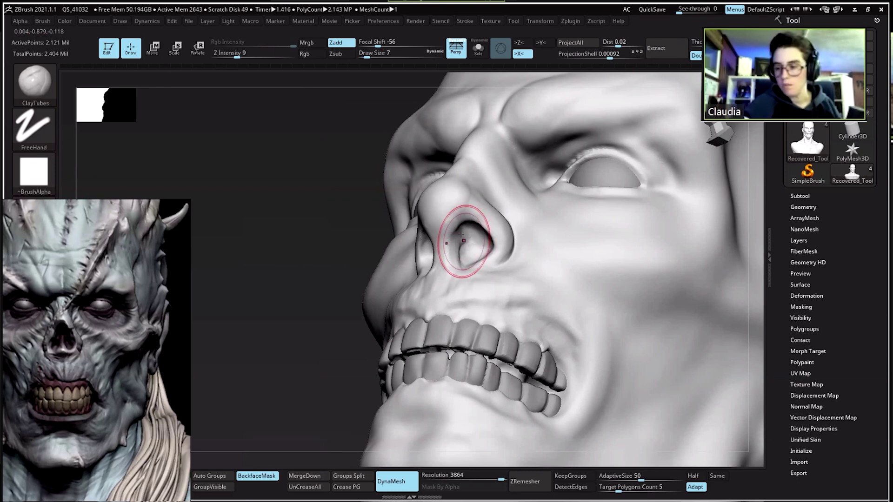
mouse_move(59, 77)
left_mouse_down()
mouse_move(373, 9)
mouse_move(419, 9)
left_mouse_up()
key("space")
left_click_drag(466, 263, 464, 263)
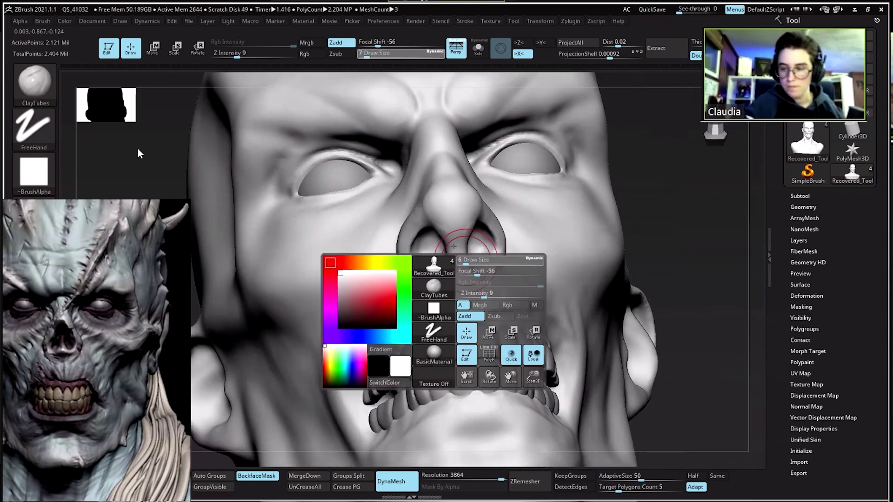
left_click_drag(386, 372, 457, 372)
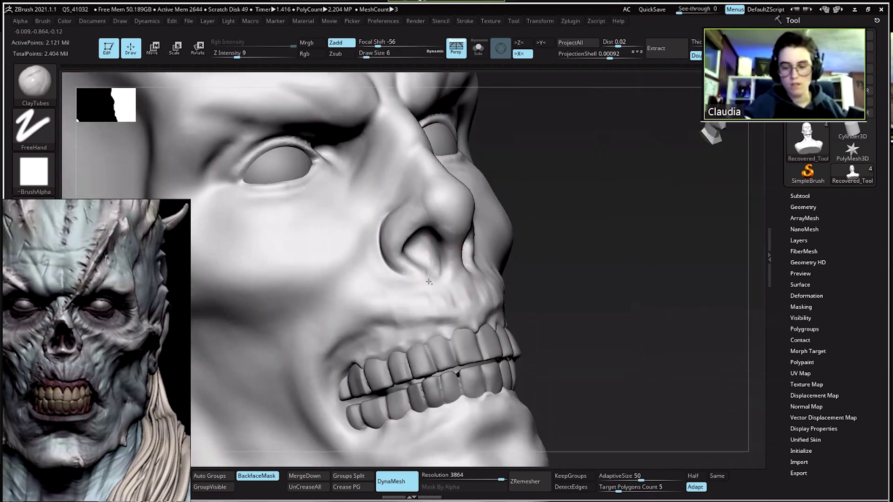
left_click_drag(420, 268, 475, 253)
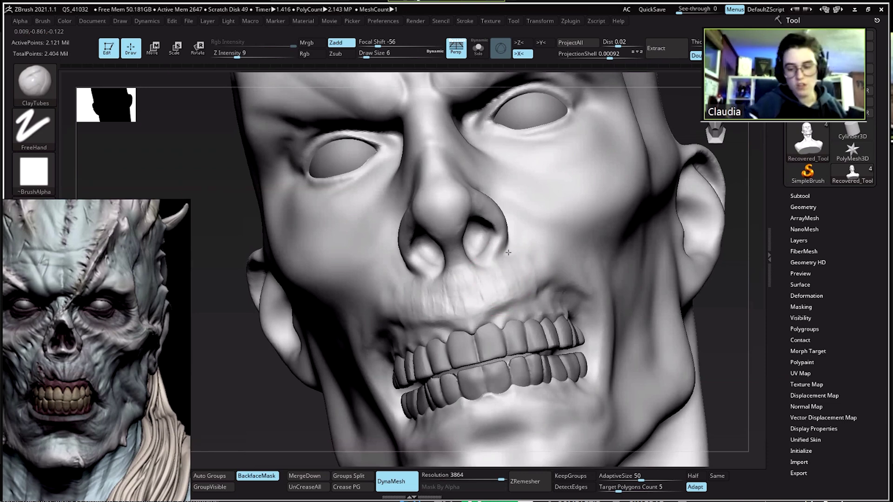
- Refine the outer nostril wings and their transition into the cheeks with ClayTubes at draw size 6
mouse_move(487, 206)
left_mouse_down()
mouse_move(504, 239)
mouse_move(489, 239)
mouse_move(551, 266)
left_mouse_up()
key("ctrl")
mouse_move(484, 182)
left_mouse_down()
mouse_move(485, 217)
mouse_move(516, 208)
left_mouse_up()
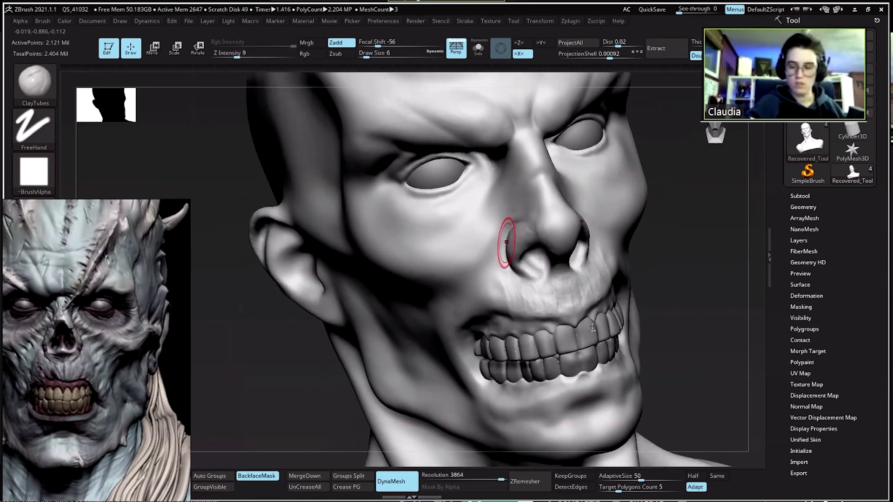
mouse_move(536, 251)
left_mouse_down()
mouse_move(574, 305)
mouse_move(528, 247)
left_mouse_up()
- Create a new Sphere3D and convert it to an editable PolyMesh3D
left_click_drag(572, 316, 466, 241)
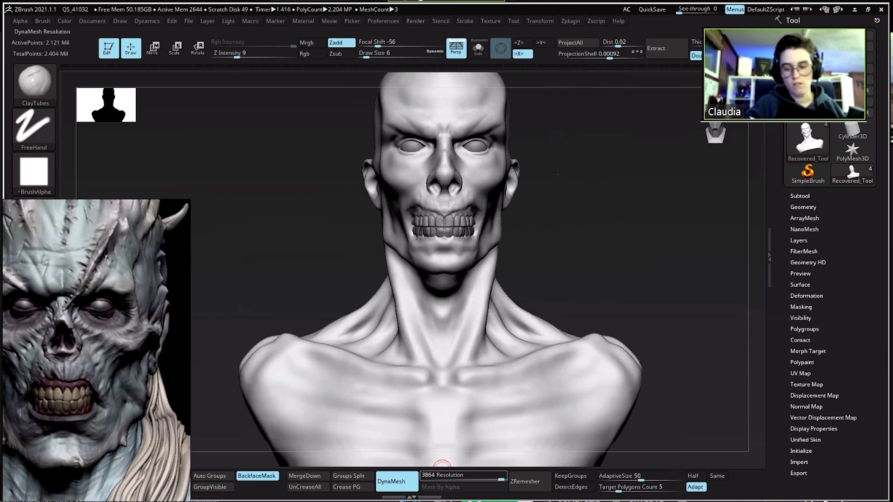
left_click(851, 130)
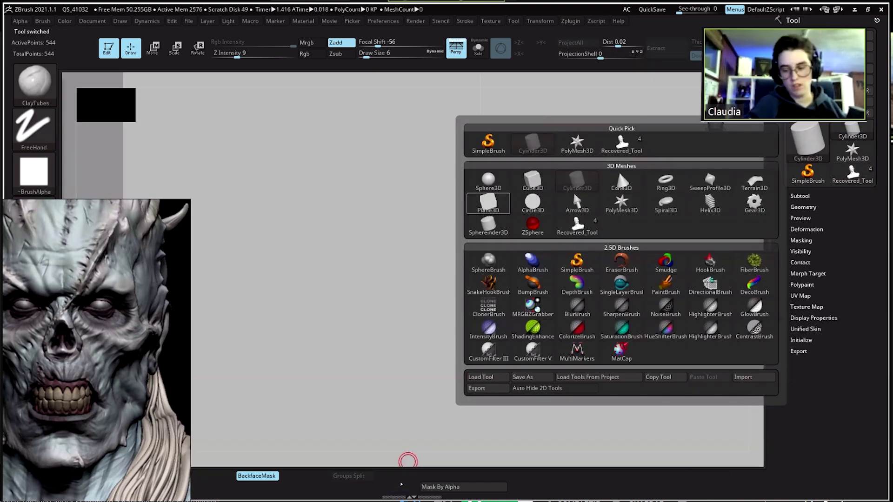
left_click(489, 181)
left_click(851, 80)
mouse_move(571, 268)
left_mouse_down()
mouse_move(522, 285)
mouse_move(513, 262)
mouse_move(560, 235)
mouse_move(552, 190)
mouse_move(546, 243)
left_mouse_up()
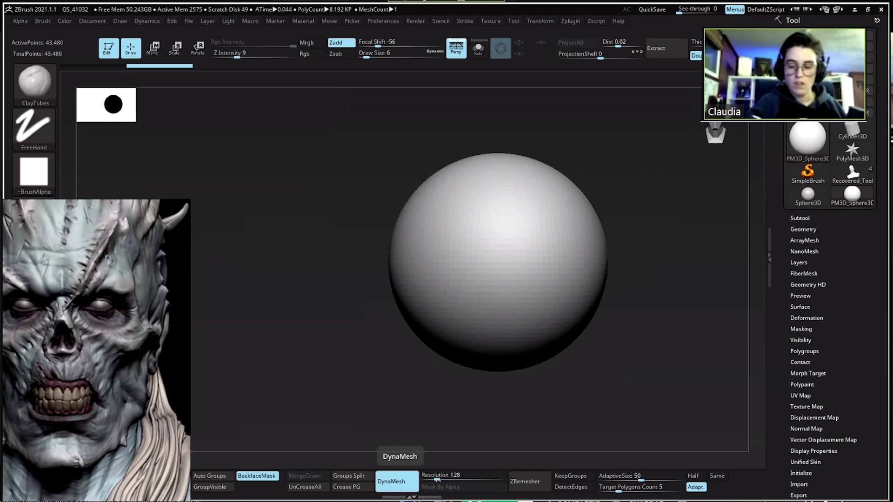
left_click(405, 483)
key("ctrl+z")
key("shift+f")
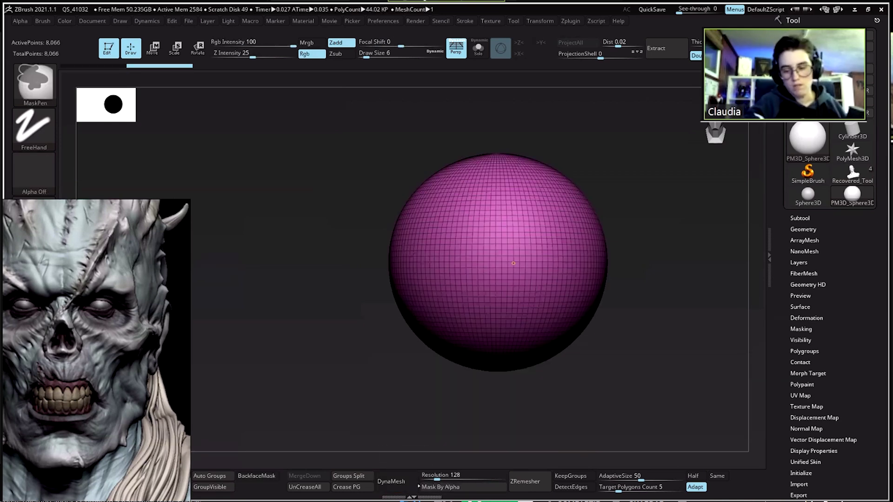
- Turn on X symmetry and DynaMesh the sphere at resolution 32
key("x")
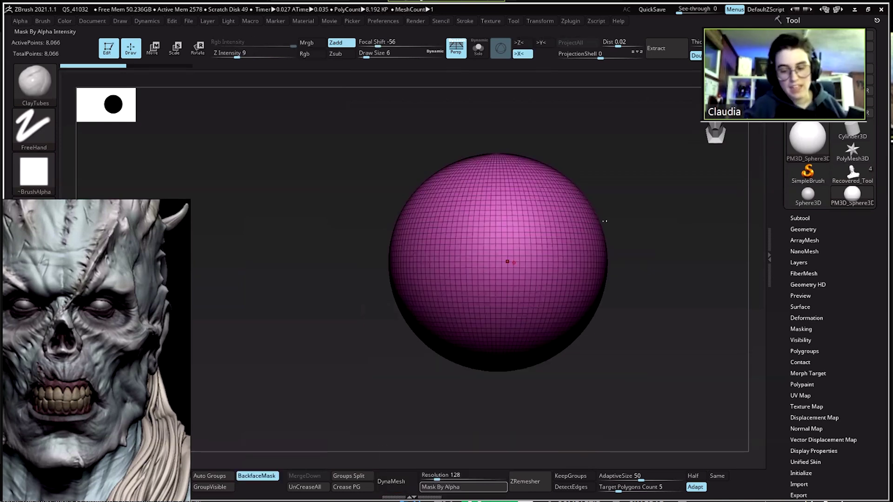
left_click(437, 475)
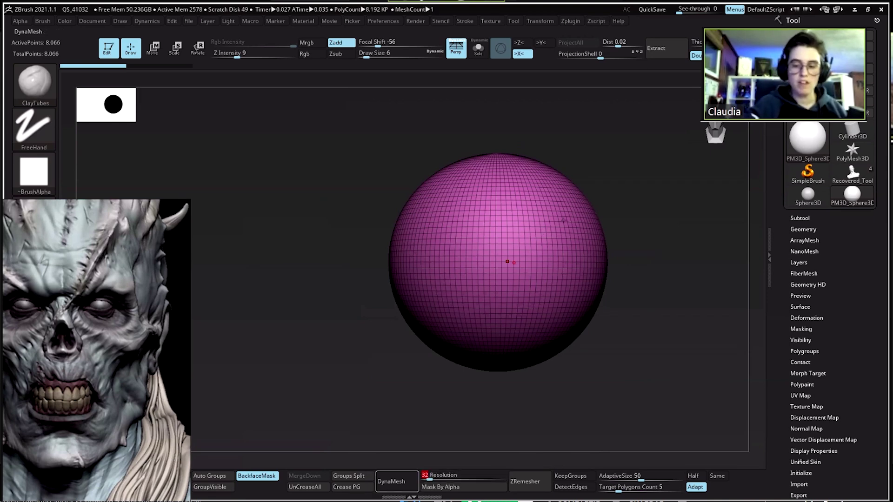
type("32")
key("Return")
left_click(396, 482)
key("shift")
key("shift+f")
- Stretch the sphere into a rough head-and-shoulders shape with the Move brush at draw size 639
key("b")
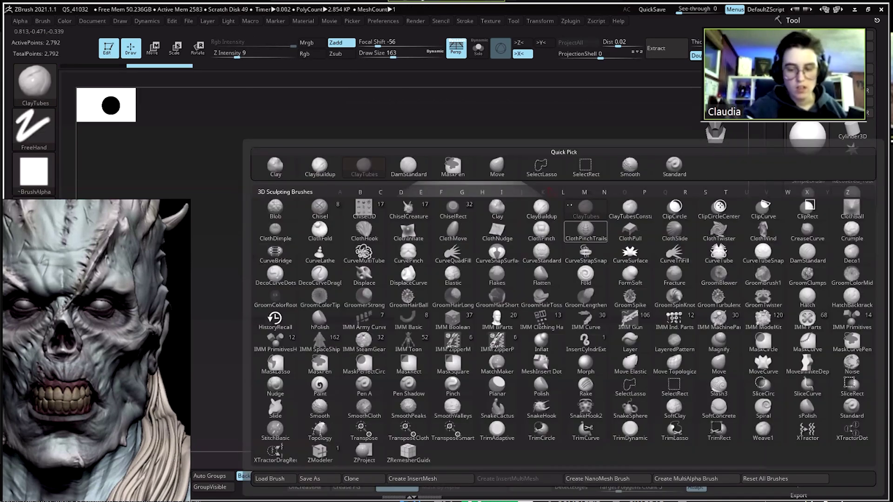
left_click(590, 204)
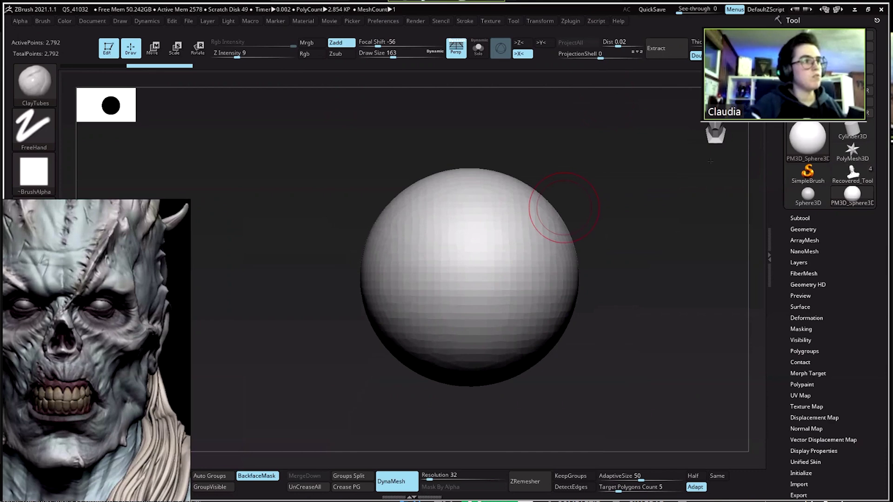
key("space")
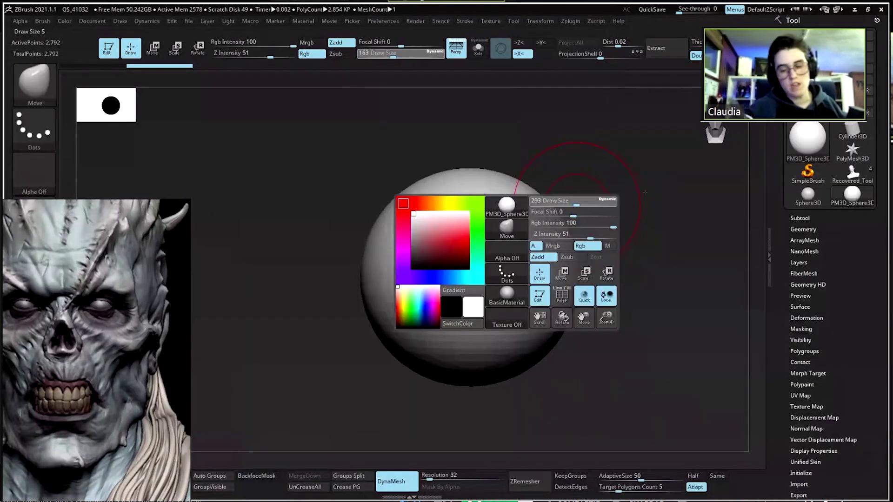
left_click_drag(591, 203, 698, 179)
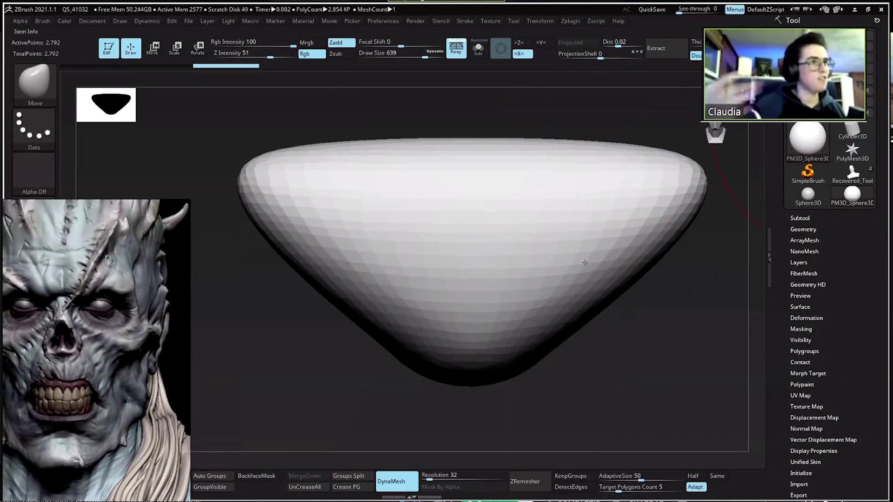
mouse_move(544, 191)
left_mouse_down()
mouse_move(581, 193)
mouse_move(502, 210)
mouse_move(465, 186)
left_mouse_up()
left_click_drag(538, 223, 539, 118)
left_click_drag(564, 154, 586, 140)
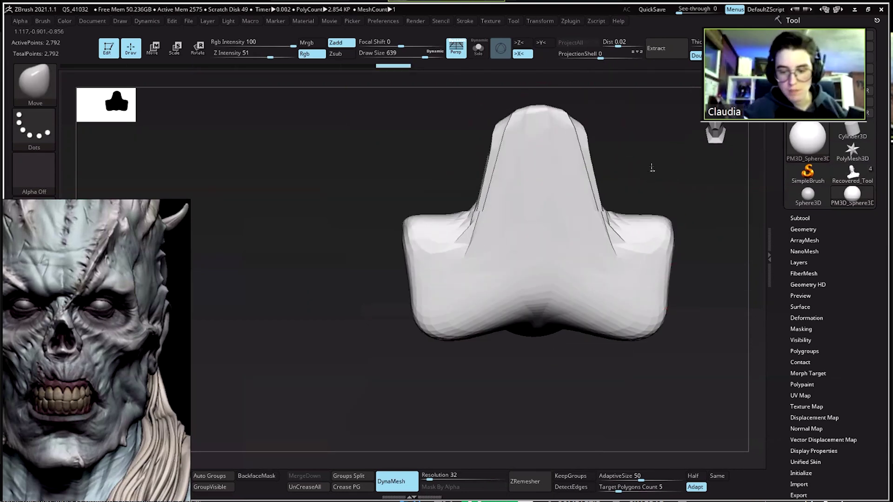
left_click_drag(621, 170, 692, 168)
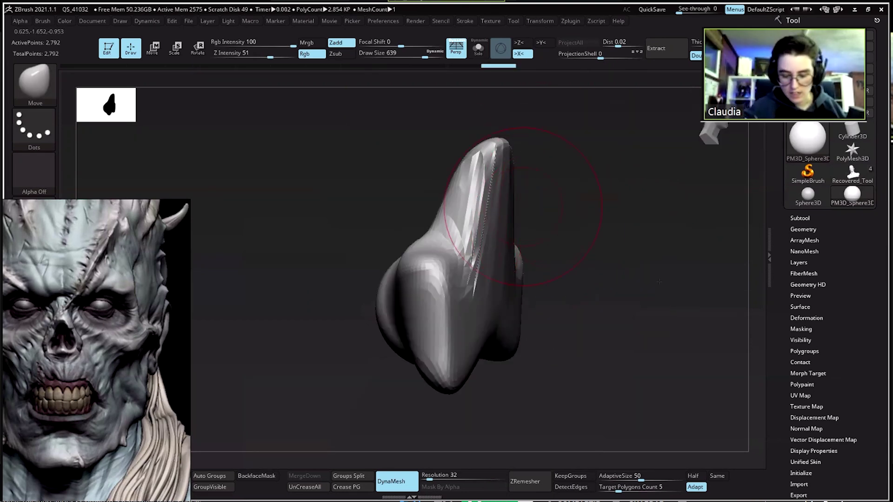
- Display the polyframe and remesh the stretched shape with DynaMesh at resolution 32
key("shift+f")
left_click_drag(730, 254, 694, 289)
left_click_drag(642, 175, 641, 160)
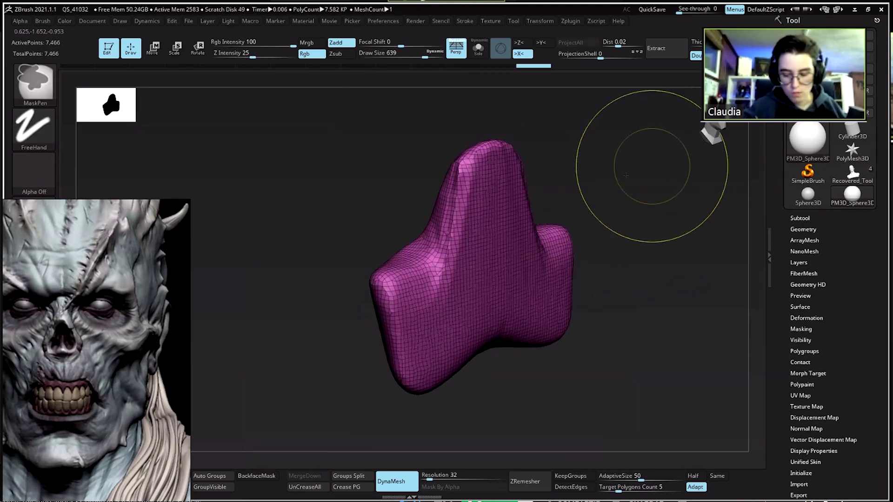
left_click_drag(701, 293, 672, 270)
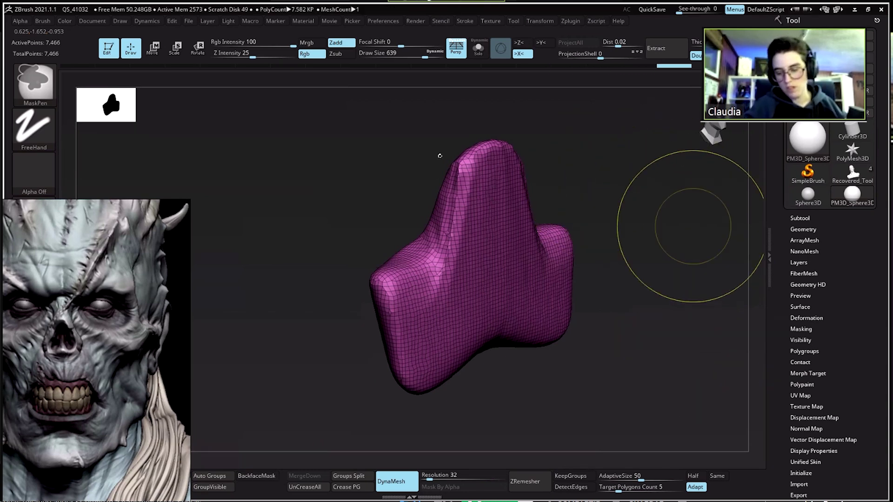
- Pull the head forward into a long snout with the Move brush at draw size 639 and remesh it
key("b")
key("m")
key("v")
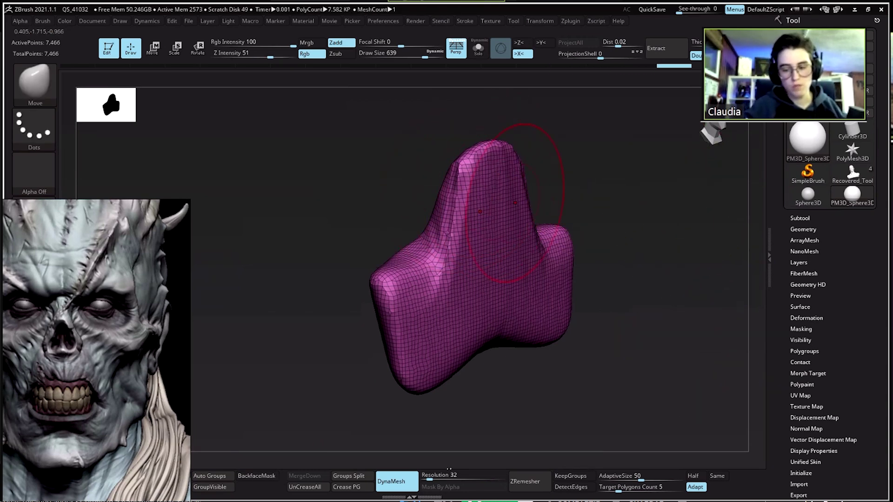
left_click_drag(448, 169, 547, 213)
mouse_move(488, 144)
left_mouse_down()
mouse_move(530, 223)
mouse_move(582, 245)
left_mouse_up()
left_click_drag(481, 199, 437, 149)
- Hide the polyframe and carve an eye into the side of the head with DamStandard, reducing the draw size to 338
key("b")
key("d")
key("s")
key("space")
left_click_drag(545, 211, 536, 211)
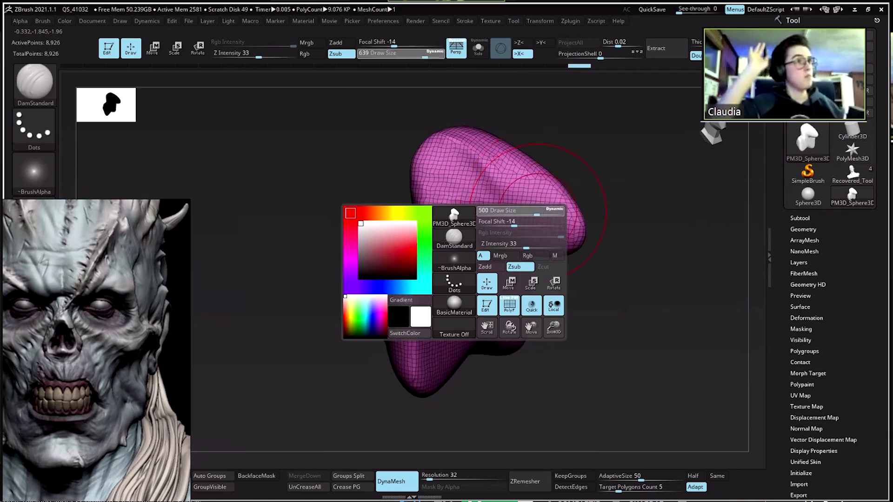
key("shift+f")
key("space")
left_click_drag(488, 185, 482, 185)
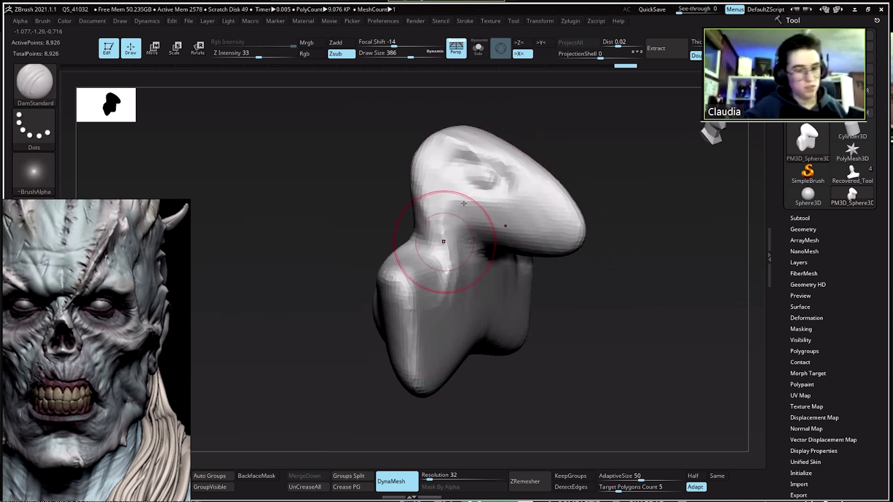
key("space")
left_click_drag(512, 186, 505, 186)
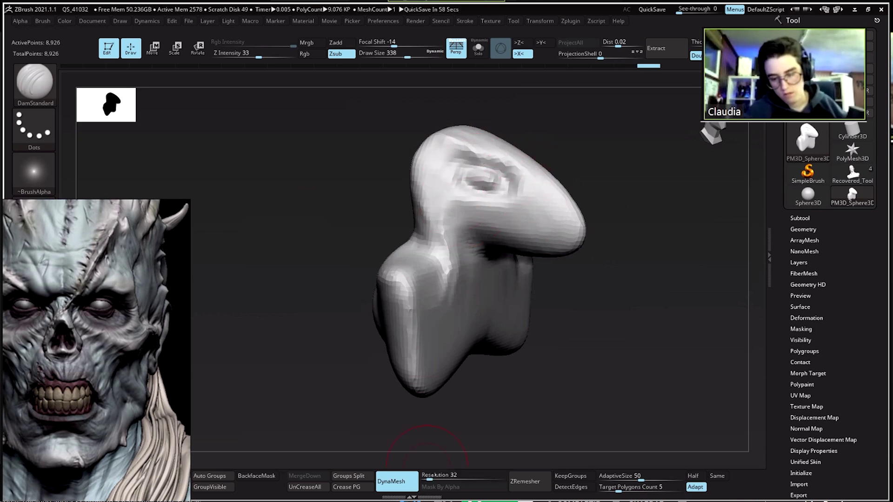
mouse_move(488, 169)
left_mouse_down()
mouse_move(526, 217)
mouse_move(512, 156)
left_mouse_up()
- Remesh the creature with DynaMesh at resolution 80
left_click(462, 476)
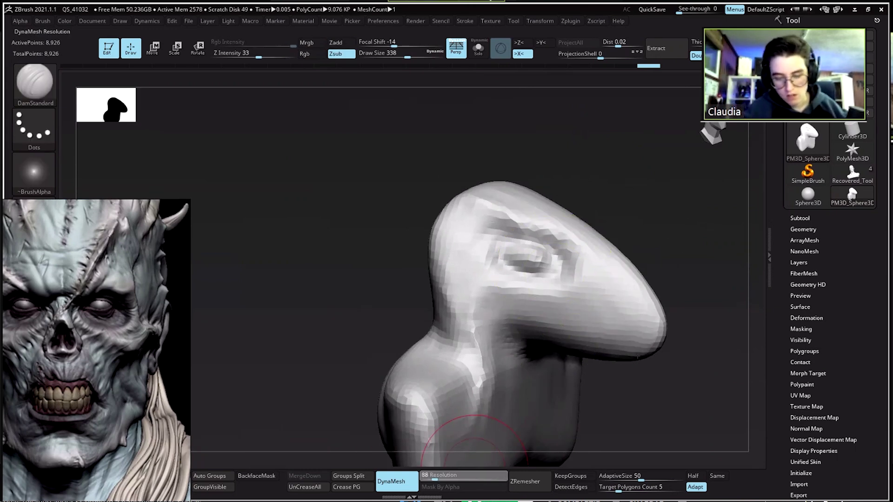
key("Return")
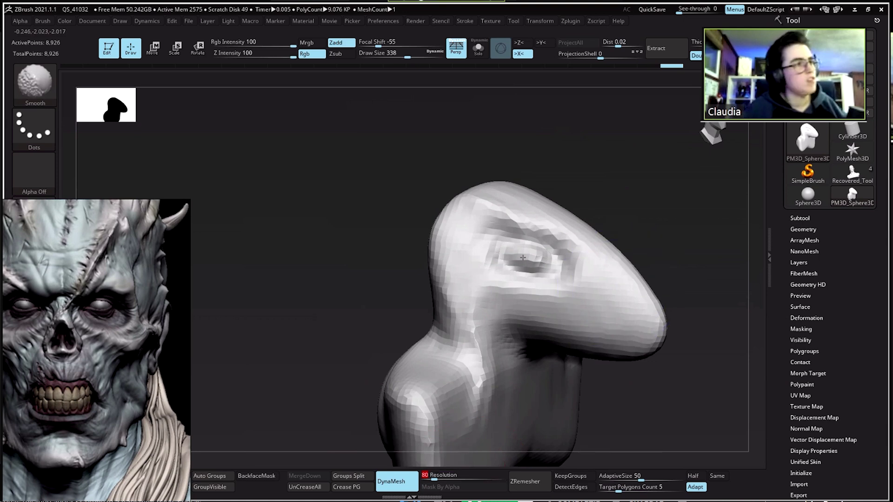
left_click_drag(681, 248, 693, 197, "ctrl")
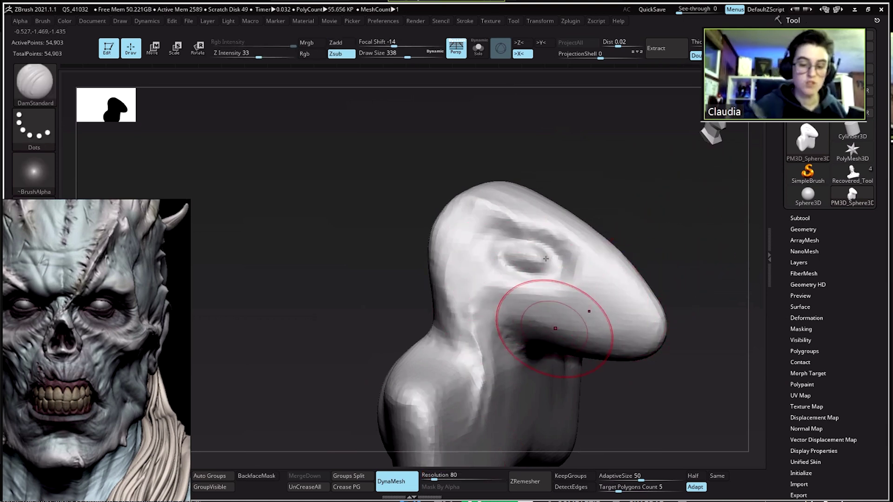
- Carve the mouth line along the snout with DamStandard at draw size 228
key("space")
mouse_move(578, 288)
left_mouse_down()
mouse_move(578, 299)
mouse_move(568, 229)
left_mouse_up()
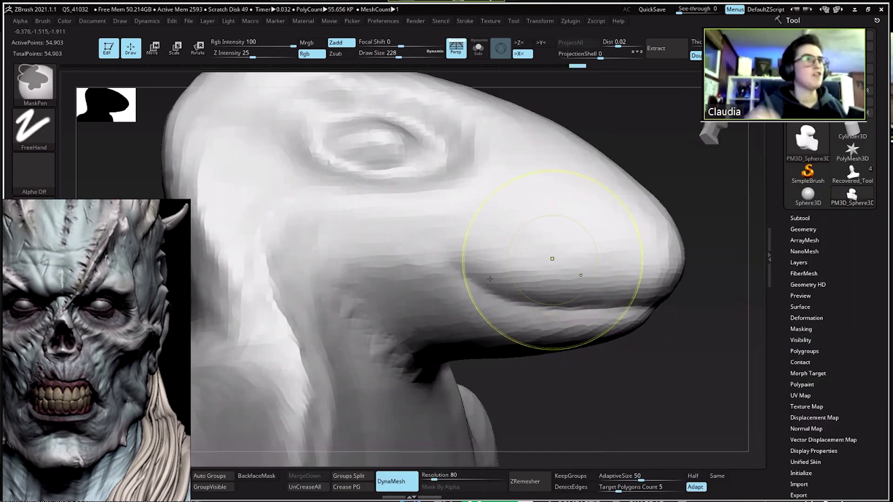
mouse_move(490, 279)
left_mouse_down()
mouse_move(542, 265)
mouse_move(540, 242)
mouse_move(518, 252)
left_mouse_up()
- Try to extend the corner of the mouth with DamStandard at draw size 149
key("space")
key("[")
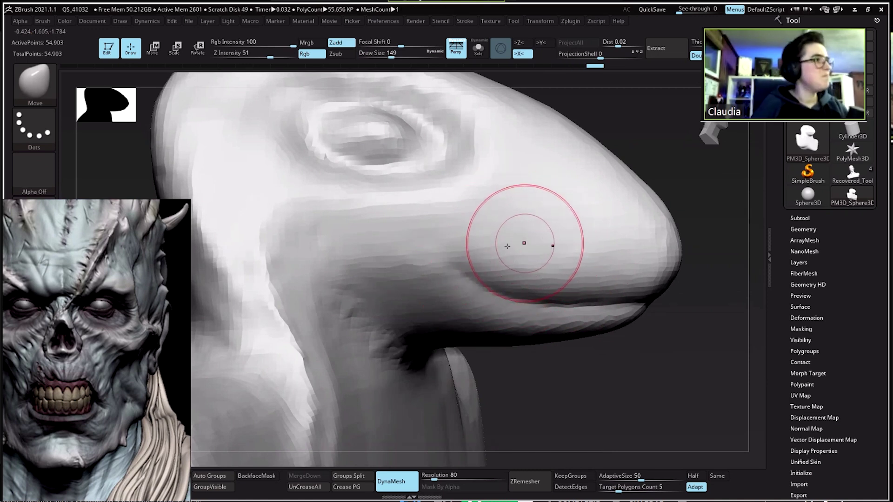
key("b")
key("d")
key("s")
left_click_drag(508, 245, 515, 260)
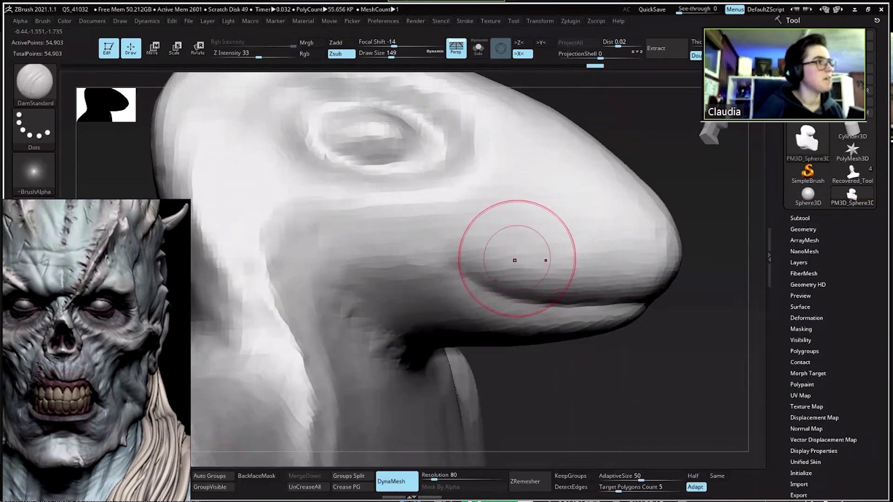
key("ctrl+z")
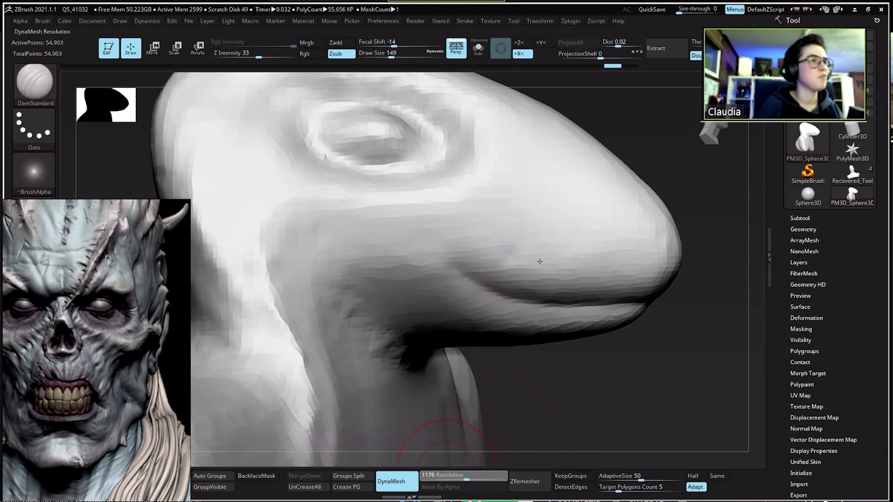
- DynaMesh the creature at resolution 1792 and try smoothing the dense surface after checking its polyframe
left_click_drag(477, 479, 477, 479)
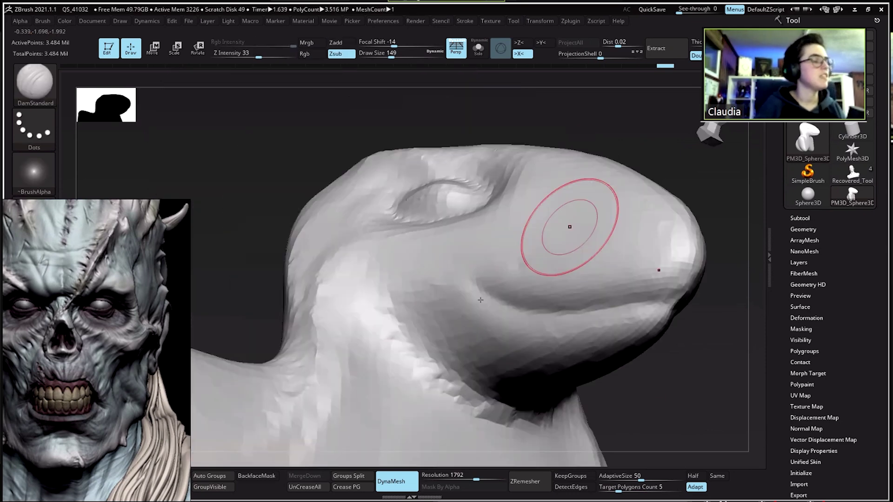
key("shift+f")
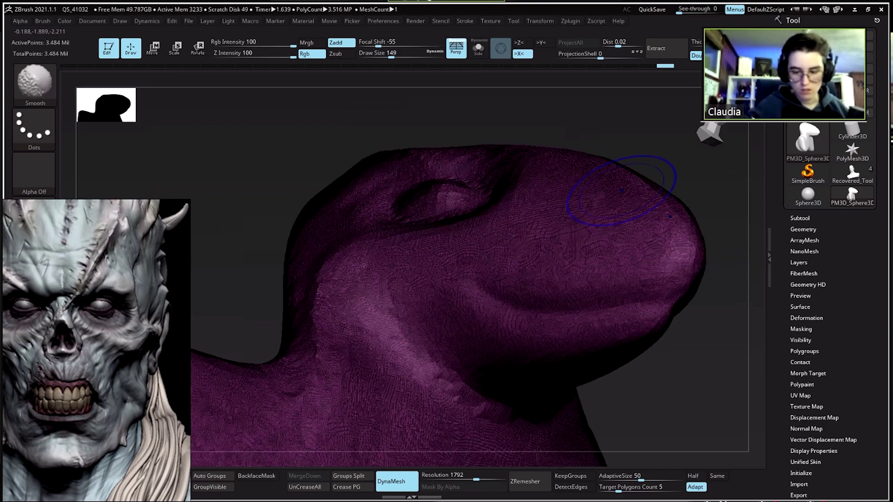
left_click_drag(622, 190, 621, 219)
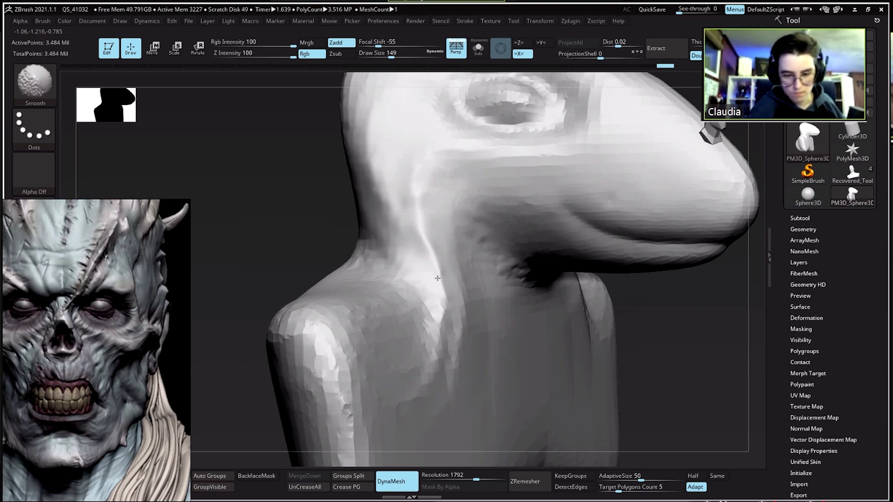
key("shift")
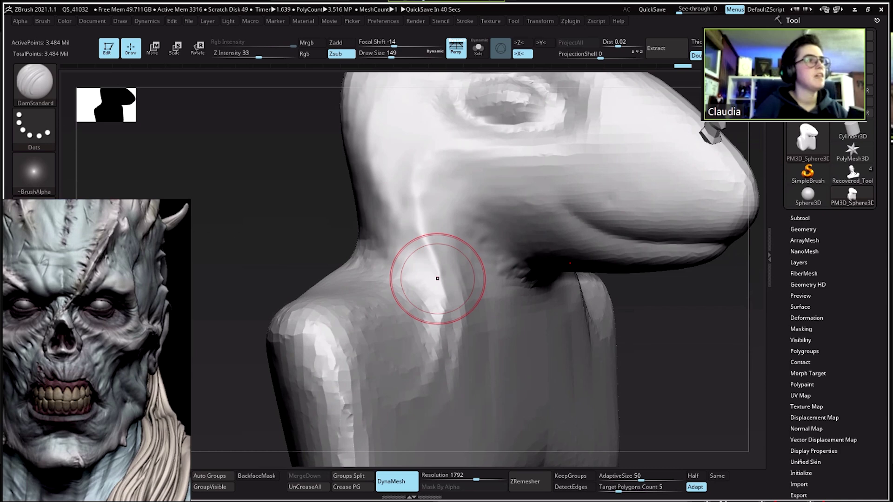
- Switch from the practice creature back to the zombie bust and show it from the front
left_click(852, 174)
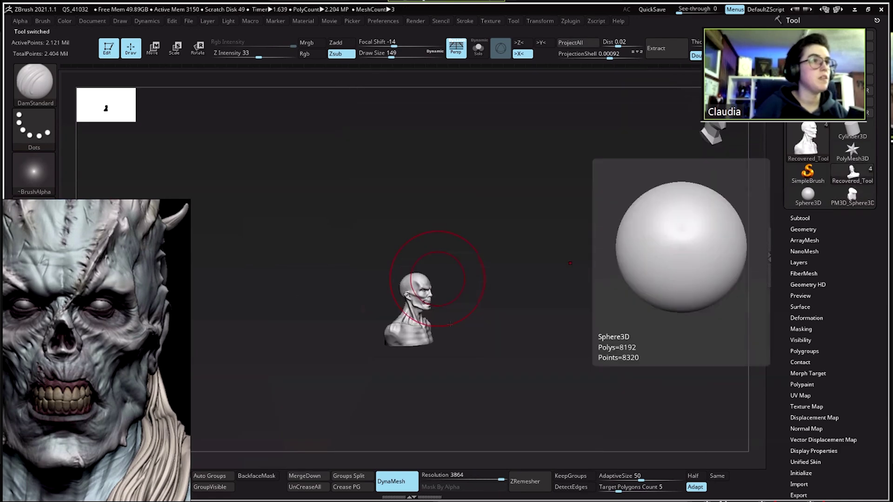
left_click_drag(642, 247, 540, 247)
left_click_drag(421, 309, 443, 321)
left_click_drag(484, 289, 557, 281)
left_click_drag(290, 121, 455, 123)
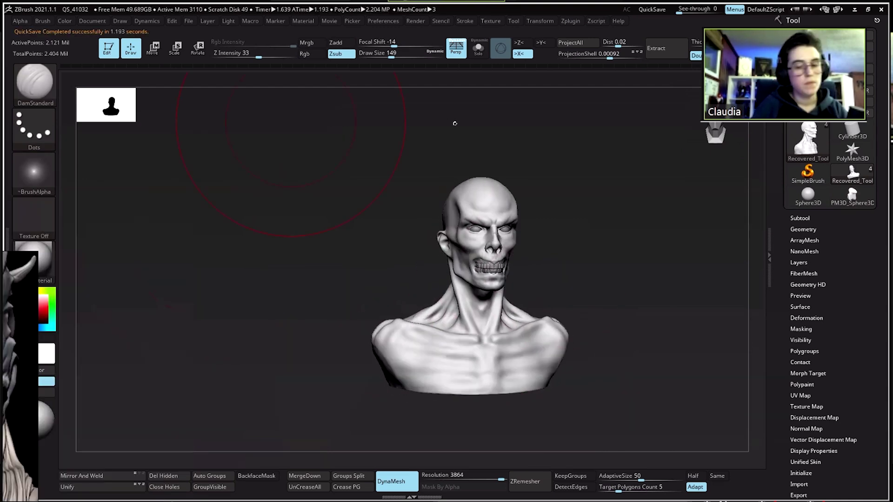
- Open the QuickSave project QS_41182.zpr without saving the current changes and frame the full body
key("comma")
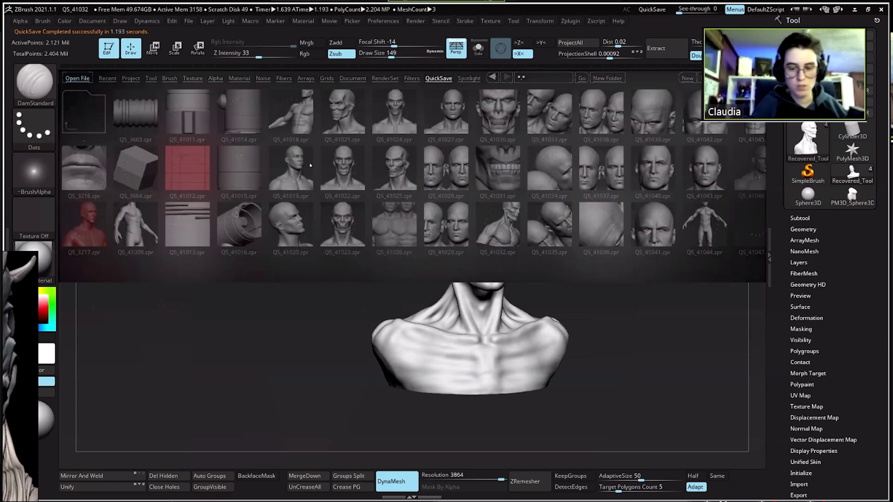
left_click(445, 112)
left_click_drag(393, 139, 315, 139)
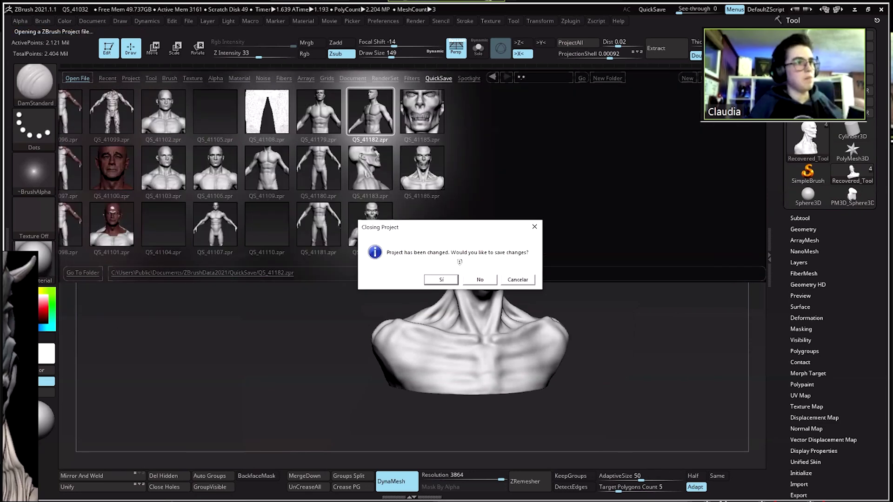
key("n")
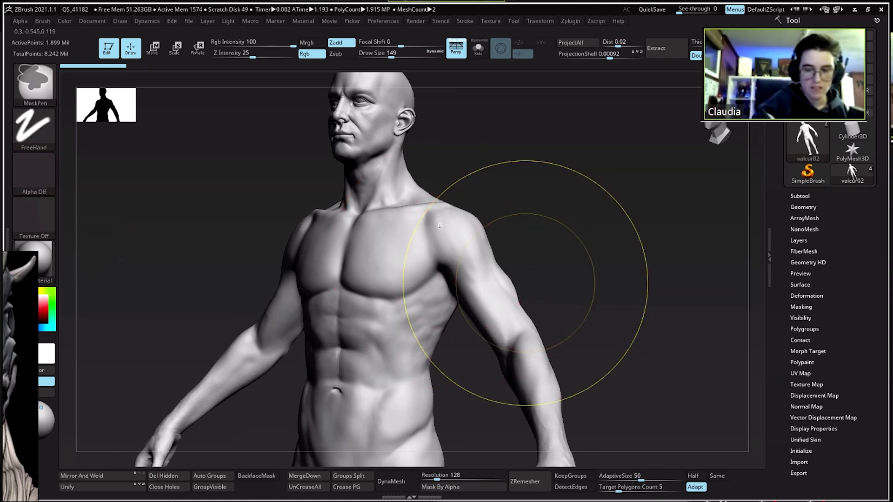
left_click_drag(526, 283, 426, 195)
left_click_drag(439, 373, 415, 106)
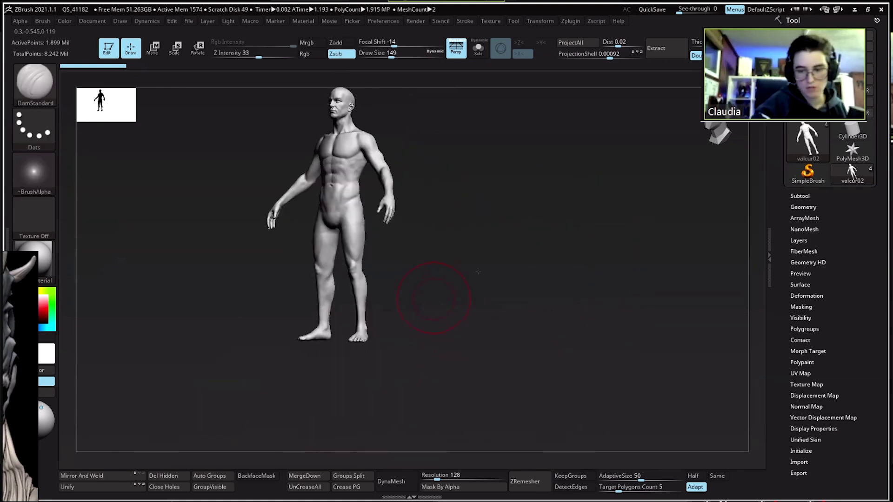
- Turn the full body to the front and capture it with the Snipping Tool
left_click_drag(433, 293, 493, 349)
mouse_move(635, 229)
left_mouse_down()
mouse_move(623, 230)
mouse_move(659, 159)
mouse_move(618, 150)
left_mouse_up()
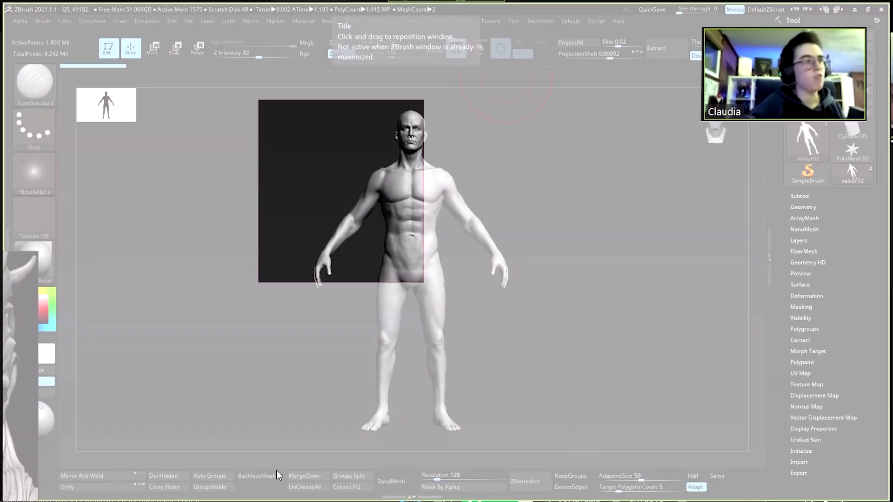
left_click_drag(586, 453, 592, 441)
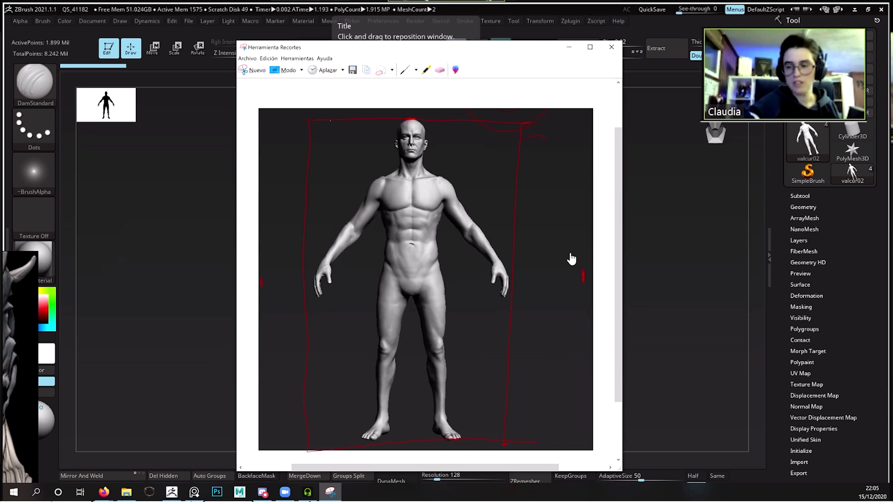
- Mark the empty space beside the figure with red scribbles, box the head, and discard the snip without saving
mouse_move(537, 150)
left_mouse_down()
mouse_move(568, 156)
mouse_move(547, 286)
left_mouse_up()
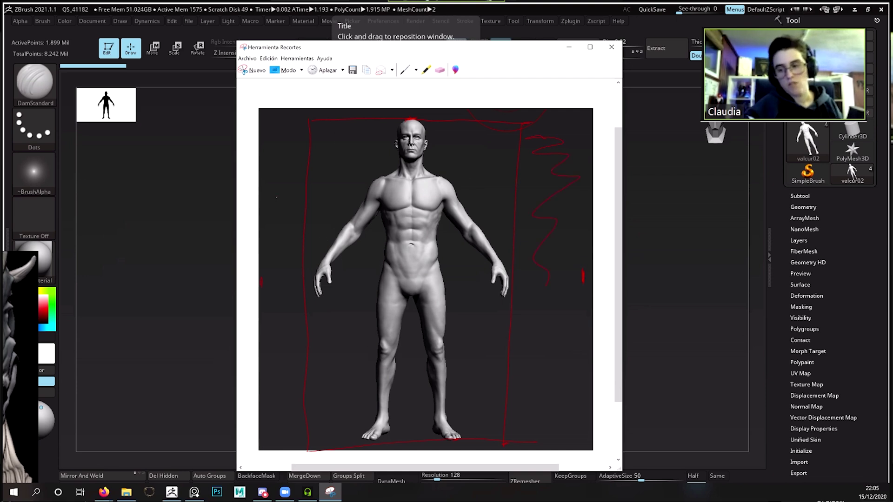
left_click_drag(534, 374, 534, 421)
mouse_move(298, 287)
left_mouse_down()
mouse_move(281, 322)
mouse_move(309, 406)
mouse_move(281, 444)
left_mouse_up()
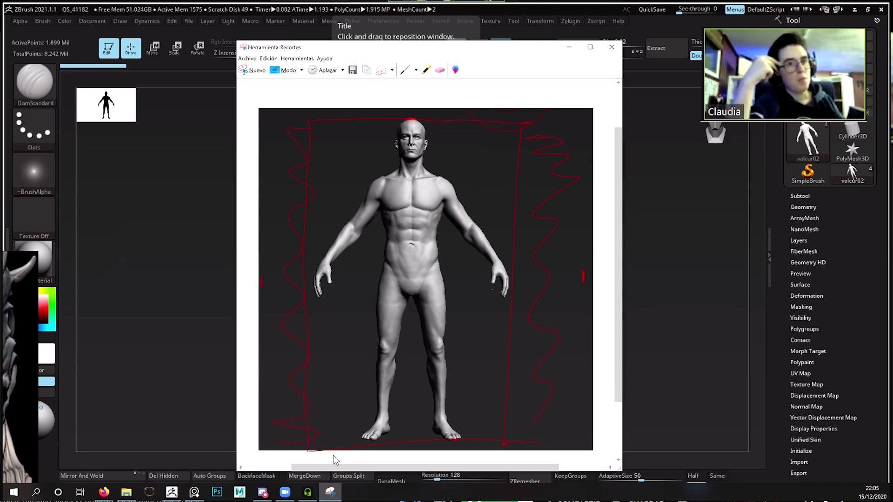
mouse_move(382, 117)
left_mouse_down()
mouse_move(383, 166)
mouse_move(452, 163)
mouse_move(448, 124)
left_mouse_up()
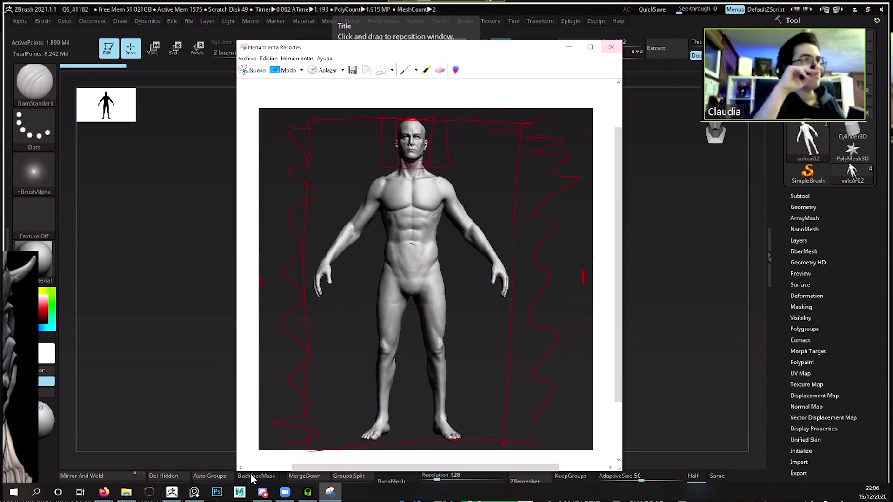
left_click(611, 47)
key("n")
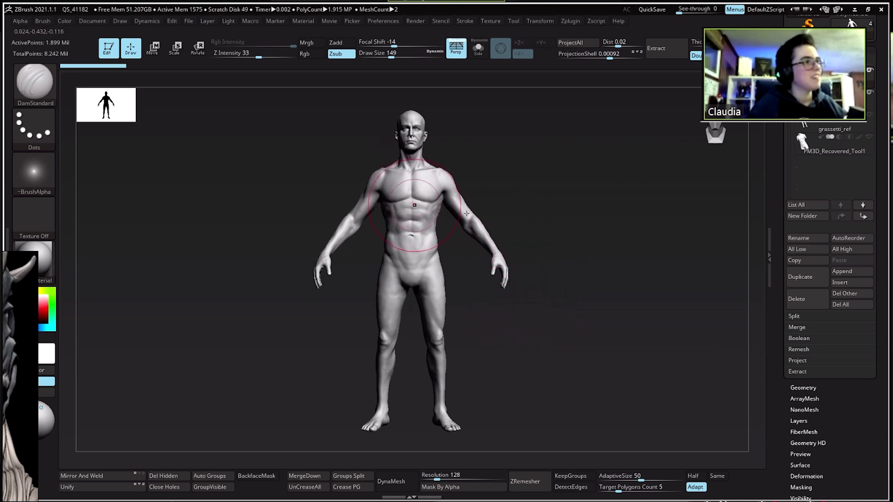
- Examine the body's proportions and muscle forms from the front, side and back
mouse_move(464, 166)
left_mouse_down()
mouse_move(437, 179)
mouse_move(467, 209)
mouse_move(474, 265)
mouse_move(453, 370)
mouse_move(437, 195)
left_mouse_up()
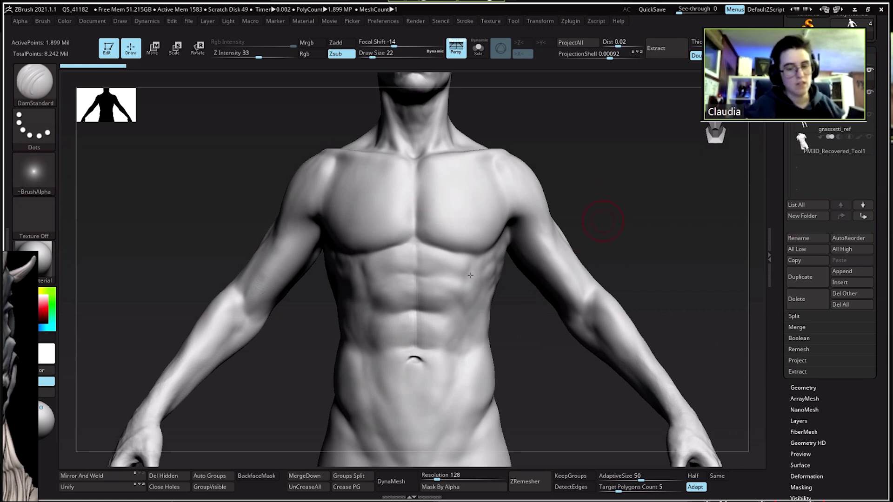
left_click_drag(507, 298, 541, 225)
left_click_drag(495, 249, 544, 218)
mouse_move(523, 248)
left_mouse_down()
mouse_move(527, 278)
mouse_move(489, 285)
mouse_move(476, 310)
mouse_move(510, 231)
mouse_move(584, 191)
mouse_move(577, 197)
left_mouse_up()
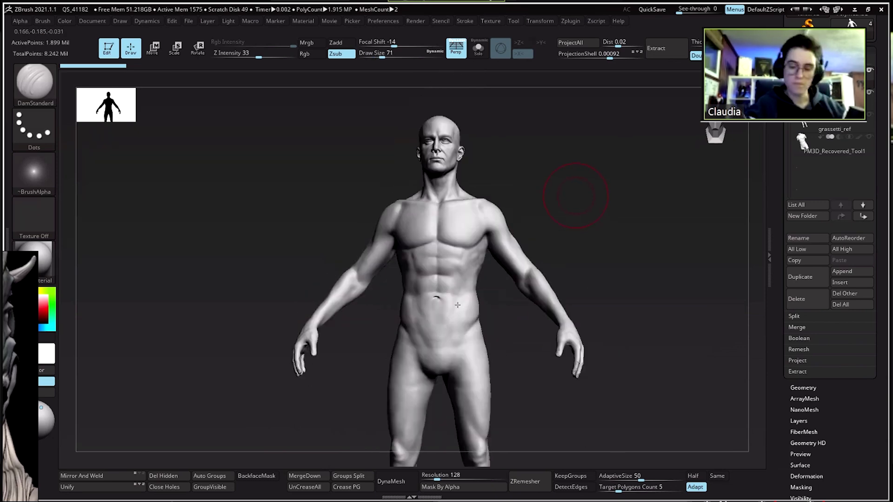
mouse_move(435, 295)
left_mouse_down()
mouse_move(522, 259)
mouse_move(540, 280)
mouse_move(510, 246)
left_mouse_up()
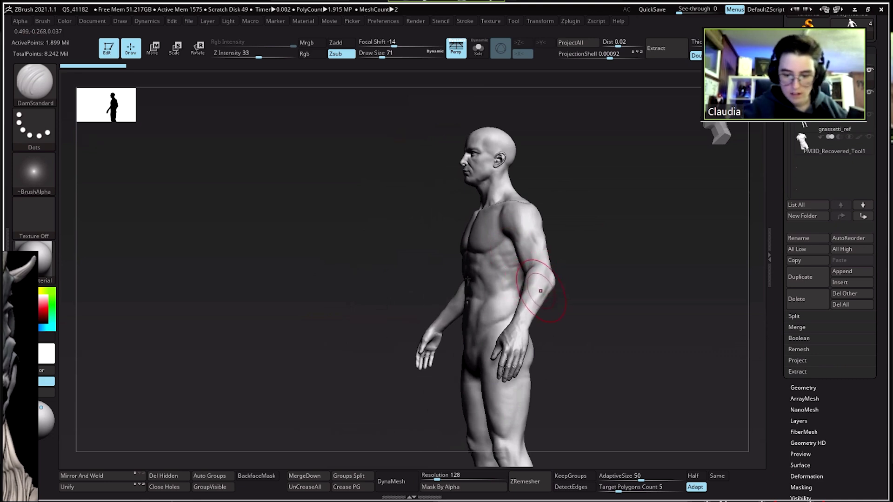
left_click_drag(540, 292, 567, 297)
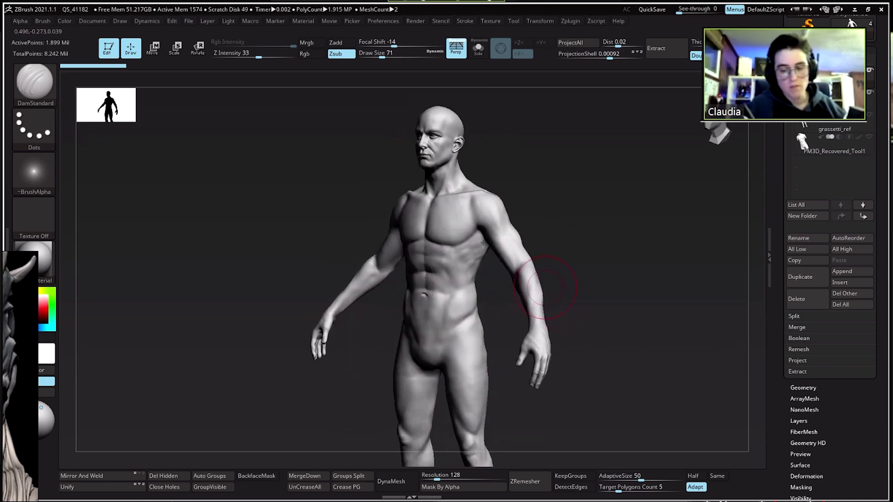
mouse_move(522, 259)
left_mouse_down()
mouse_move(498, 236)
mouse_move(508, 259)
mouse_move(480, 290)
mouse_move(491, 264)
mouse_move(428, 308)
mouse_move(472, 316)
mouse_move(506, 255)
mouse_move(502, 403)
left_mouse_up()
mouse_move(509, 215)
left_mouse_down()
mouse_move(439, 227)
mouse_move(458, 256)
mouse_move(456, 136)
left_mouse_up()
- Build up the lower back beside the spine with ClayTubes at draw size 27 and smooth the strokes
key("s")
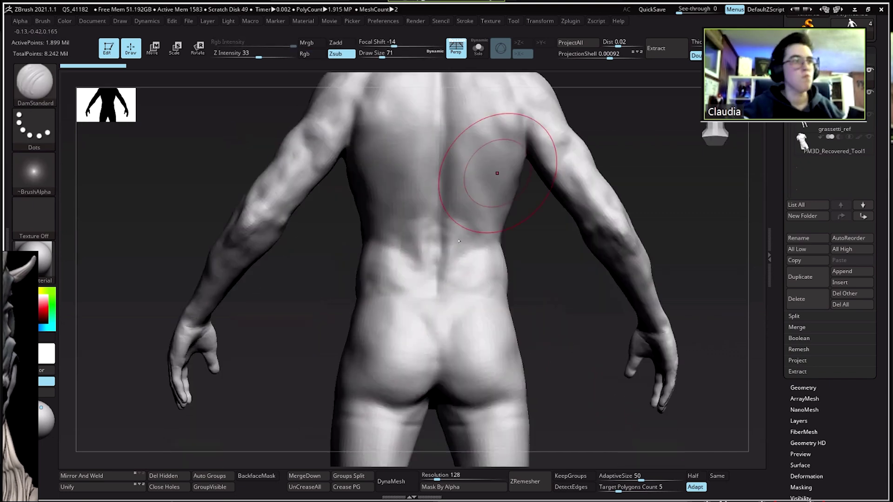
key("b")
key("c")
key("t")
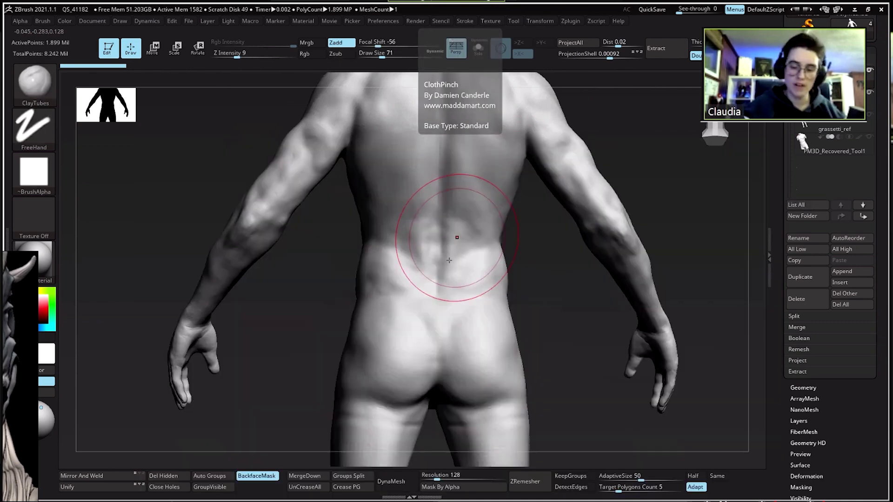
key("space")
left_click_drag(460, 239, 448, 239)
key("Return")
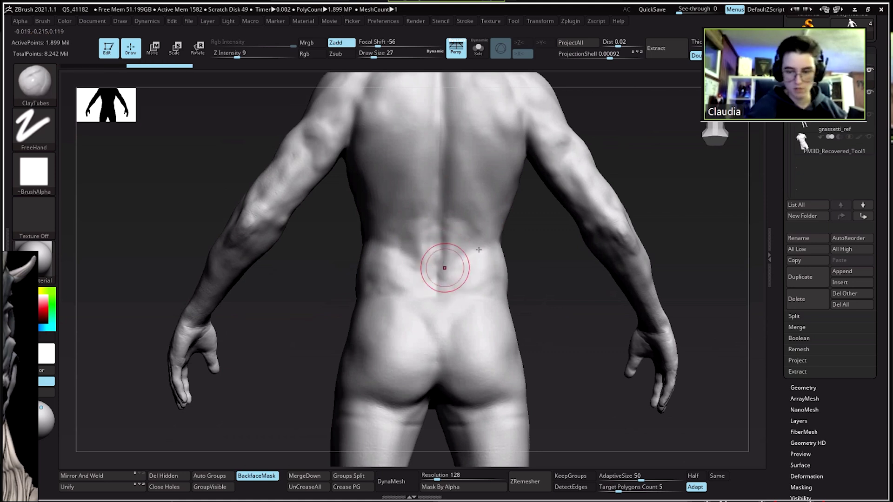
left_click_drag(471, 250, 452, 262)
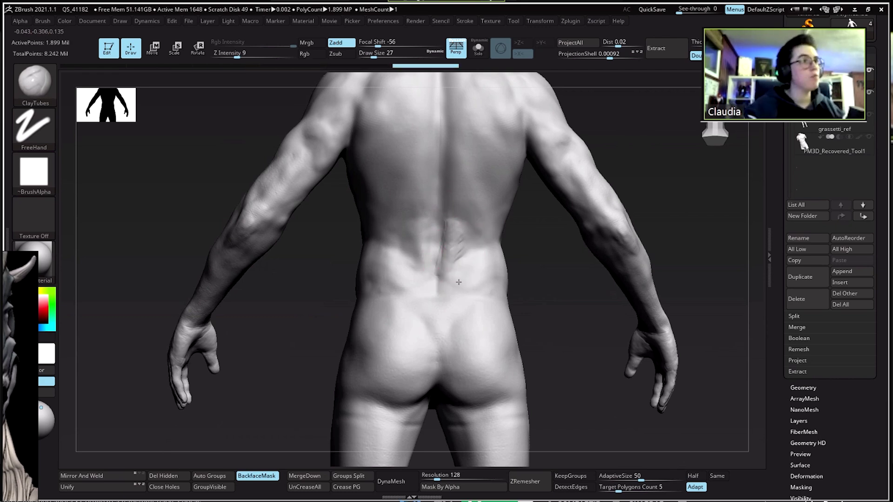
key("shift")
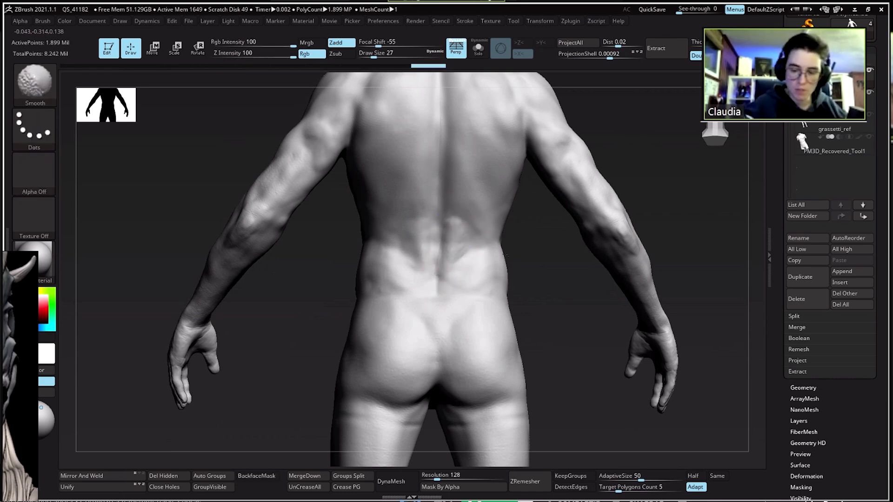
- Add ClayTubes strokes to the back of the upper arm and undo the last one
left_click_drag(480, 187, 522, 241)
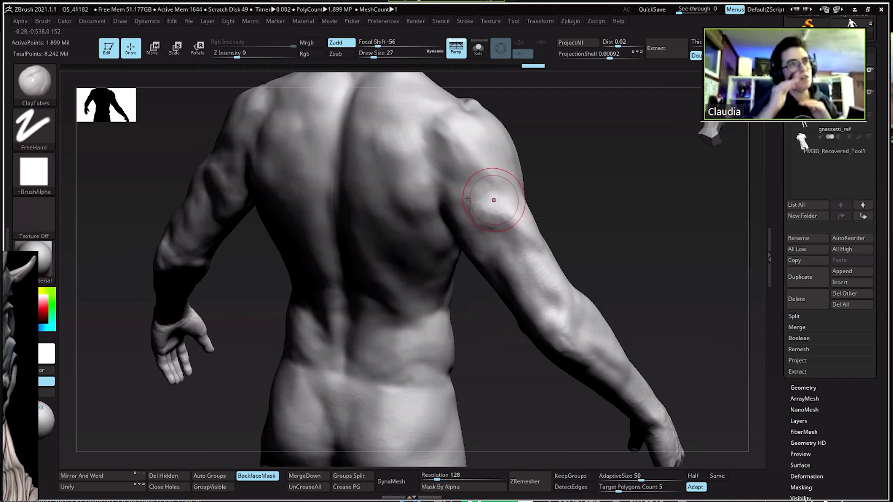
mouse_move(516, 251)
left_mouse_down()
mouse_move(483, 221)
mouse_move(518, 253)
left_mouse_up()
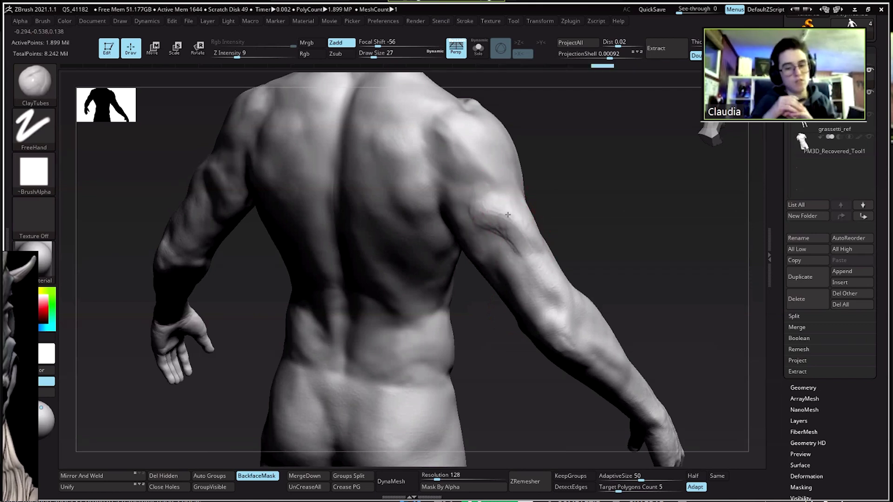
key("ctrl+z")
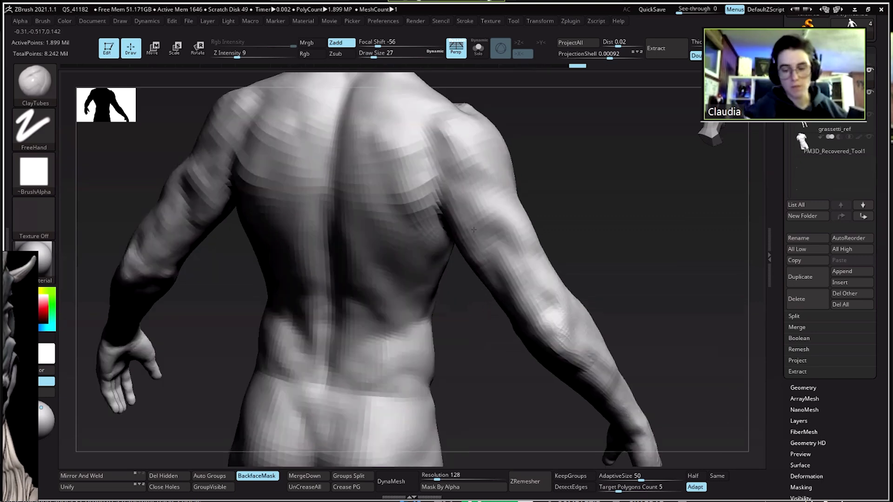
- Subdivide the body mesh by one more level
left_click_drag(525, 204, 532, 227)
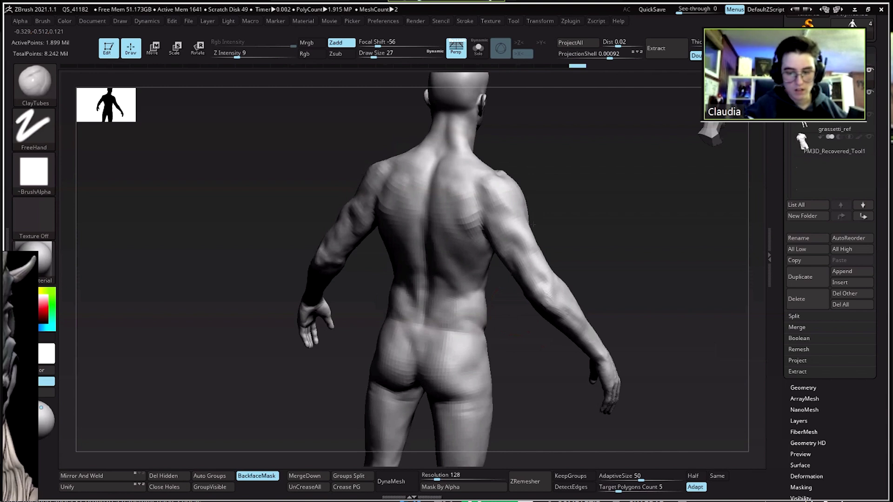
left_click_drag(530, 215, 531, 216)
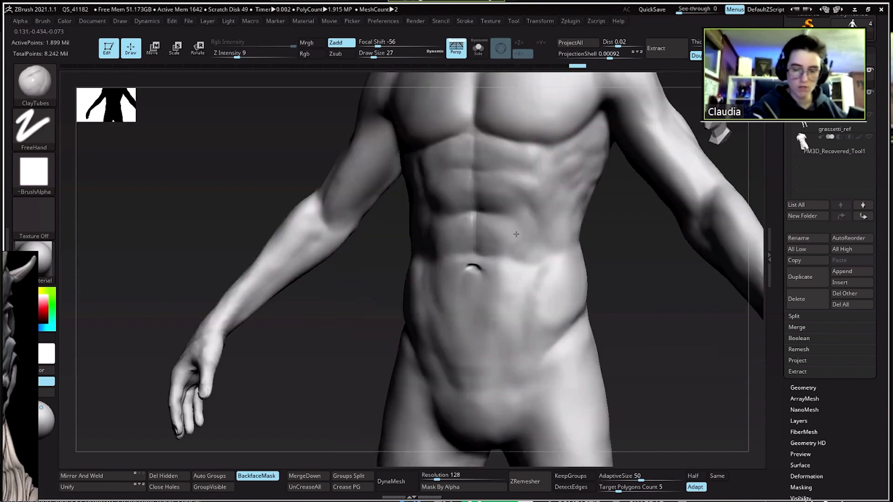
left_click_drag(518, 235, 509, 194)
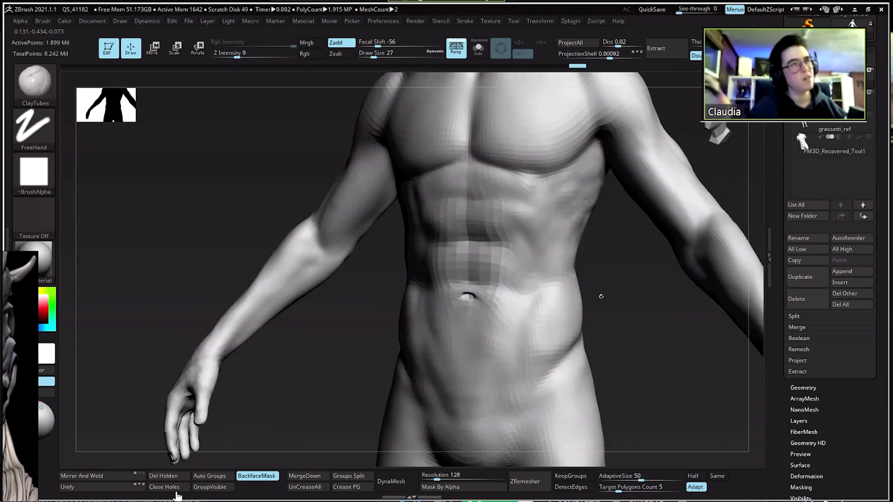
key("ctrl+shift+z")
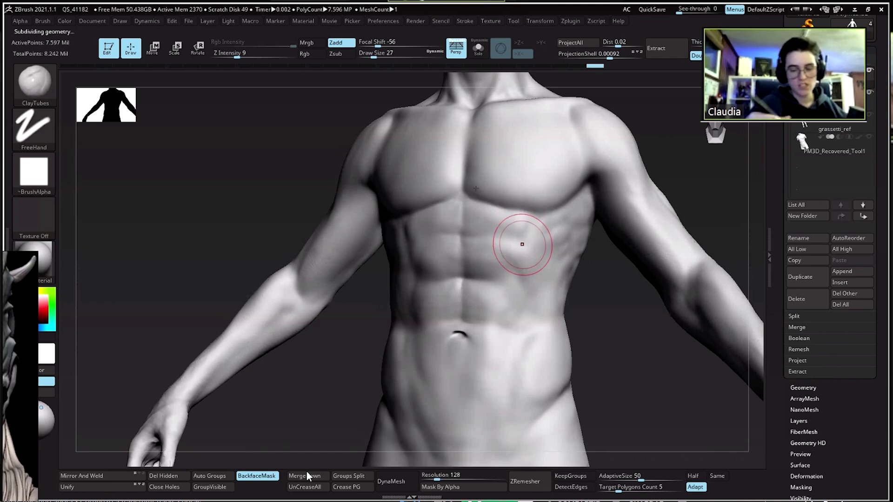
- Examine the subdivided chest and abdominals from the front and in three-quarter view
mouse_move(442, 211)
left_mouse_down()
mouse_move(432, 222)
mouse_move(442, 203)
left_mouse_up()
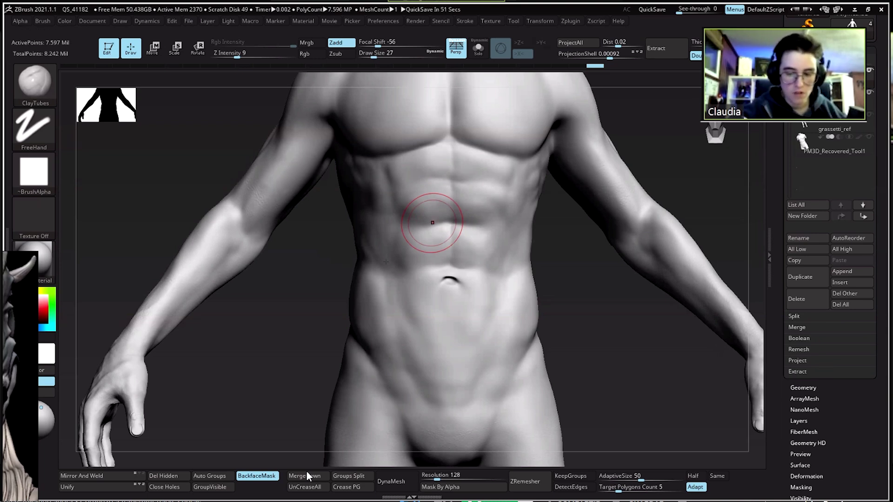
left_click_drag(481, 205, 474, 255)
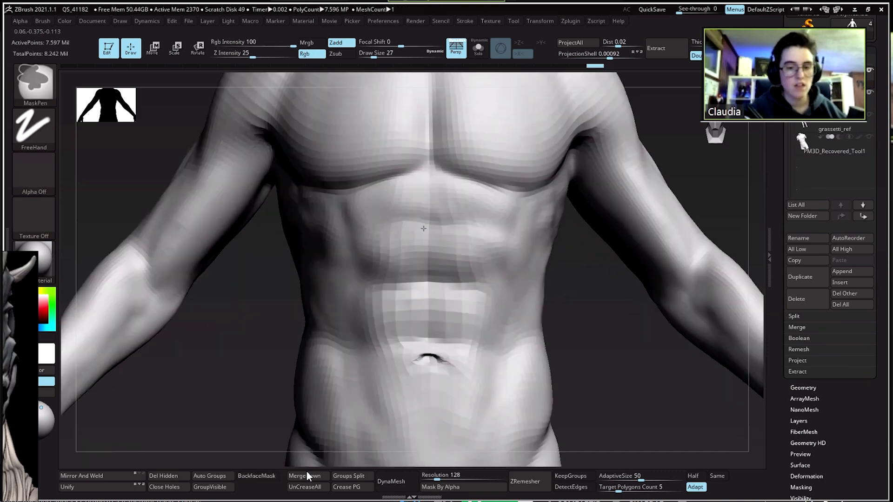
left_click_drag(423, 228, 417, 241)
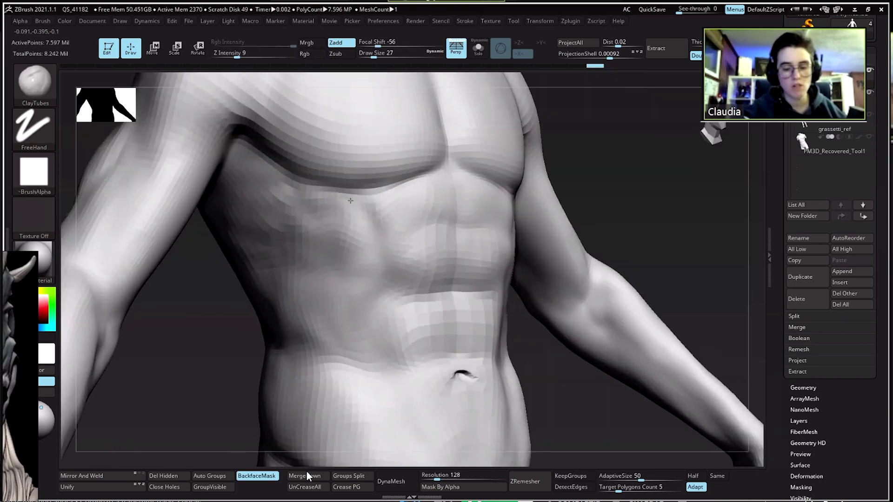
mouse_move(350, 201)
left_mouse_down()
mouse_move(434, 246)
mouse_move(438, 269)
left_mouse_up()
mouse_move(419, 210)
left_mouse_down()
mouse_move(416, 256)
mouse_move(429, 212)
left_mouse_up()
key("ctrl+z")
left_click_drag(413, 244, 401, 231)
mouse_move(474, 199)
left_mouse_down()
mouse_move(477, 227)
mouse_move(453, 236)
left_mouse_up()
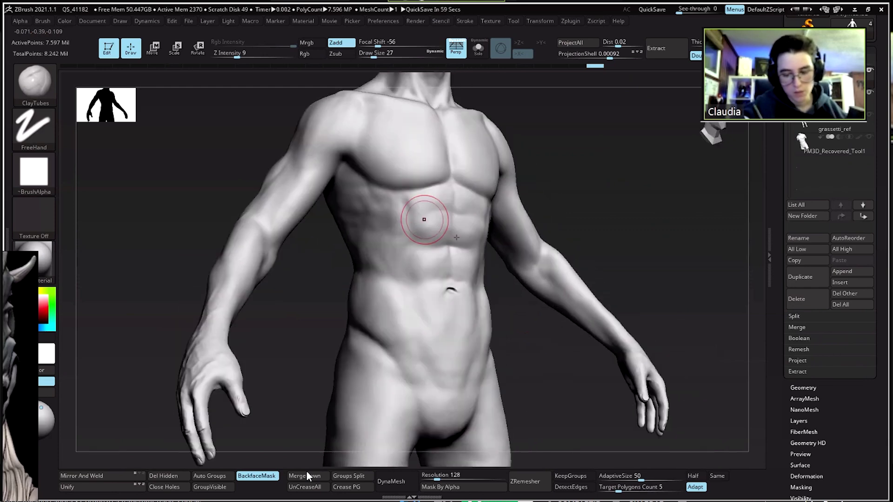
- Try sculpting muscle fibres across one pectoral with ClayTubes at draw size 54, and undo the strokes
mouse_move(429, 170)
left_mouse_down()
mouse_move(400, 256)
mouse_move(417, 225)
mouse_move(392, 226)
mouse_move(414, 245)
mouse_move(381, 207)
mouse_move(445, 258)
mouse_move(393, 228)
left_mouse_up()
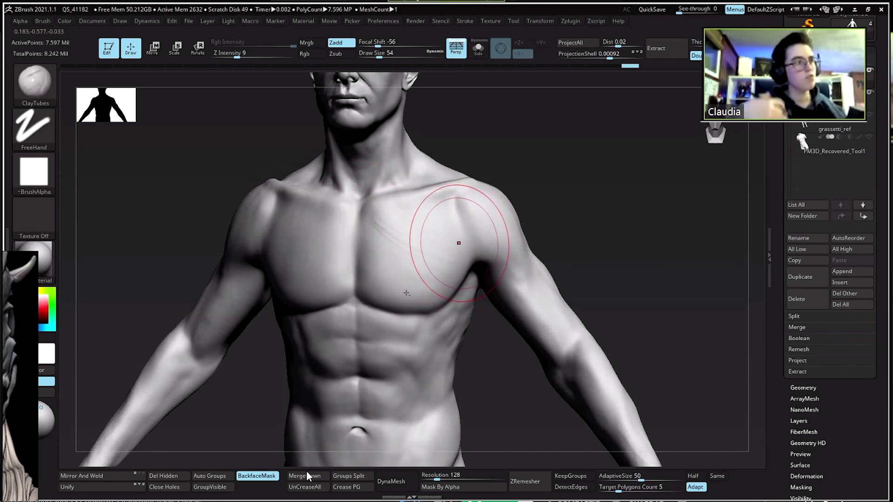
mouse_move(464, 260)
left_mouse_down()
mouse_move(379, 225)
mouse_move(446, 261)
mouse_move(362, 258)
mouse_move(443, 291)
mouse_move(407, 219)
mouse_move(378, 228)
left_mouse_up()
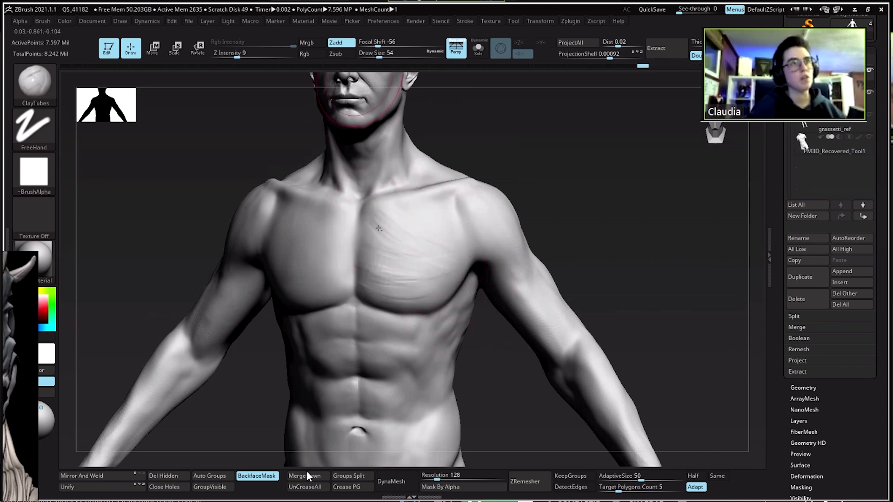
key("ctrl+z")
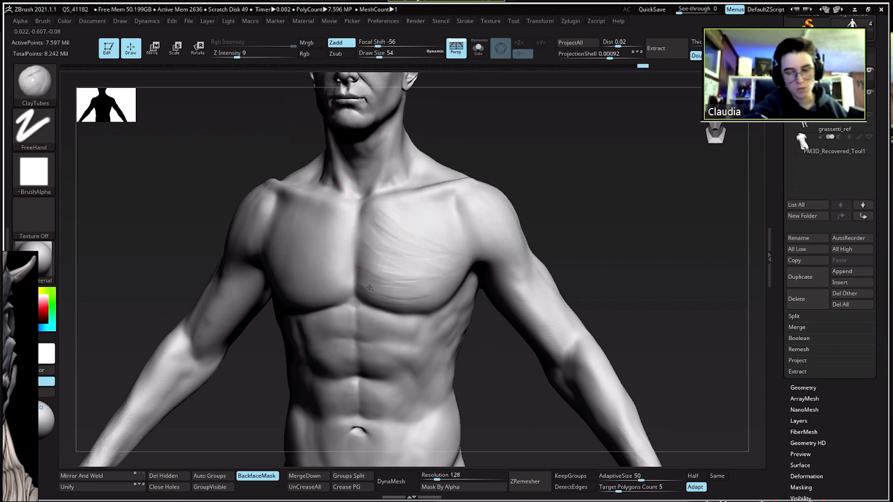
key("ctrl+z")
key("ctrl+z")
key("ctrl+z")
key("ctrl+z")
key("ctrl+z")
key("ctrl+z")
key("ctrl+z")
key("ctrl+z")
key("ctrl+z")
key("ctrl+z")
key("ctrl+z")
- Smooth the remaining stroke marks on the pectoral
key("shift")
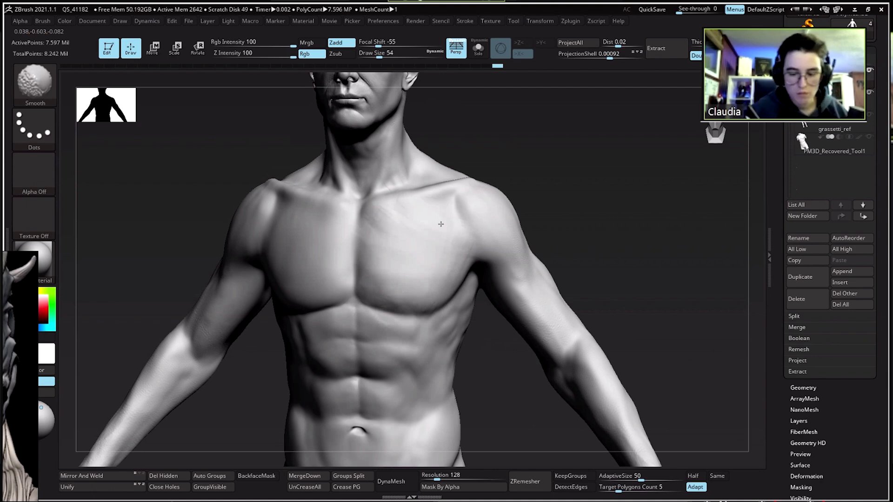
mouse_move(430, 303)
left_mouse_down()
mouse_move(458, 225)
mouse_move(467, 242)
mouse_move(461, 191)
mouse_move(452, 212)
mouse_move(459, 163)
mouse_move(319, 167)
mouse_move(273, 147)
mouse_move(470, 247)
mouse_move(19, 304)
left_mouse_up()
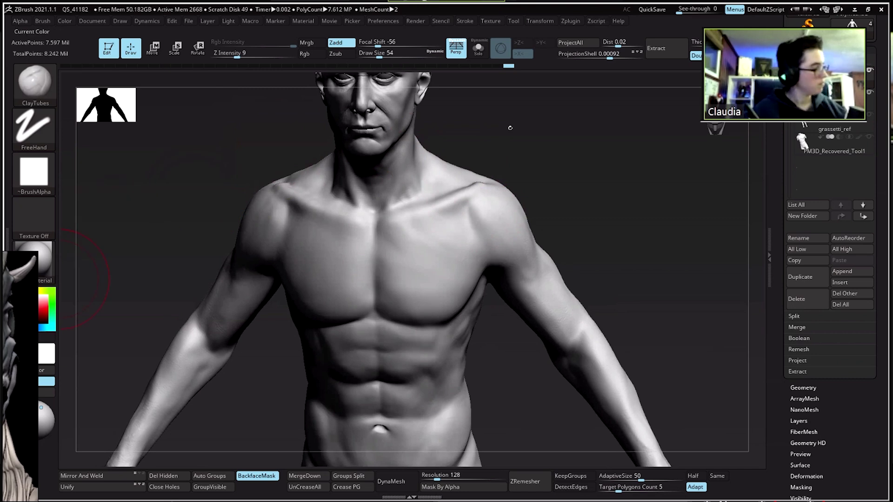
- Move the floating reference image clear of the material preview and reposition the BasicMaterial light to vary the torso's shading
left_click_drag(35, 418, 6, 418)
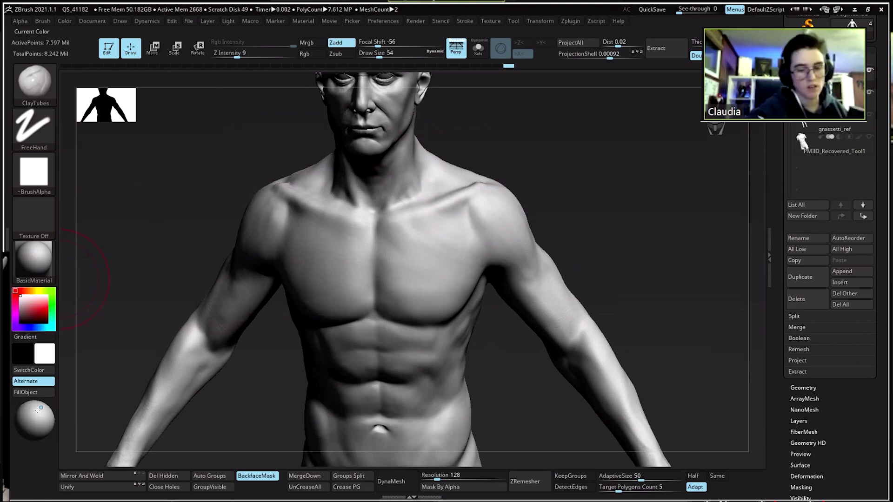
right_click(344, 312)
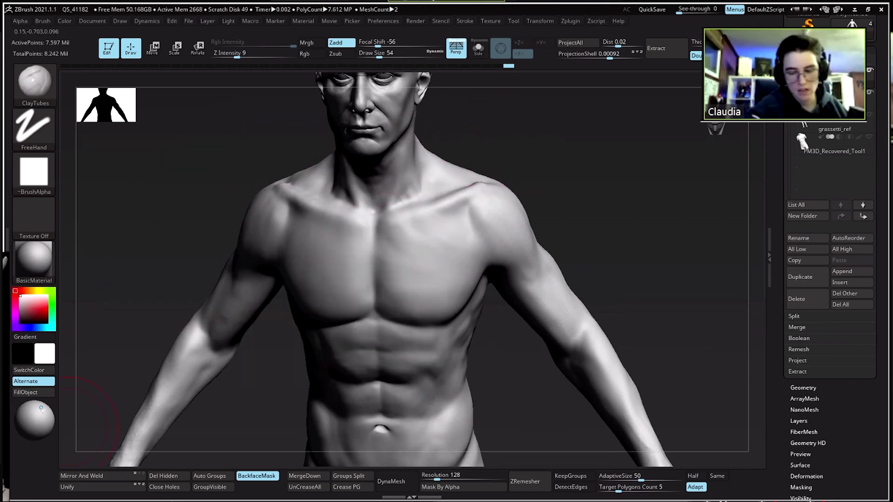
mouse_move(45, 413)
left_mouse_down()
mouse_move(36, 425)
mouse_move(35, 412)
mouse_move(49, 412)
mouse_move(42, 407)
left_mouse_up()
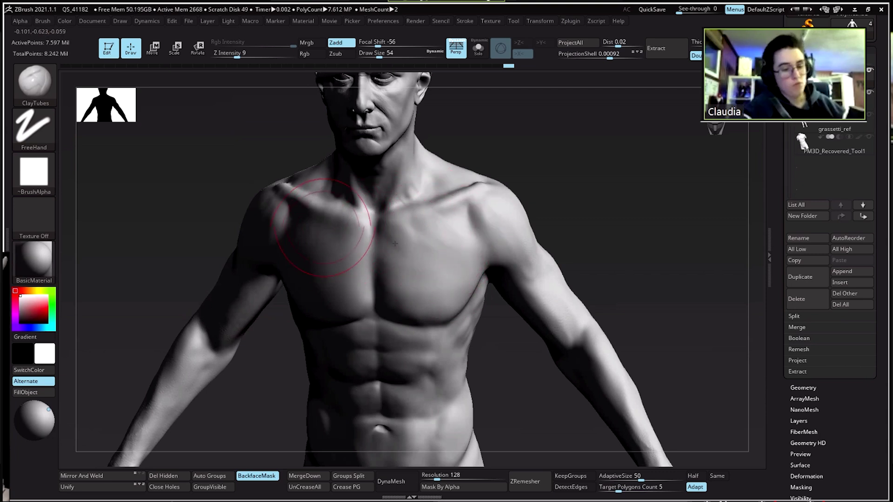
left_click_drag(48, 409, 40, 413)
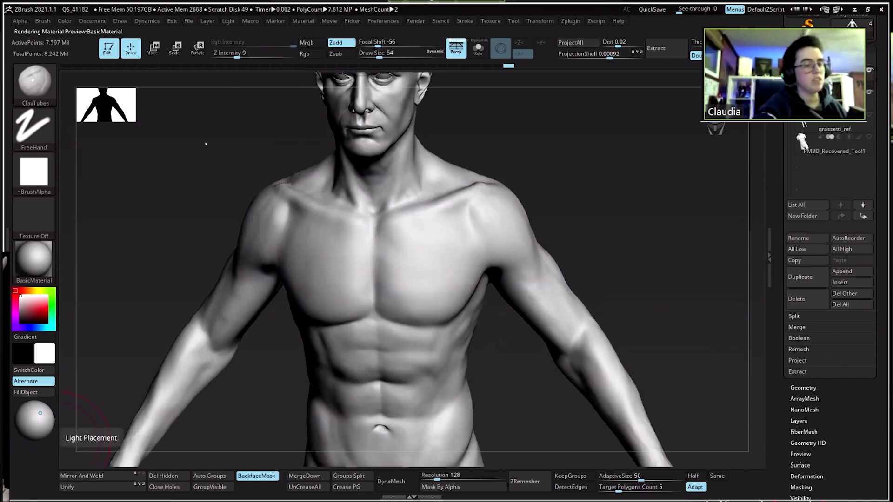
- Set up the Standard brush with the Spray stroke and Alpha 60
left_click_drag(397, 265, 382, 219)
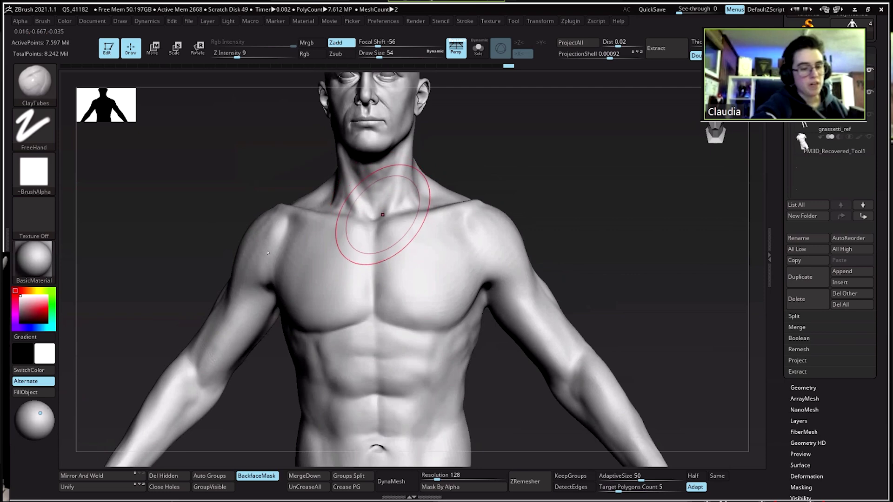
key("b")
key("s")
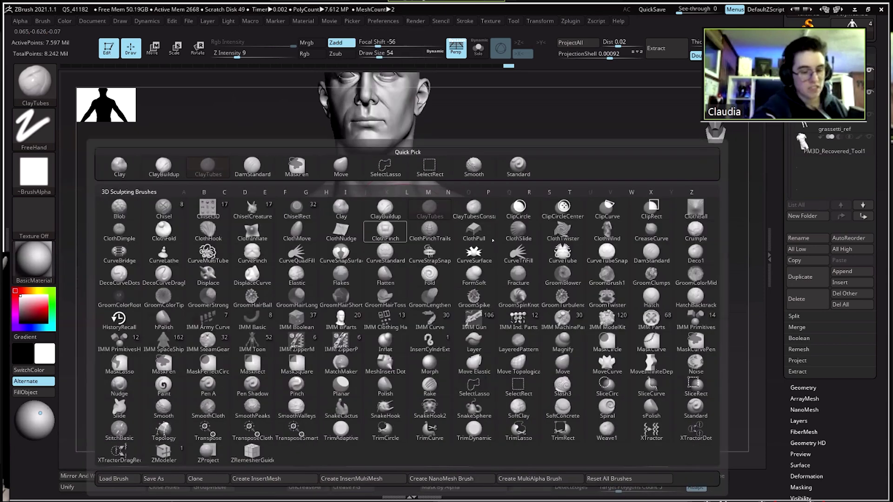
key("t")
left_click(33, 129)
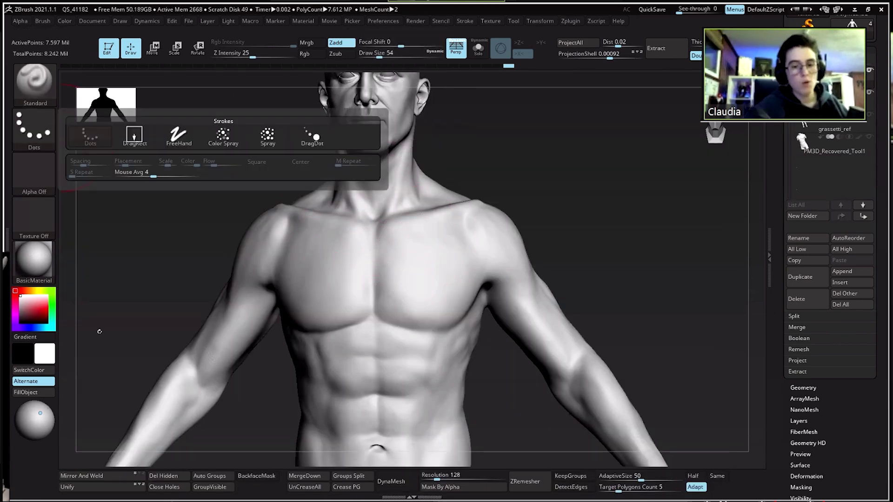
left_click(267, 136)
left_click(34, 175)
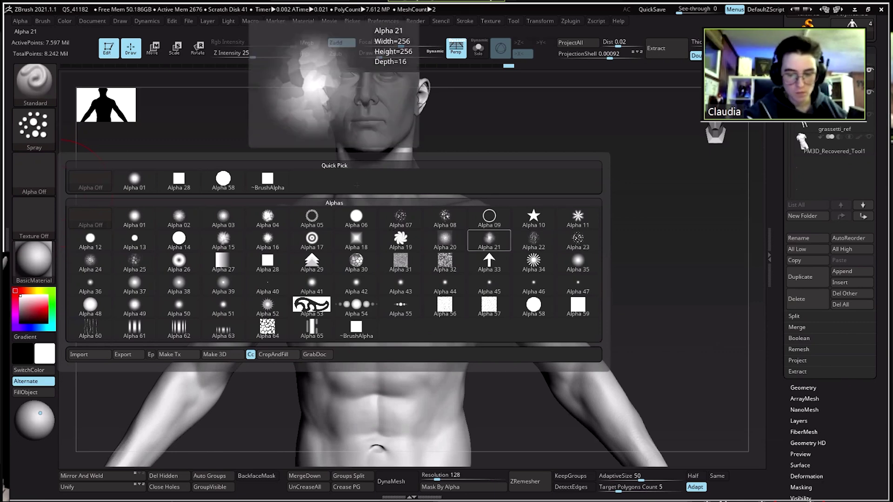
left_click(90, 329)
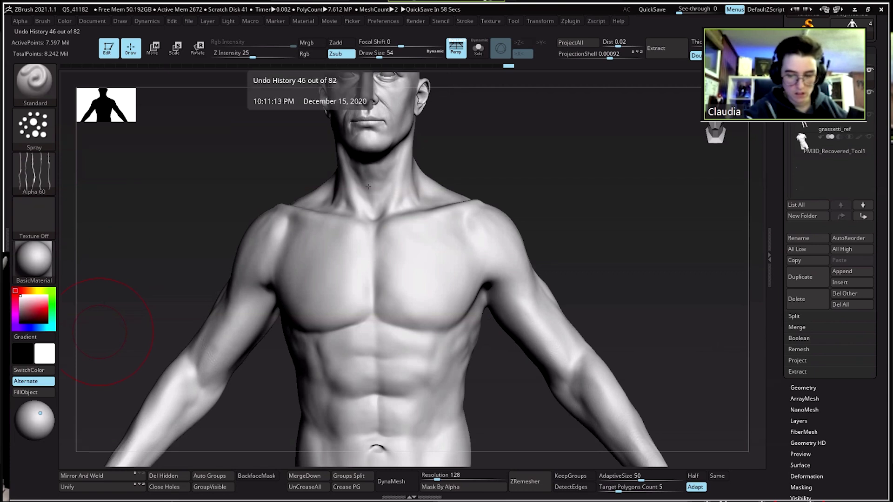
- Reduce the draw size to 33 and reselect Alpha 60 for texturing the chest
left_click_drag(388, 259, 369, 189)
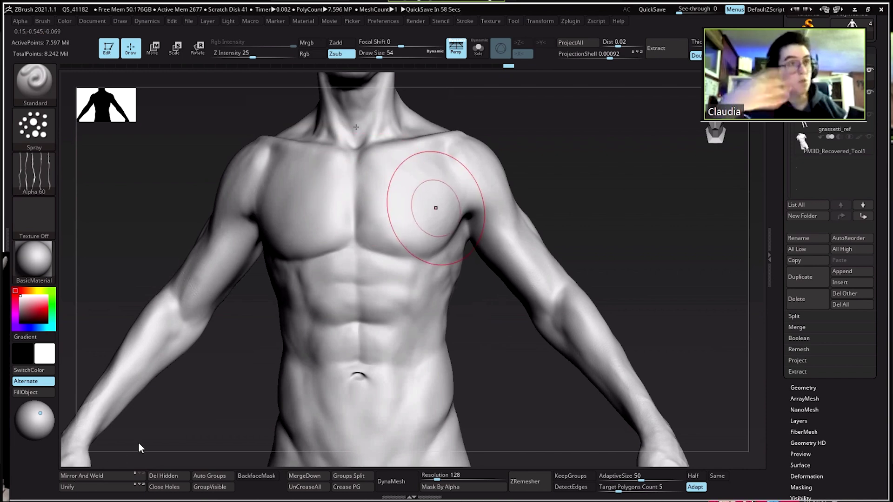
left_click_drag(374, 221, 401, 252)
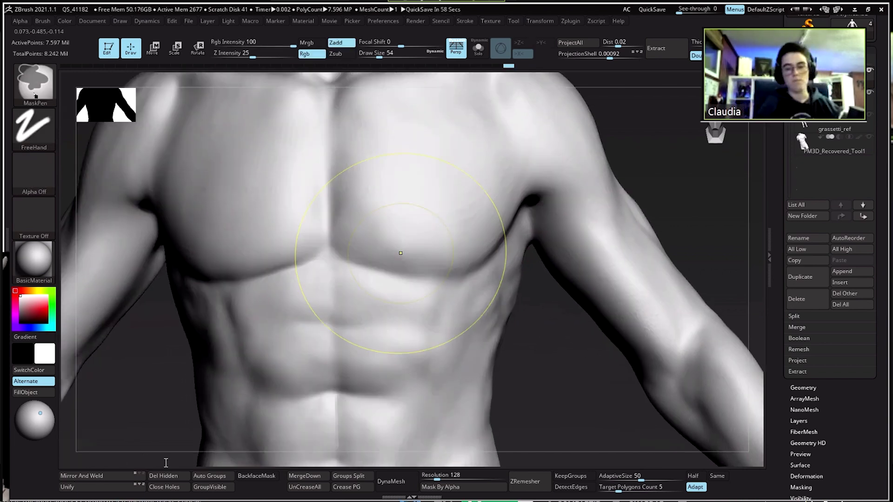
scroll(402, 252, "down", 4)
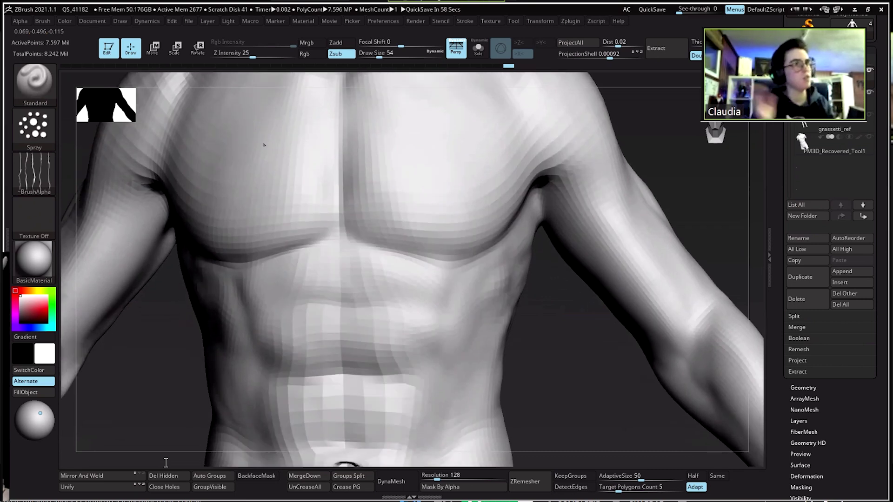
left_click(33, 173)
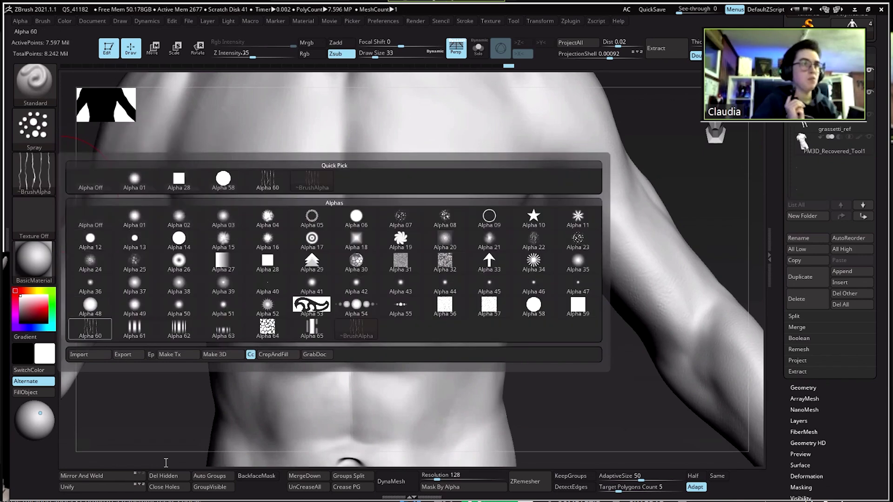
left_click(90, 329)
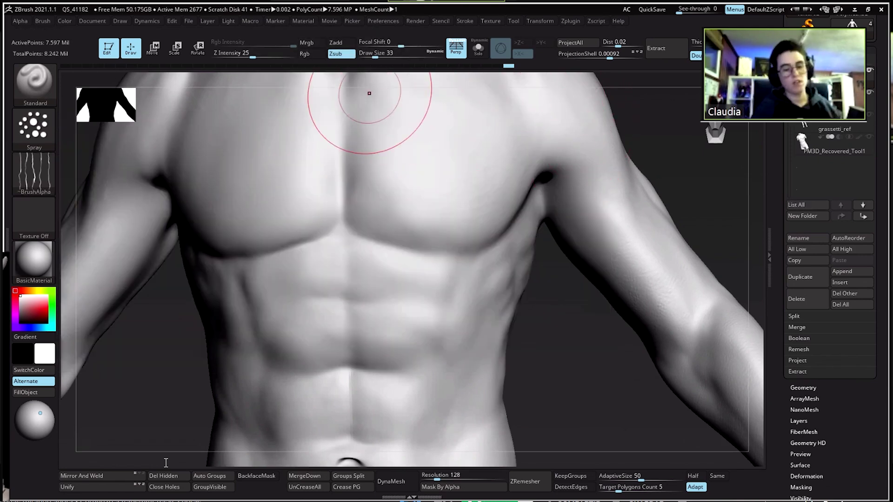
- Try spraying skin pores into one pectoral with Zsub, using Z Intensity 10 and draw size 14
left_click(236, 53)
type("15")
key("Return")
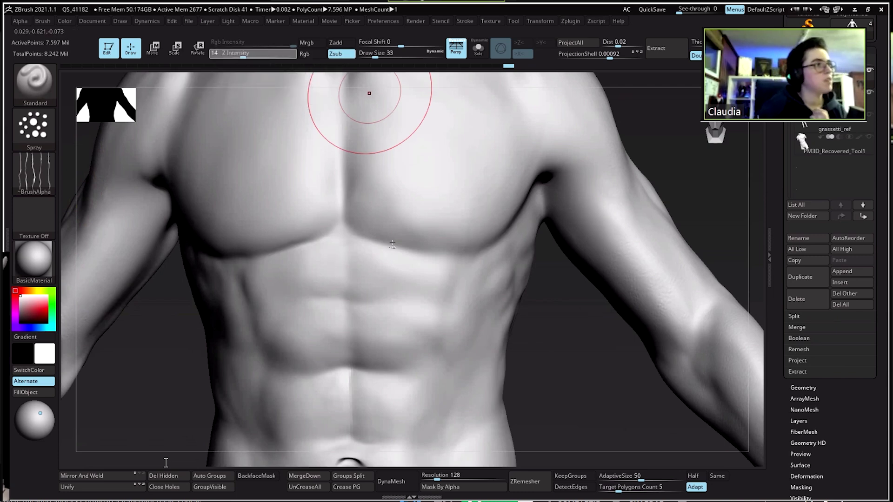
mouse_move(389, 241)
left_mouse_down()
mouse_move(405, 254)
mouse_move(397, 252)
left_mouse_up()
key("ctrl+shift+z")
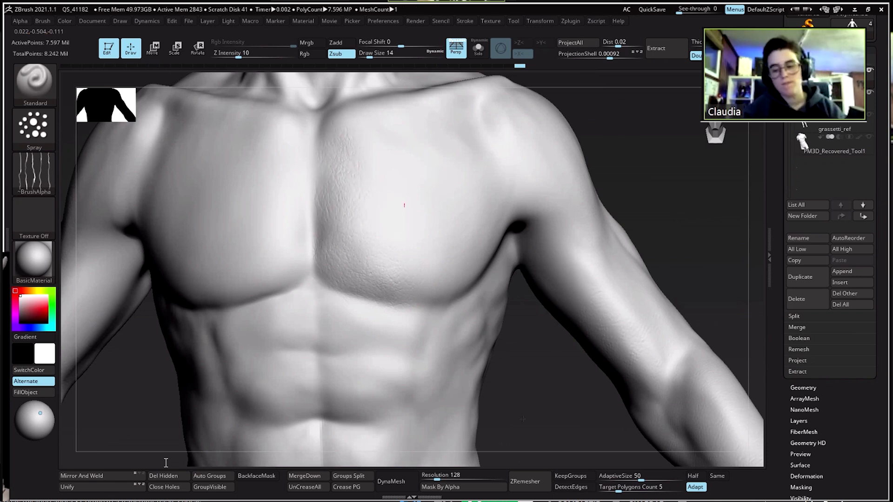
mouse_move(401, 195)
left_mouse_down()
mouse_move(413, 260)
mouse_move(431, 260)
left_mouse_up()
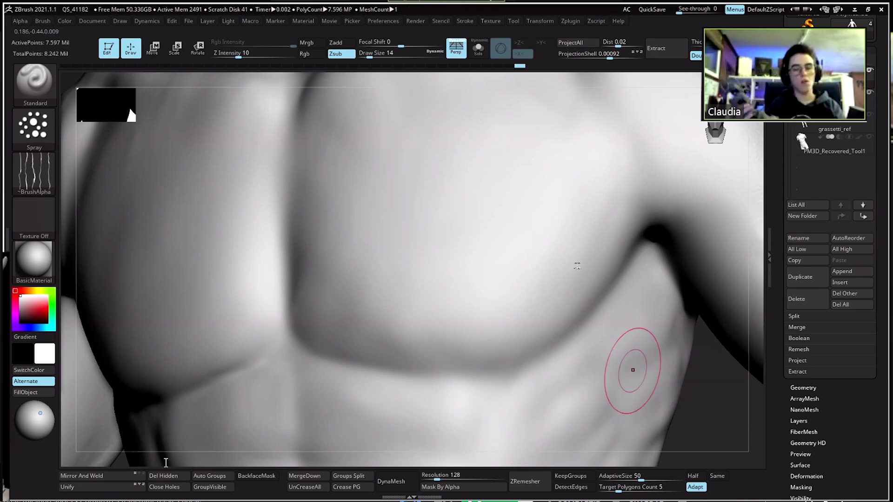
- Return from the body to the zombie bust project and view its camera focal length and field of view settings
left_click_drag(574, 224, 578, 250)
left_click_drag(612, 323, 604, 310)
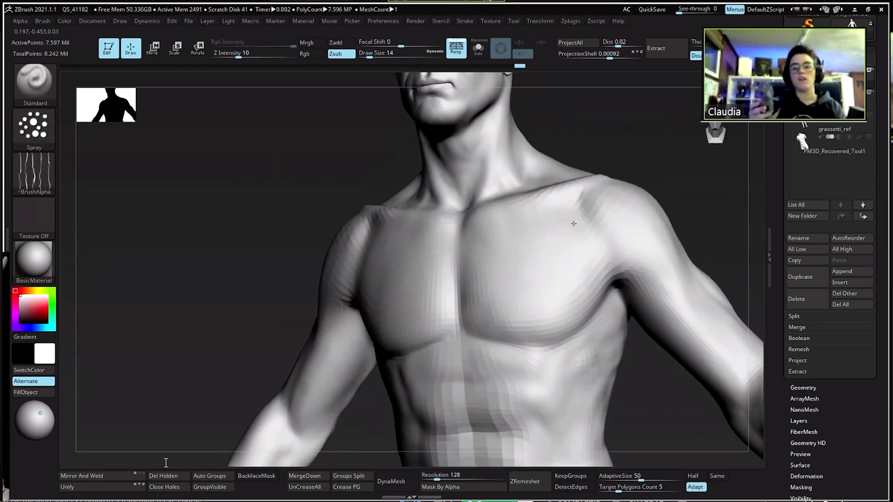
left_click_drag(617, 216, 576, 145)
key("comma")
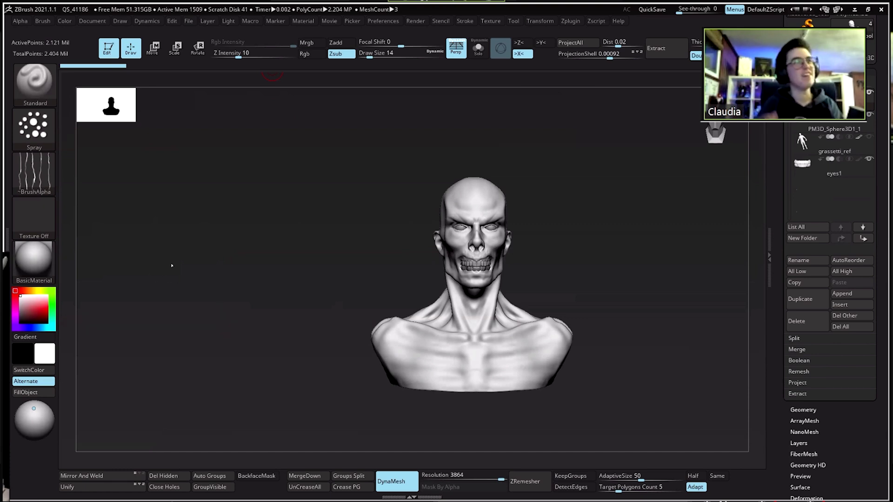
left_click(120, 21)
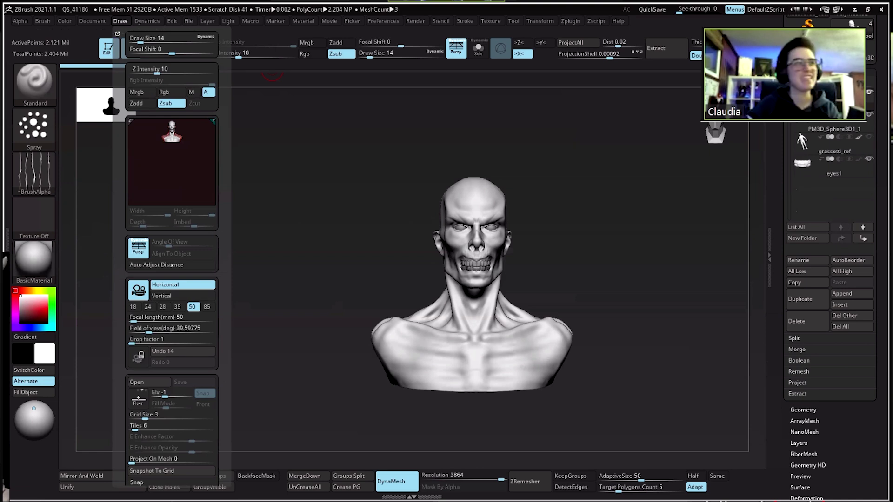
scroll(171, 264, "down", 2)
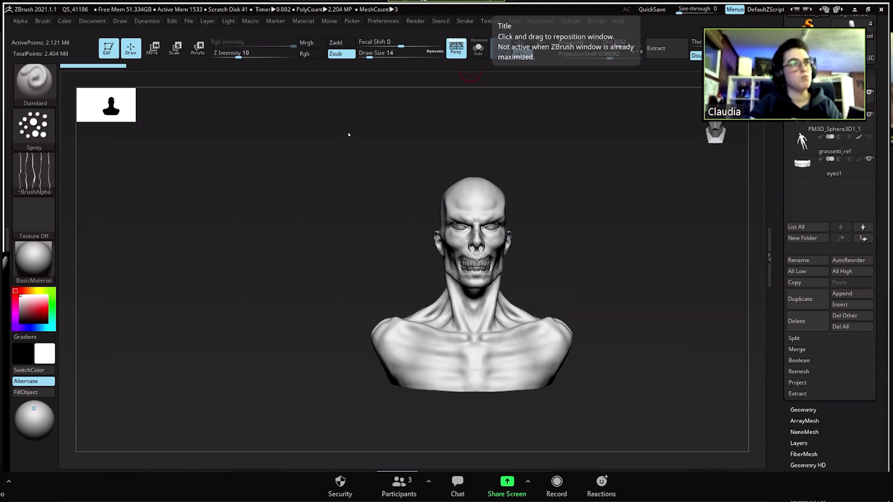
- Switch to File Explorer, maximize the Textures folder and look through its brush, alpha and texture packs
key("alt+Tab")
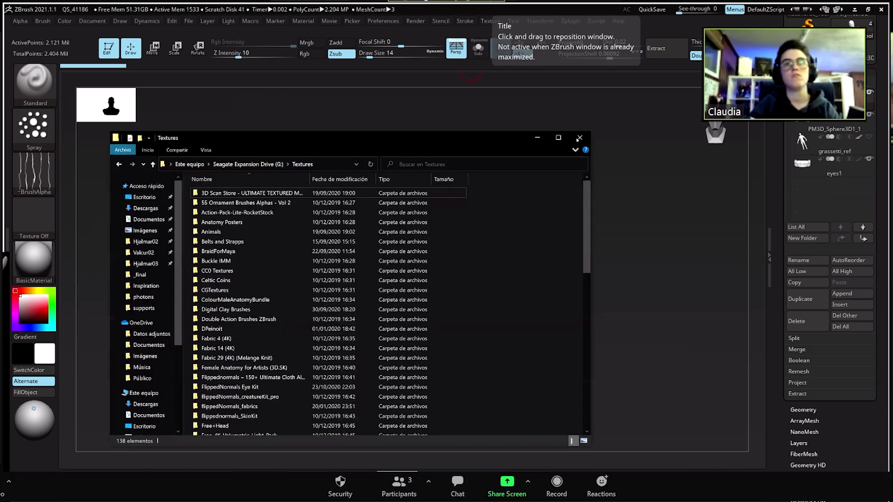
left_click(558, 137)
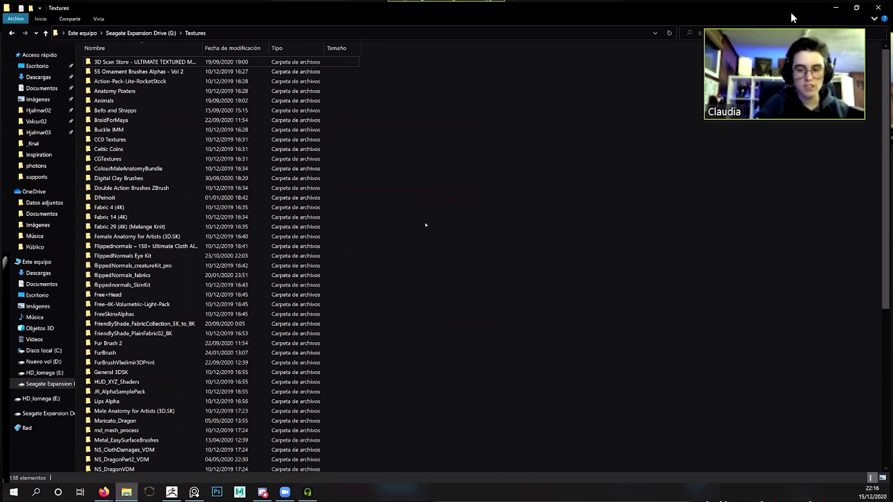
scroll(430, 227, "down", 20)
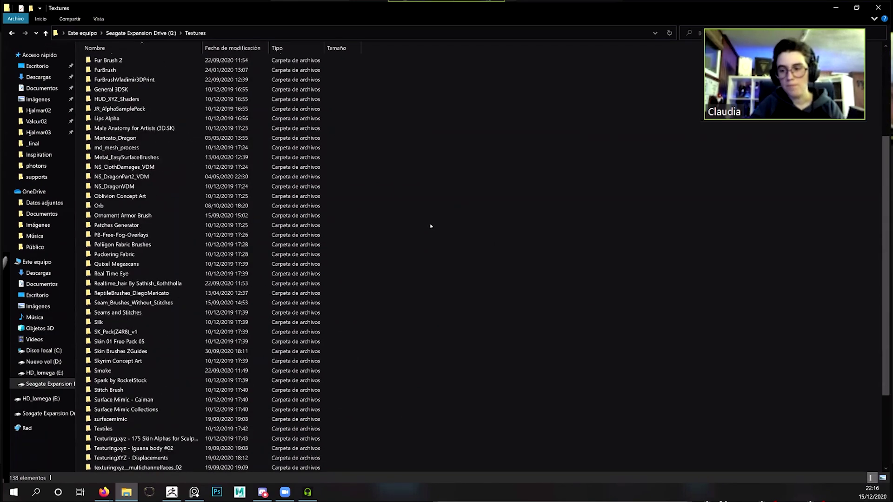
scroll(430, 226, "down", 10)
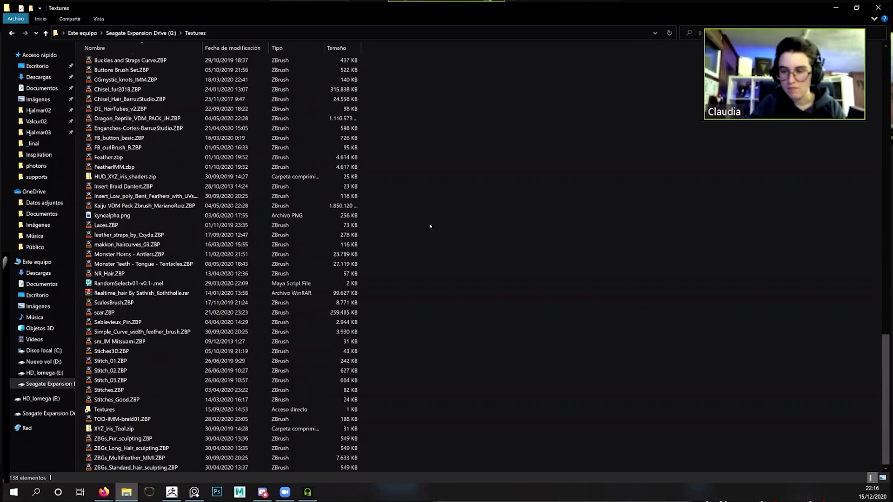
scroll(431, 227, "up", 20)
scroll(430, 226, "up", 5)
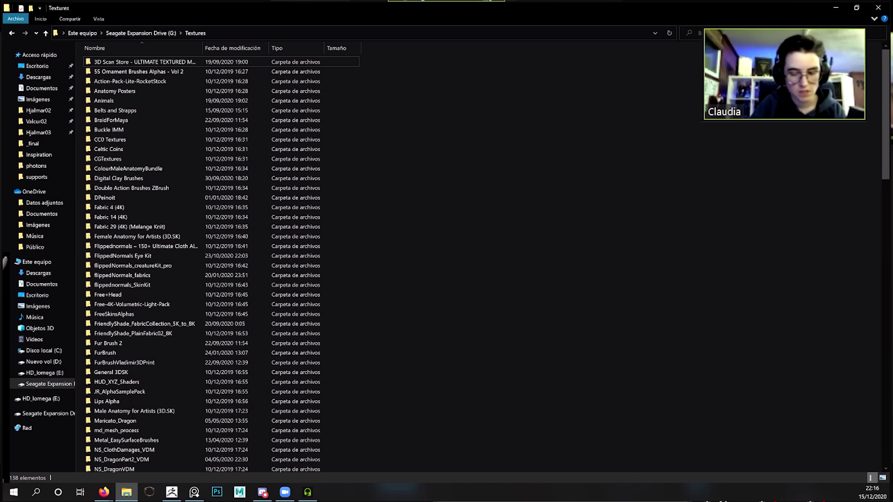
- Switch to Firefox, open ArtStation in a new tab and dismiss the #ArtStationJAM announcement
key("alt+Tab")
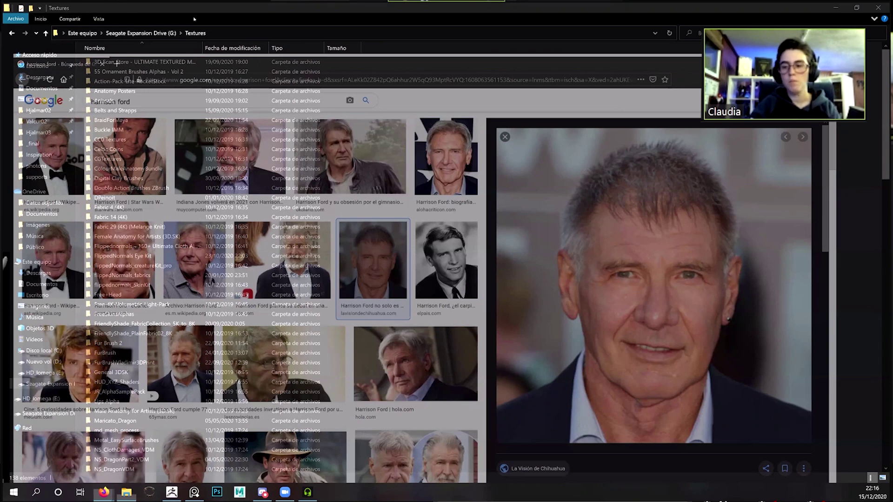
left_click(114, 10)
type("art")
left_click(349, 45)
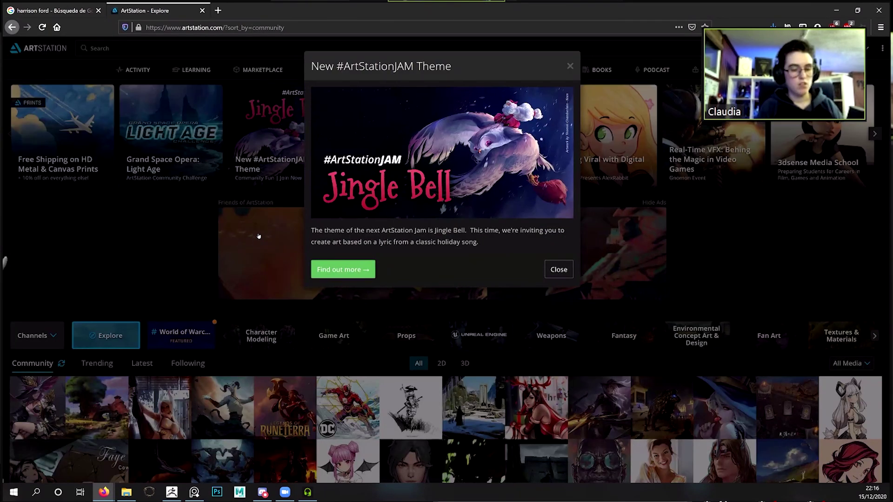
left_click(204, 276)
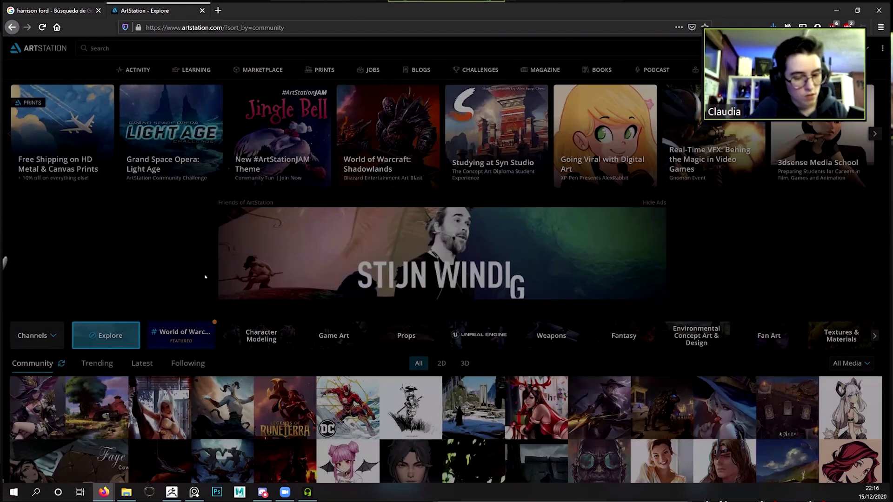
- Browse the ArtStation Marketplace and view the preview images of the "Brushes You Need for Seams & Stitches" pack
scroll(204, 276, "down", 2)
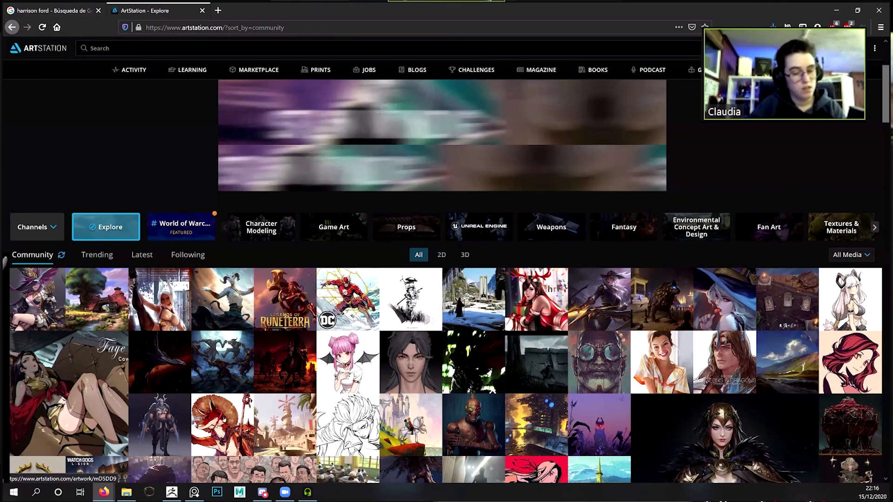
scroll(222, 417, "up", 1)
key("alt+Left")
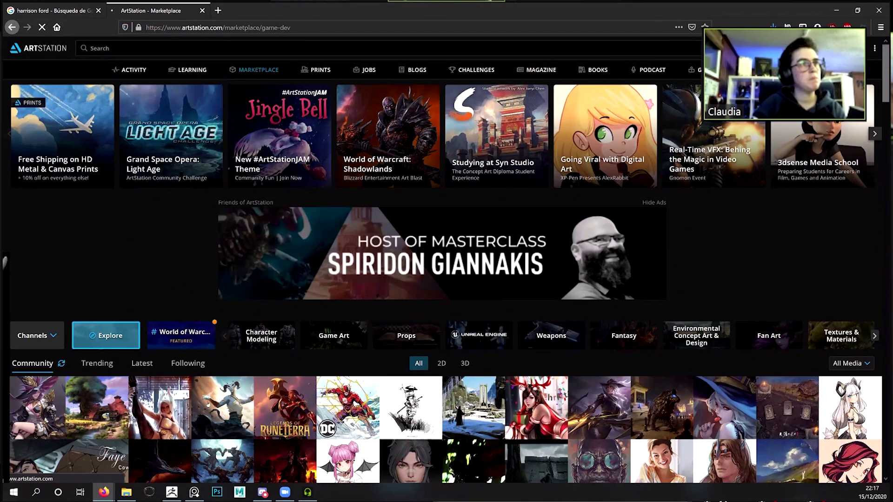
scroll(189, 331, "down", 2)
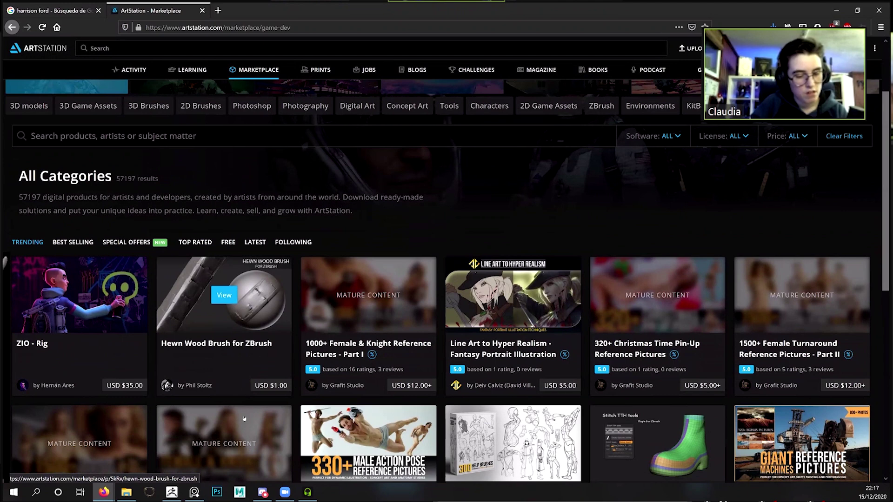
scroll(189, 332, "down", 8)
left_click(79, 363)
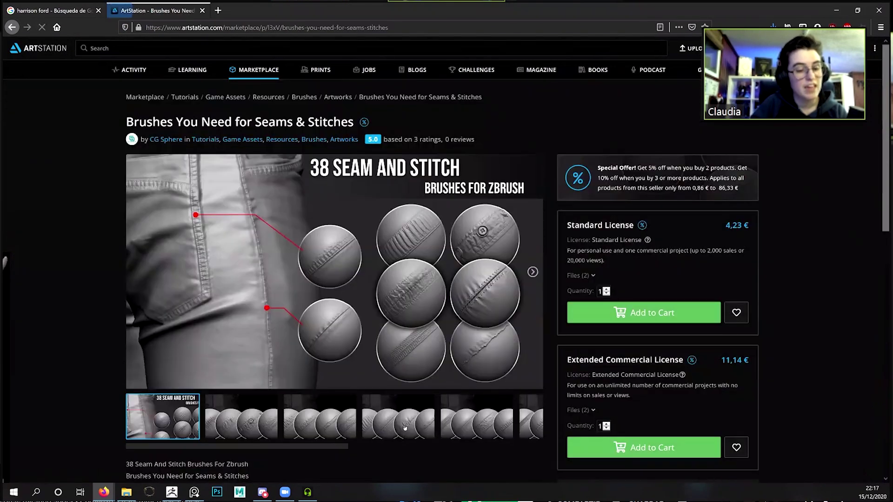
left_click(320, 419)
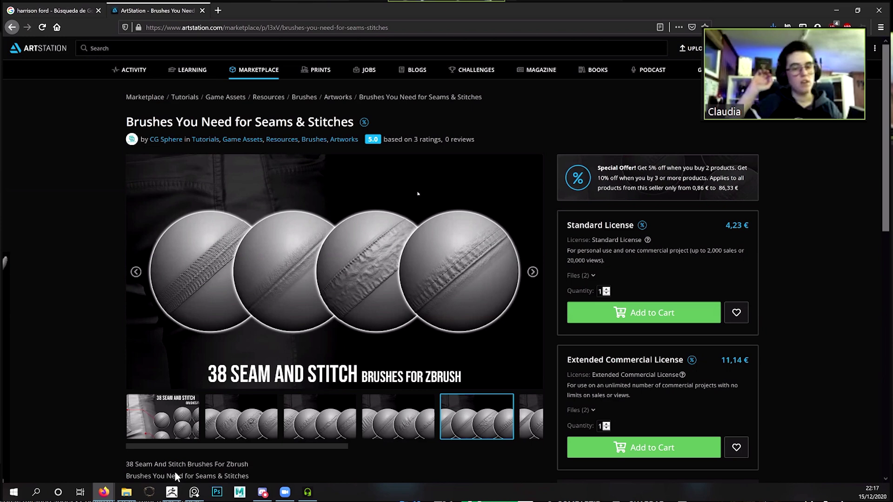
- Switch back to the Textures folder in File Explorer and check the contents of the FlippedNormals Eye Kit folder
key("alt+Tab")
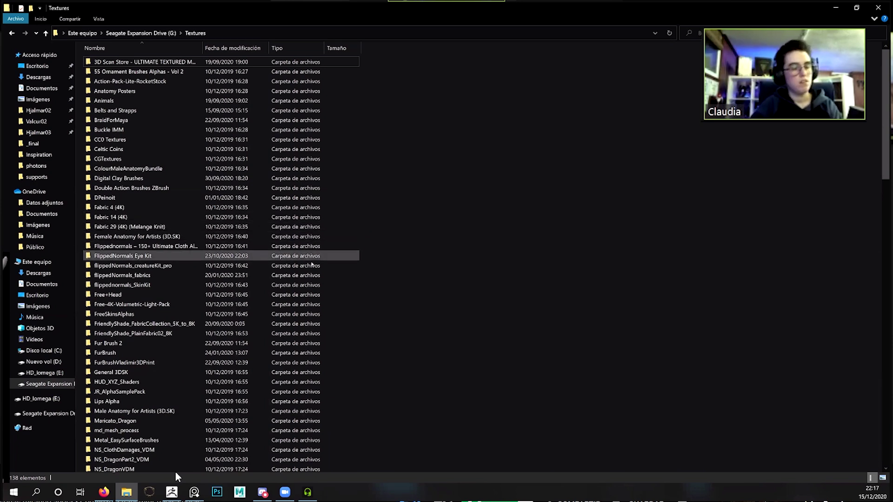
left_click_drag(362, 245, 236, 285)
left_click(422, 254)
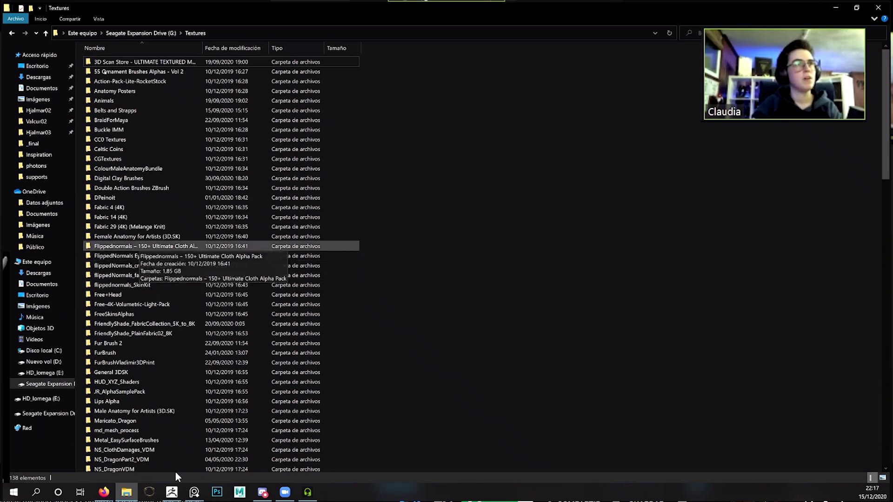
left_click(122, 256)
key("Return")
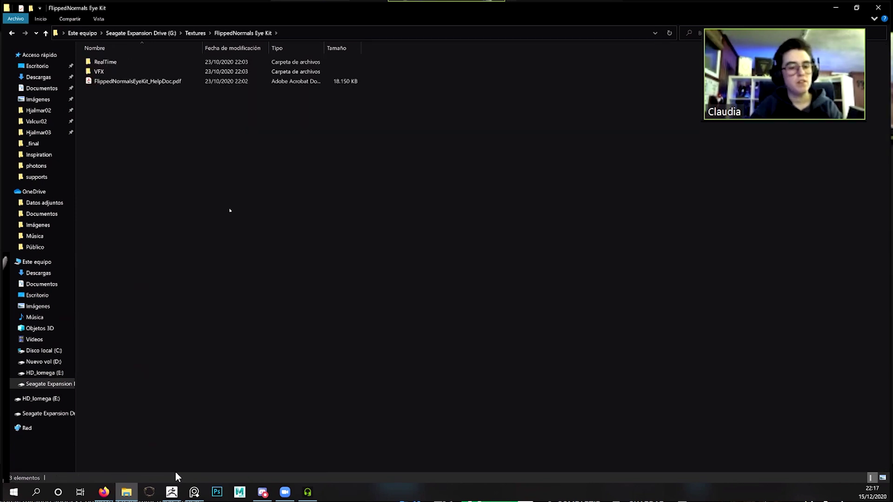
key("Up")
key("Up")
key("Up")
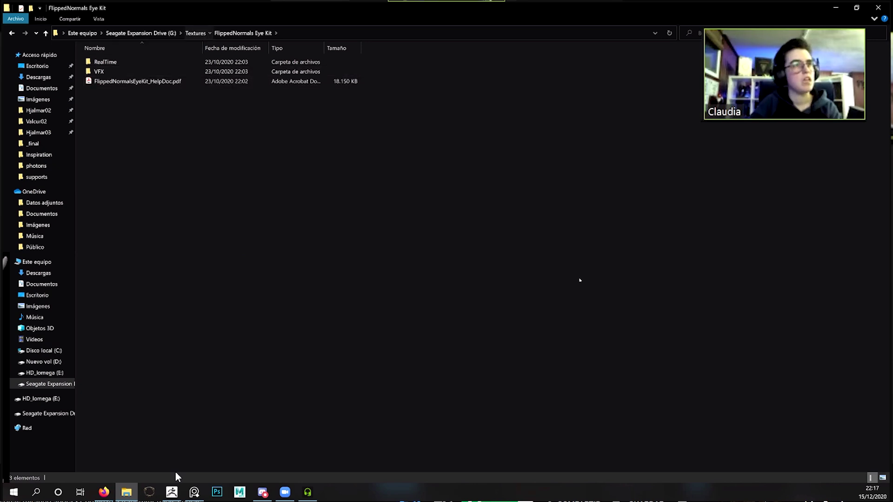
key("BackSpace")
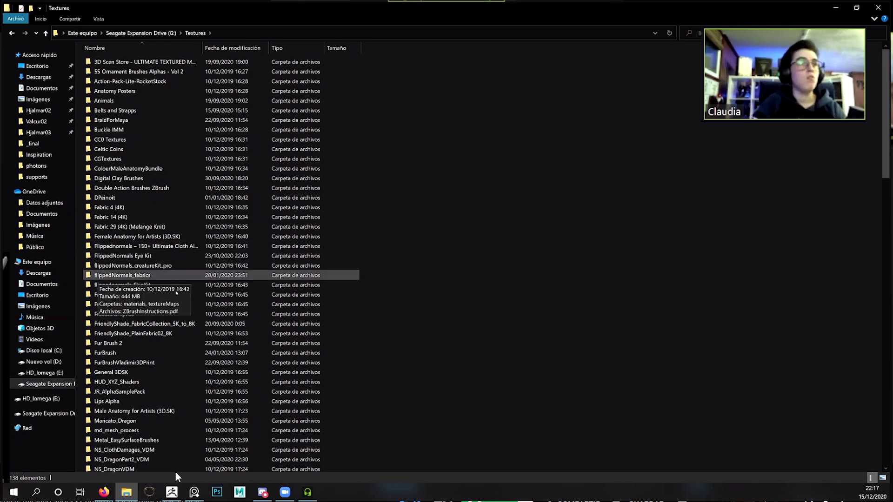
- View the fabric texture maps in the _final folder of flippedNormals_fabrics and return to the Textures folder
double_click(111, 275)
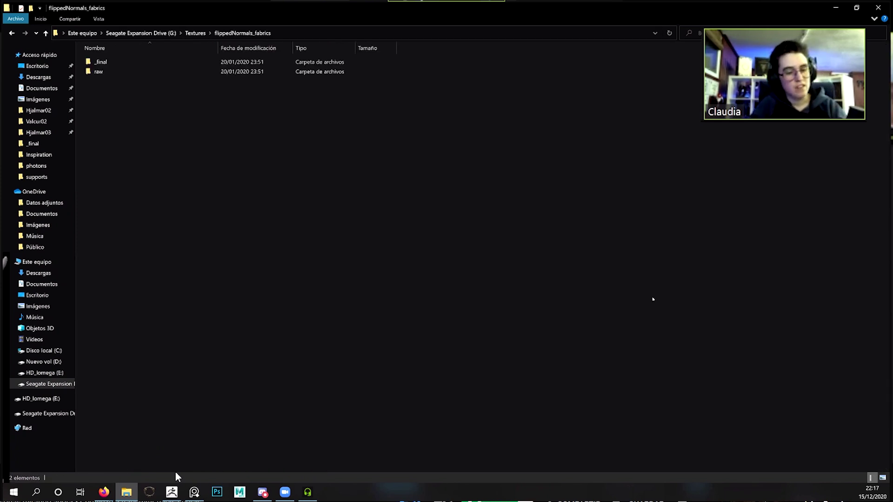
double_click(100, 62)
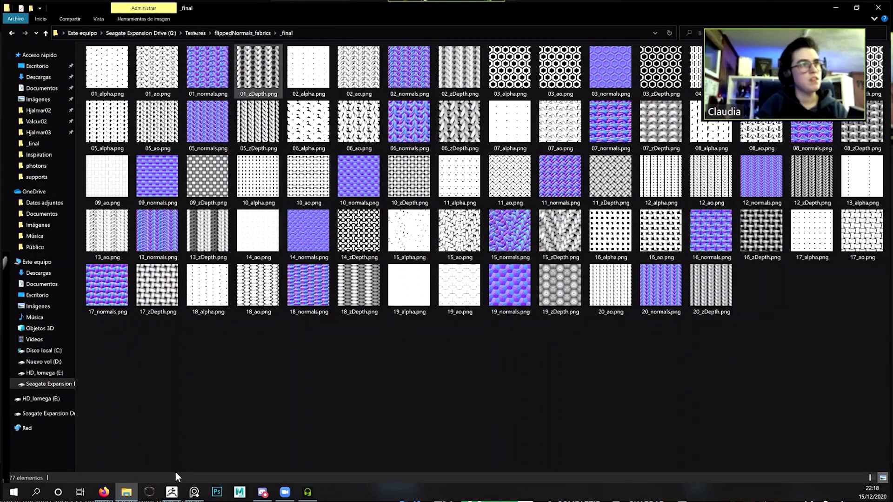
left_click(258, 70)
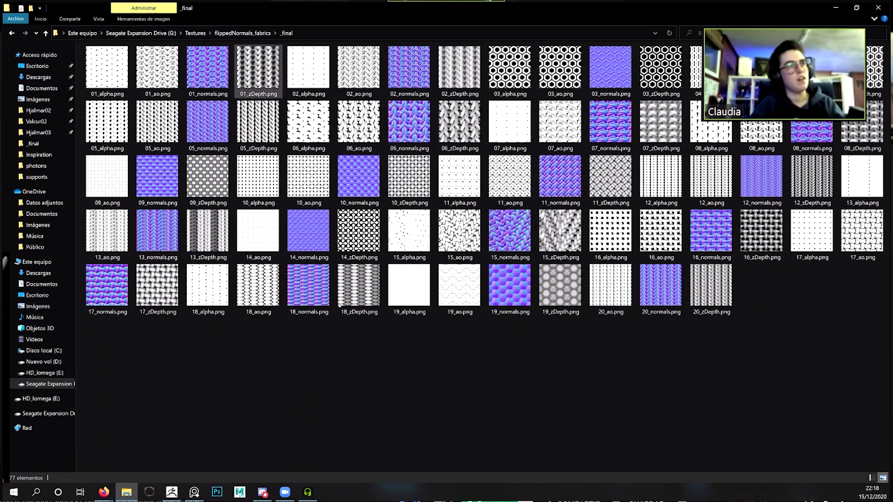
key("alt+Up")
key("alt+Up")
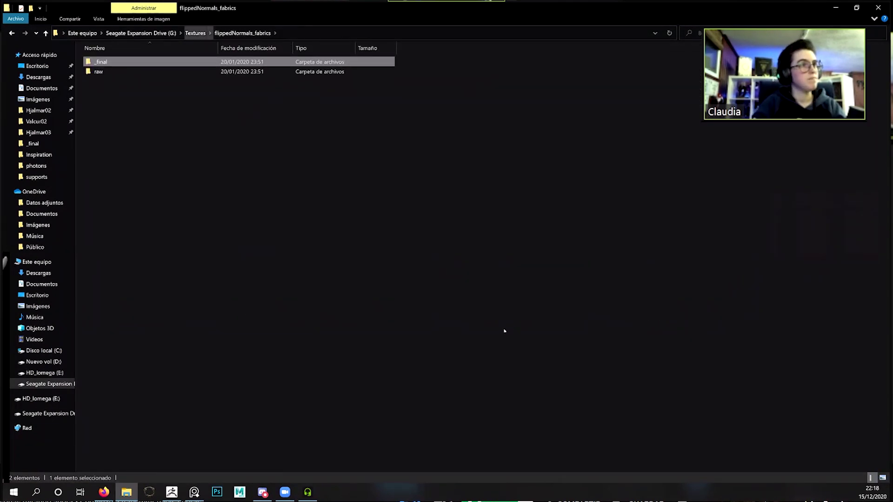
left_click(530, 330)
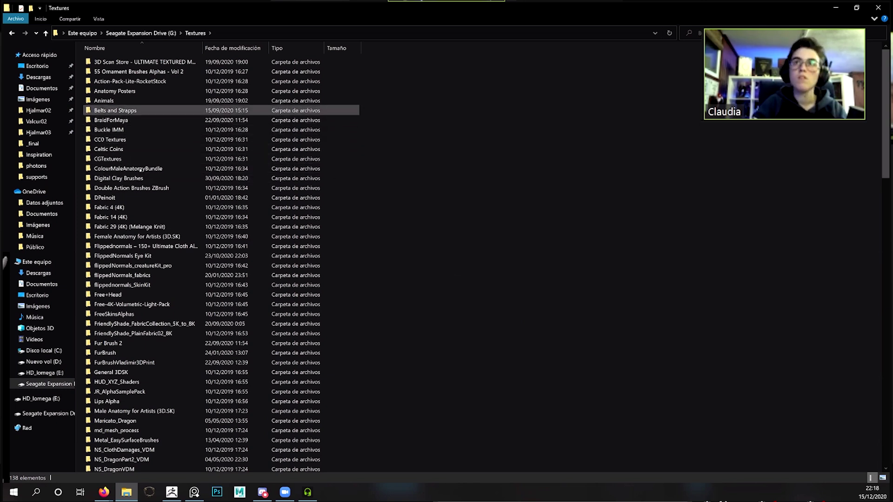
- Look down the list of texture packs and open the Metal_EasySurfaceBrushes folder
left_click(129, 81)
key("Down")
key("Down")
key("Down")
key("Down")
key("Down")
key("Down")
key("Down")
key("Down")
key("Down")
key("Down")
key("Down")
key("Down")
key("Down")
key("Down")
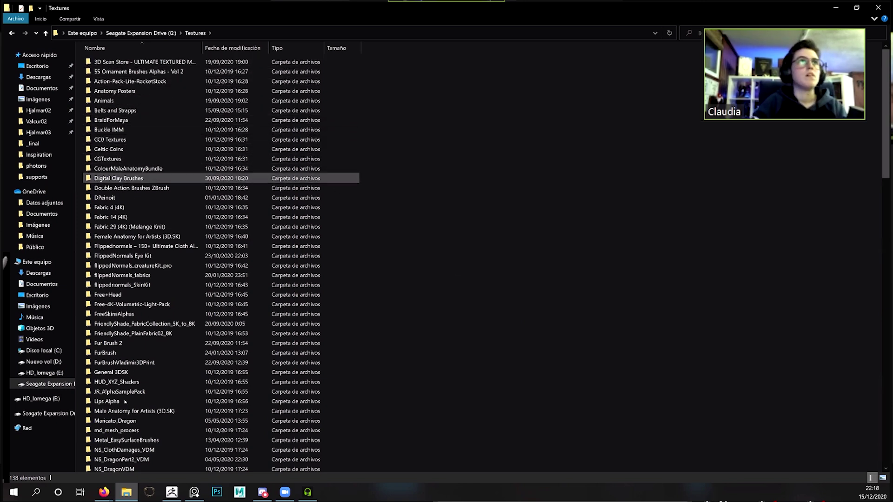
key("Down")
key("Down")
key("Down")
key("Down")
key("Down")
key("Down")
key("Down")
key("Down")
key("Down")
key("Down")
key("Down")
key("Down")
key("Down")
key("Down")
key("Down")
key("Down")
key("Down")
key("Down")
key("Down")
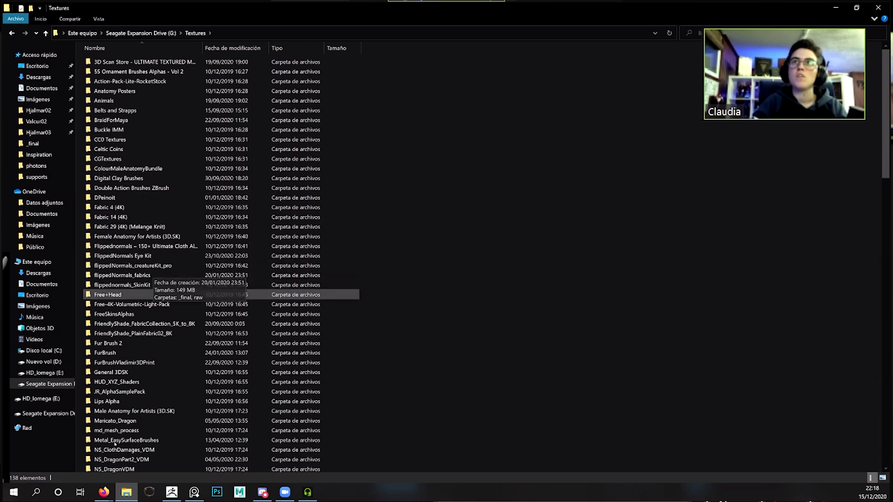
key("Down")
key("Down")
key("Down")
key("Down")
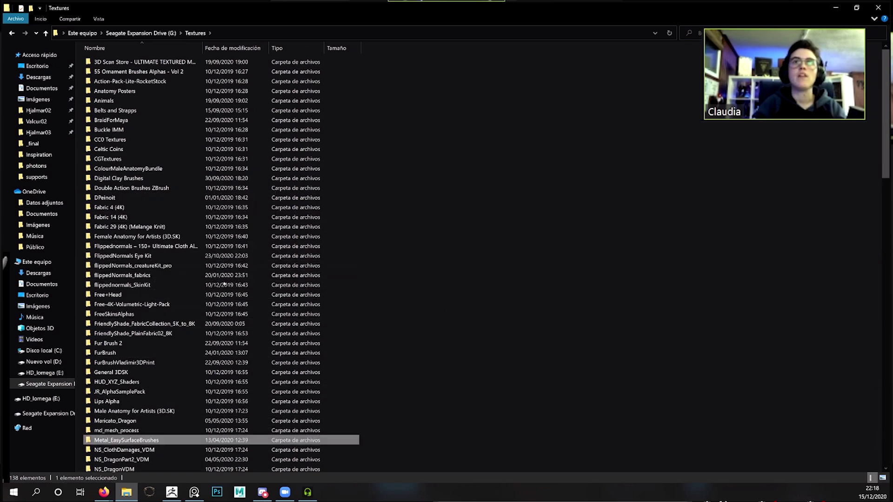
key("Return")
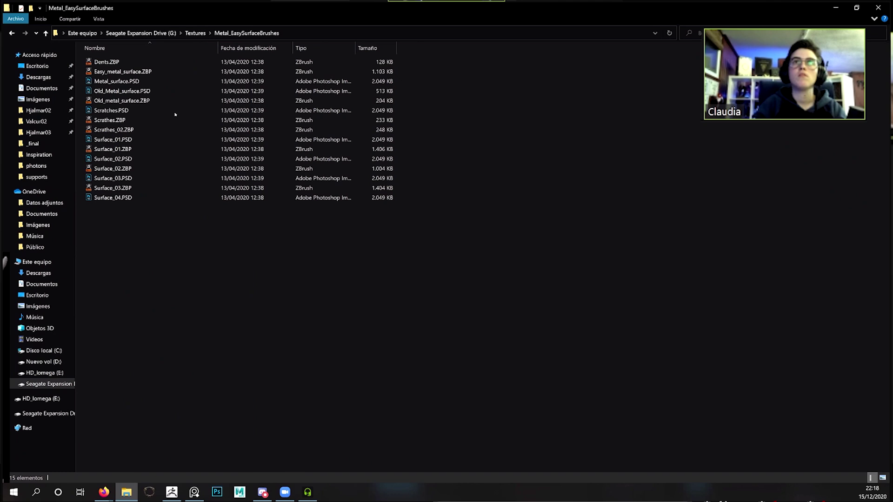
- Look through the ZBP brushes and PSD alphas in the Metal_EasySurfaceBrushes folder
key("Down")
key("Down")
key("Down")
key("Down")
key("Down")
key("Down")
key("Down")
key("Down")
key("Up")
key("Up")
key("Up")
key("Up")
key("Up")
key("Up")
key("Up")
key("Down")
key("Down")
key("Down")
key("Down")
key("Down")
key("Down")
key("Up")
key("Down")
key("Down")
key("Down")
key("Down")
key("Down")
key("Down")
key("Down")
key("Down")
key("Down")
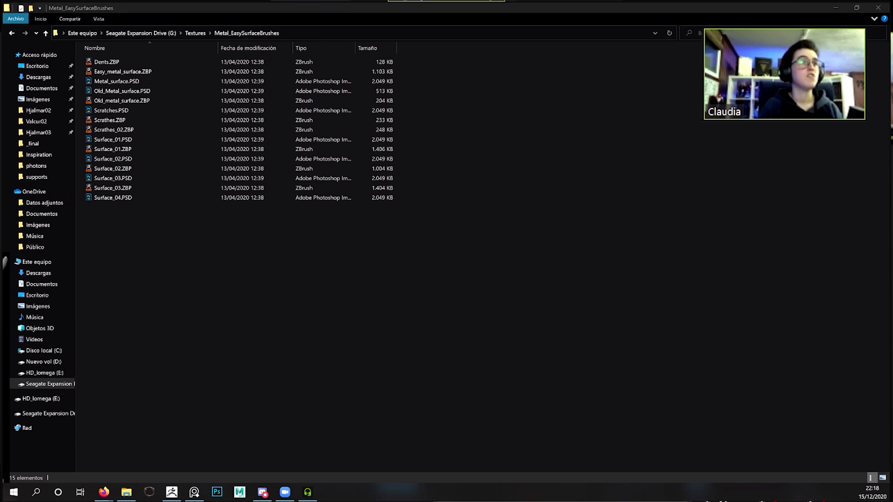
- Open a second File Explorer window, go to the TESOctober folder in Descargas and maximize the window
key("super+e")
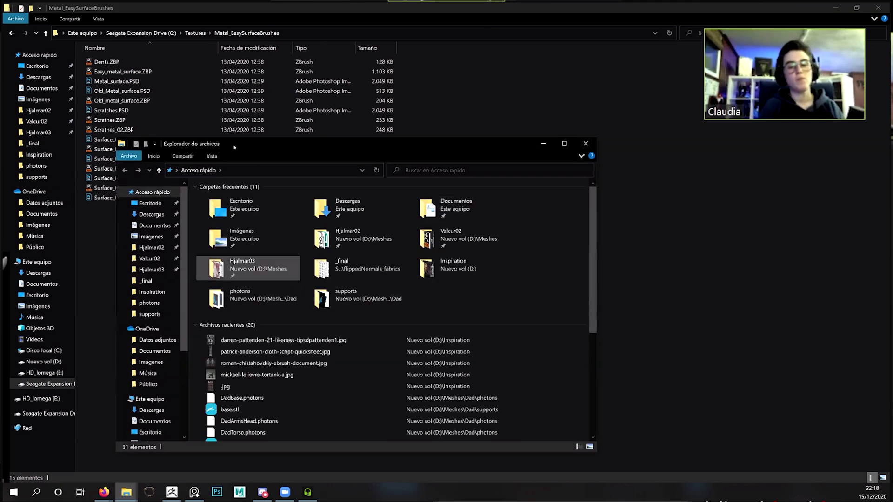
key("super+shift+Left")
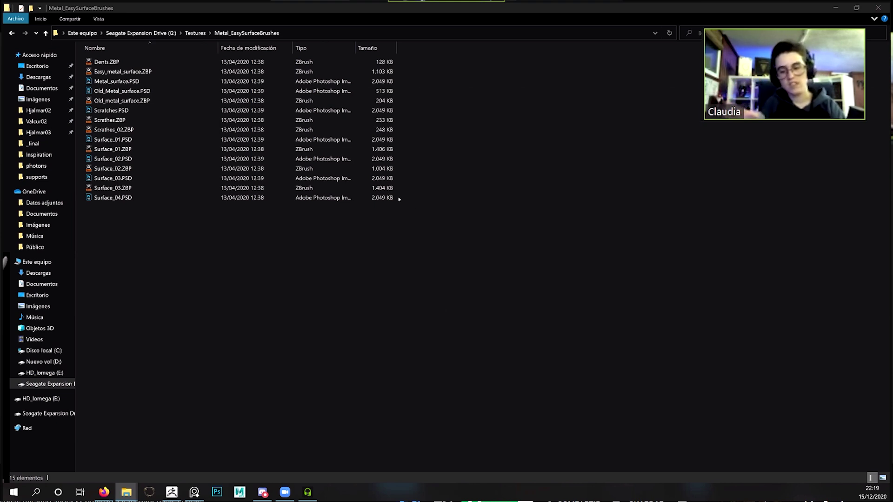
key("alt+Tab")
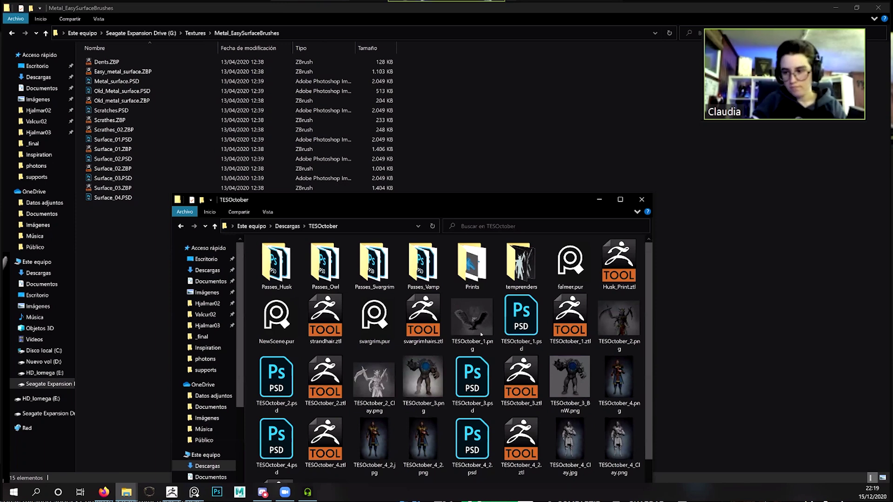
key("ctrl+n")
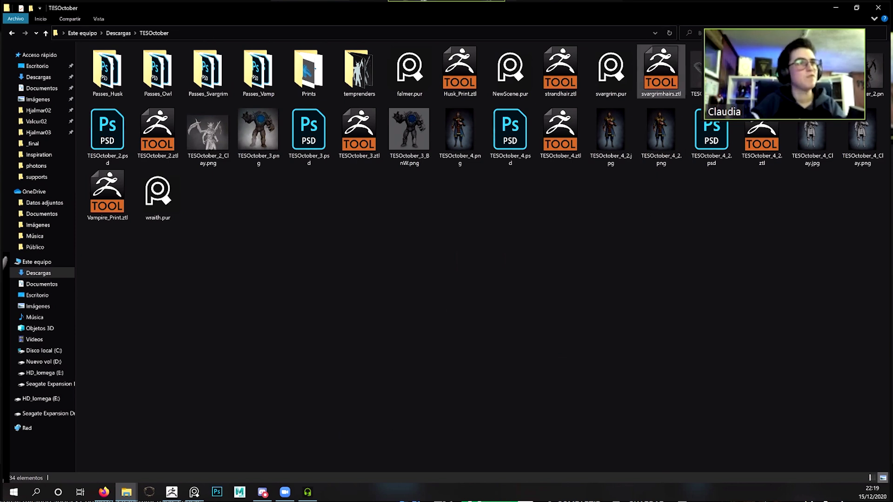
- Open TESOctober_1.png in the Photos viewer and advance through the renders to TESOctober_3.png
double_click(696, 75)
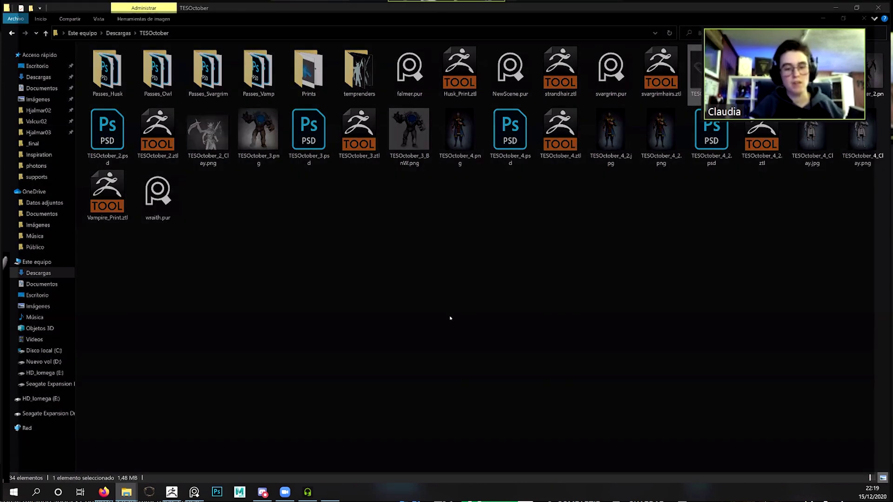
key("Return")
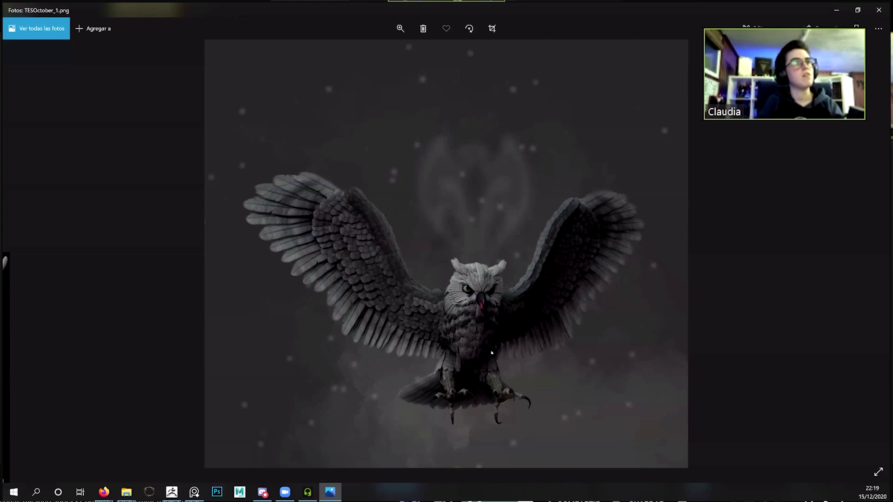
key("Right")
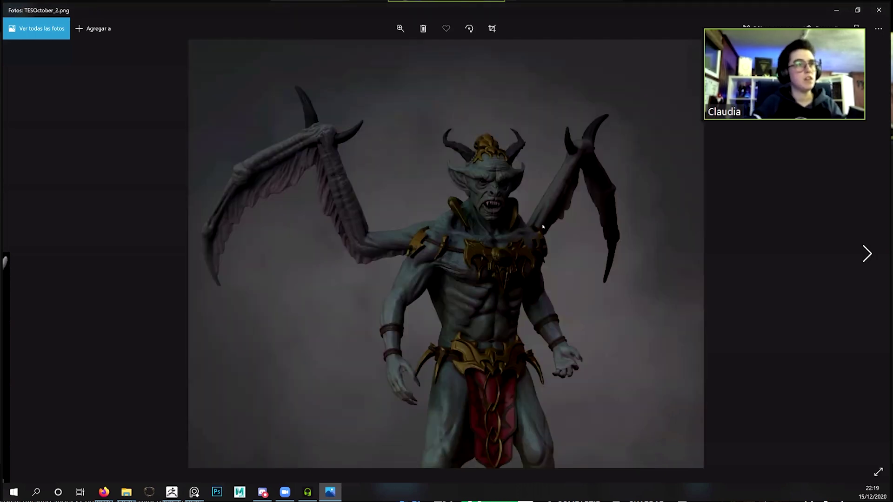
key("Right")
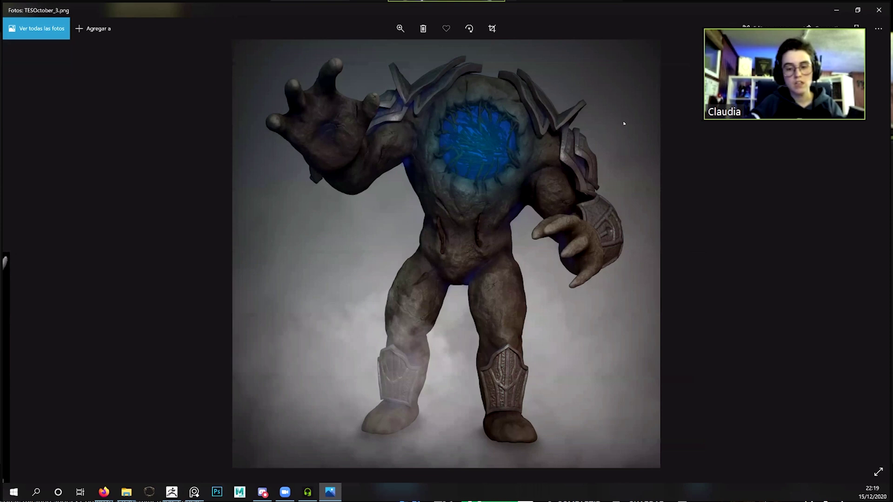
- Examine the ornamented shin armor and cracked legs of the creature up close in TESOctober_3.png and close the viewer
scroll(605, 325, "up", 1)
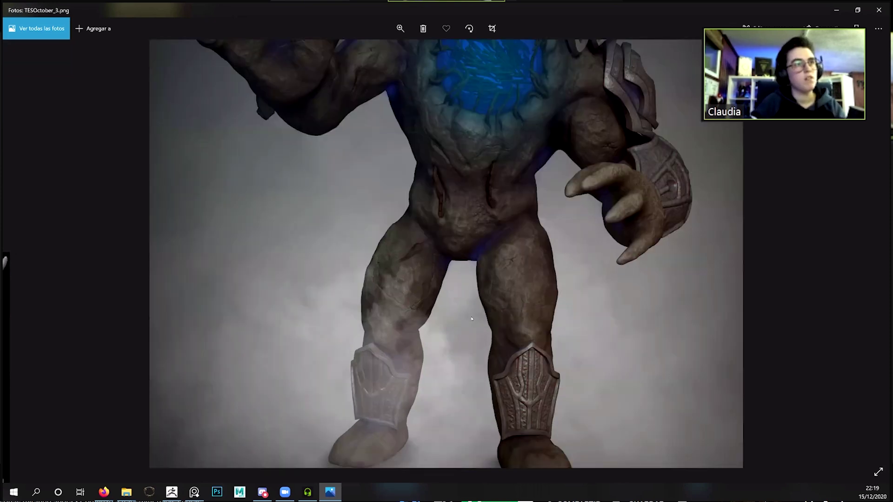
scroll(481, 319, "up", 1)
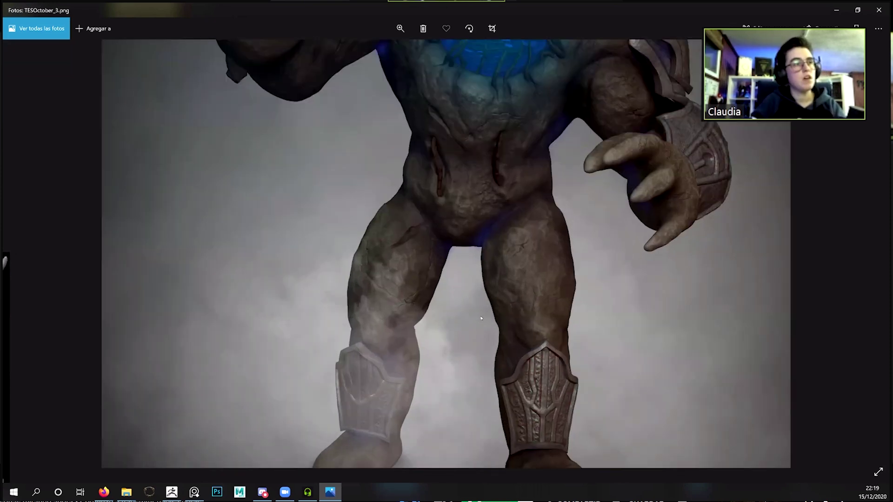
scroll(481, 319, "up", 2)
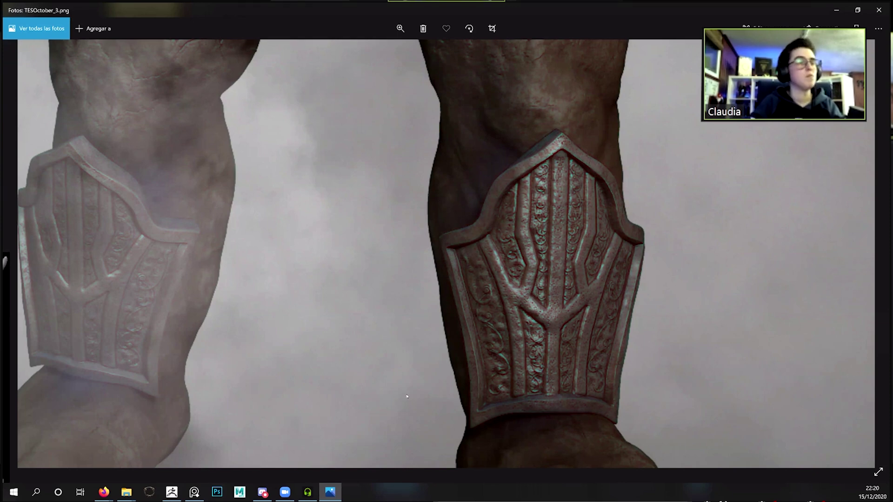
left_click_drag(500, 254, 687, 303)
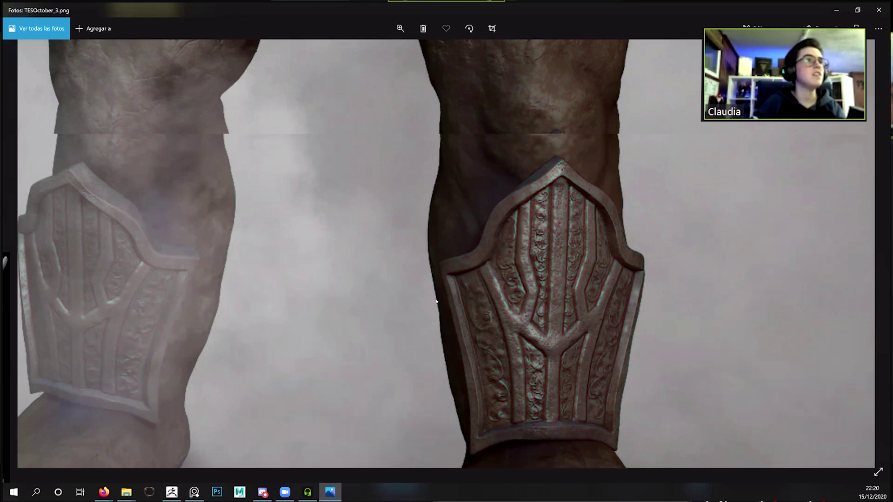
scroll(440, 319, "down", 2)
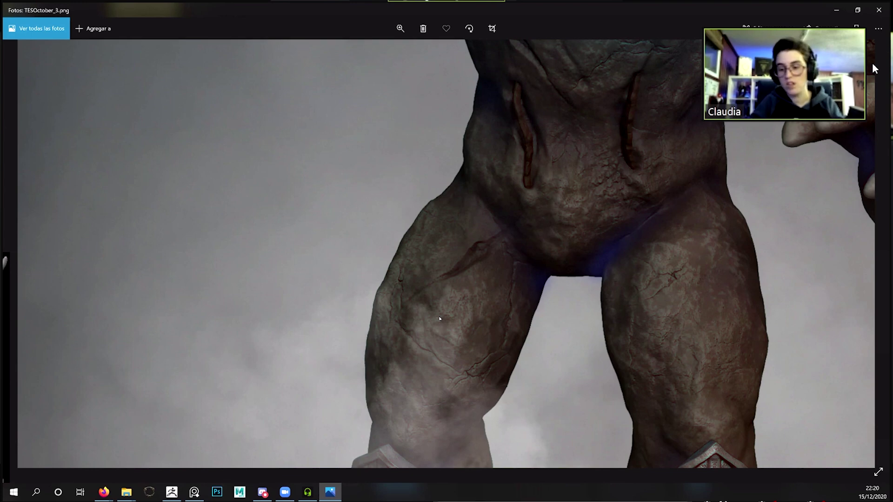
scroll(440, 318, "down", 3)
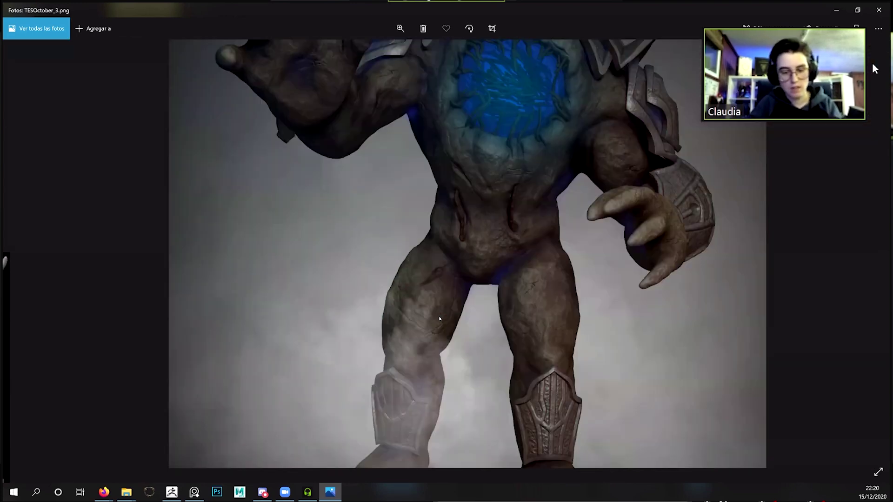
scroll(439, 318, "down", 3)
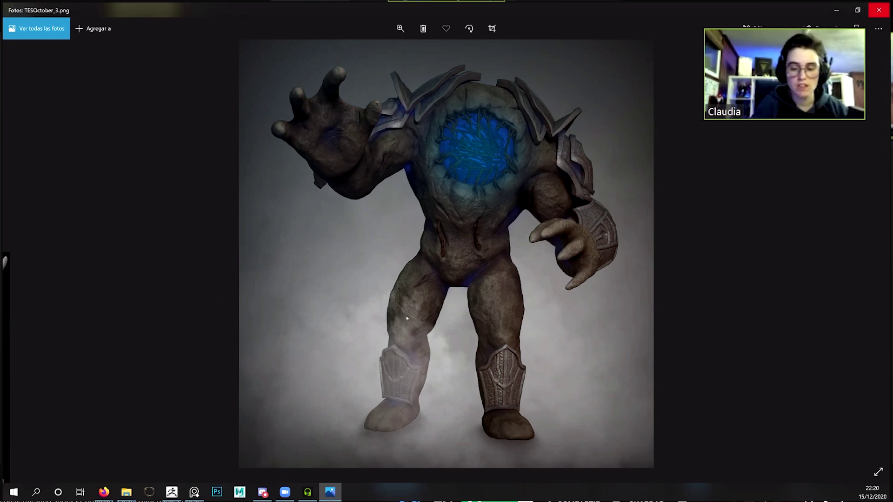
key("alt+F4")
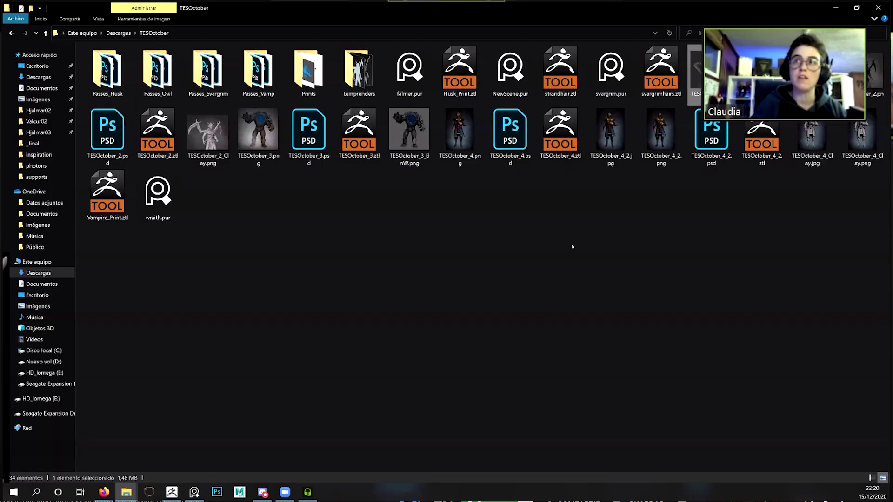
- Reopen TESOctober_1.png, advance to TESOctober_2_Clay.png and examine the winged creature's torso, chest ornament and head up close
key("Return")
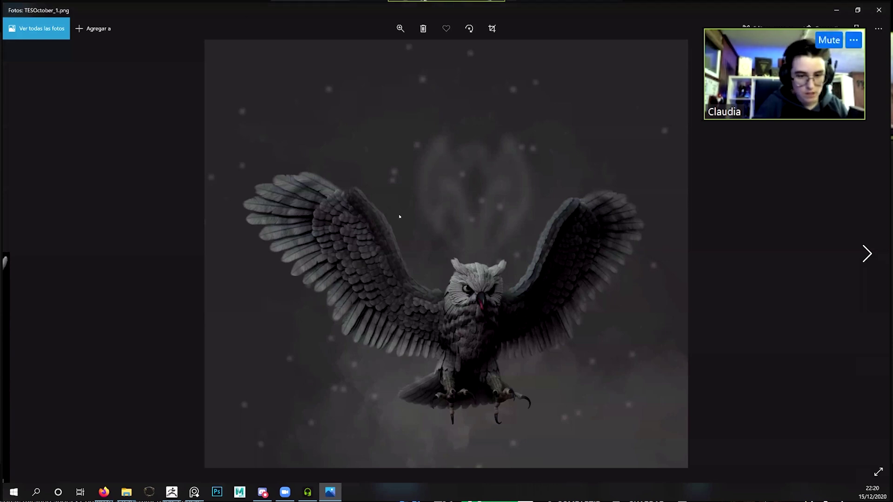
key("Right")
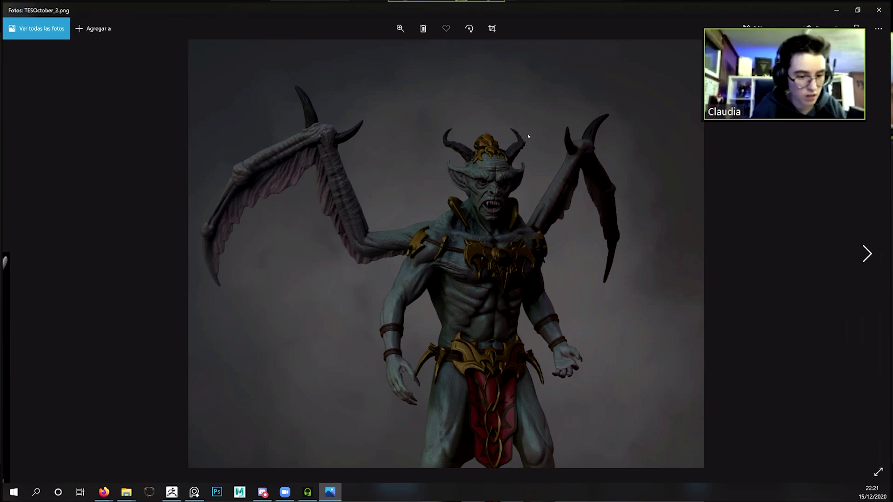
key("Right")
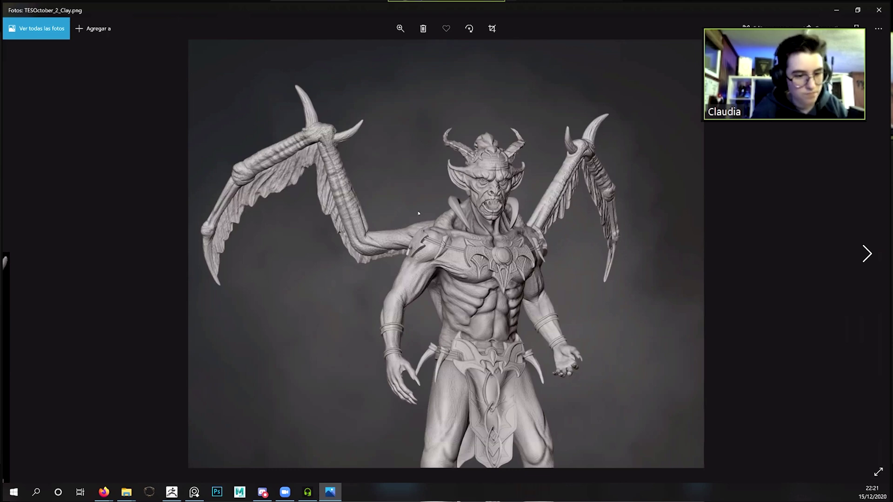
scroll(418, 213, "up", 2)
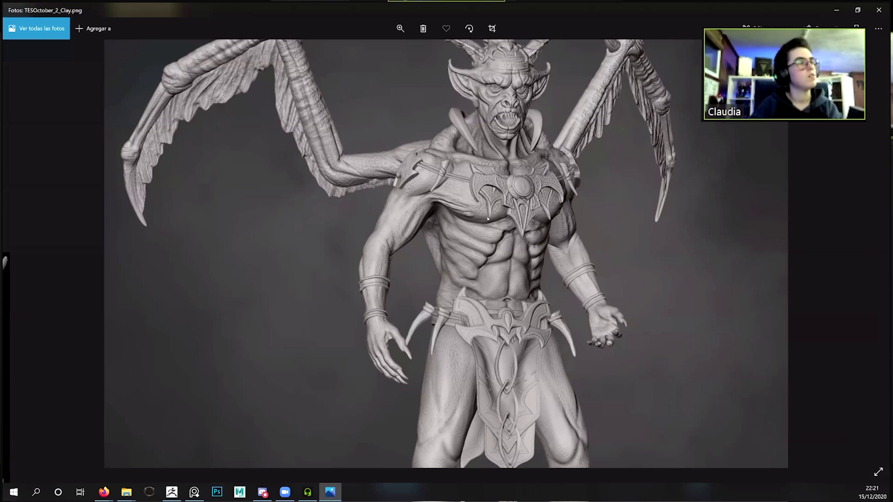
scroll(463, 231, "up", 2)
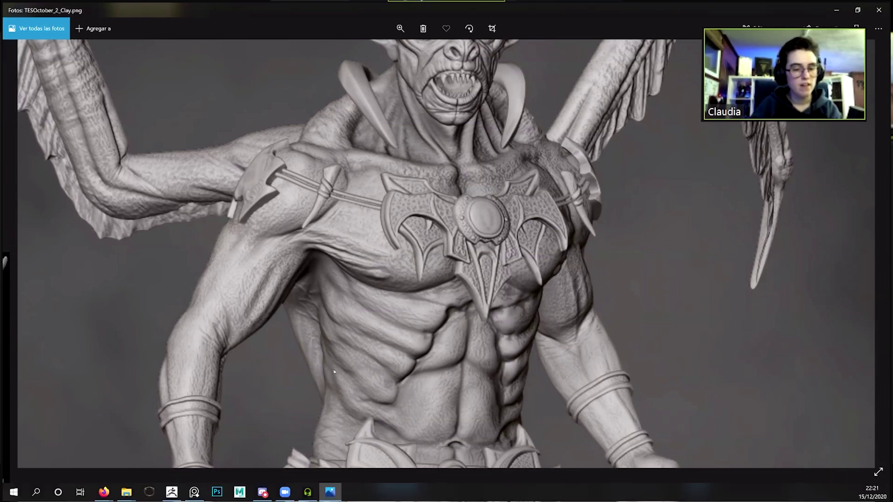
left_click_drag(175, 296, 170, 410)
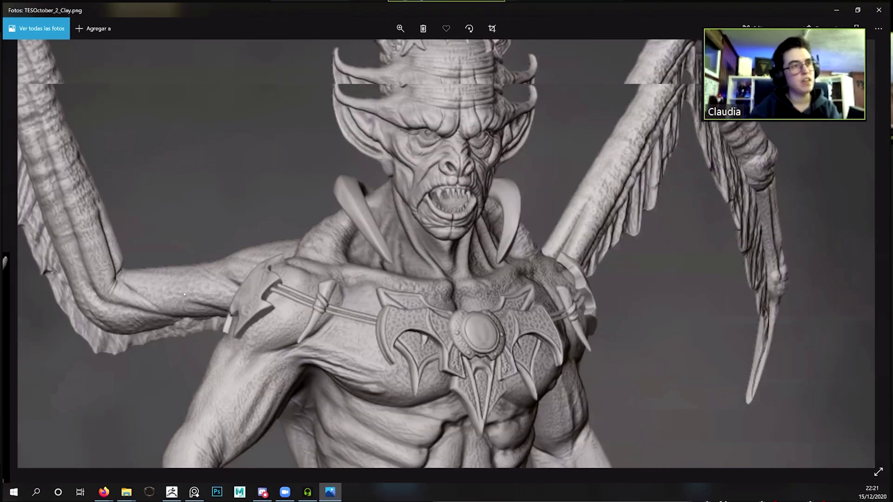
- Switch back to the Textures folder in File Explorer and open the Skin Brushes ZGuides folder
key("alt+Tab")
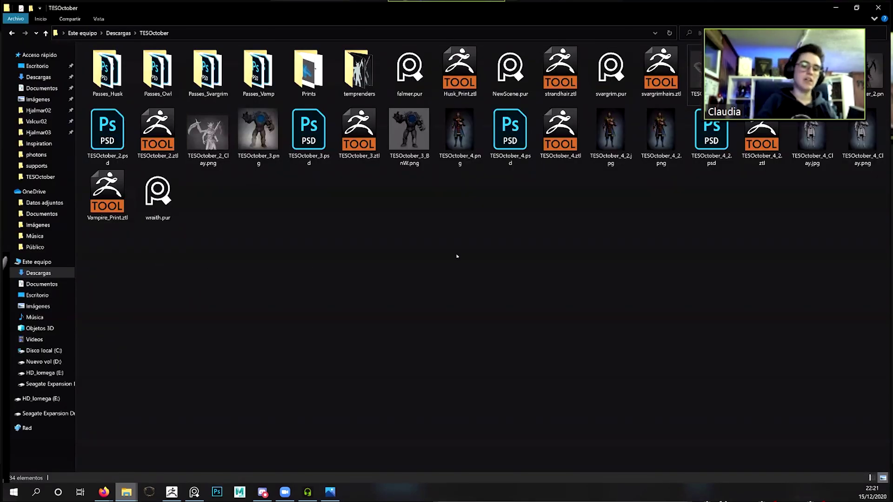
key("alt+Tab")
left_click(122, 322)
scroll(431, 353, "down", 1)
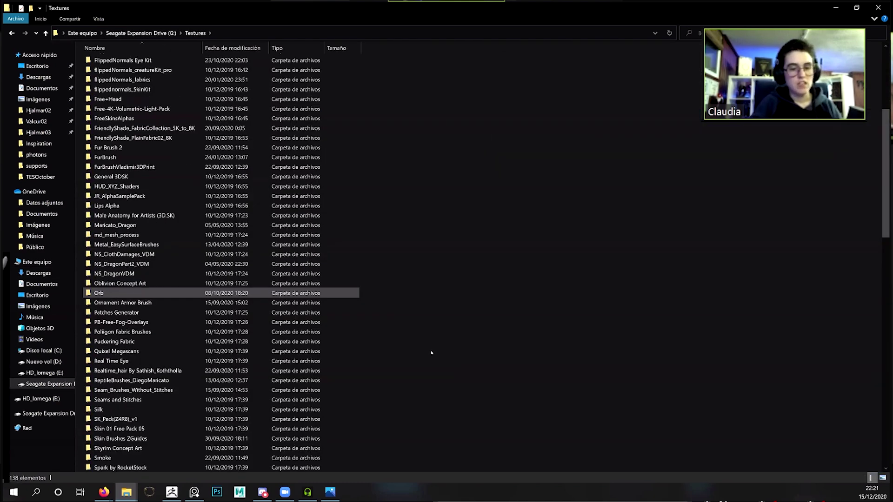
scroll(163, 292, "down", 4)
double_click(121, 322)
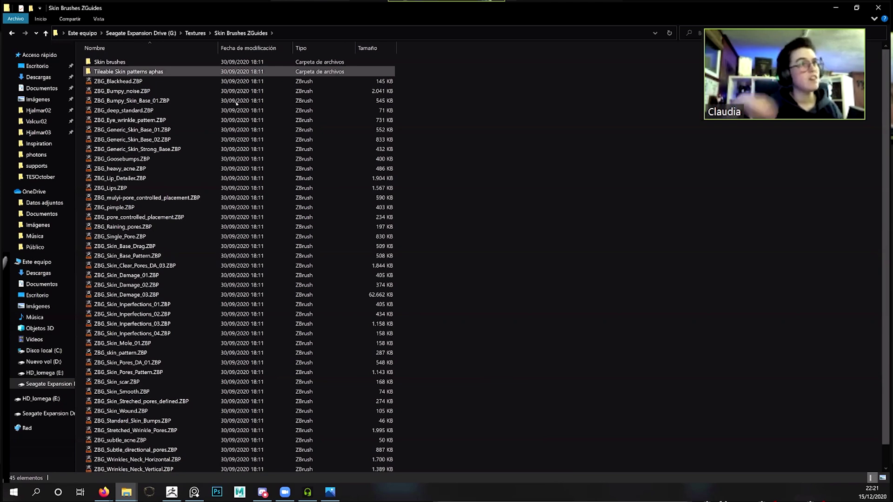
- Review the brush files in the Skin brushes subfolder, put File Explorer away and close the winged creature's clay render
double_click(110, 62)
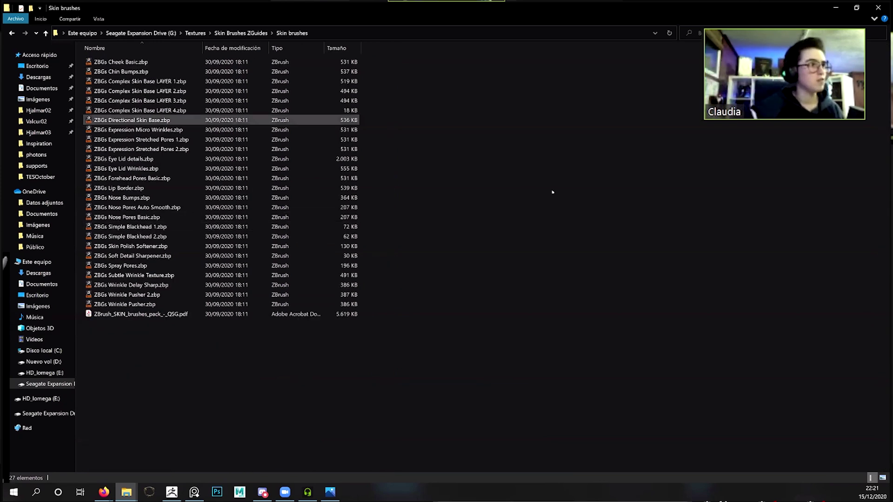
key("alt+Left")
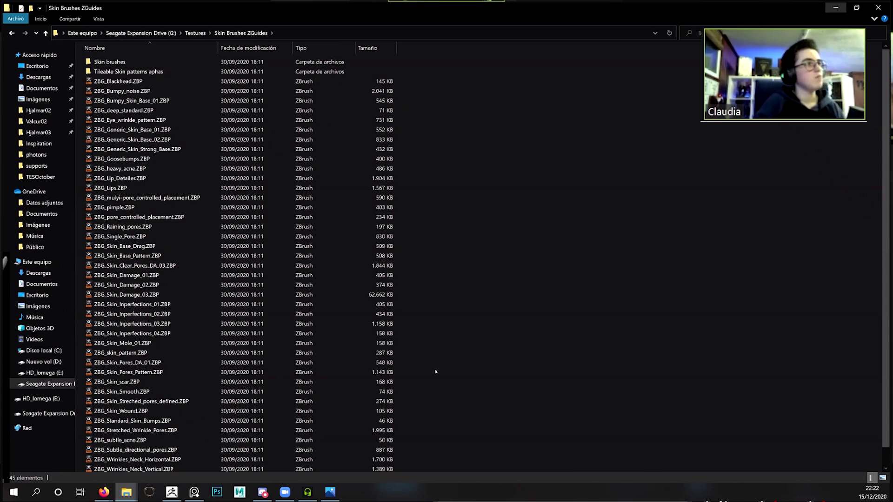
left_click(835, 8)
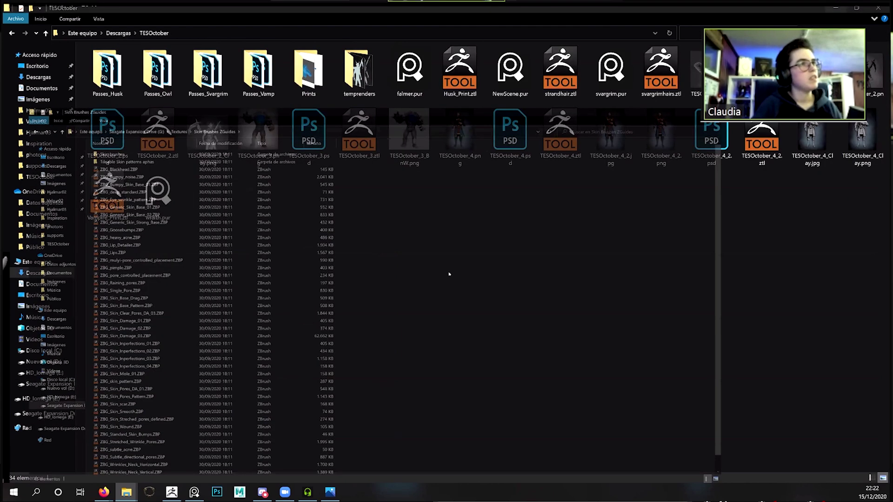
key("alt+Tab")
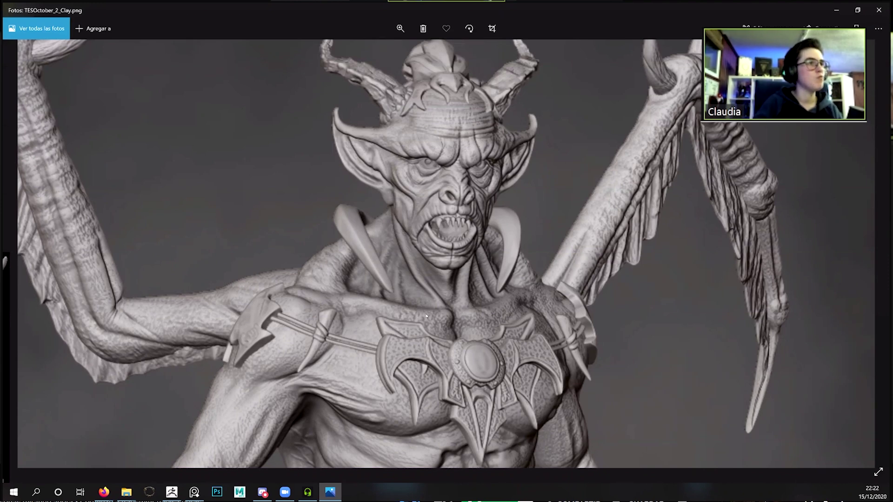
left_click(878, 10)
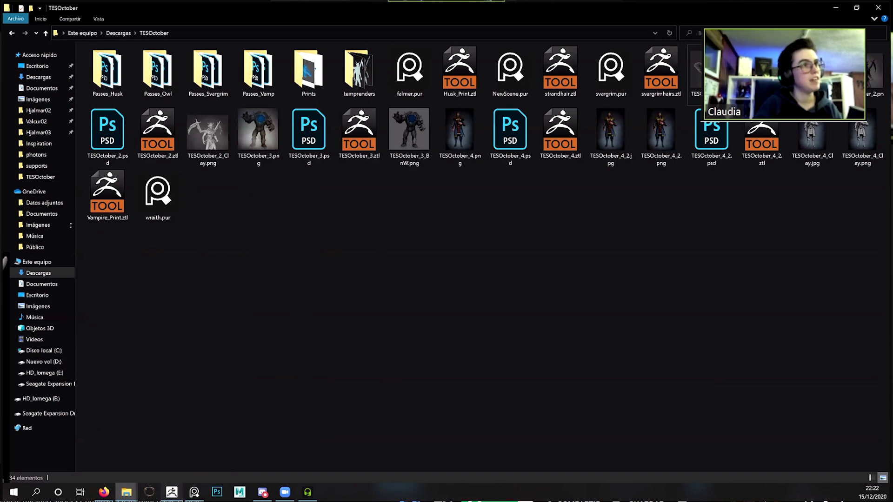
- Switch to ZBrush and examine the brush creation options, including Create InsertMultiMesh and Create MultiAlpha Brush
left_click(172, 492)
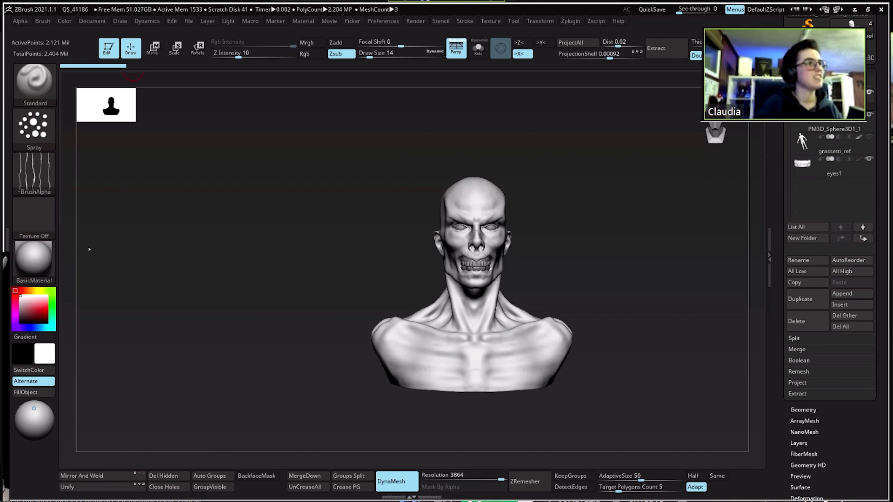
left_click(42, 20)
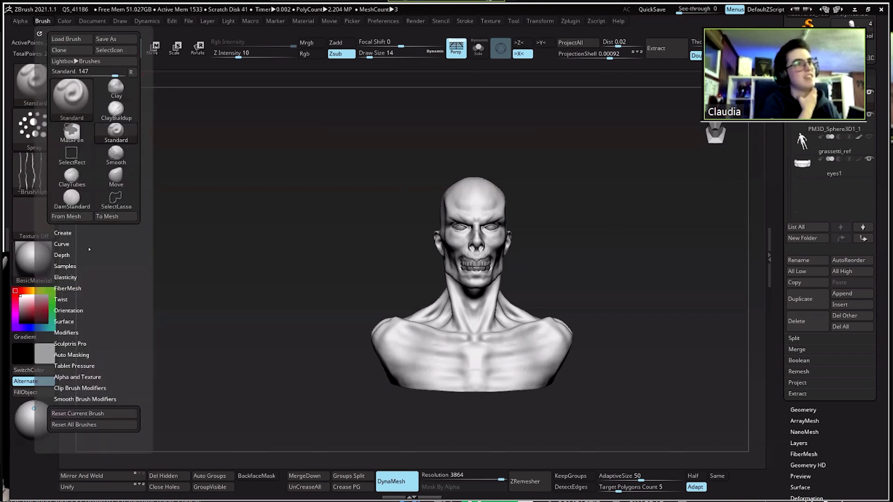
left_click(63, 233)
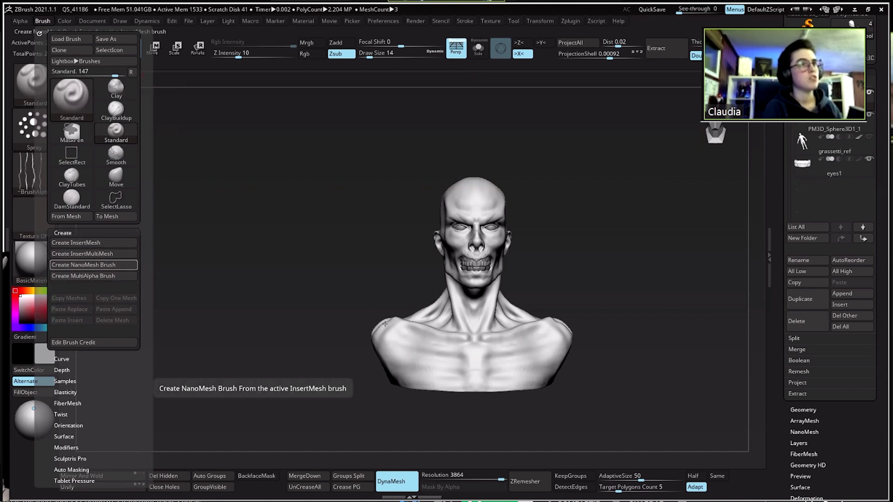
left_click(94, 253)
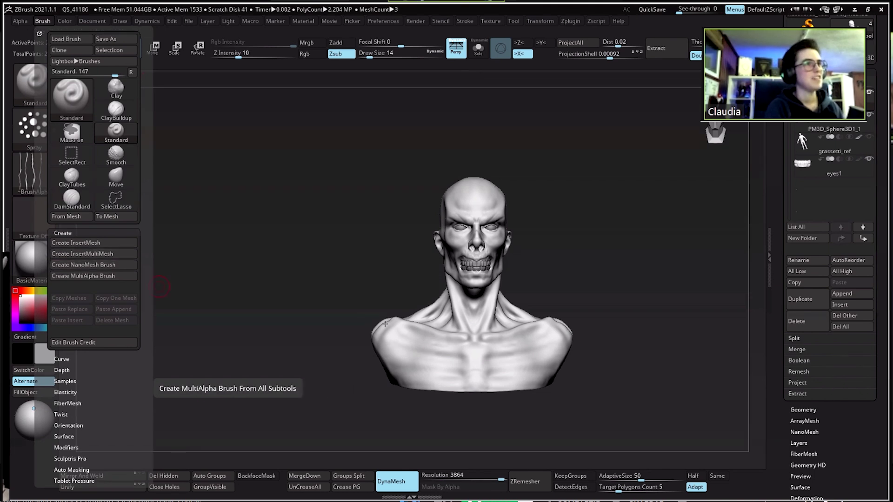
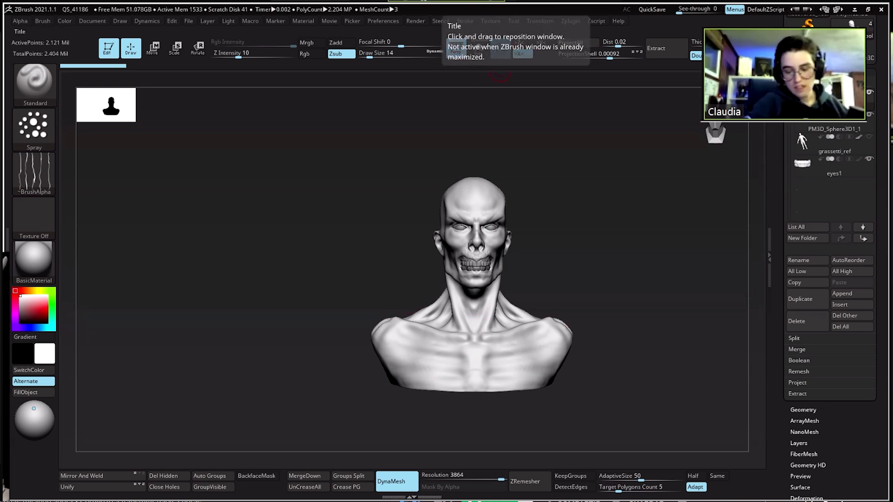
- Switch to Firefox, open the artist's own ArtStation profile full screen and show its address and portfolio
key("alt+Tab")
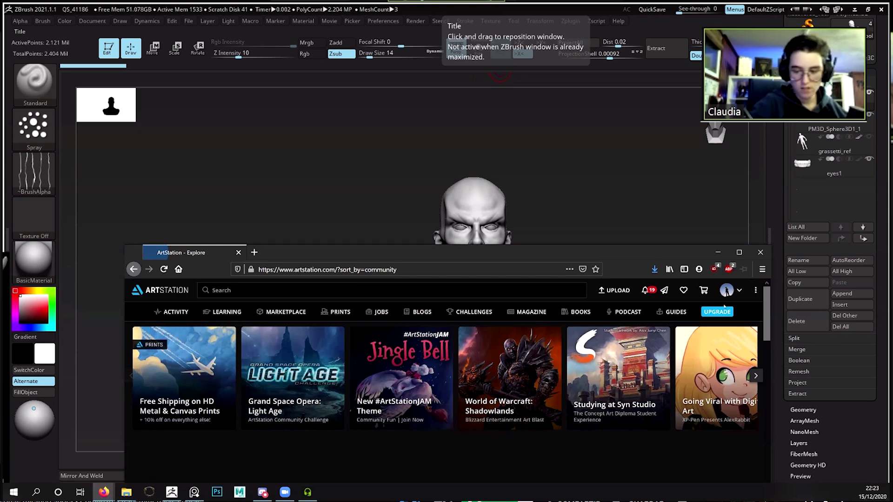
left_click(727, 290)
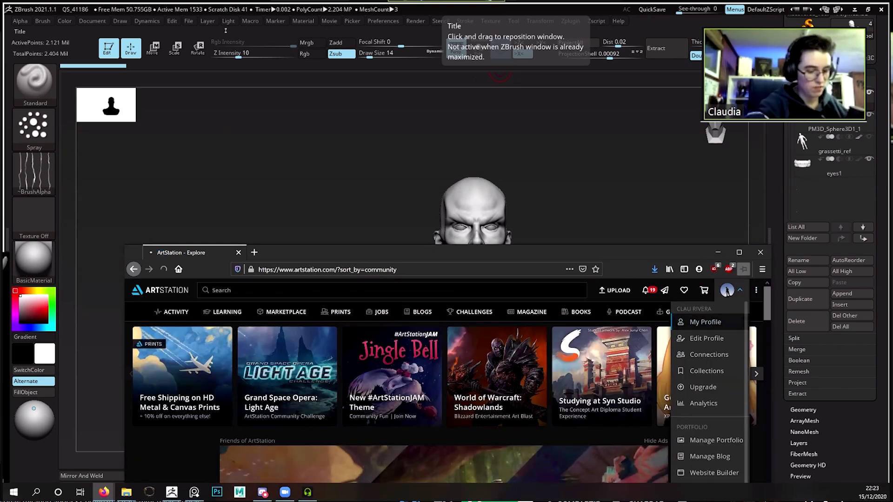
left_click(705, 322)
left_click(739, 252)
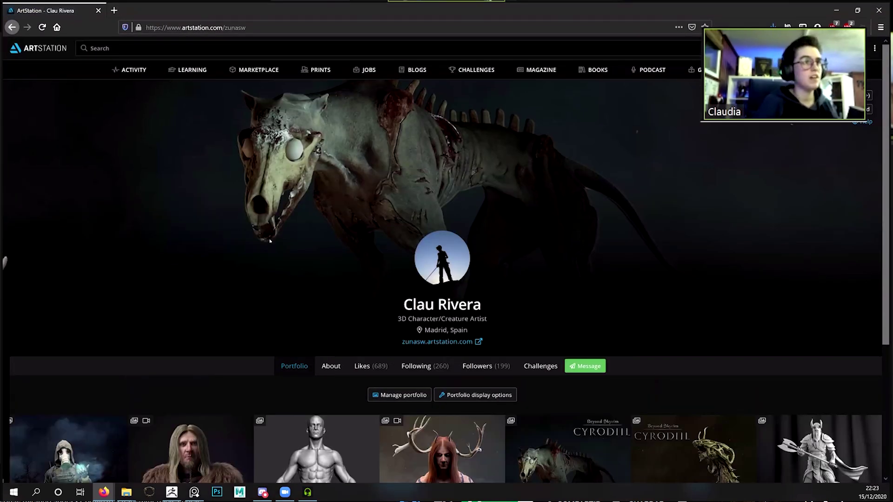
left_click(225, 27)
left_click(225, 27)
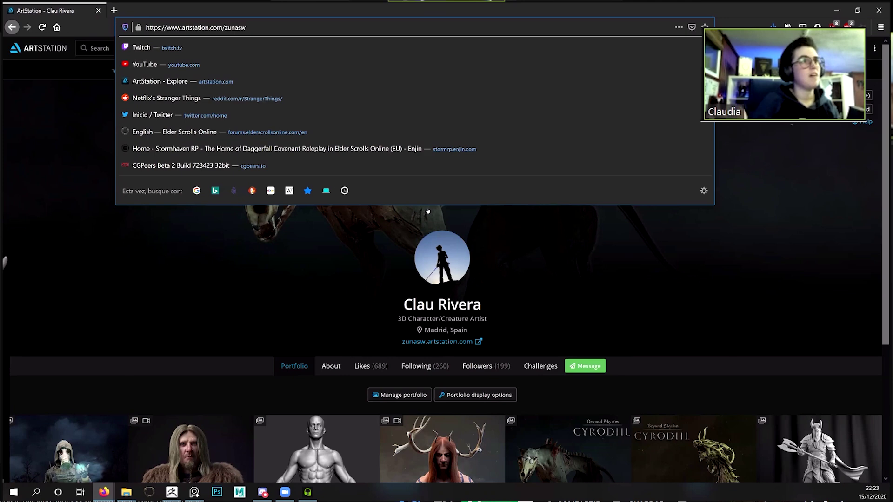
left_click(107, 149)
scroll(424, 302, "down", 1)
scroll(107, 150, "down", 2)
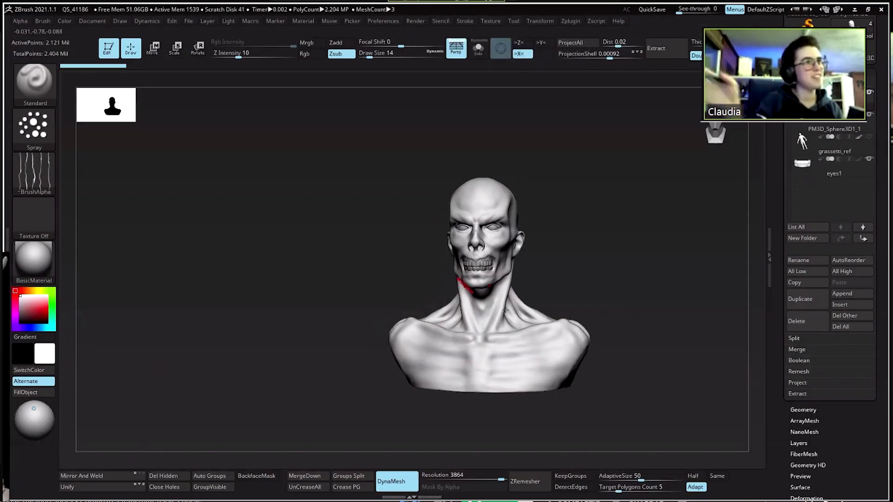
- Return to ZBrush, choose the ClayTubes brush for the neck and reposition the crowned undead reference image beside the bust
mouse_move(510, 306)
left_mouse_down()
mouse_move(525, 304)
mouse_move(501, 316)
mouse_move(494, 290)
left_mouse_up()
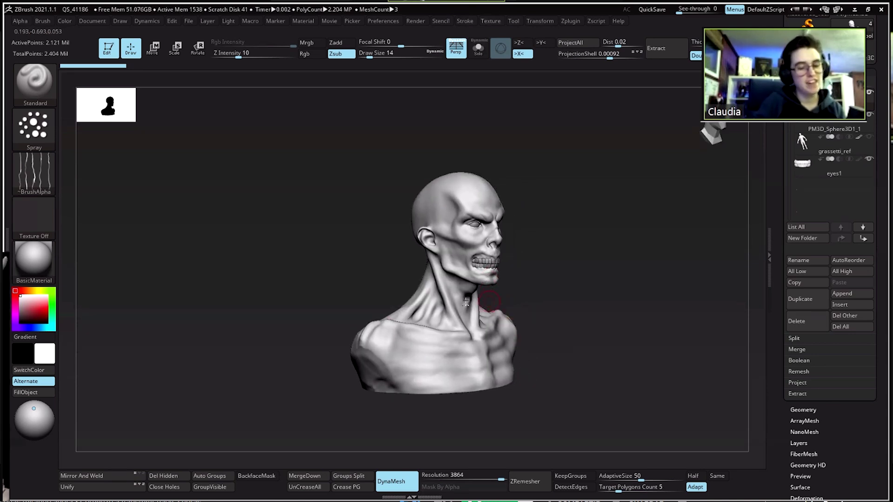
mouse_move(494, 286)
left_mouse_down()
mouse_move(482, 275)
mouse_move(458, 318)
mouse_move(453, 307)
mouse_move(472, 295)
left_mouse_up()
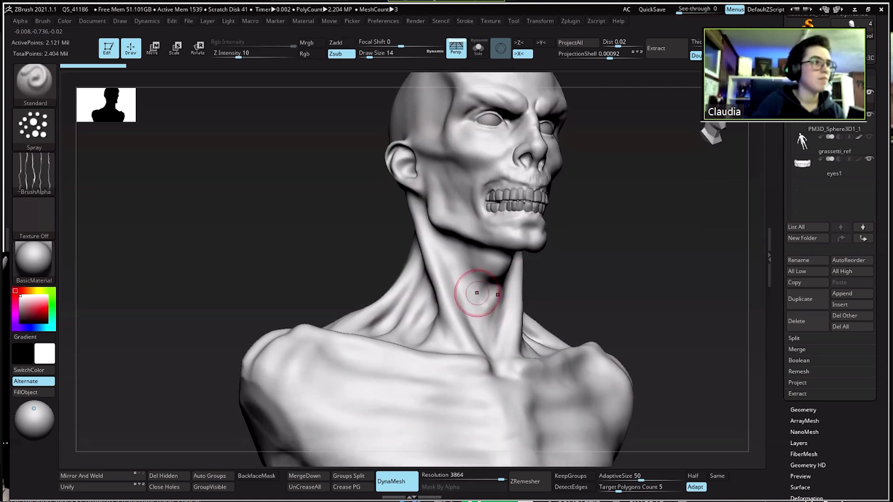
mouse_move(412, 279)
left_mouse_down()
mouse_move(425, 235)
mouse_move(434, 269)
left_mouse_up()
key("b")
key("c")
key("t")
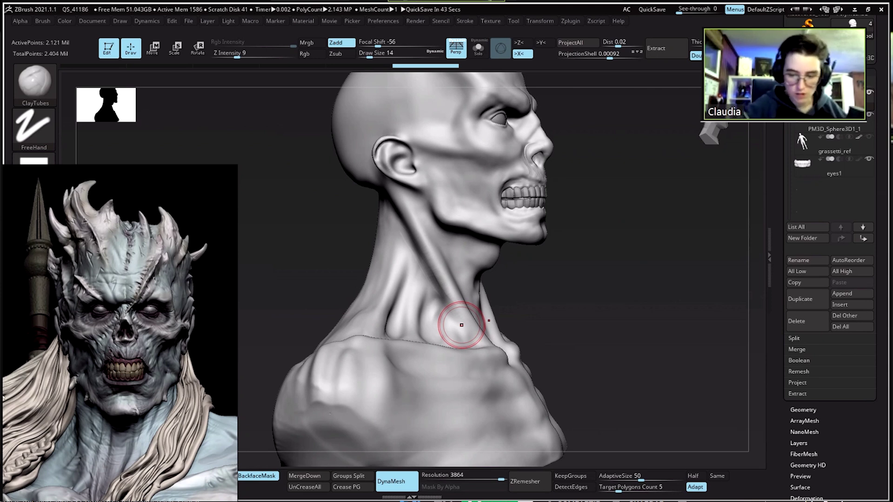
left_click_drag(144, 322, 103, 379)
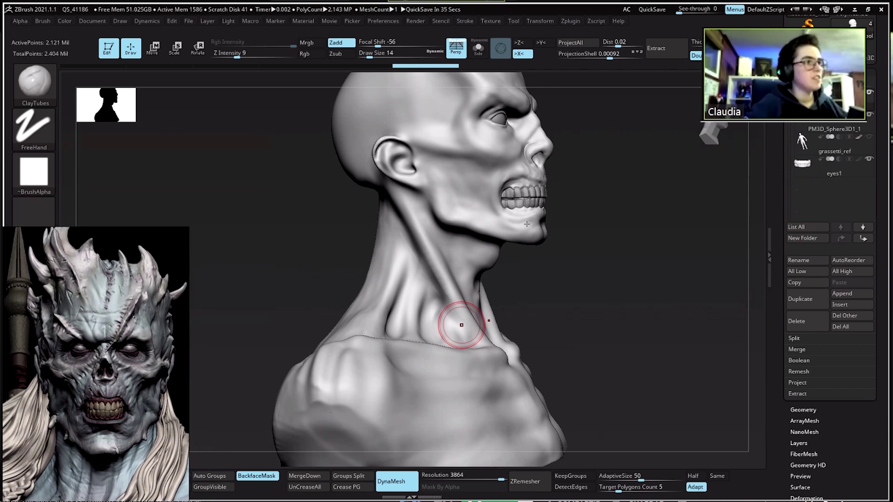
- Build up the muscles at the base of the neck above the collarbone with ClayTubes and smooth the strokes
left_click_drag(461, 324, 526, 224)
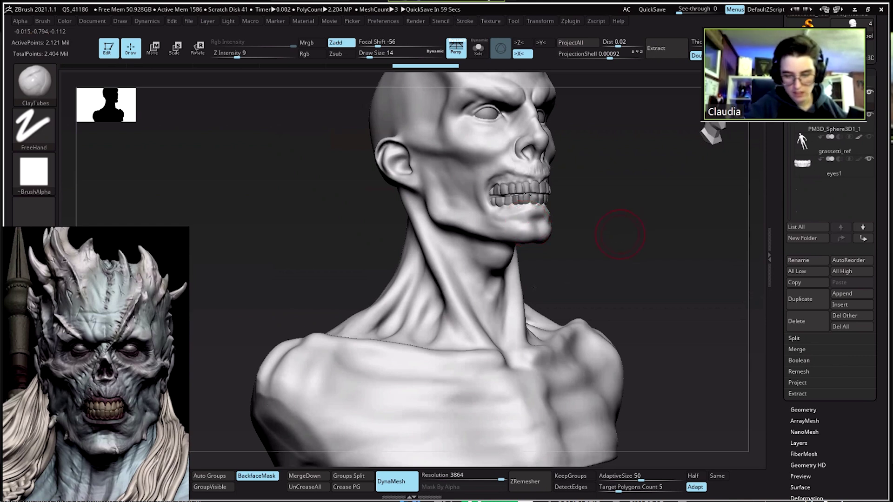
mouse_move(460, 287)
left_mouse_down()
mouse_move(470, 285)
mouse_move(453, 322)
mouse_move(471, 339)
left_mouse_up()
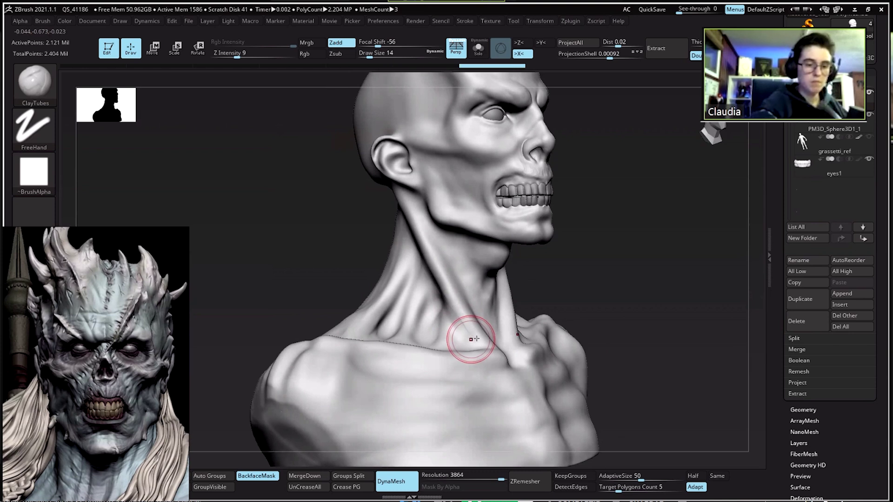
left_click_drag(446, 311, 449, 339)
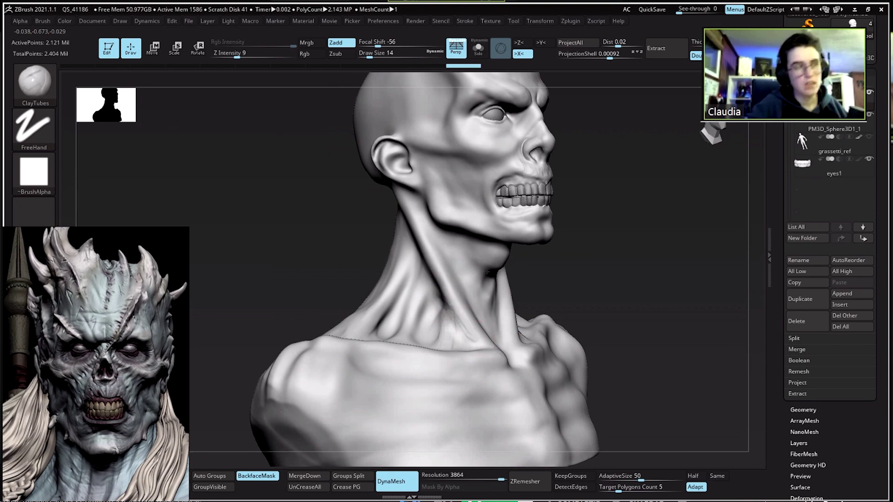
key("shift")
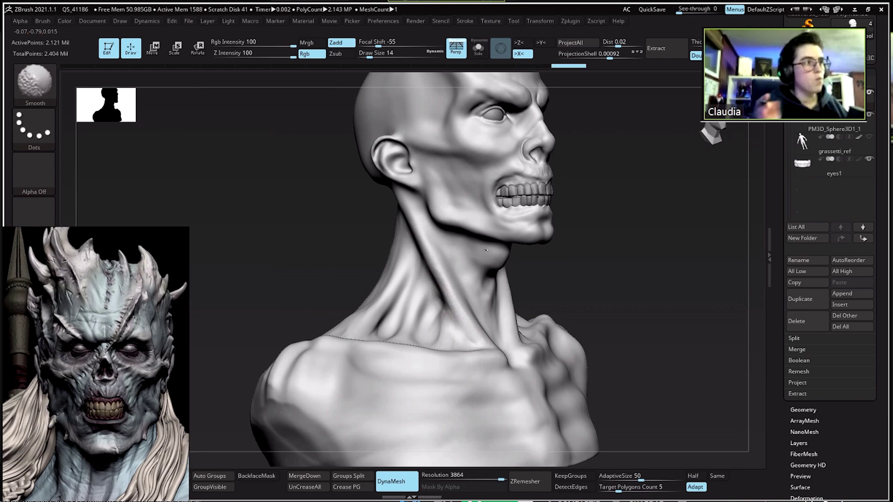
left_click_drag(479, 281, 436, 293, "shift")
- Choose the Move brush and mask the face and jaw, leaving the neck and shoulders unmasked
mouse_move(586, 237)
left_mouse_down()
mouse_move(453, 235)
mouse_move(476, 236)
left_mouse_up()
key("b")
key("m")
key("v")
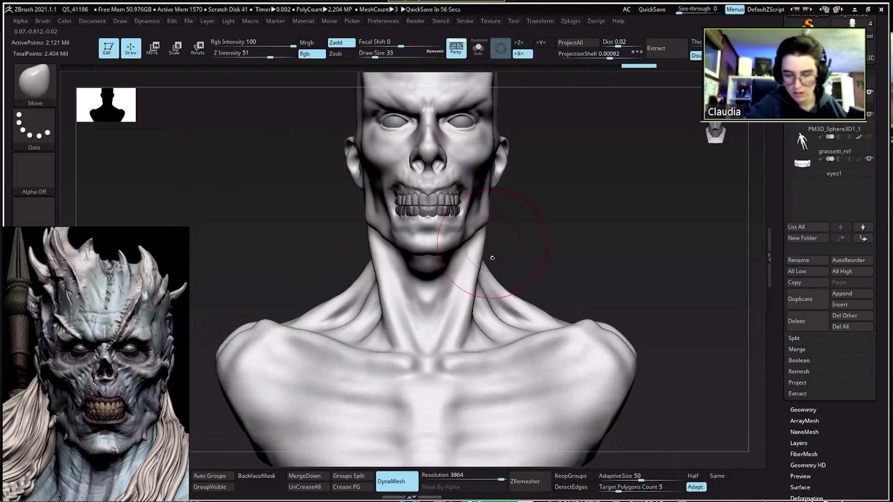
left_click_drag(484, 343, 496, 316)
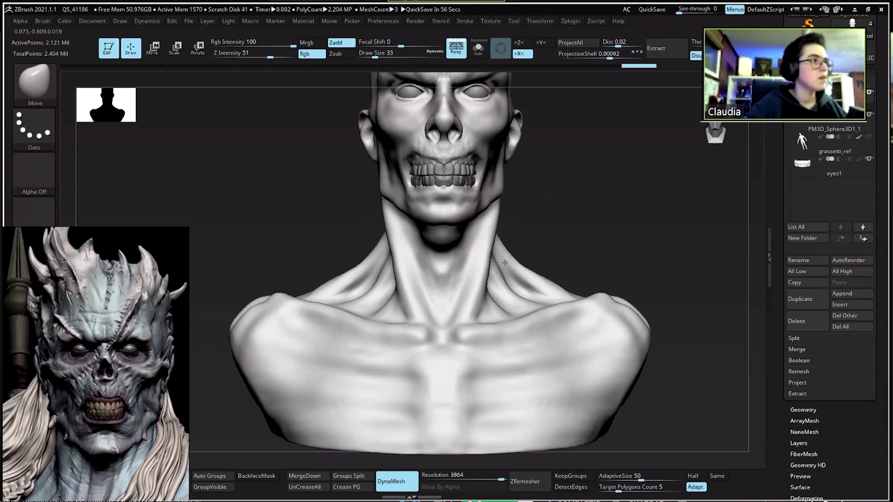
left_click_drag(506, 270, 507, 285)
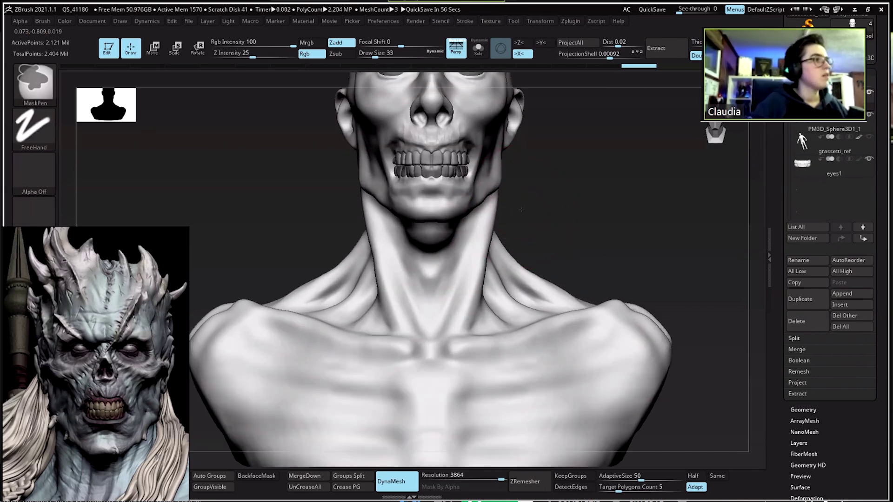
left_click_drag(538, 213, 525, 265)
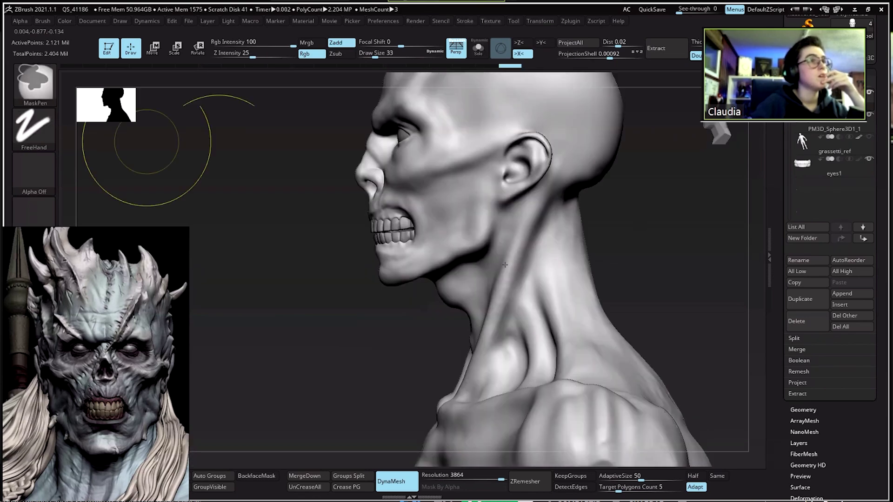
key("ctrl")
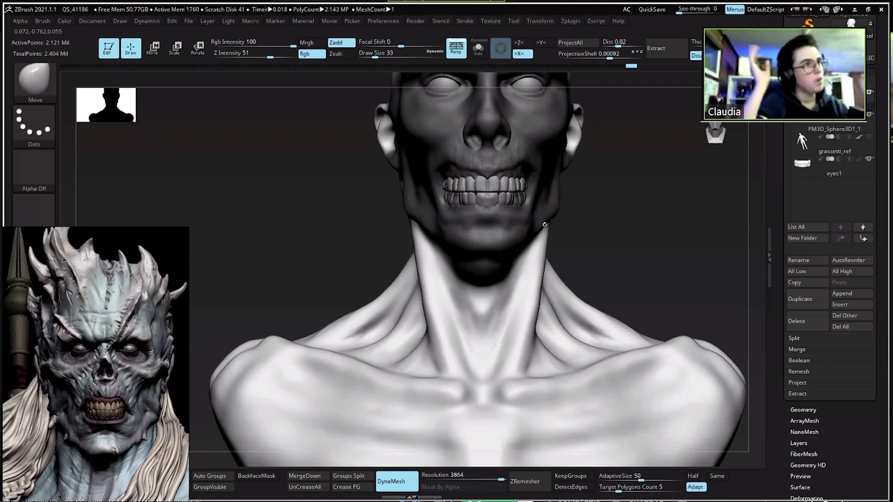
key("ctrl+shift+z")
key("ctrl+shift+z")
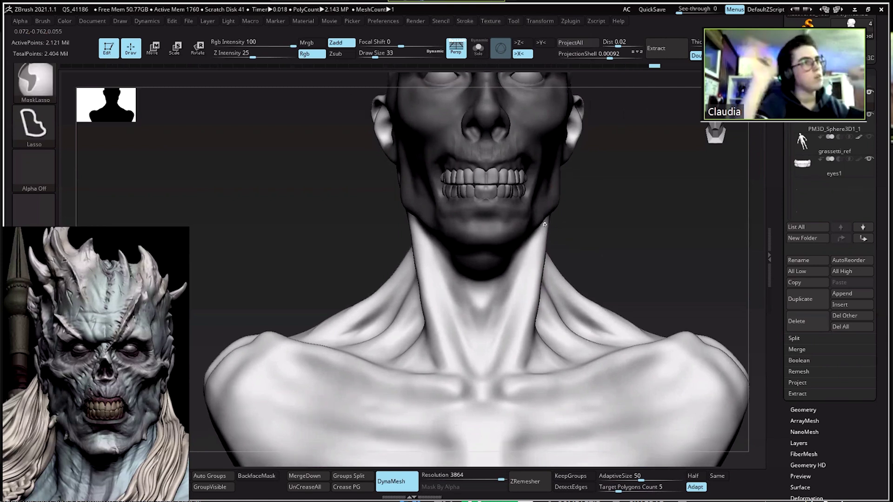
- Reduce the Move brush's draw size to 25 and reshape the neck muscles' contours symmetrically below the masked jaw
scroll(545, 224, "up", 2)
scroll(545, 224, "down", 2)
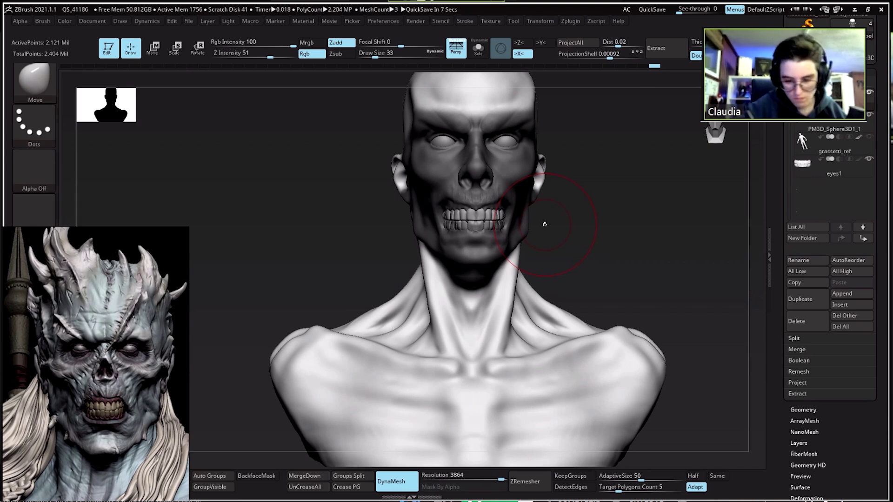
left_click_drag(527, 264, 505, 255)
key("space")
left_click_drag(497, 287, 490, 287)
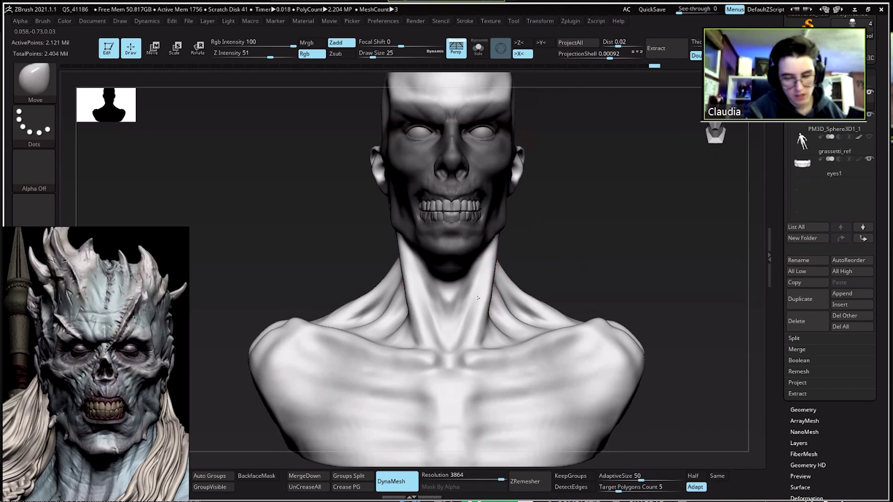
left_click_drag(494, 271, 492, 275)
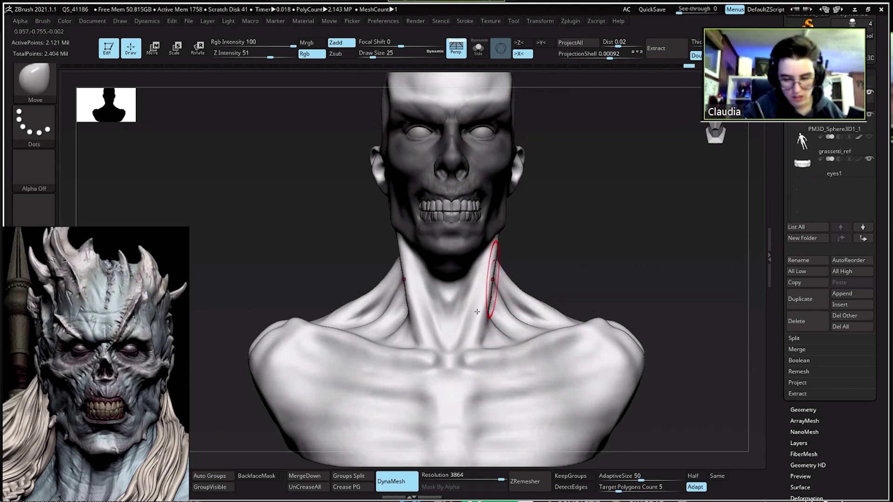
left_click_drag(469, 323, 478, 289)
- Add volume to the front of the throat between the neck muscles with ClayTubes at draw size 16
key("b")
key("c")
key("t")
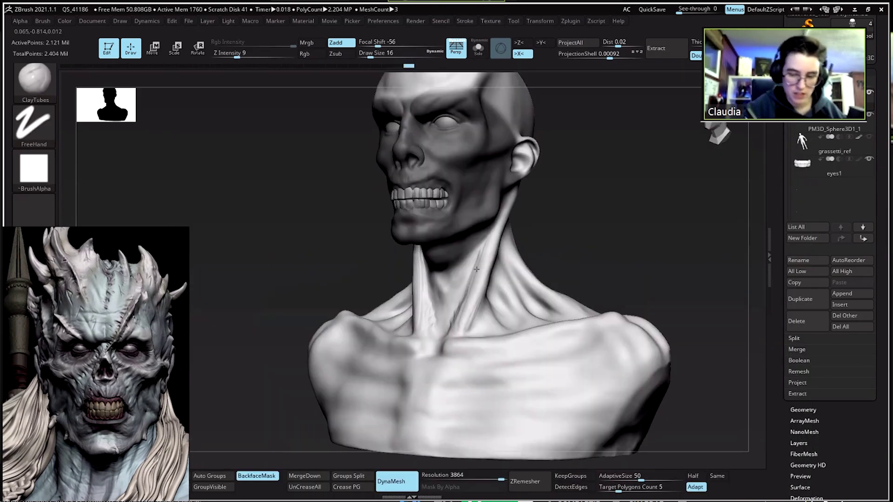
mouse_move(476, 269)
left_mouse_down()
mouse_move(488, 231)
mouse_move(450, 316)
left_mouse_up()
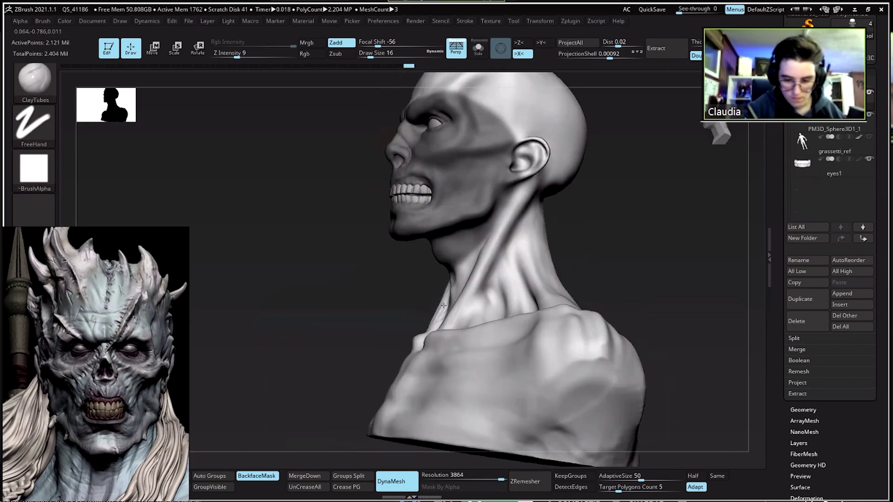
left_click_drag(459, 265, 440, 312)
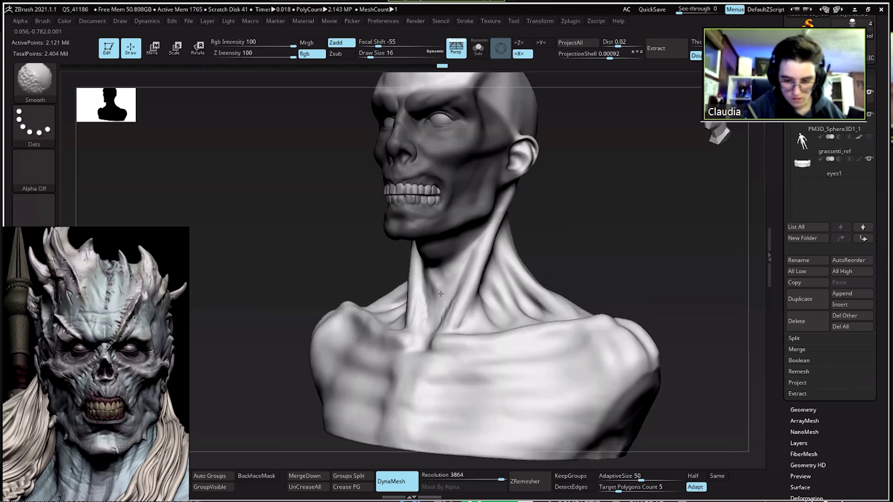
- Smooth and refine the front of the throat between the neck muscles, using ClayTubes at draw size 16
left_click_drag(460, 266, 435, 313)
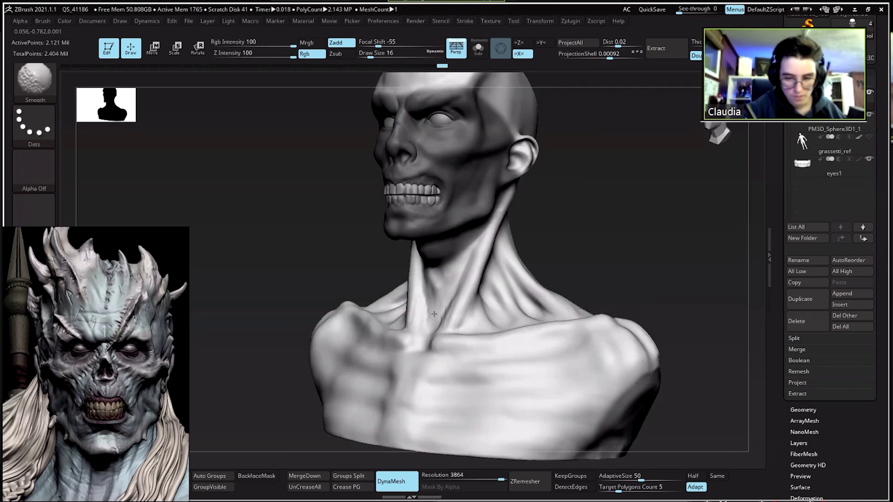
mouse_move(476, 281)
left_mouse_down()
mouse_move(432, 281)
mouse_move(452, 274)
left_mouse_up()
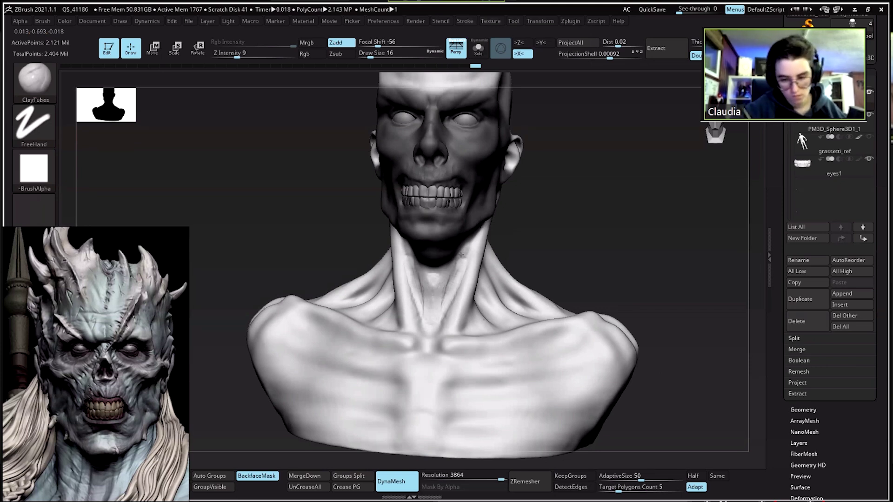
mouse_move(449, 299)
left_mouse_down()
mouse_move(408, 250)
mouse_move(421, 258)
mouse_move(478, 256)
mouse_move(403, 243)
mouse_move(430, 238)
left_mouse_up()
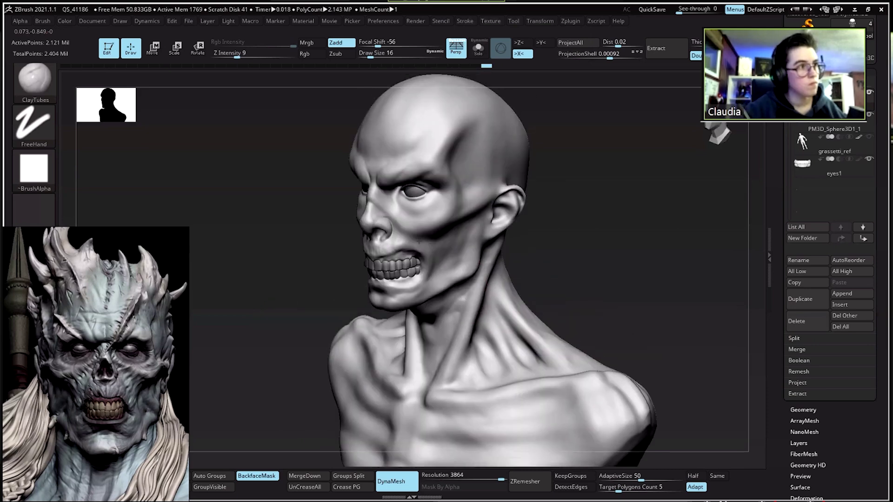
- Rework the nostril openings symmetrically with ClayTubes at draw size 6
mouse_move(365, 262)
left_mouse_down()
mouse_move(437, 260)
mouse_move(426, 265)
left_mouse_up()
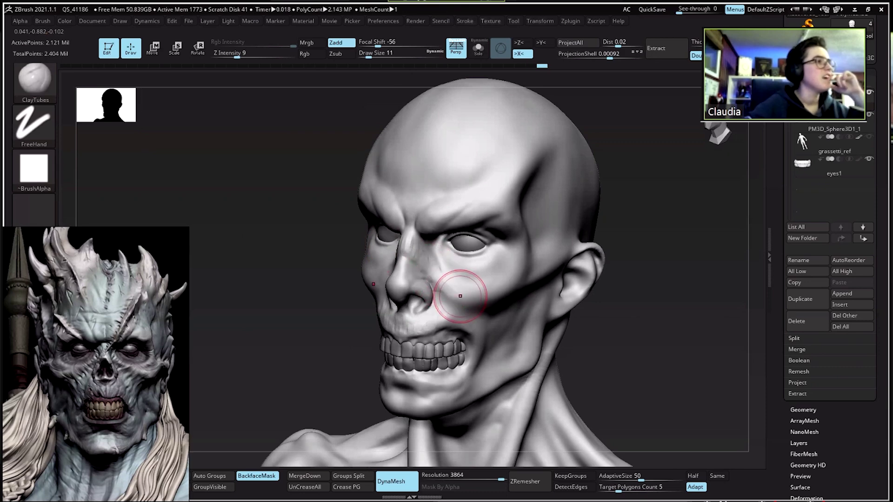
mouse_move(431, 258)
left_mouse_down()
mouse_move(410, 260)
mouse_move(423, 264)
mouse_move(428, 245)
mouse_move(446, 239)
mouse_move(378, 206)
left_mouse_up()
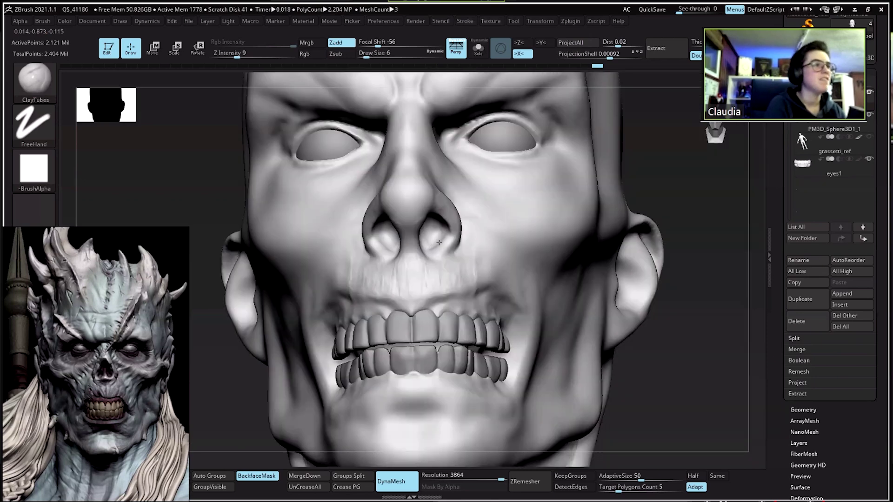
left_click_drag(439, 239, 435, 243)
- Reduce ClayTubes to draw size 5, refine the nostril wings and smooth the sides of the nose bridge
key("space")
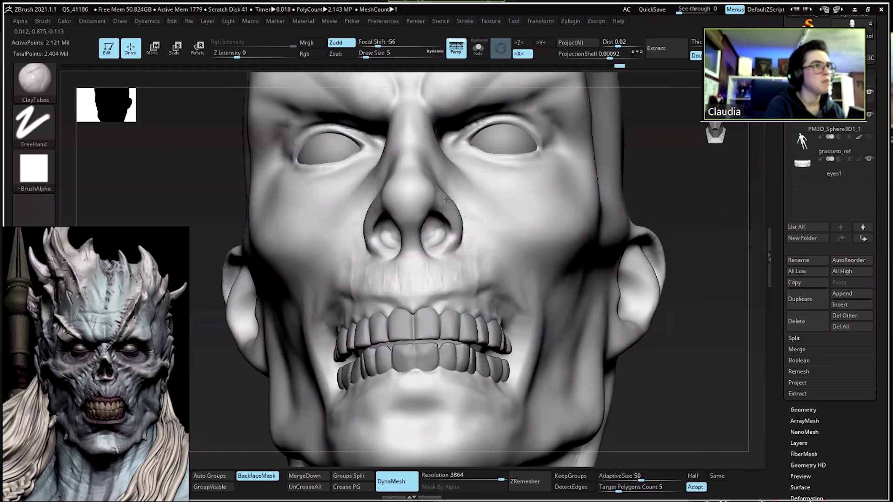
mouse_move(465, 194)
left_mouse_down()
mouse_move(450, 215)
mouse_move(450, 247)
left_mouse_up()
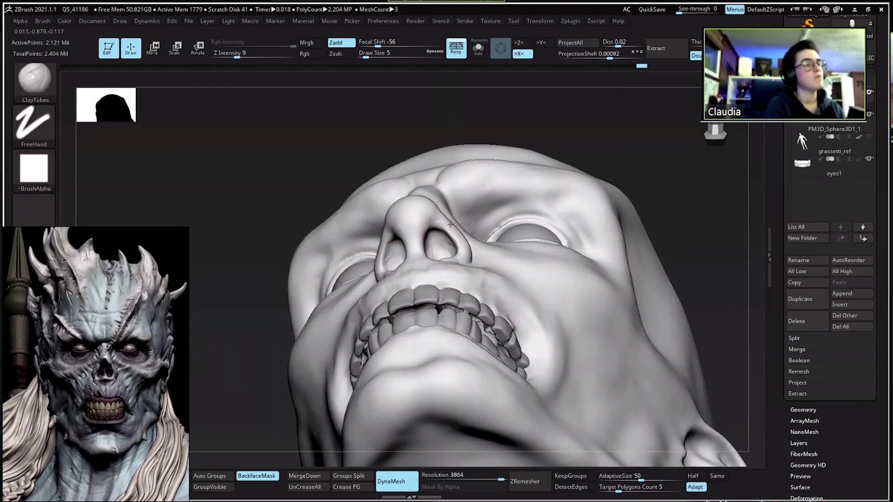
mouse_move(457, 234)
left_mouse_down()
mouse_move(458, 247)
mouse_move(461, 235)
mouse_move(442, 234)
mouse_move(466, 224)
left_mouse_up()
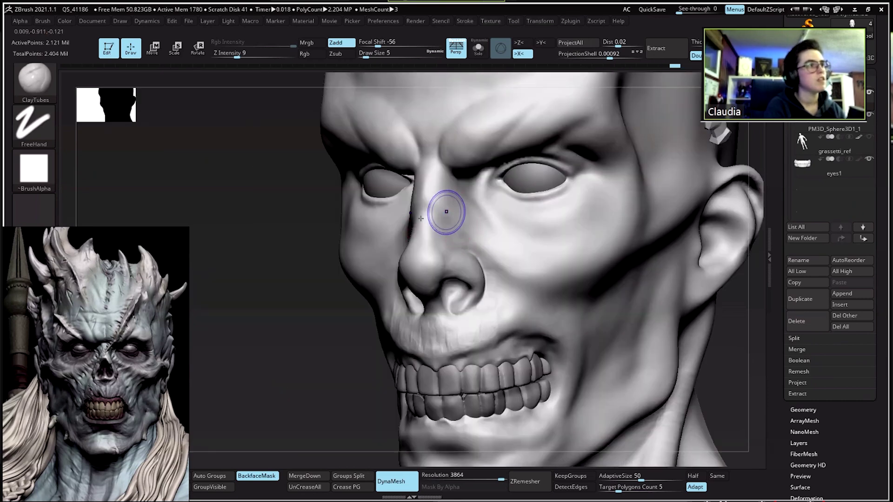
mouse_move(465, 227)
left_mouse_down()
mouse_move(445, 174)
mouse_move(445, 137)
left_mouse_up()
left_click_drag(421, 217, 434, 227)
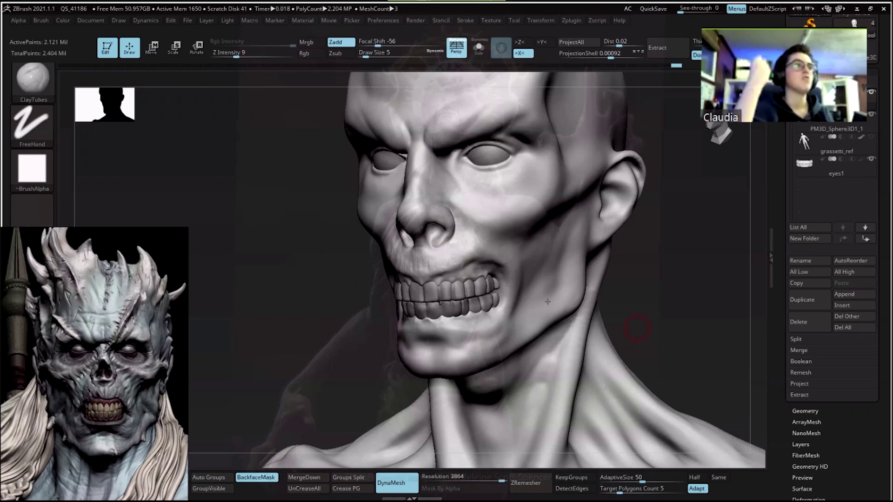
- Check the face from the front and QuickSave the zombie bust project
left_click_drag(637, 328, 600, 279)
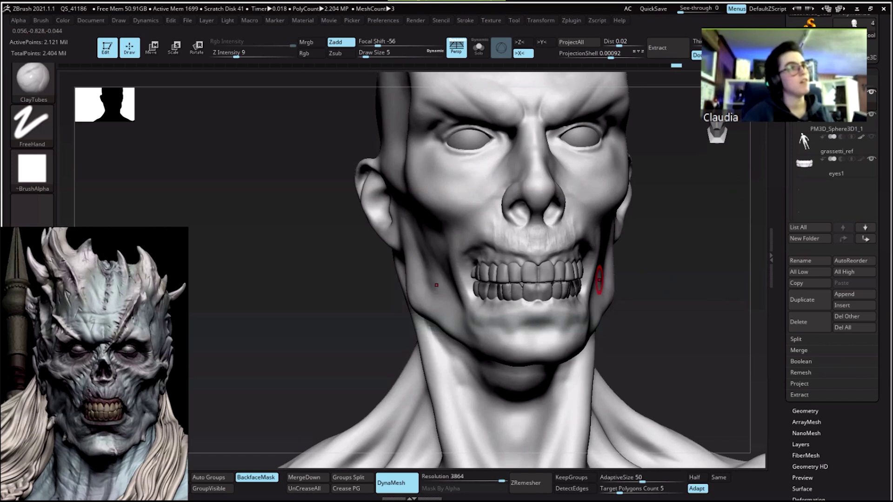
left_click_drag(599, 279, 561, 281)
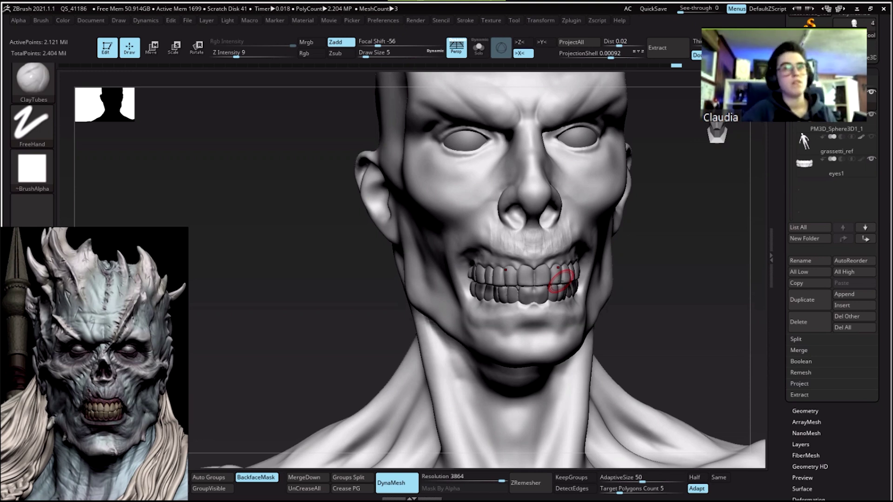
mouse_move(542, 236)
left_mouse_down()
mouse_move(553, 226)
mouse_move(541, 228)
left_mouse_up()
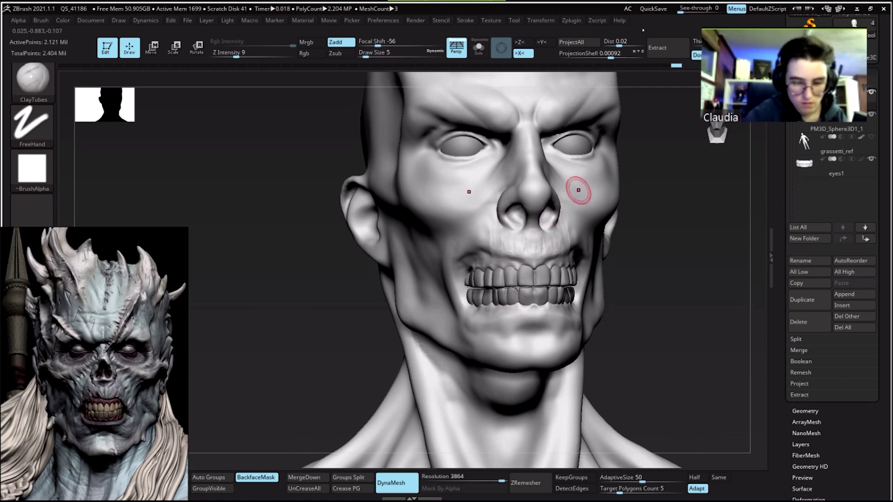
left_click(653, 8)
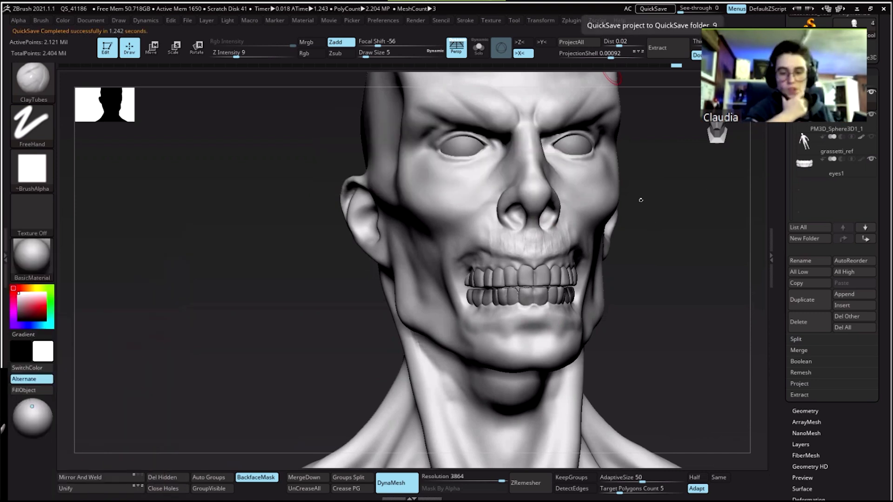
- Open the QS_41107.zpr quicksave and examine the full body's topology with the wireframe shown, turning the wireframe off again
key("comma")
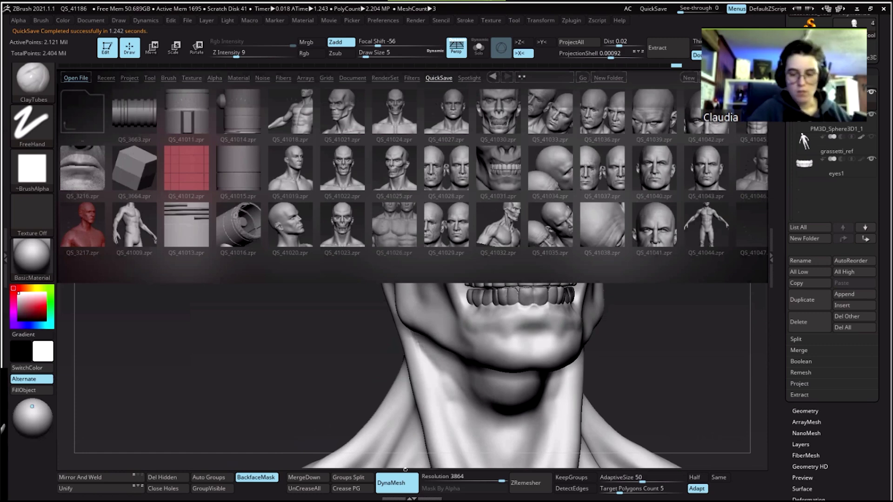
left_click_drag(550, 182, 294, 181)
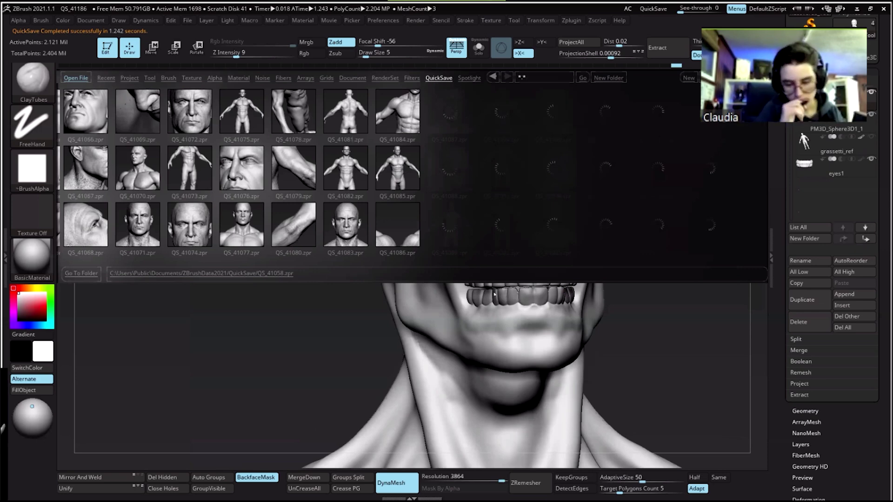
scroll(494, 294, "down", 3)
double_click(250, 225)
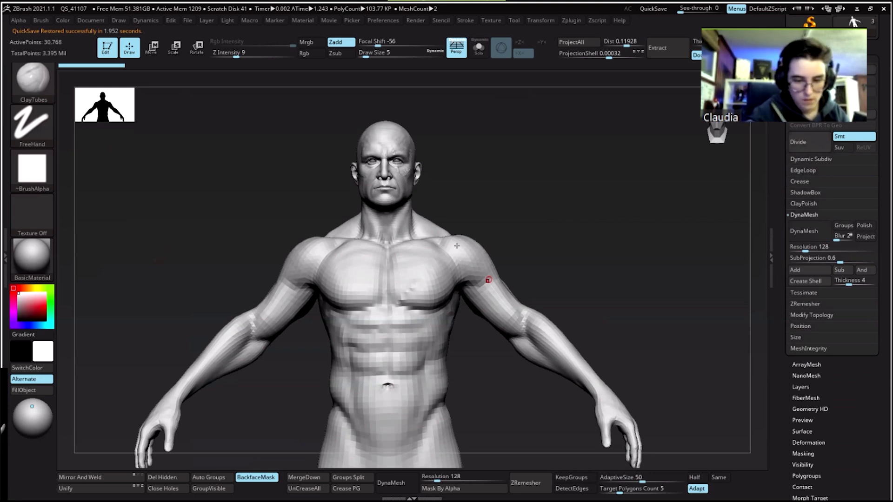
key("shift+f")
key("f")
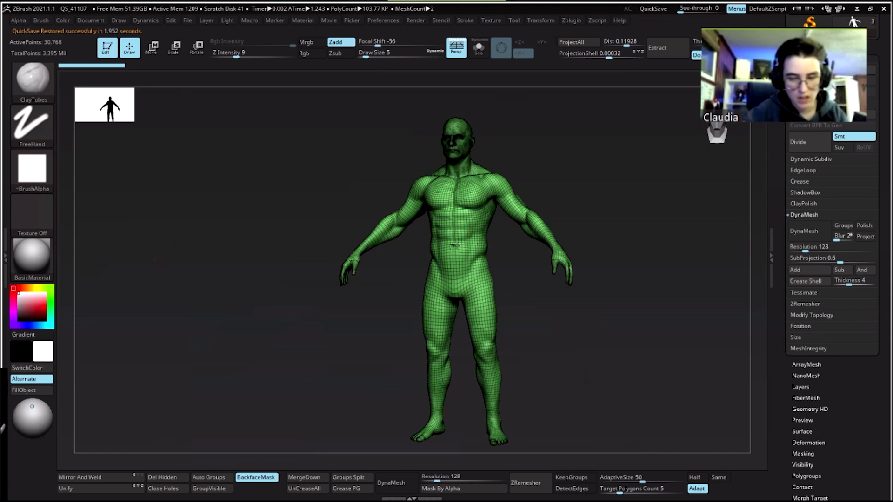
left_click_drag(455, 246, 457, 245)
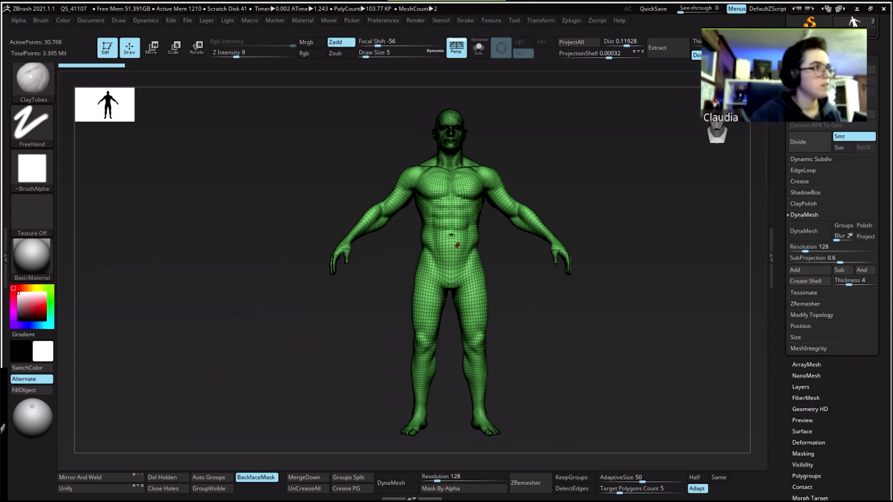
key("shift")
key("shift+f")
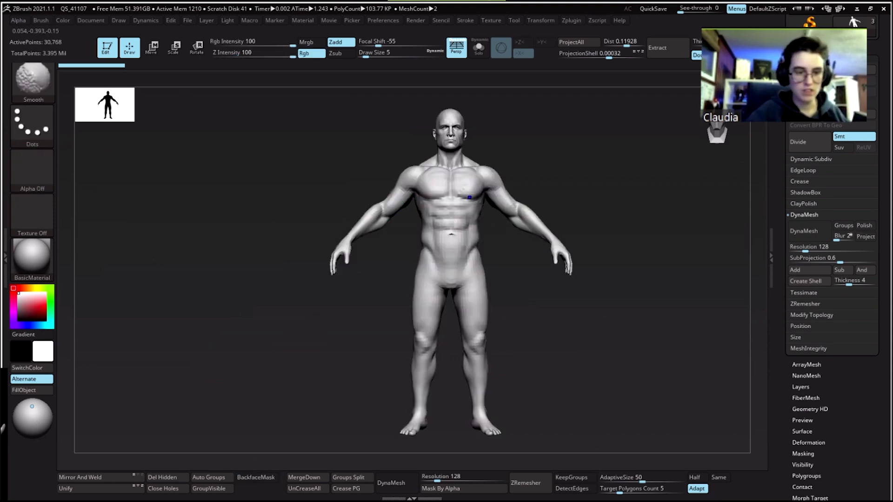
- Open the QS_41103.zpr quicksave and close the file browser
mouse_move(543, 140)
left_mouse_down()
mouse_move(512, 138)
mouse_move(523, 140)
left_mouse_up()
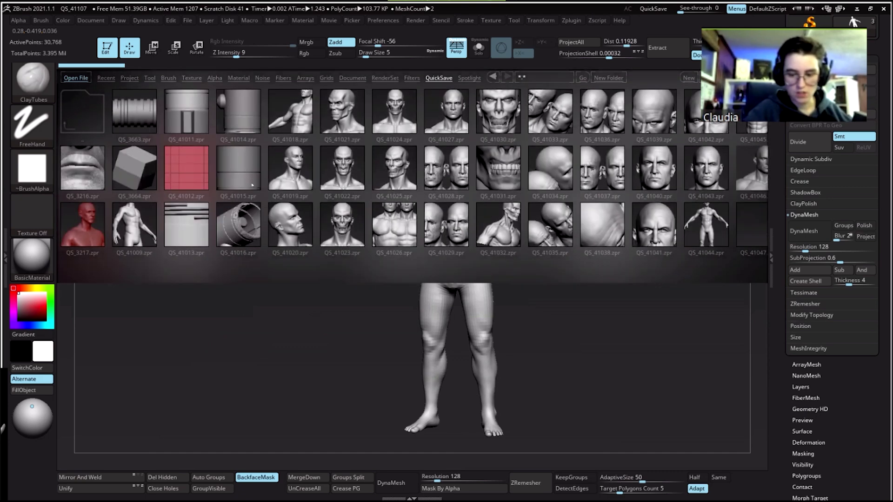
scroll(479, 280, "right", 10)
double_click(243, 167)
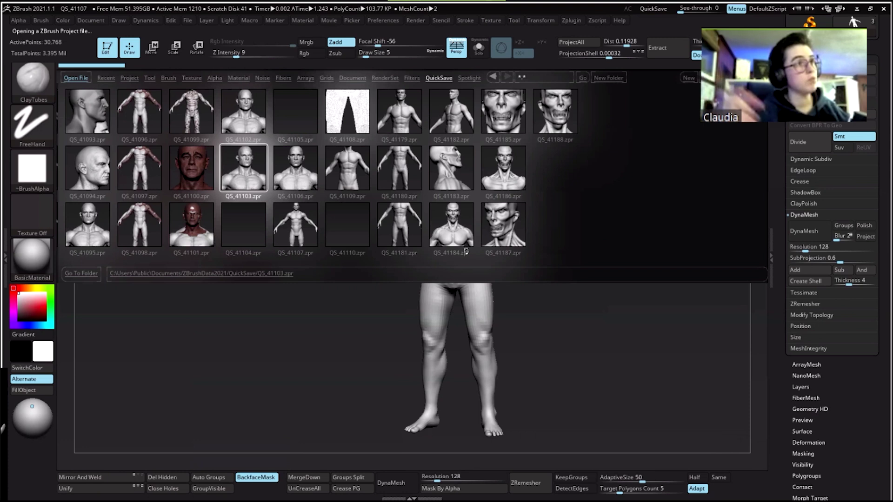
key("Return")
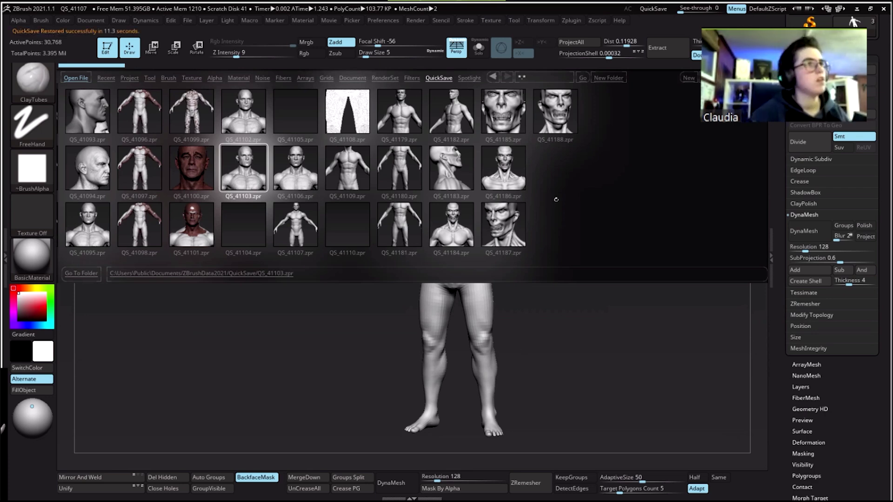
key("comma")
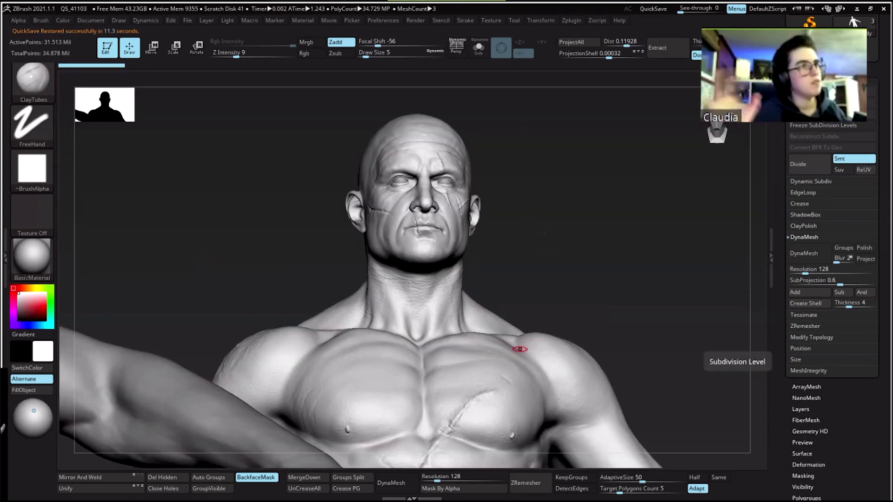
- Isolate the male body and examine the skin and scar detail on its torso, chest, shoulders and neck
key("shift+s")
left_click_drag(485, 218, 502, 239)
left_click_drag(566, 287, 458, 241)
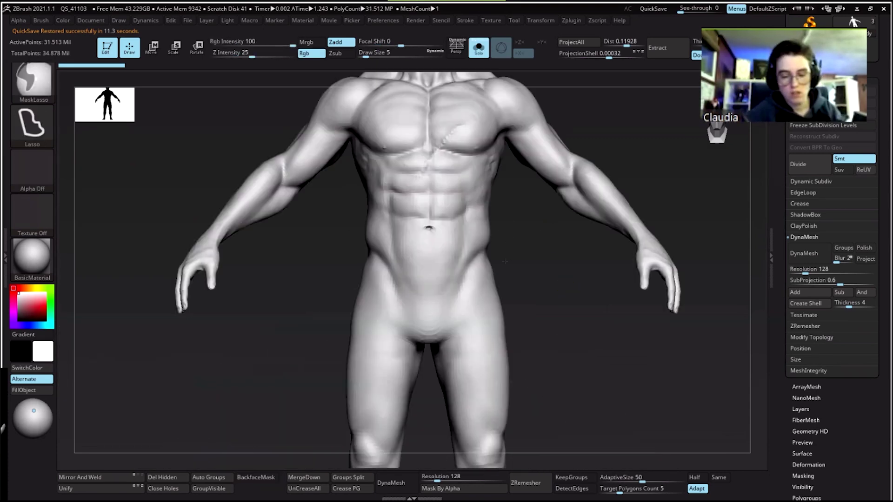
left_click_drag(622, 354, 621, 316)
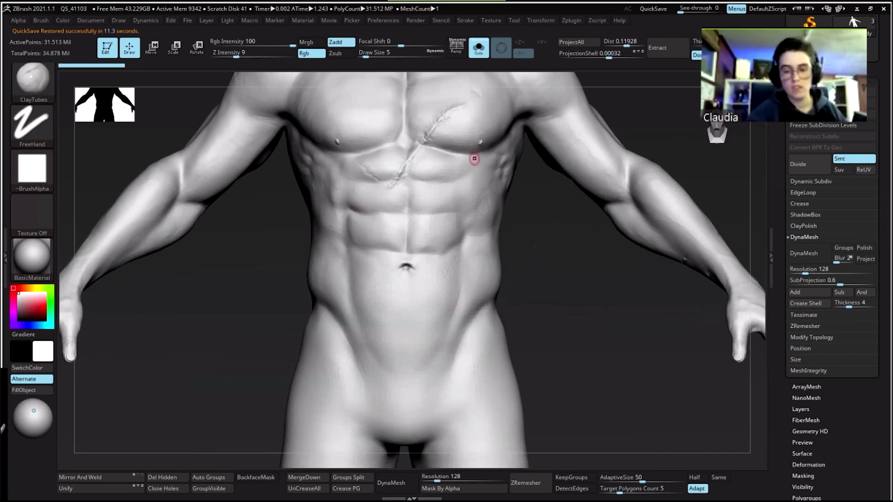
left_click_drag(453, 295, 444, 354)
left_click_drag(528, 406, 555, 176)
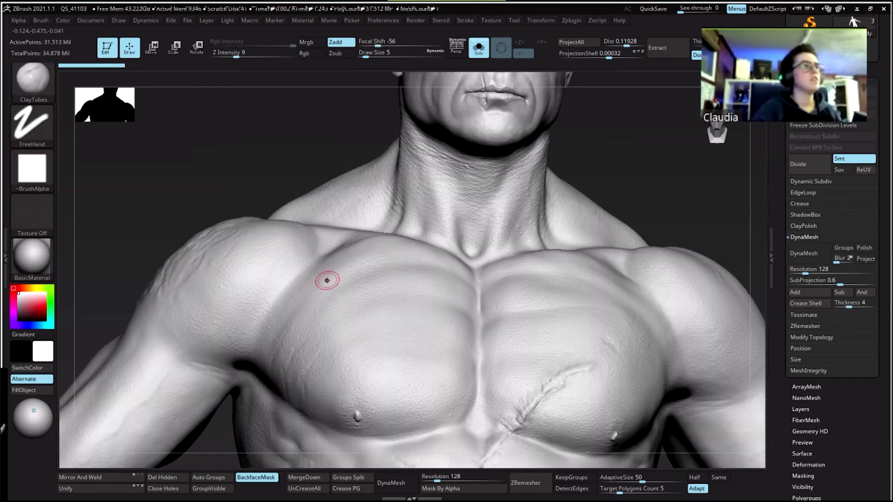
mouse_move(559, 231)
left_mouse_down()
mouse_move(545, 177)
mouse_move(542, 241)
left_mouse_up()
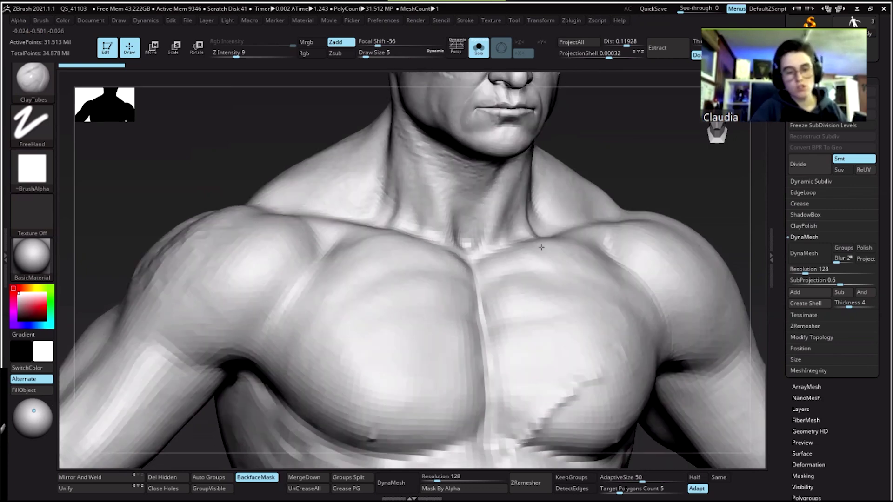
left_click_drag(426, 259, 549, 263)
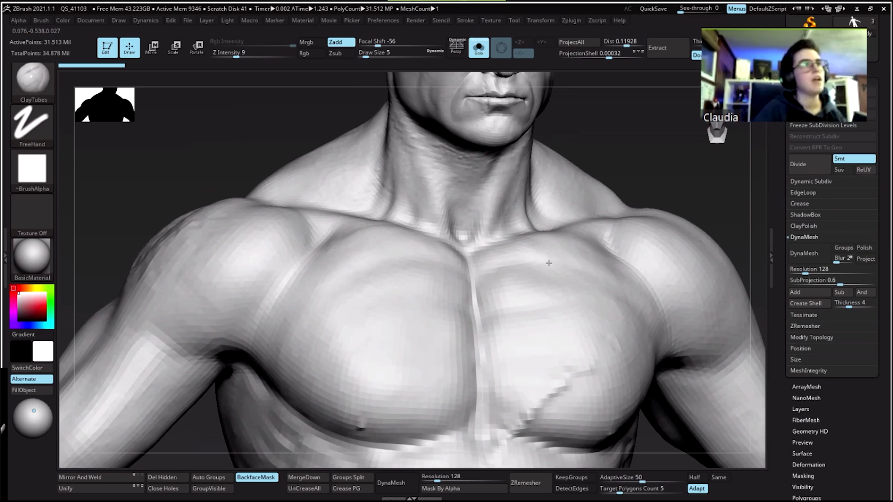
left_click_drag(532, 188, 518, 248)
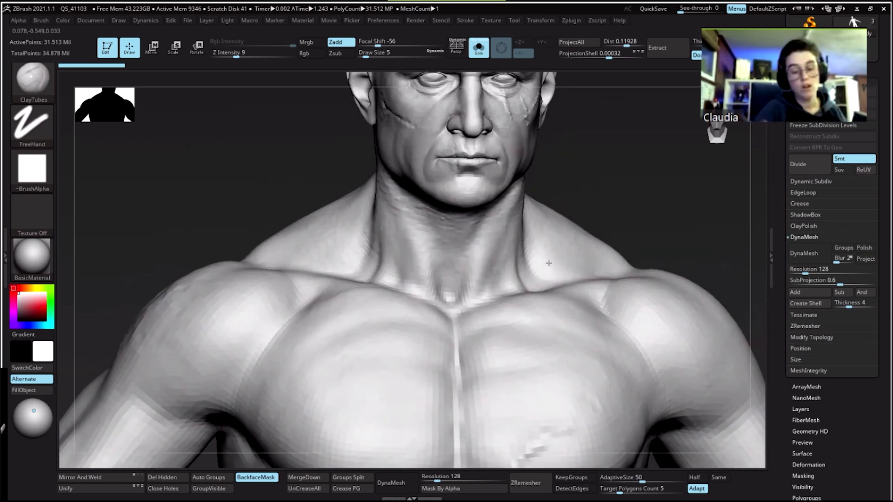
key("ctrl")
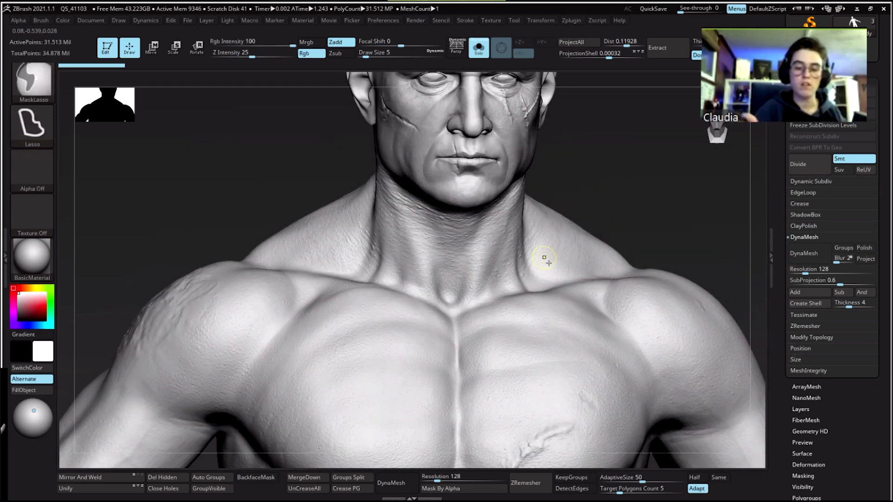
- Drop the body to its lowest subdivision level and show its polygon wireframe over the torso and arms
left_click_drag(544, 258, 549, 264)
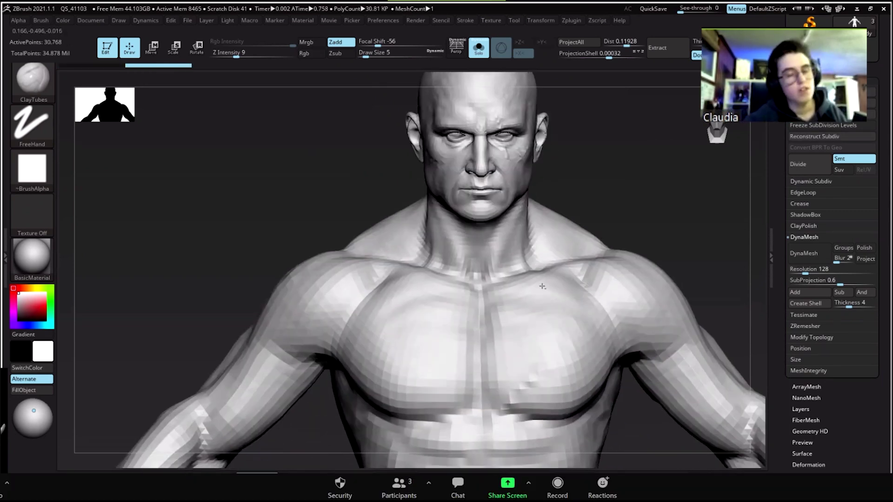
key("shift+f")
left_click_drag(610, 286, 588, 236)
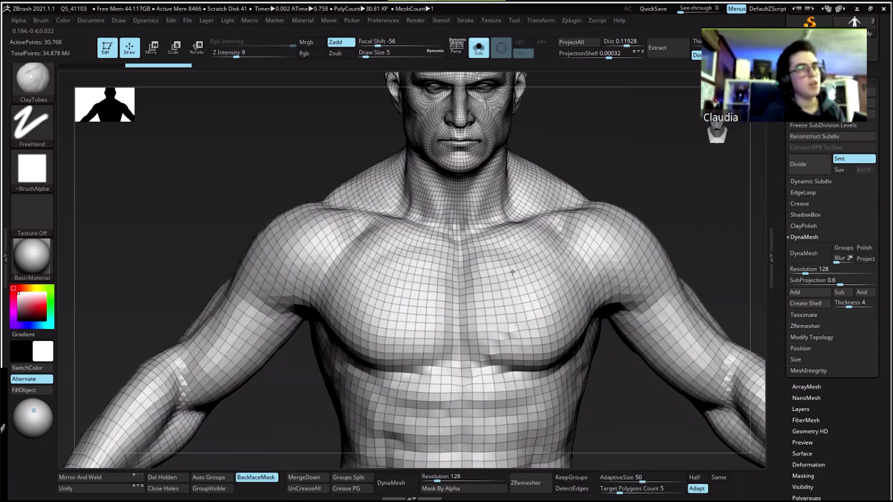
key("f")
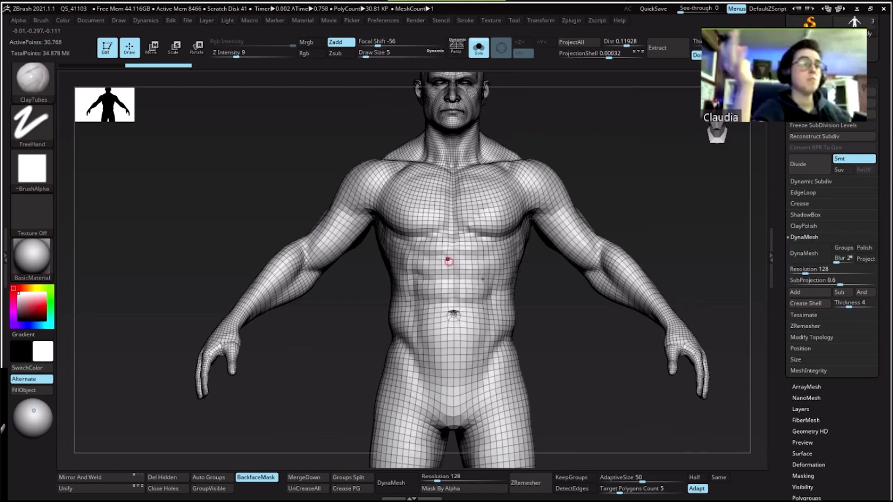
- Choose the Move brush for working on the low-resolution body
key("b")
key("m")
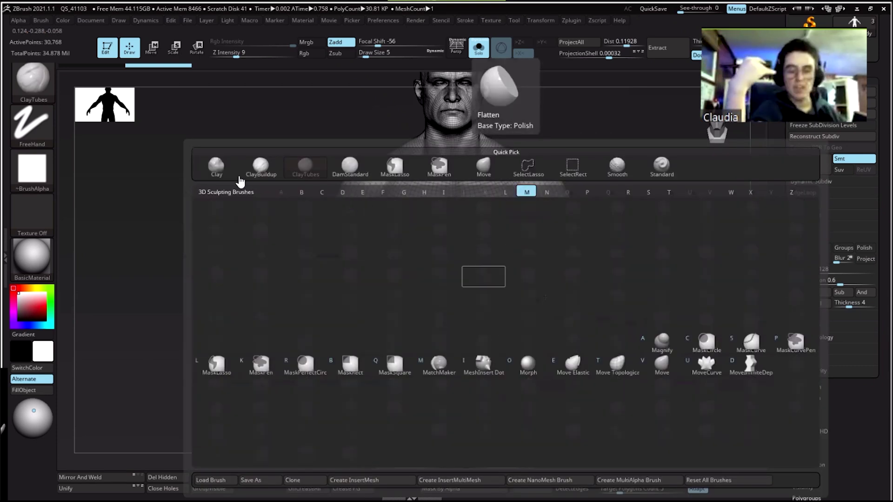
key("v")
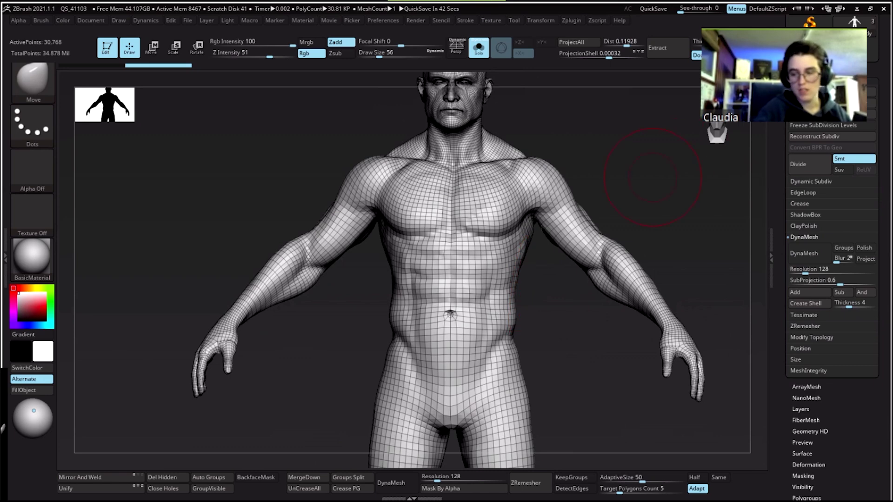
- Hide the polygon wireframe and raise the male body to its highest subdivision level, focusing on the abdomen
left_click_drag(558, 279, 524, 300)
key("shift+f")
scroll(524, 300, "up", 3)
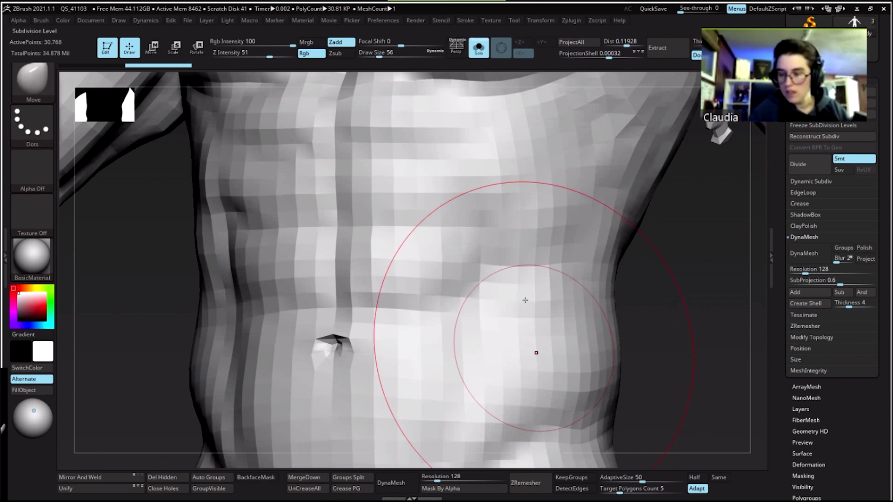
key("d")
key("d")
key("d")
key("d")
key("d")
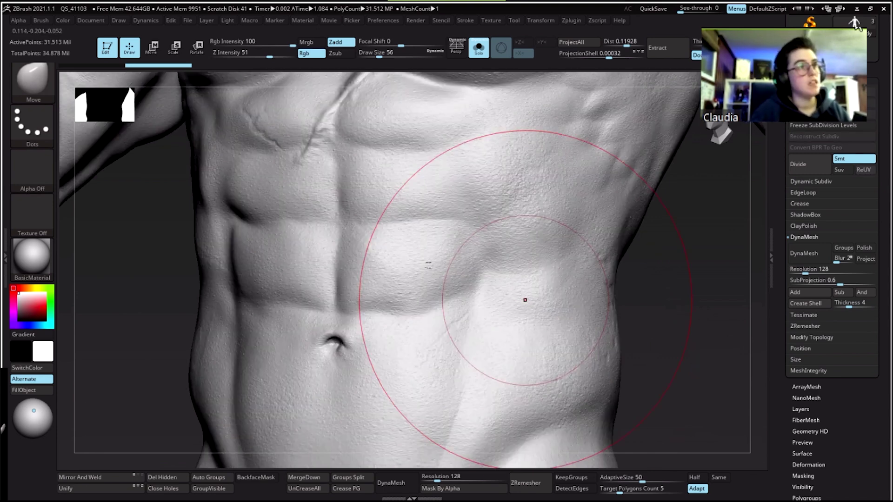
- Compare the torso's shape at a lower subdivision level with its fine skin and scar detail at the highest level
key("shift+d")
key("shift+d")
key("shift+d")
key("shift+d")
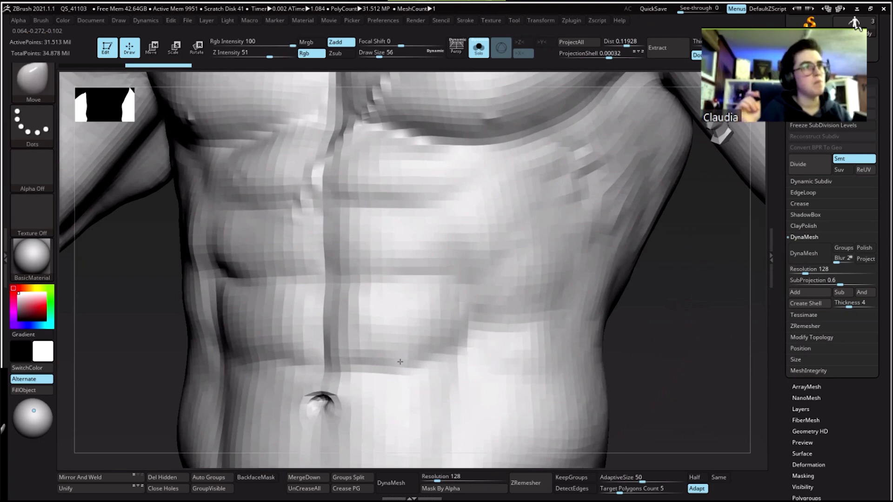
key("d")
key("d")
key("d")
key("d")
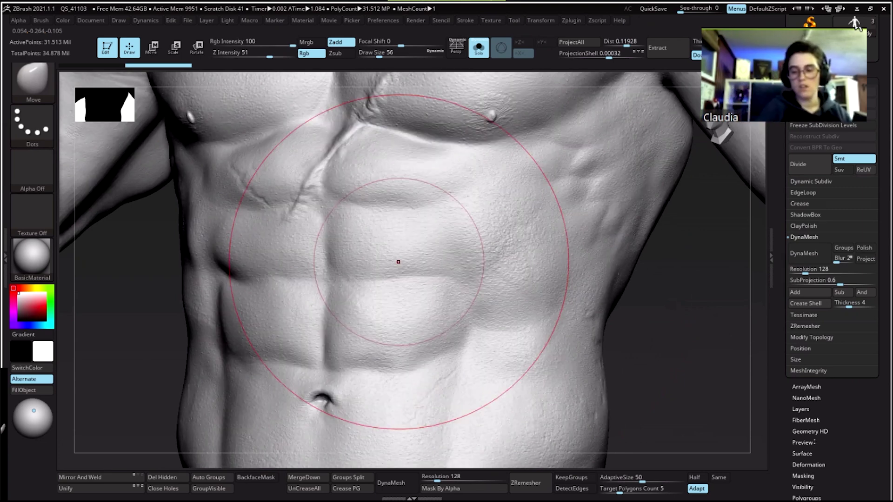
- Open the body's sculpting layers and examine the stack, including Red, Green, Blue, Veins, Imperfections and Scars
mouse_move(398, 262)
left_mouse_down()
mouse_move(429, 261)
mouse_move(400, 362)
left_mouse_up()
left_click(800, 409)
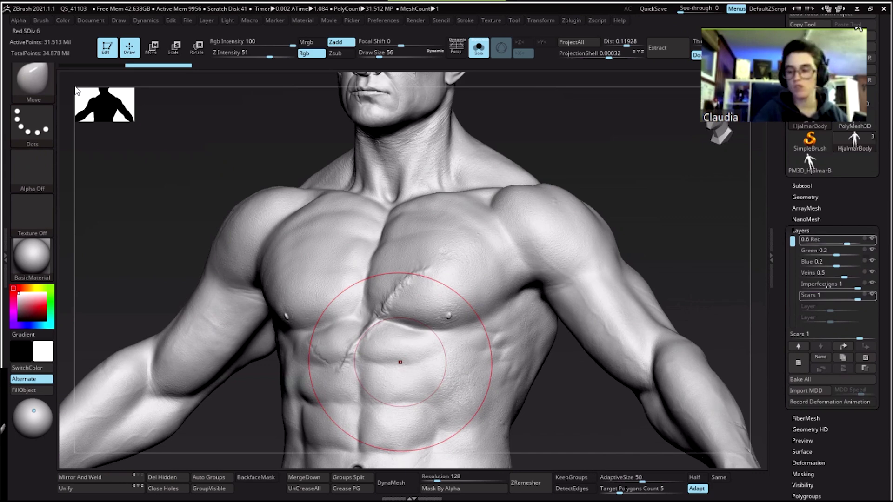
key("Down")
key("Down")
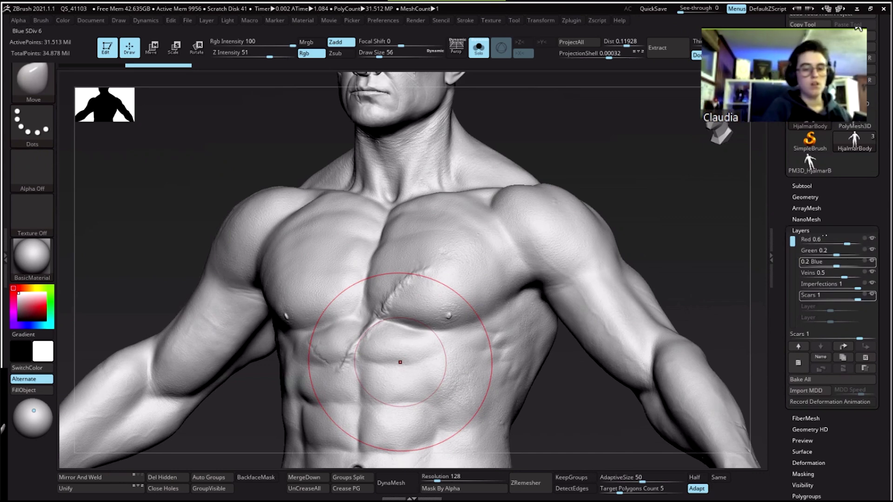
key("Down")
key("Down")
key("Down")
key("Down")
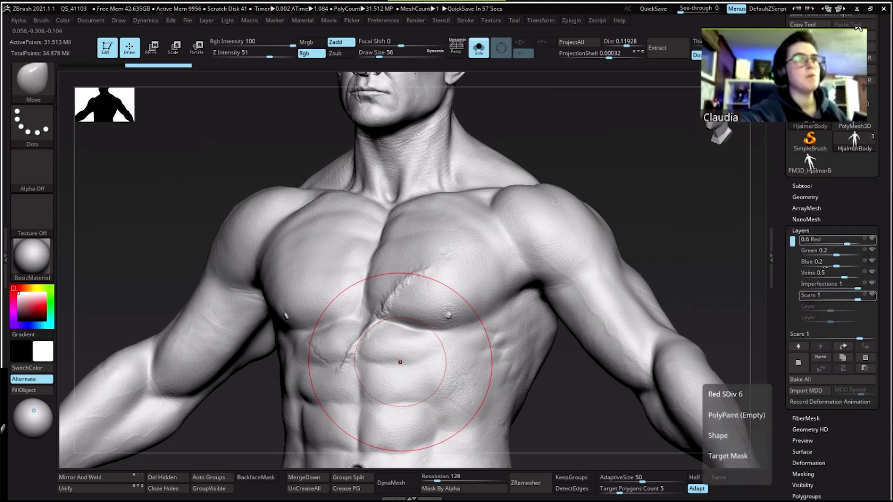
key("Down")
key("Down")
key("Up")
key("Up")
key("Down")
key("Down")
key("Up")
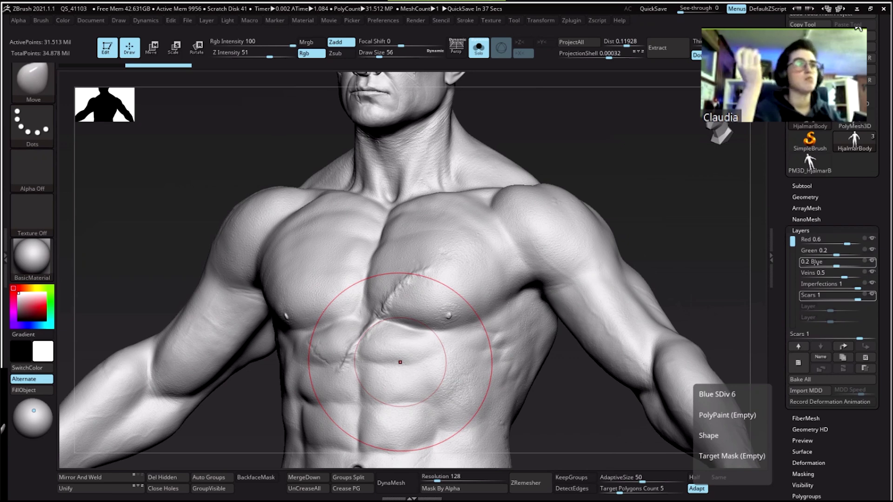
- Check the scarred chest at a reduced subdivision level and return the body to its highest level
left_click_drag(639, 193, 561, 199)
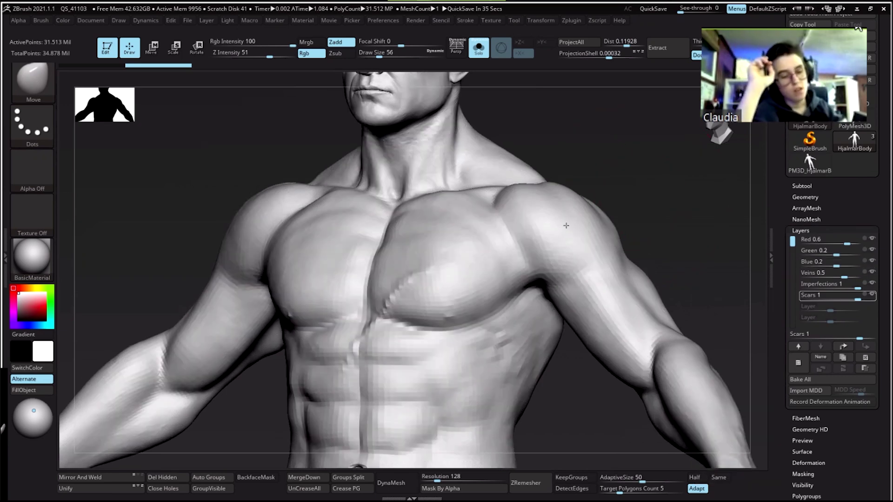
key("d")
left_click_drag(565, 225, 565, 225)
key("shift+f")
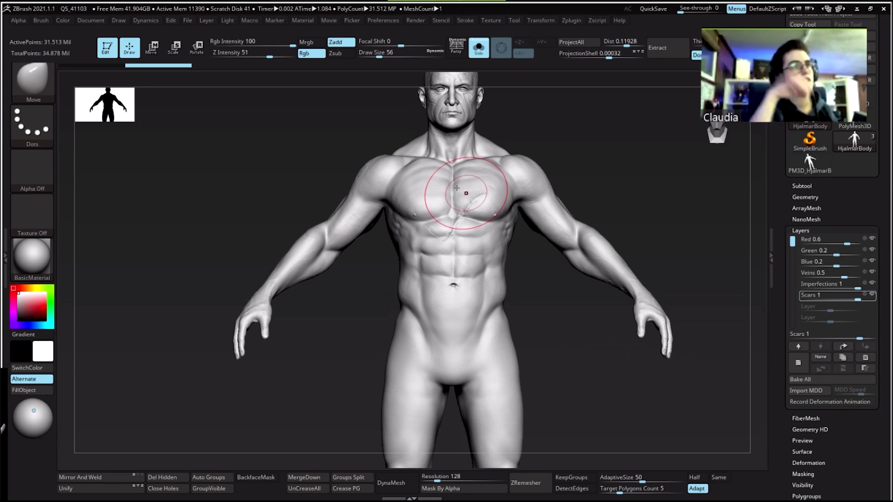
left_click_drag(558, 140, 584, 139)
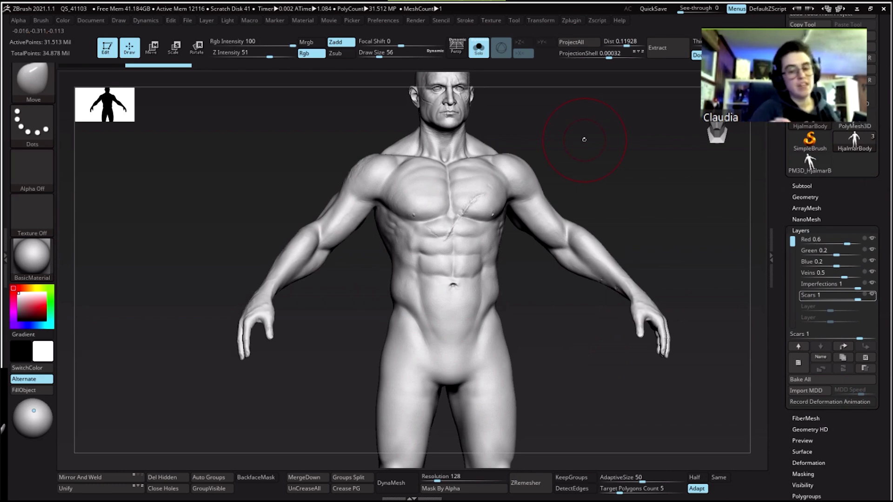
mouse_move(355, 215)
left_mouse_down()
mouse_move(375, 234)
mouse_move(321, 261)
mouse_move(325, 269)
left_mouse_up()
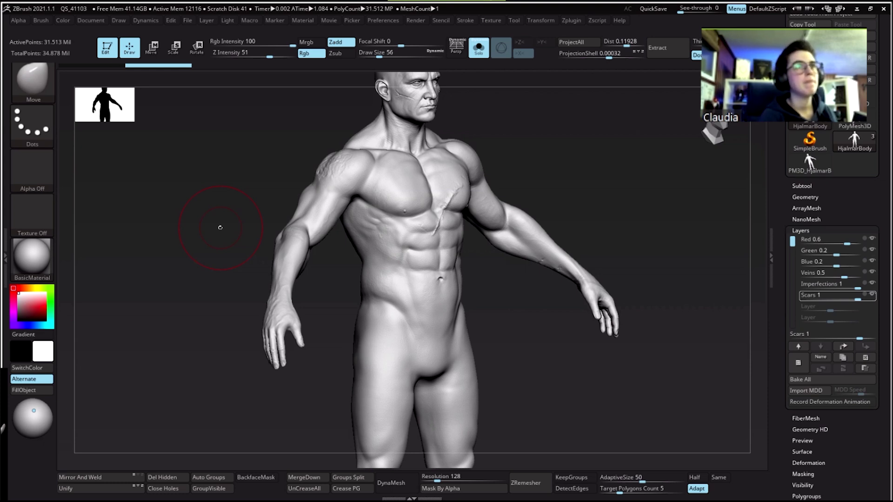
left_click_drag(220, 228, 195, 223)
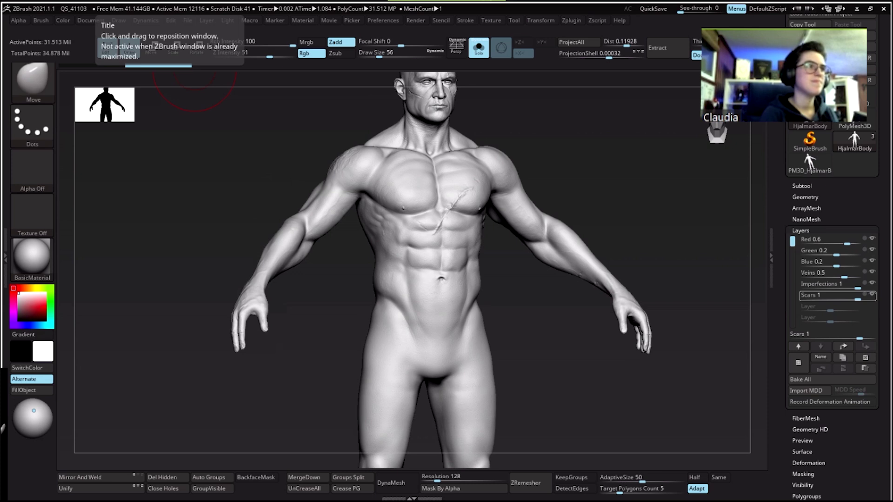
mouse_move(733, 127)
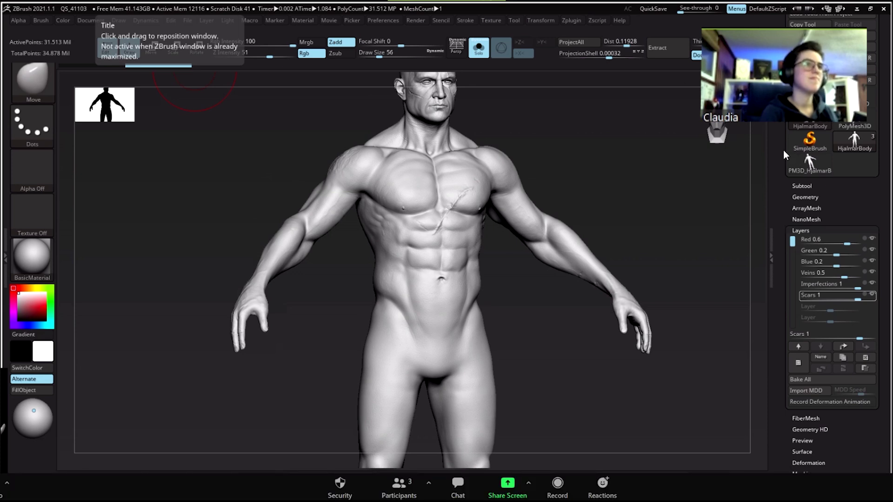